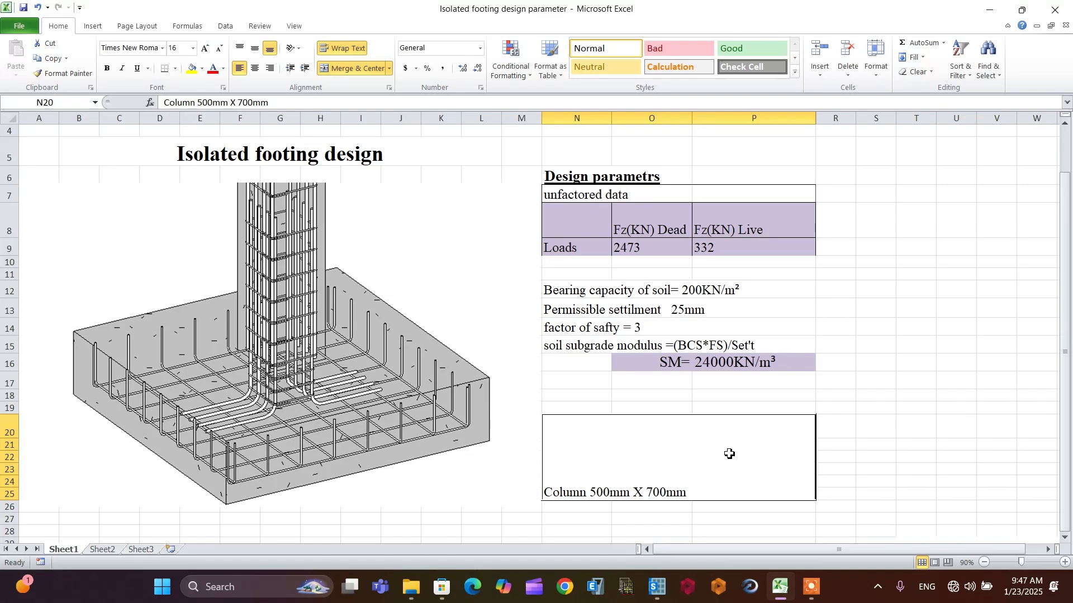
# Step: Switch to SAFE and start a new model using built-in settings with Metric SI display units
pyautogui.click(955, 494)
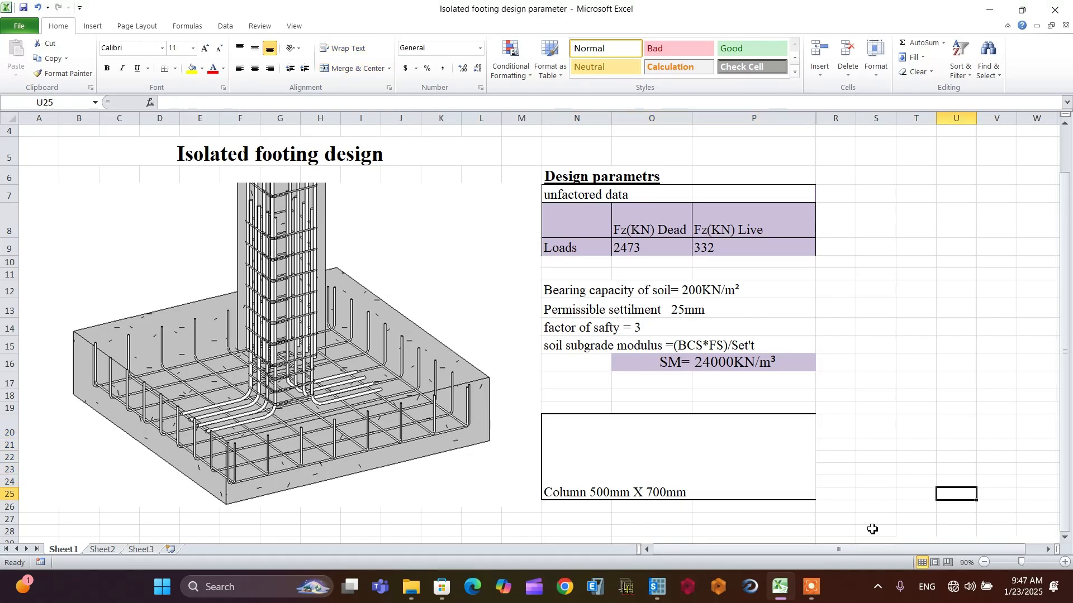
pyautogui.click(659, 597)
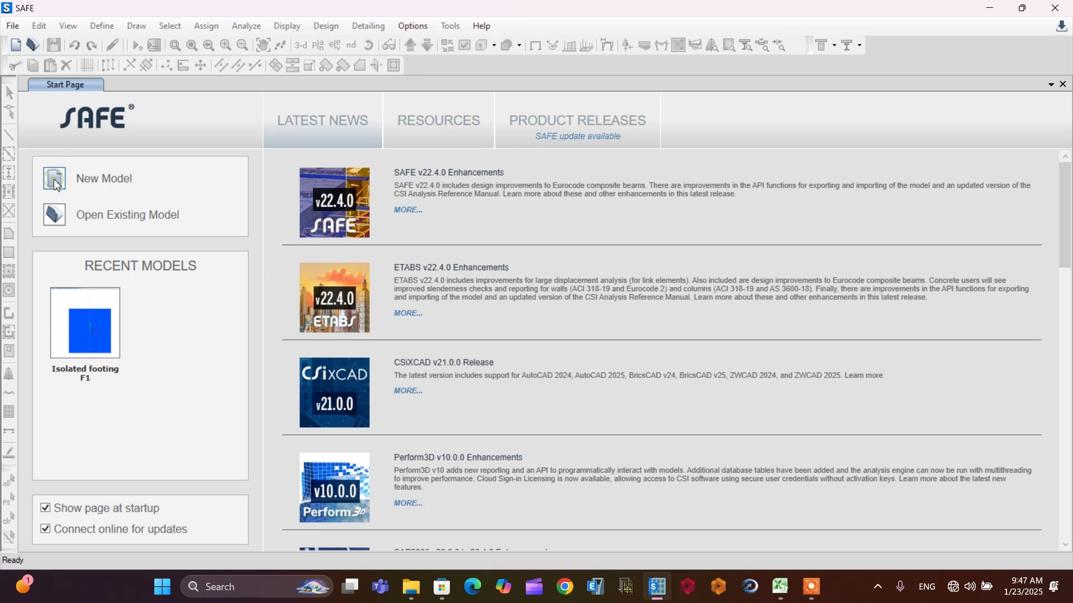
pyautogui.click(55, 180)
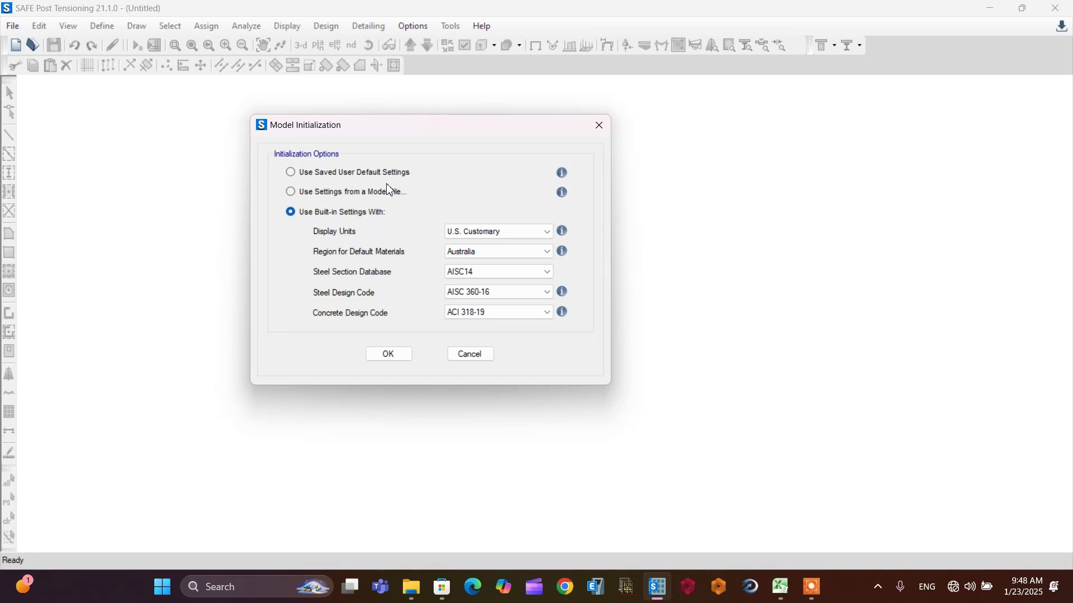
pyautogui.click(304, 173)
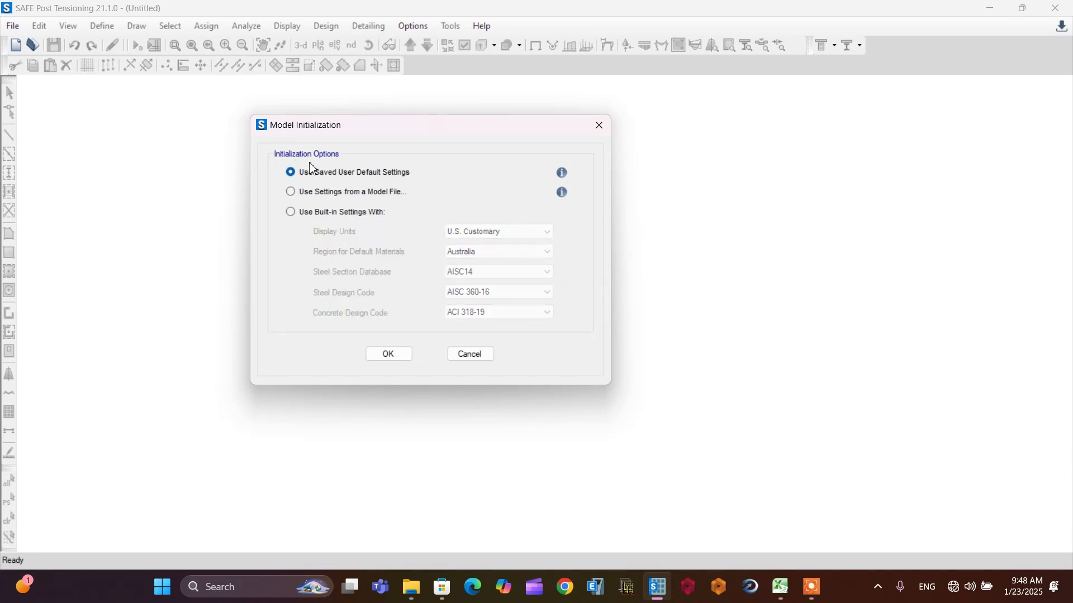
pyautogui.click(304, 215)
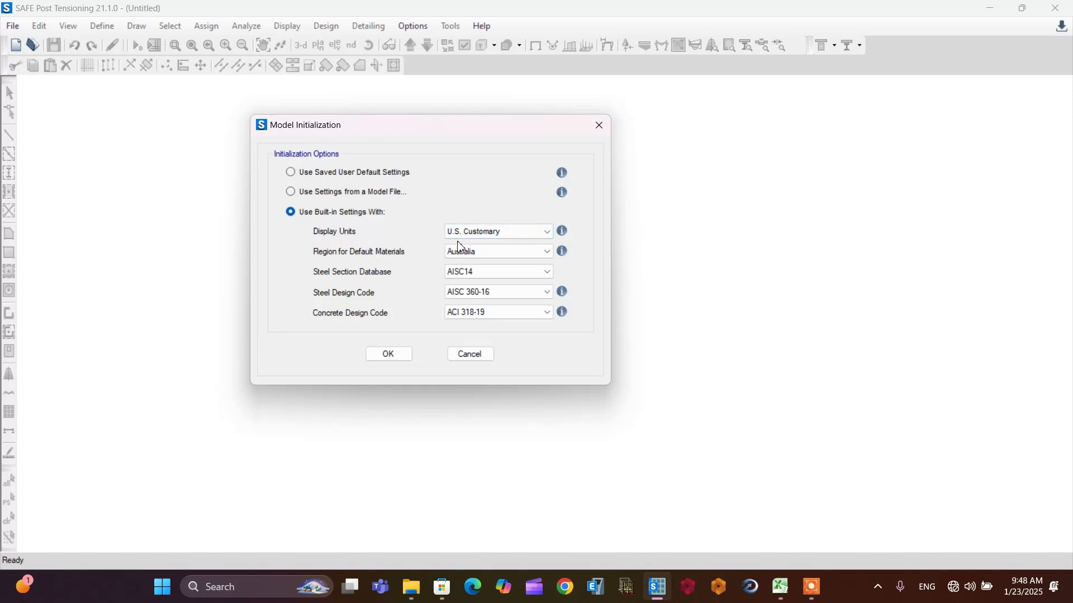
pyautogui.click(517, 231)
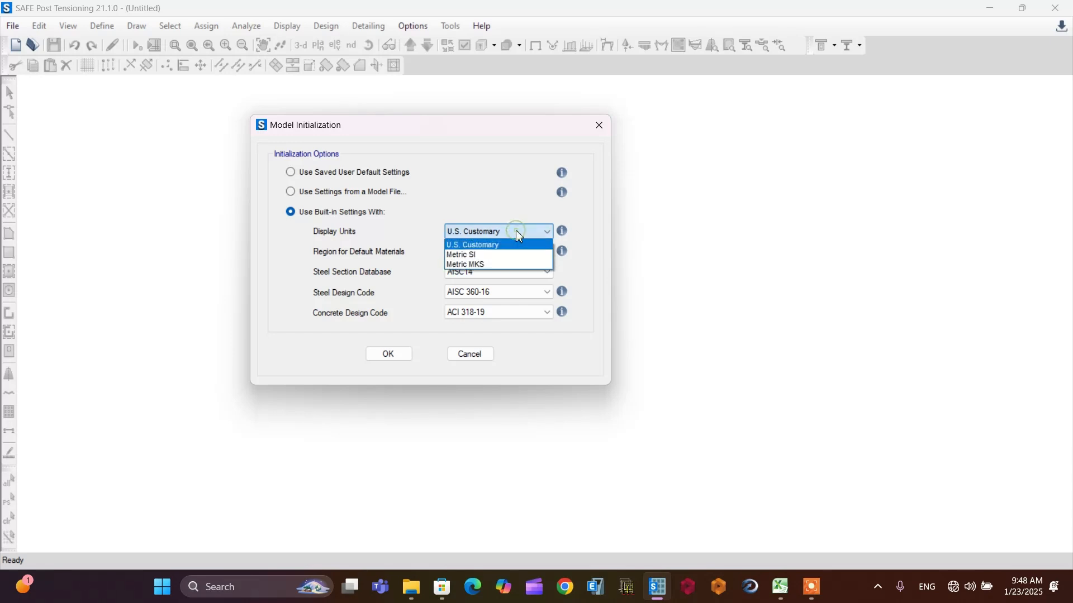
pyautogui.click(457, 256)
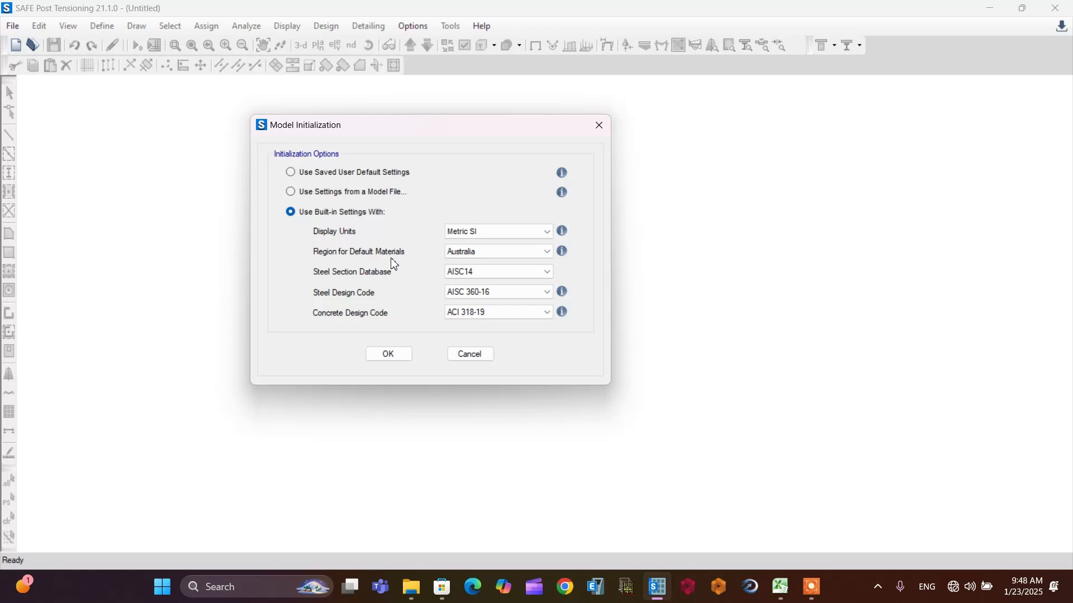
# Step: Set the region for default materials to Europe and the steel section database to Euro
pyautogui.click(494, 252)
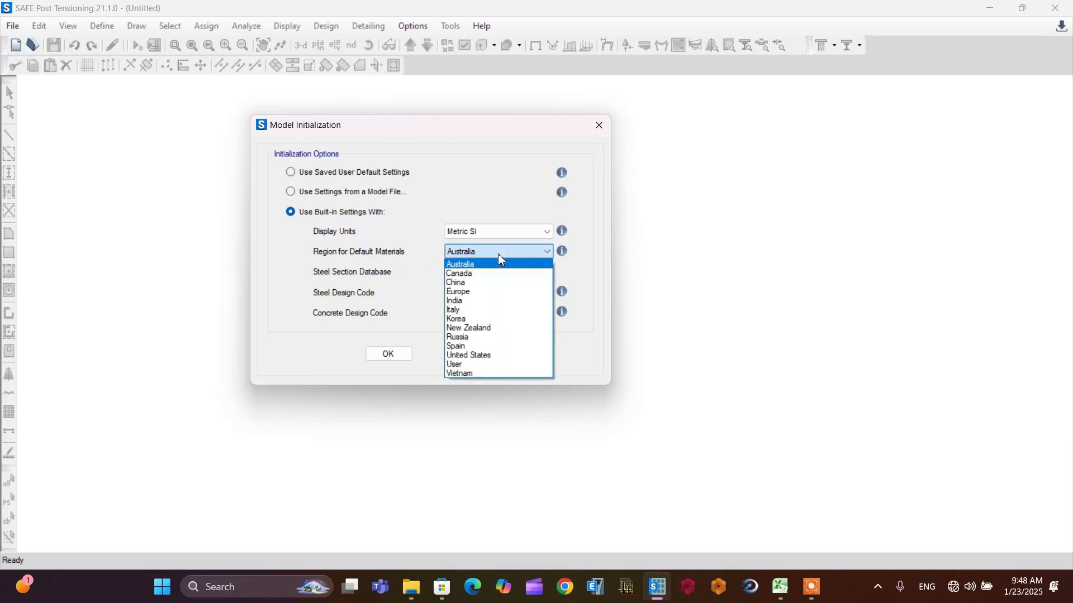
pyautogui.click(486, 291)
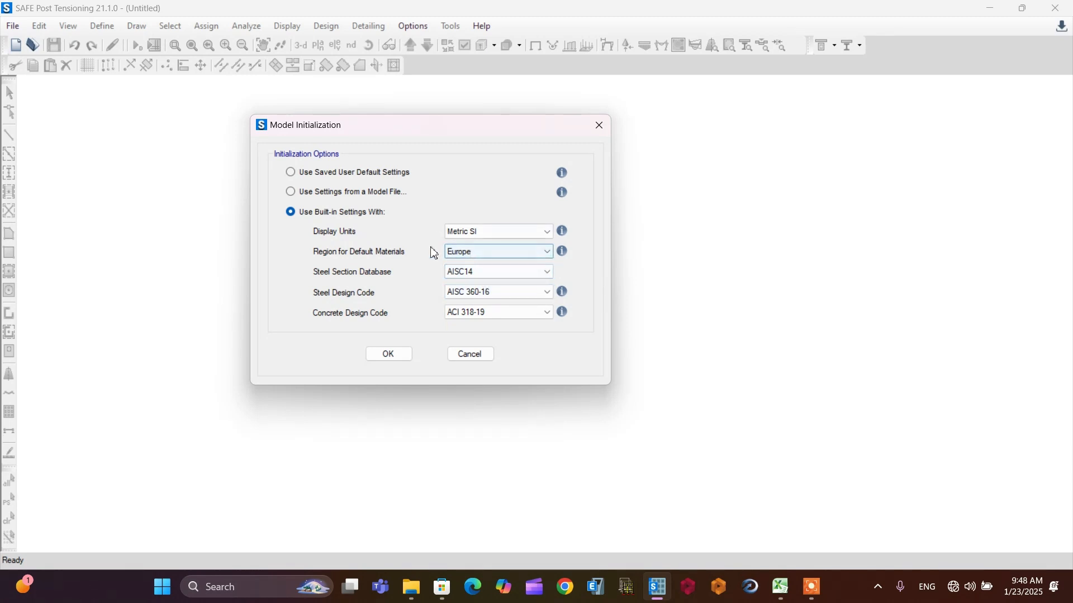
pyautogui.click(491, 252)
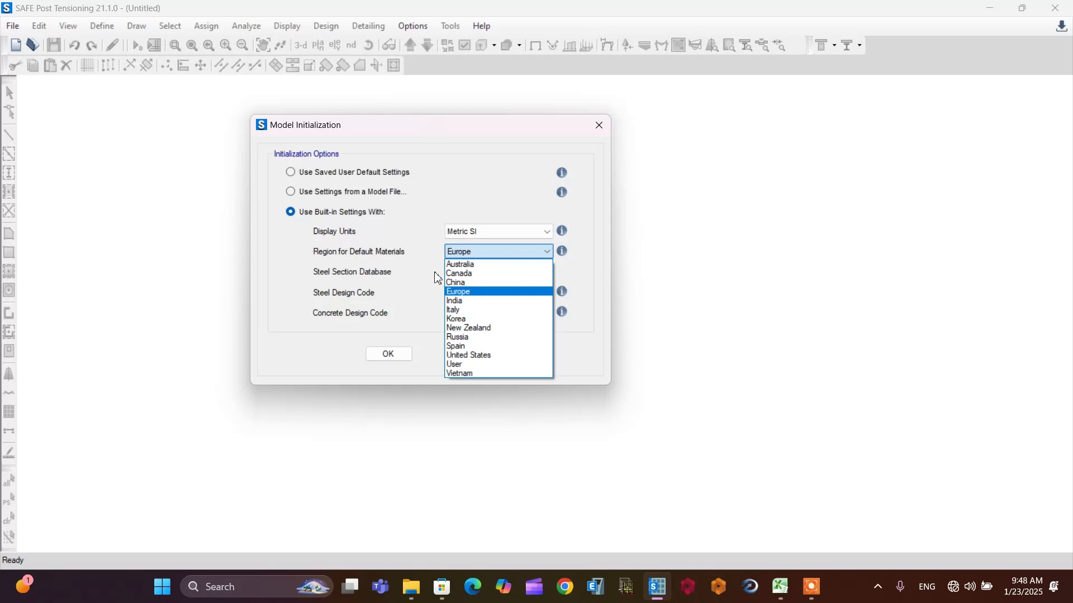
pyautogui.click(459, 253)
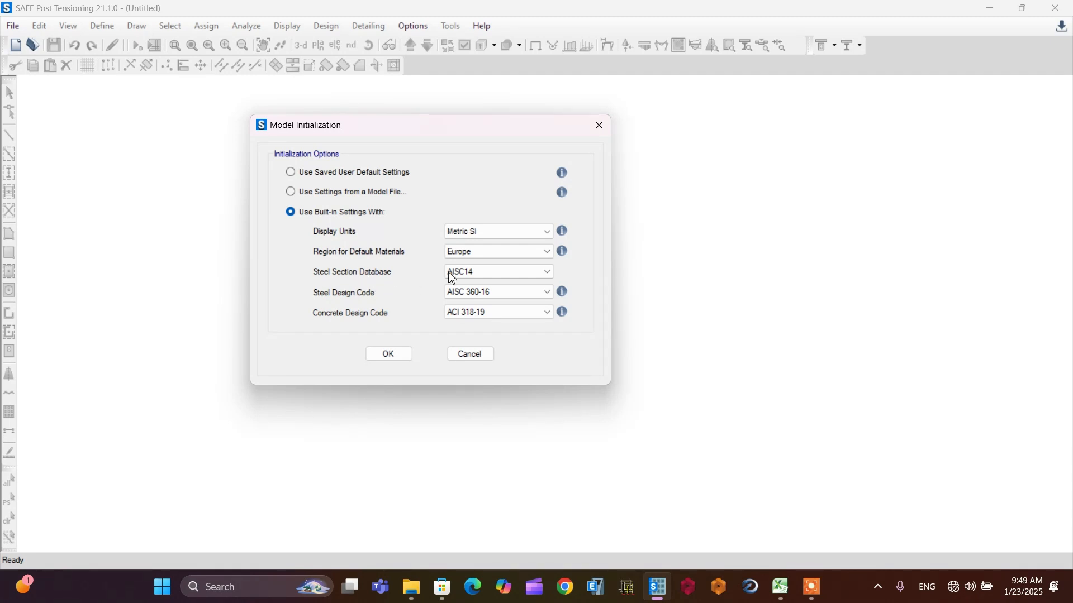
pyautogui.click(491, 271)
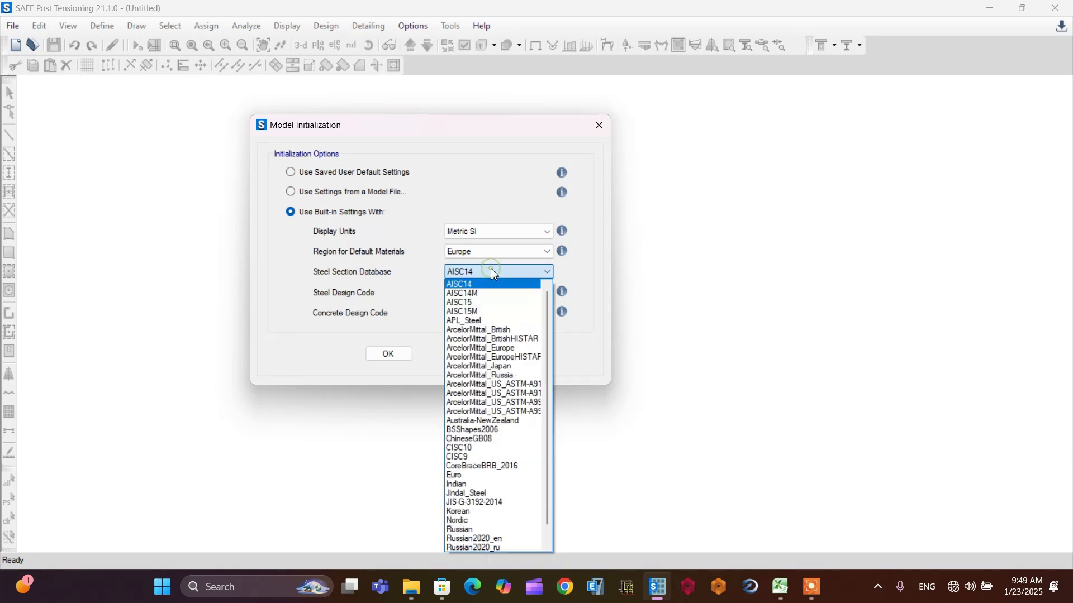
pyautogui.click(464, 475)
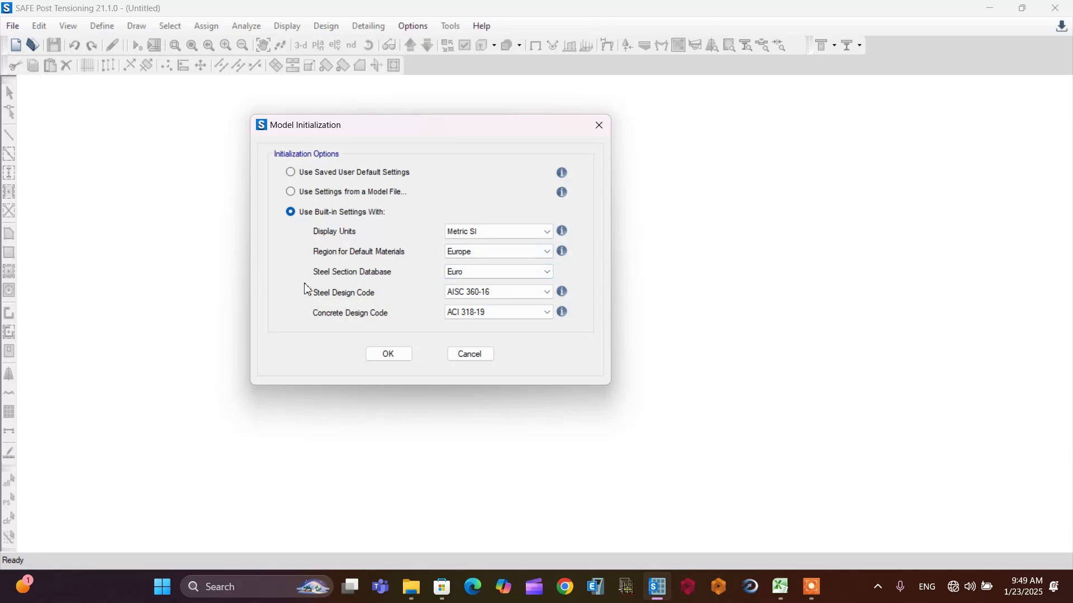
# Step: Set the steel design code to Eurocode 4-2004 and the concrete design code to Eurocode 2-2004, and accept the initialization settings
pyautogui.click(509, 294)
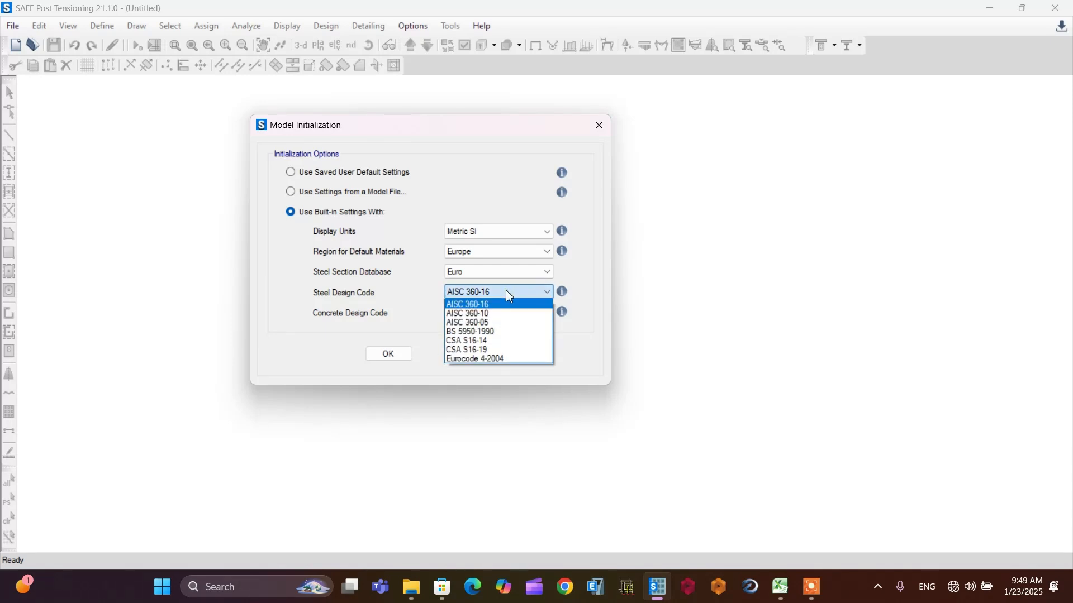
pyautogui.click(484, 360)
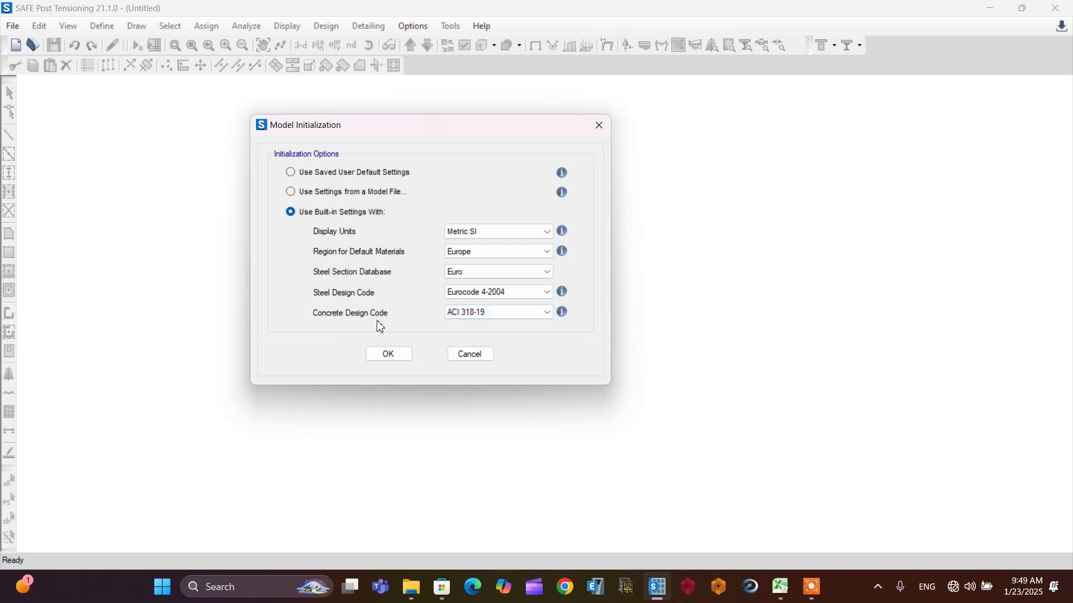
pyautogui.click(484, 312)
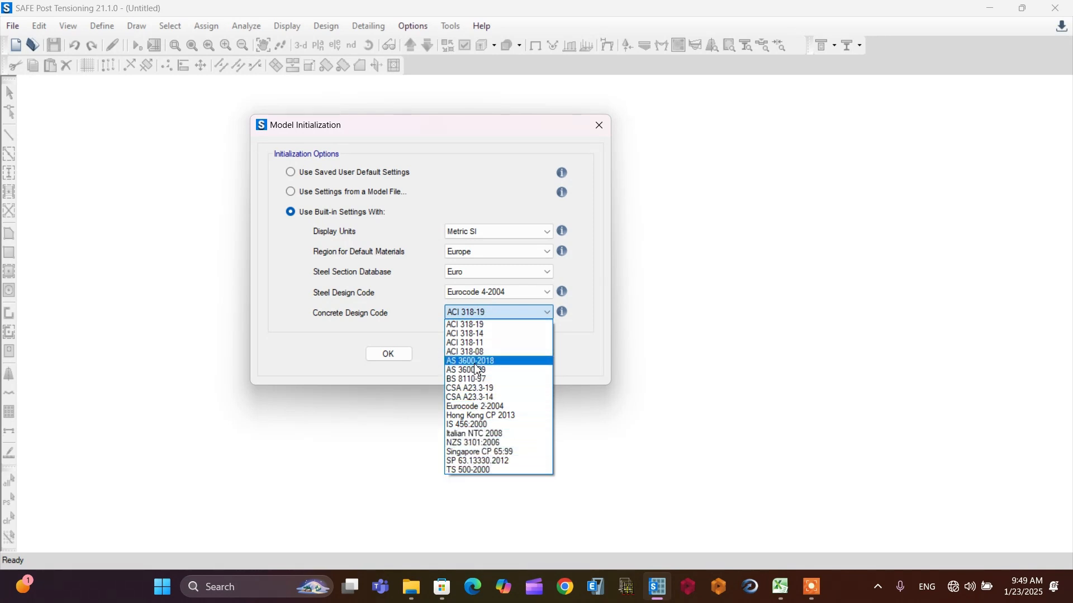
pyautogui.click(476, 407)
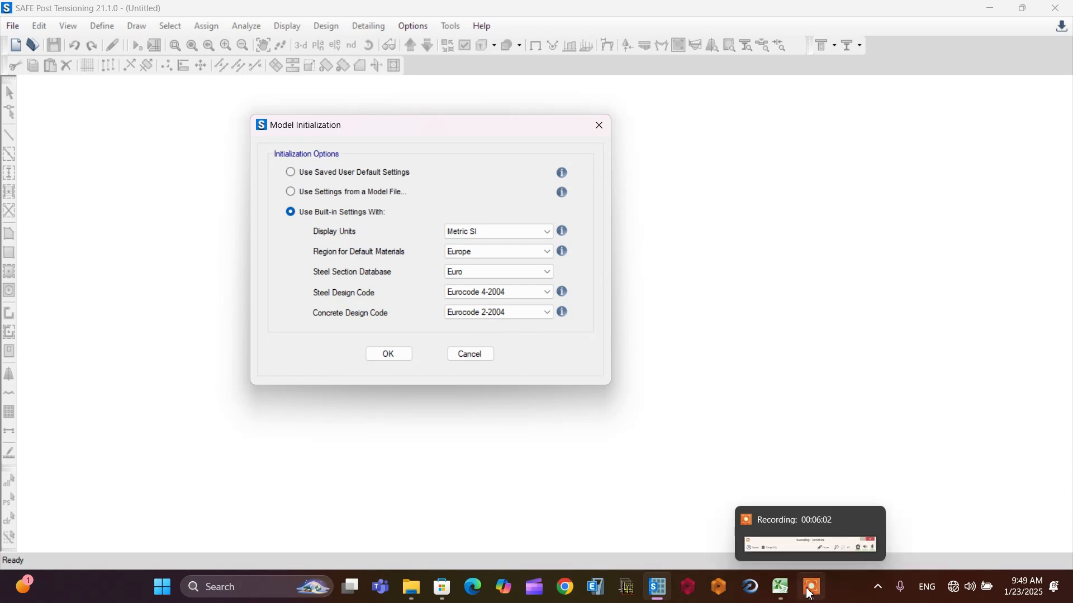
pyautogui.click(399, 356)
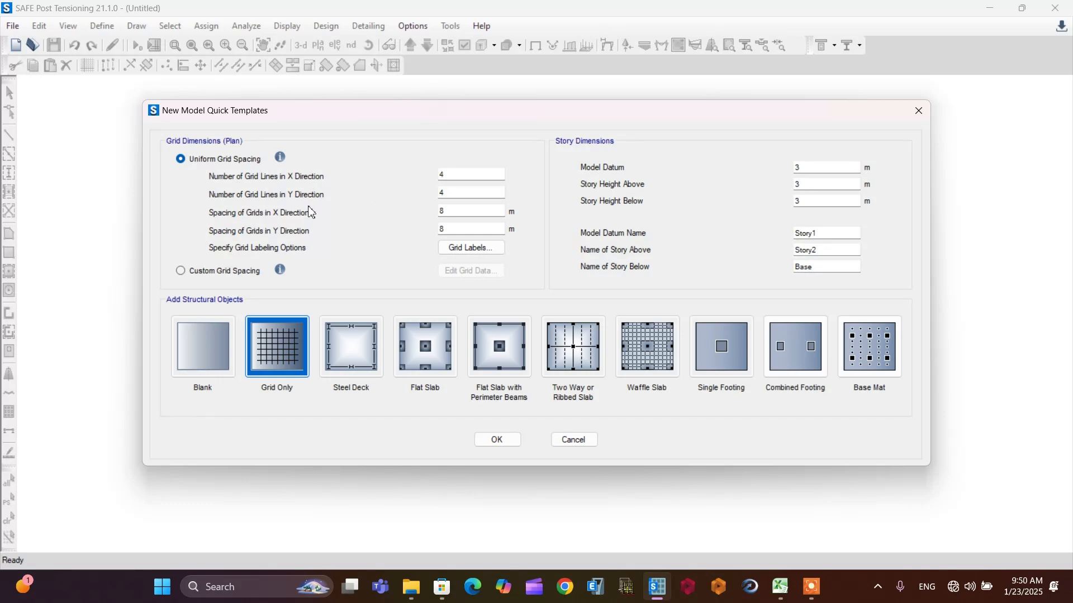
# Step: Create a Grid Only model with 1 grid line in the X direction and 1 in the Y direction
pyautogui.doubleClick(455, 176)
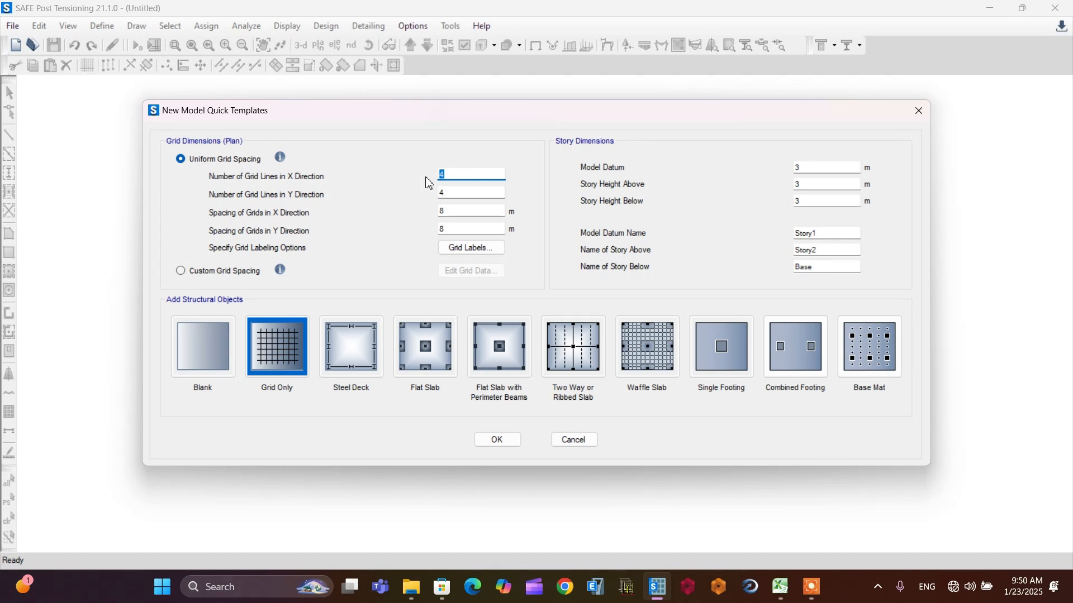
pyautogui.write('1')
pyautogui.doubleClick(462, 196)
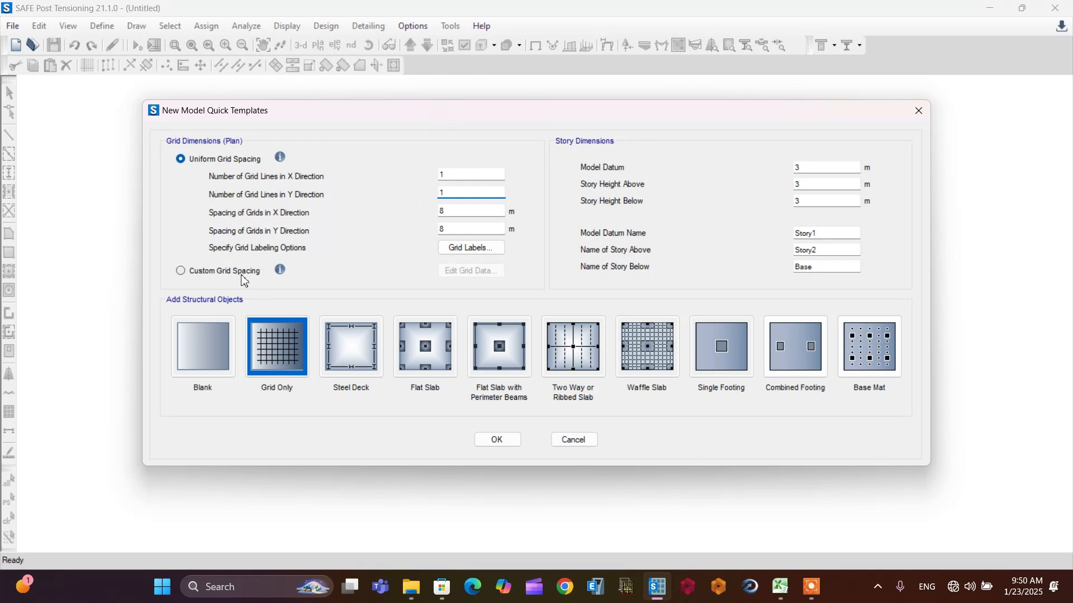
pyautogui.click(277, 352)
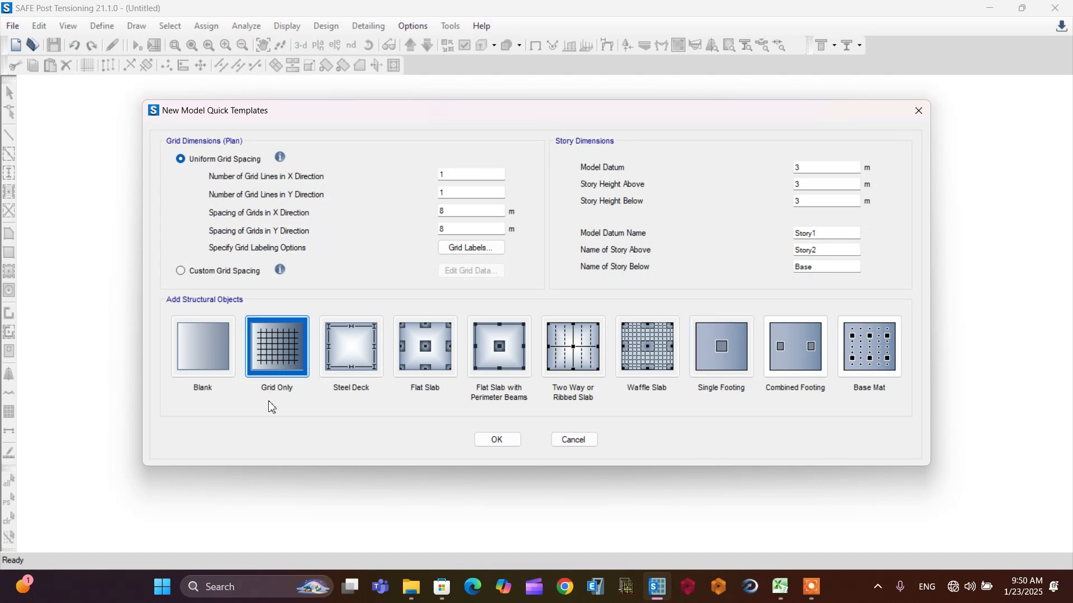
pyautogui.click(499, 440)
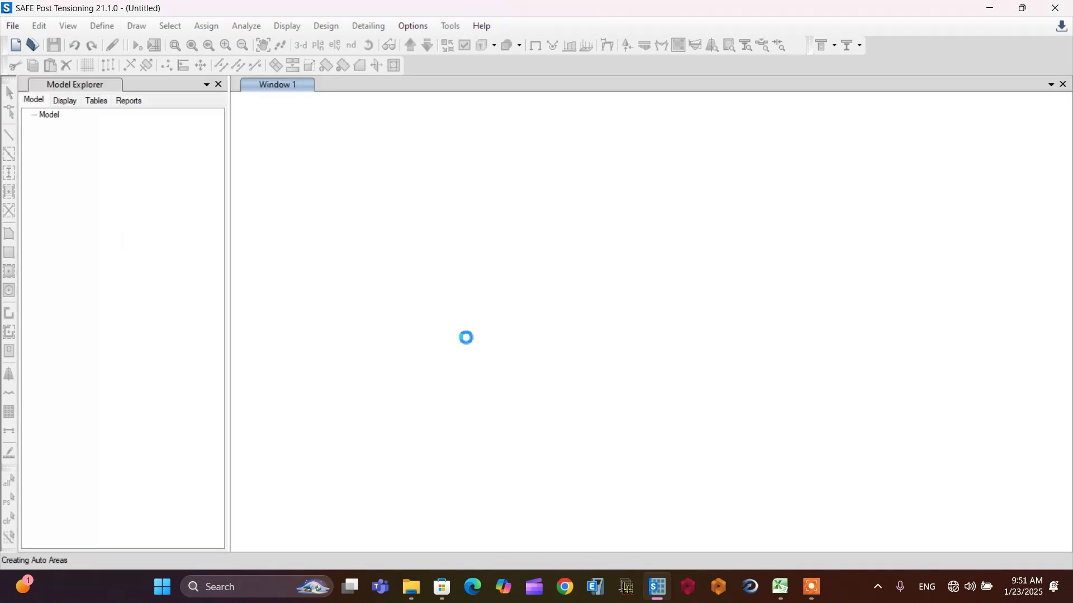
pyautogui.scroll(-4, 461, 279)
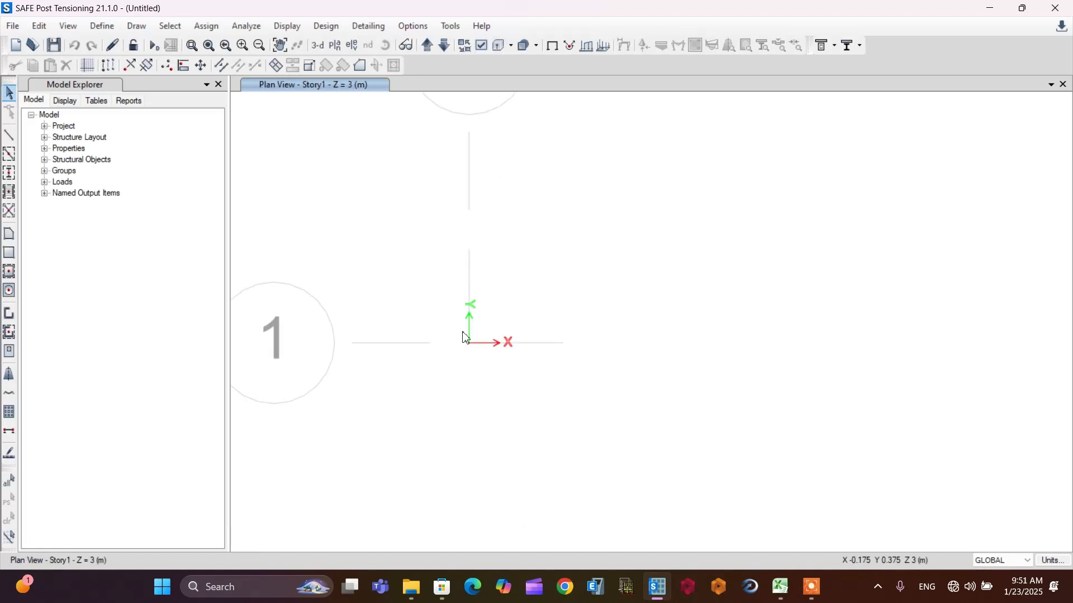
pyautogui.scroll(-2, 474, 363)
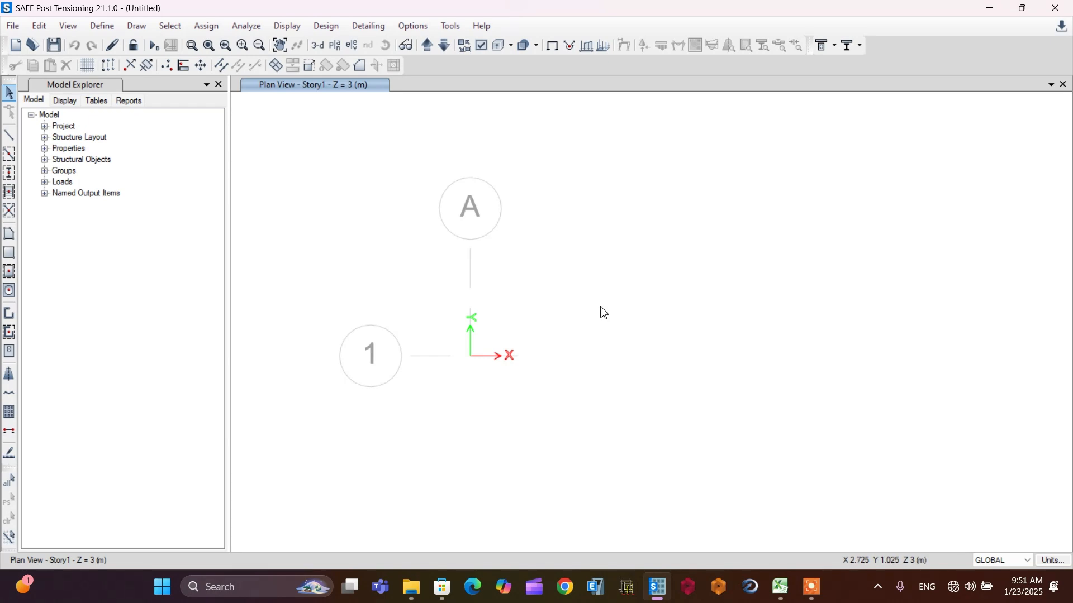
# Step: Edit the Rebar material's properties, naming it S500 and setting its modulus of elasticity to 33000 MPa
pyautogui.click(102, 28)
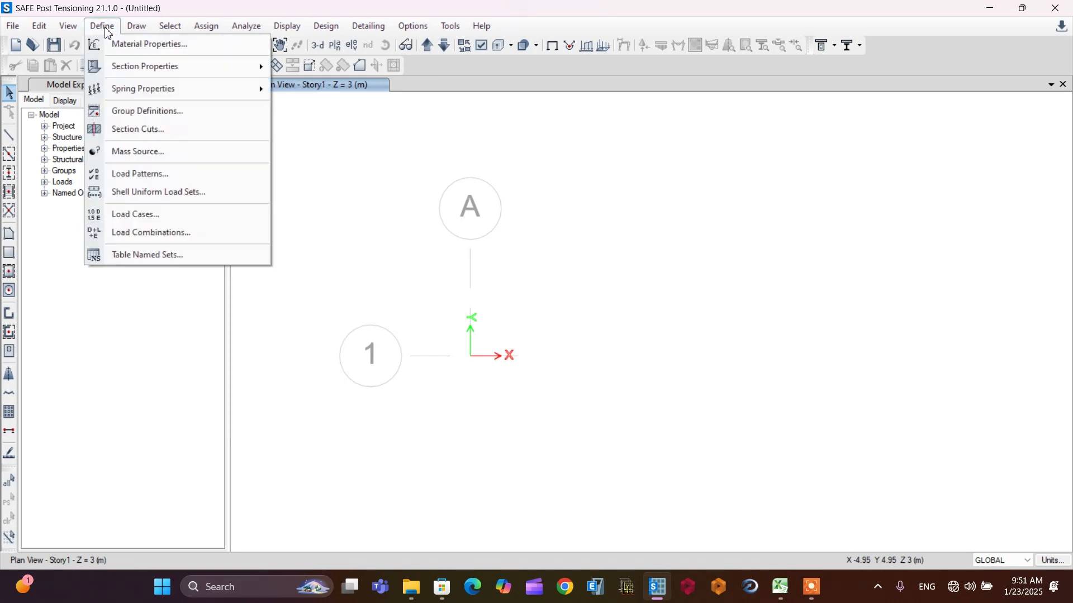
pyautogui.click(126, 44)
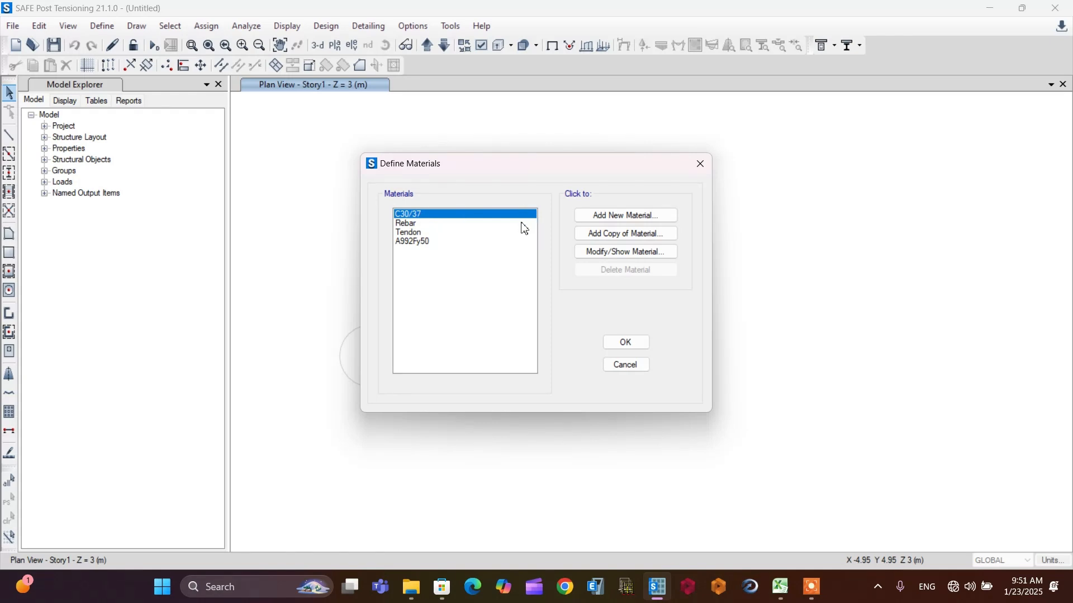
pyautogui.click(429, 223)
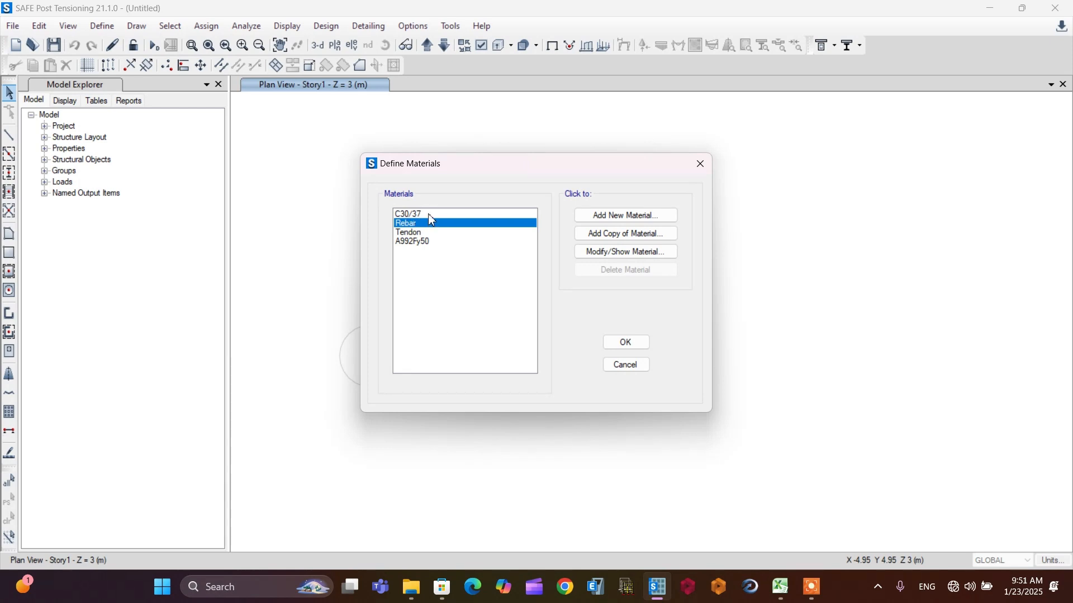
pyautogui.click(429, 215)
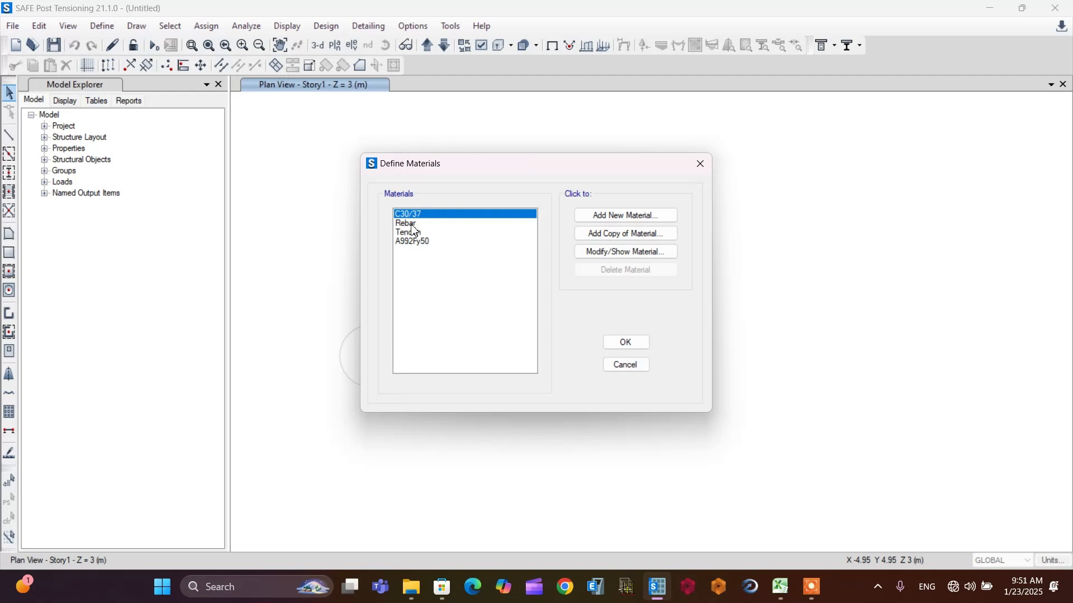
pyautogui.click(413, 224)
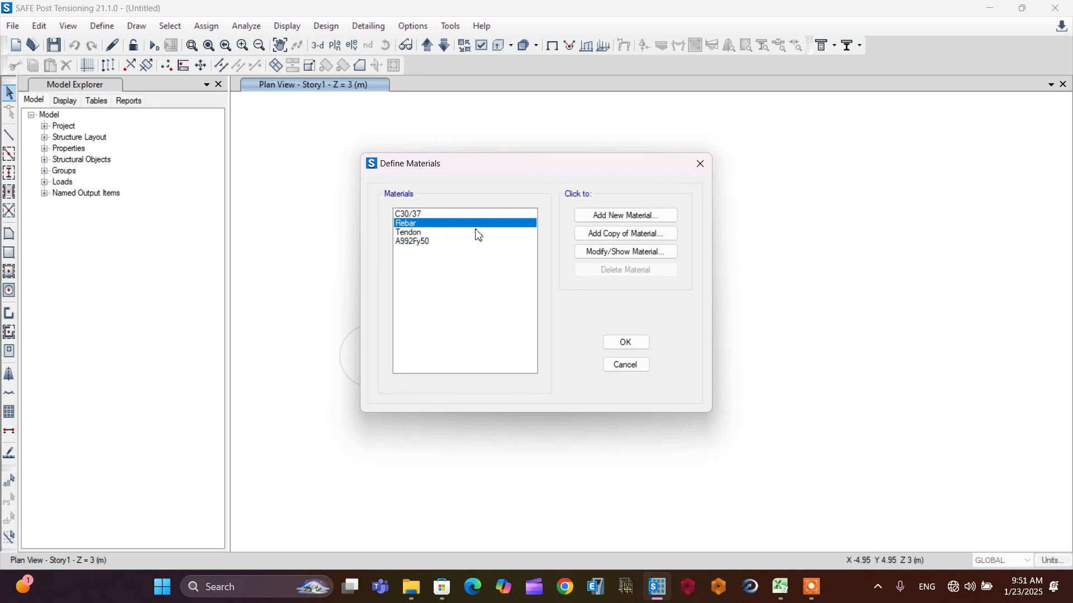
pyautogui.click(599, 258)
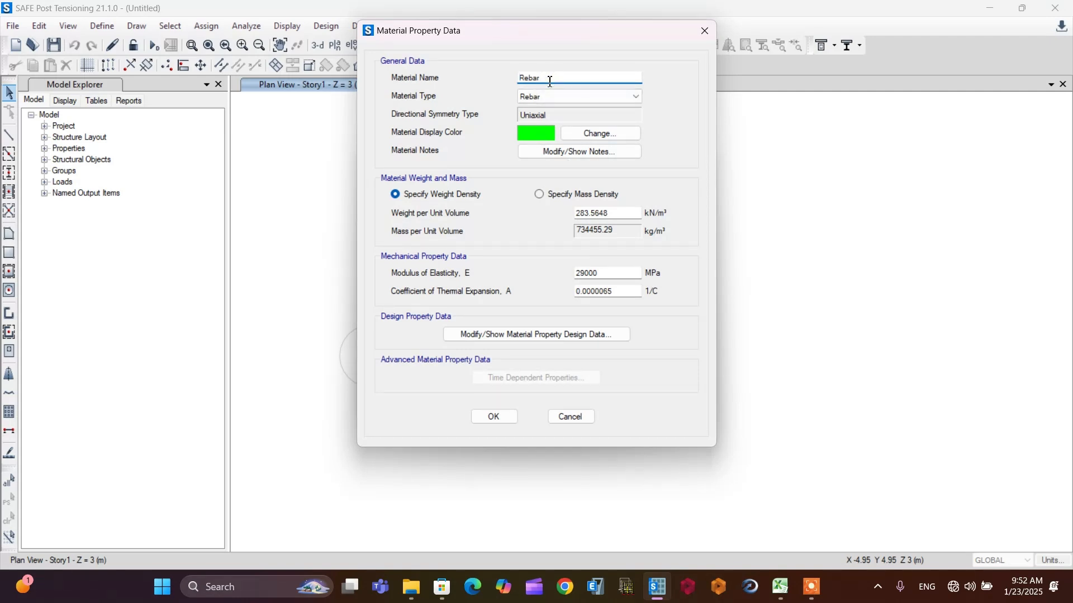
pyautogui.moveTo(549, 82); pyautogui.dragTo(474, 82)
pyautogui.write('S500')
pyautogui.moveTo(586, 277); pyautogui.dragTo(573, 276)
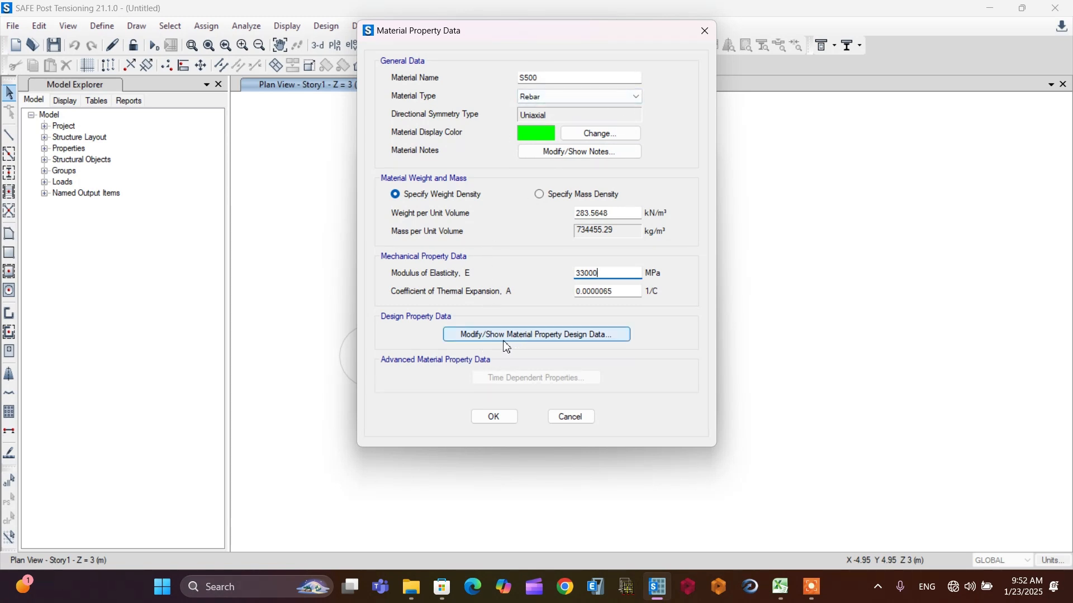
# Step: In the S500 rebar's design data, set the grade to S500 and the minimum yield strength to 500/1.15, shortened to 434.7826 MPa
pyautogui.click(536, 334)
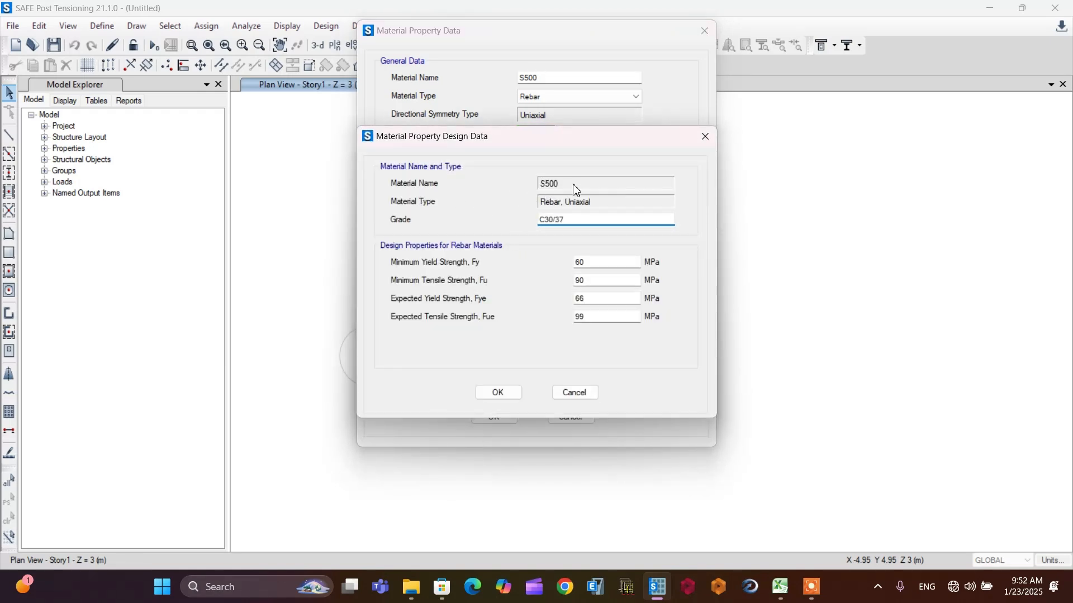
pyautogui.moveTo(577, 221); pyautogui.dragTo(516, 226)
pyautogui.write('S500')
pyautogui.doubleClick(586, 263)
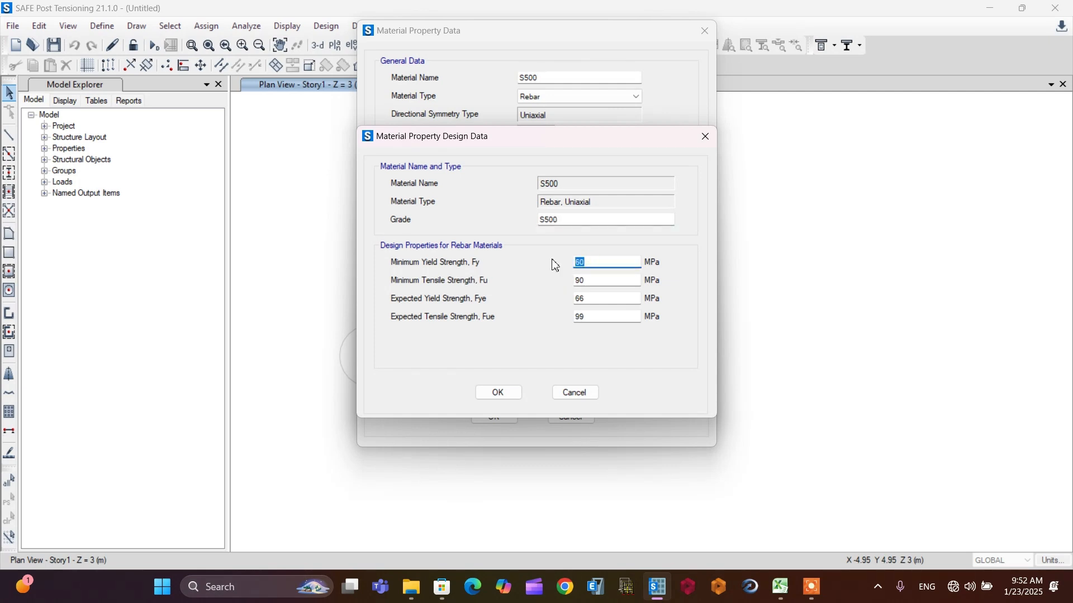
pyautogui.write('500/1.15')
pyautogui.press('Tab')
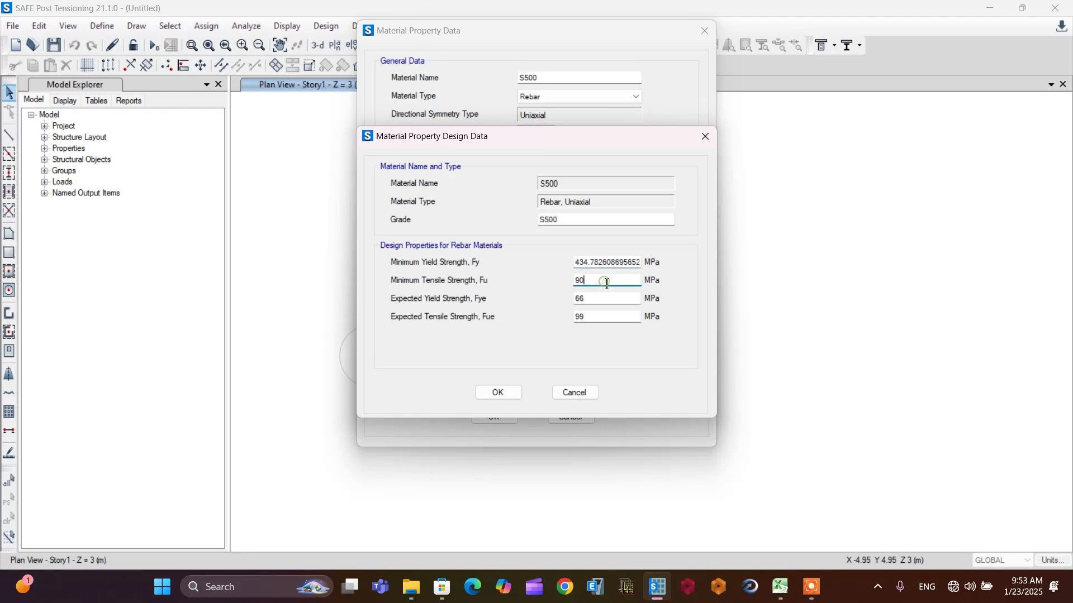
pyautogui.click(609, 263)
pyautogui.moveTo(612, 268); pyautogui.dragTo(668, 268)
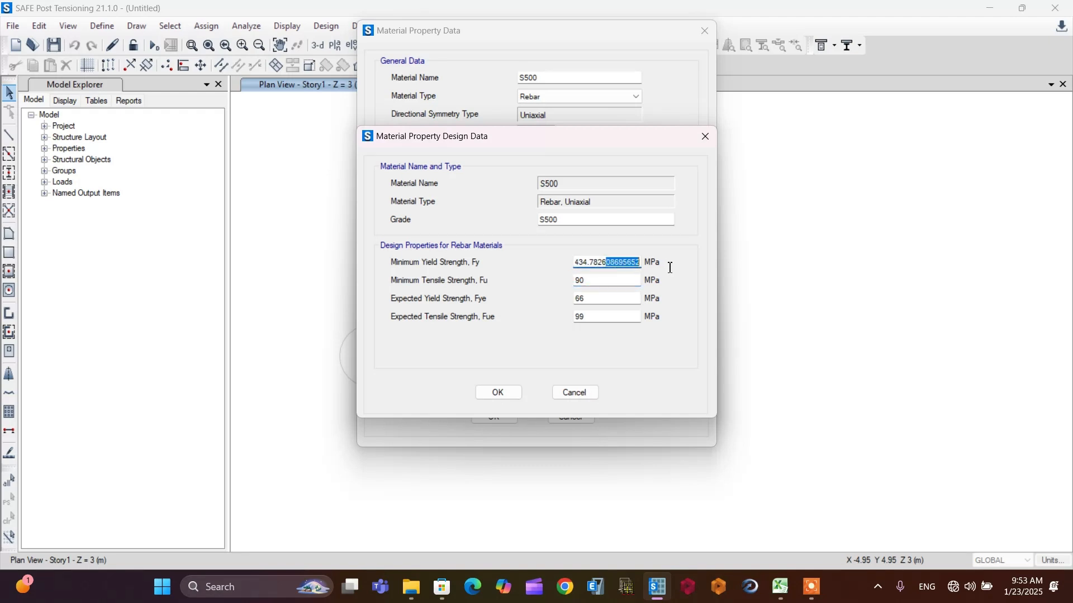
pyautogui.press('Delete')
# Step: Copy the minimum yield strength value 434.7826 MPa into the expected yield strength, Fye
pyautogui.doubleClick(611, 264)
pyautogui.rightClick(587, 264)
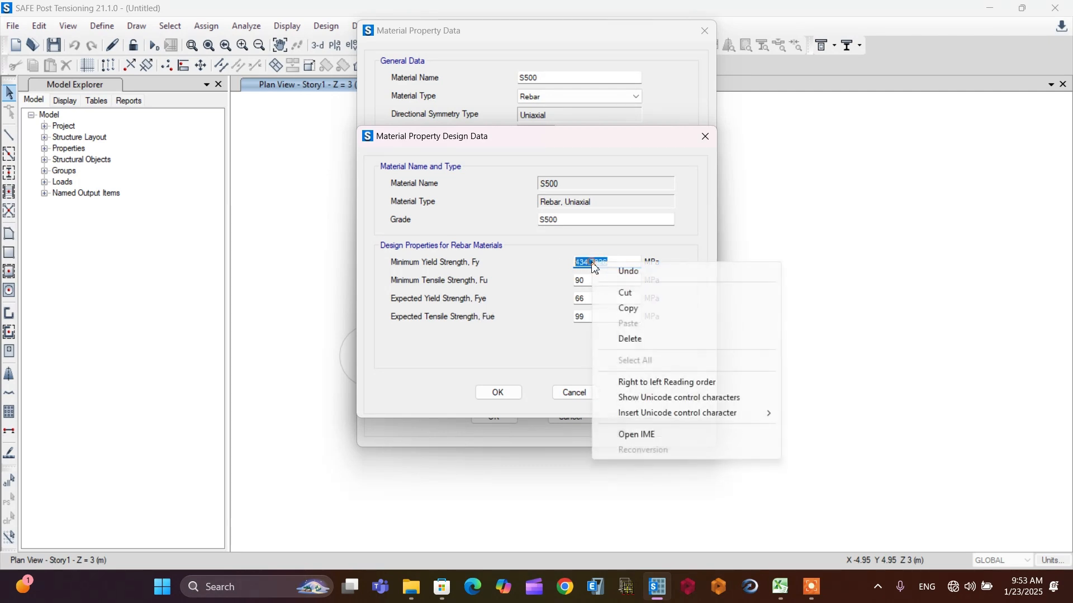
pyautogui.click(630, 309)
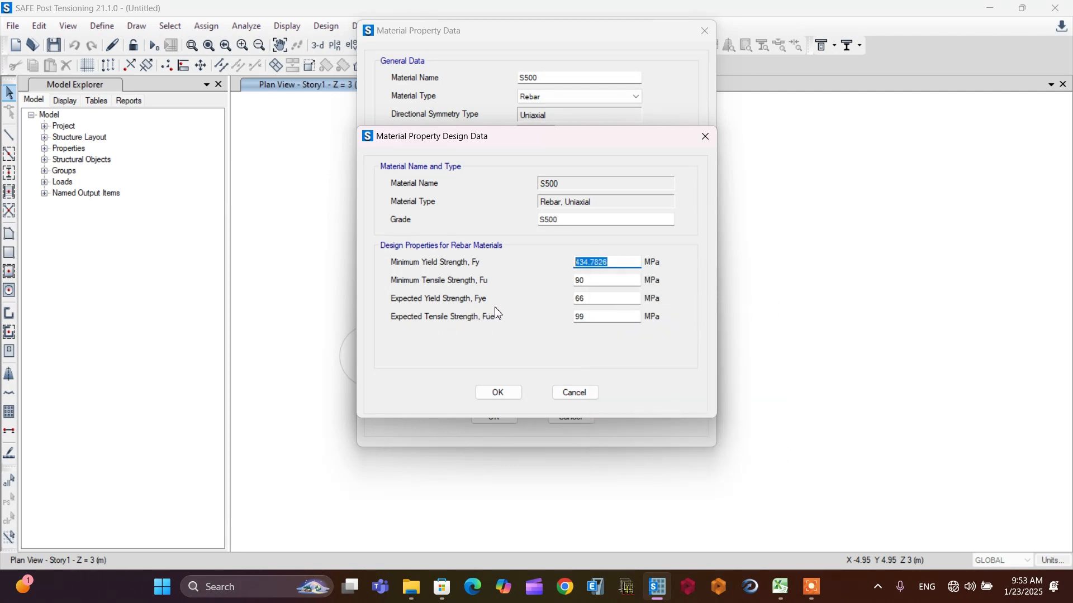
pyautogui.doubleClick(595, 299)
pyautogui.rightClick(581, 299)
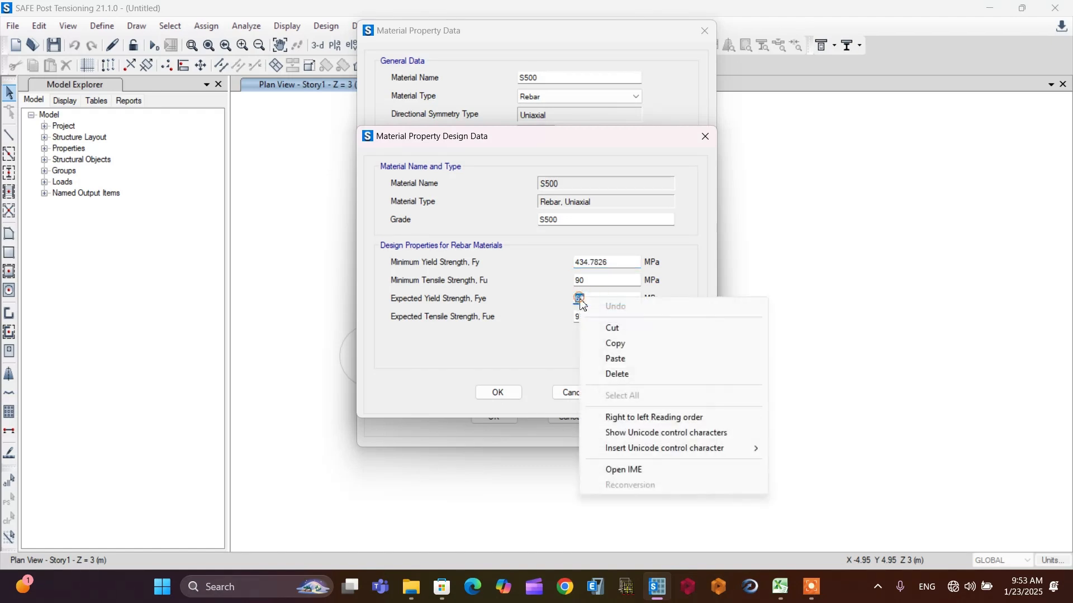
pyautogui.click(614, 358)
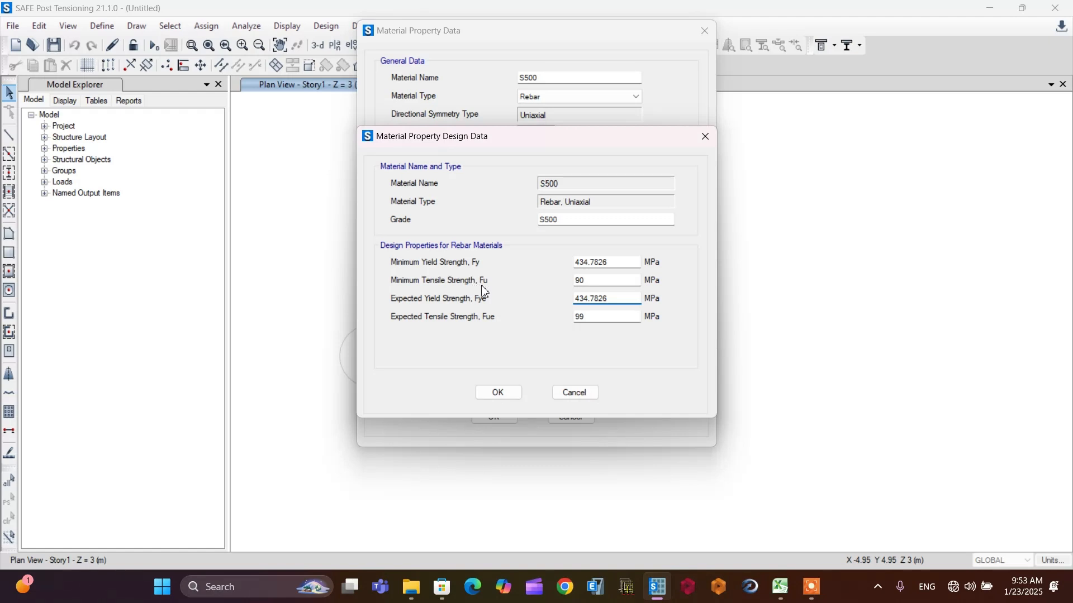
# Step: Set the minimum tensile strength to 500 MPa, replace the expected tensile strength, and accept the material definitions
pyautogui.doubleClick(585, 280)
pyautogui.write('500')
pyautogui.moveTo(592, 316); pyautogui.dragTo(553, 318)
pyautogui.write('5')
pyautogui.click(504, 394)
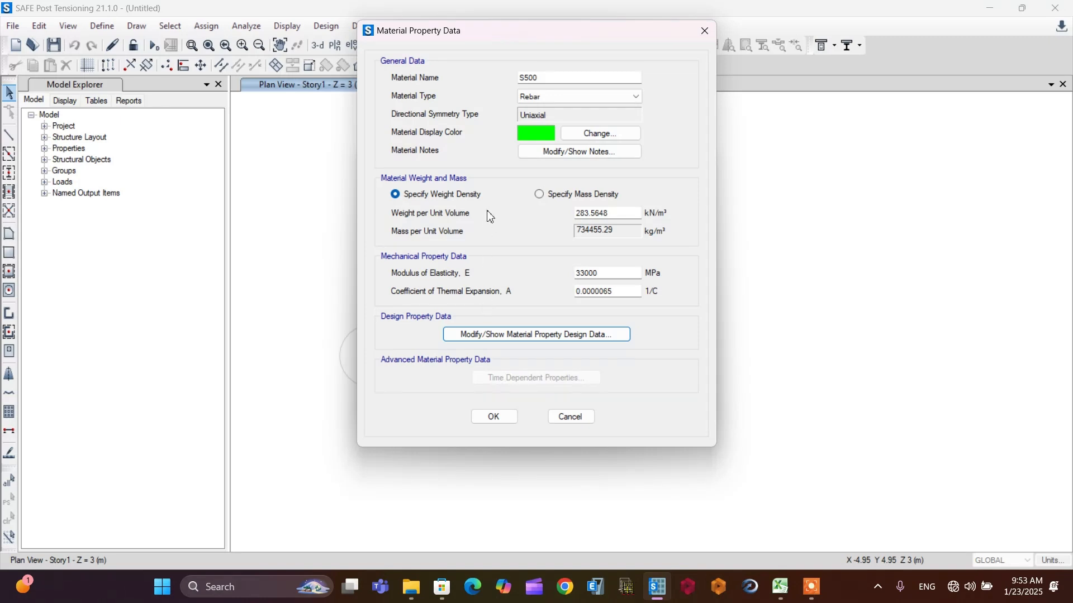
pyautogui.click(494, 417)
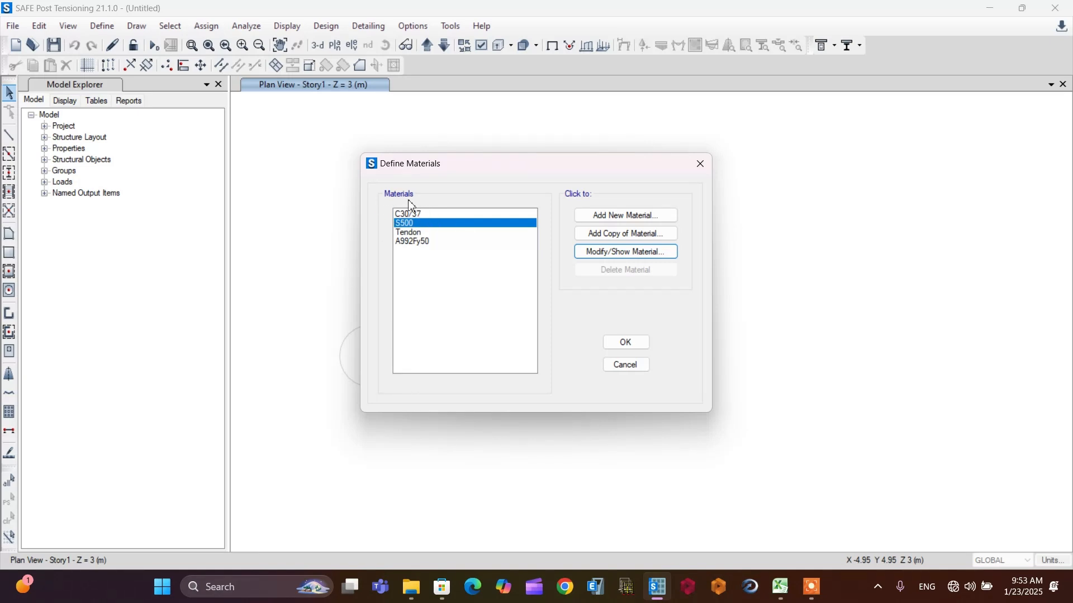
pyautogui.click(621, 342)
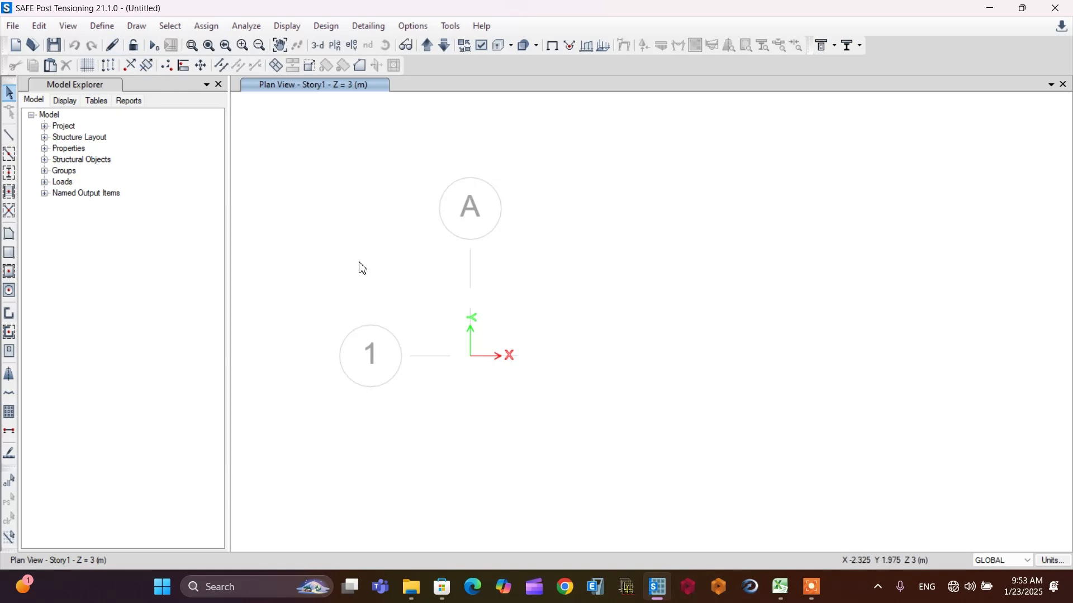
# Step: Edit the Slab1 section property, renaming it FOOTING 700 and setting its modeling type to Shell-Thick
pyautogui.click(103, 29)
pyautogui.moveTo(125, 69)
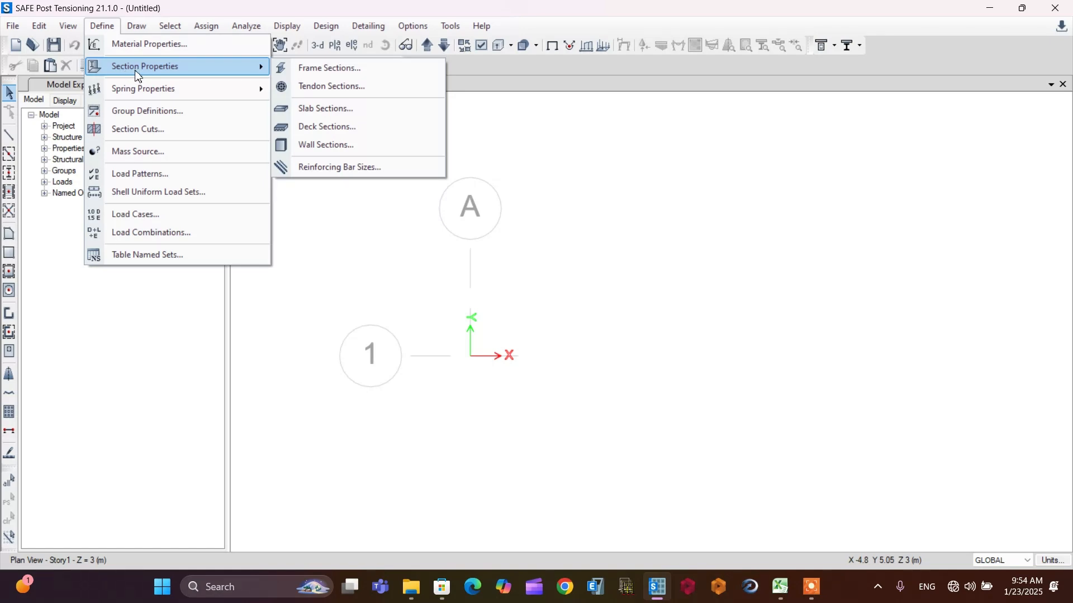
pyautogui.click(342, 110)
pyautogui.click(438, 247)
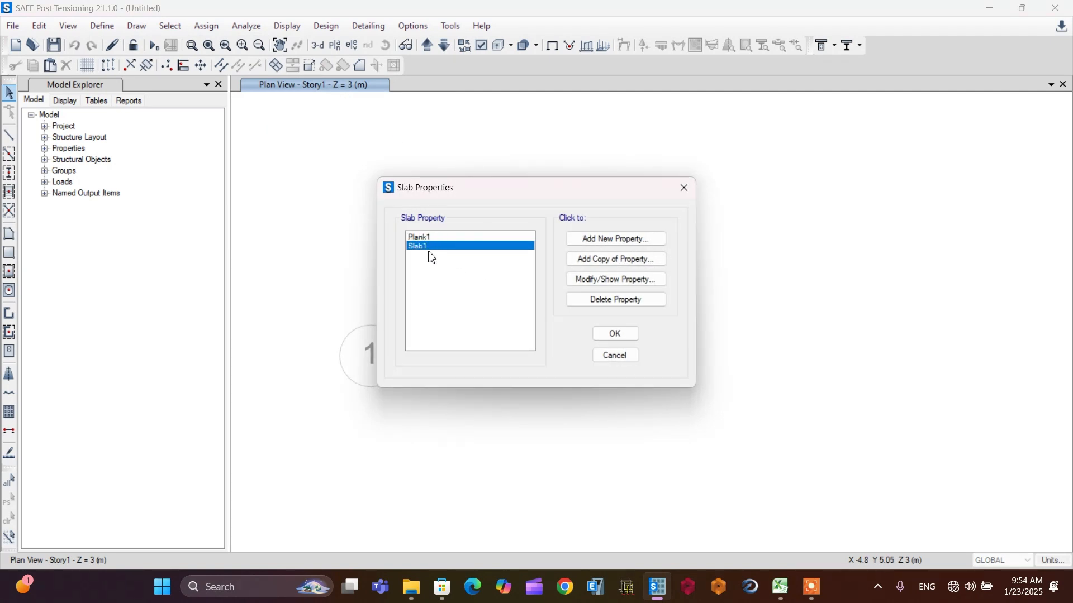
pyautogui.click(606, 280)
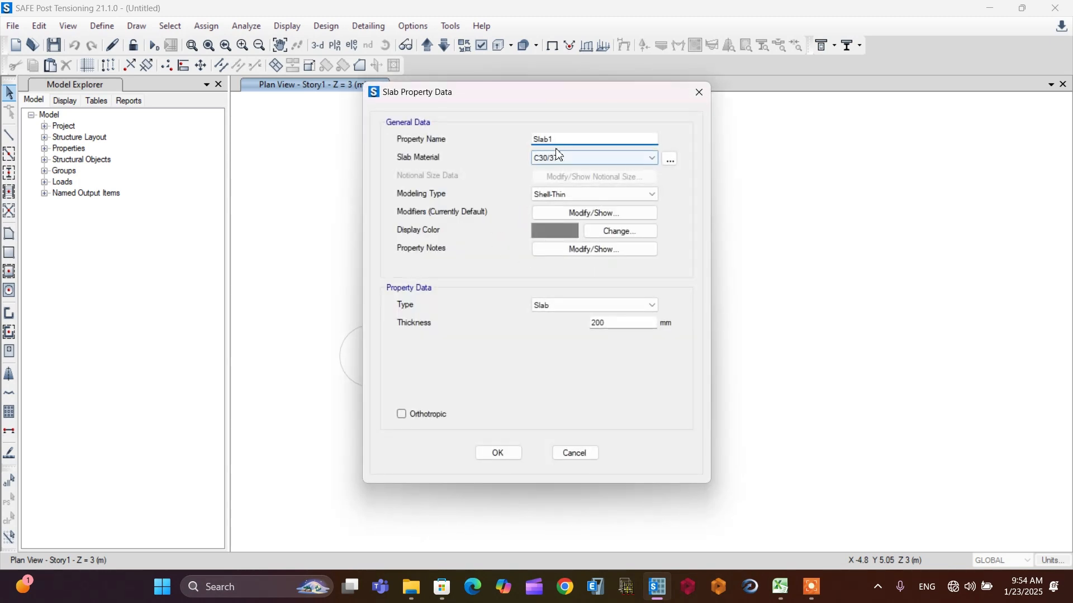
pyautogui.doubleClick(557, 138)
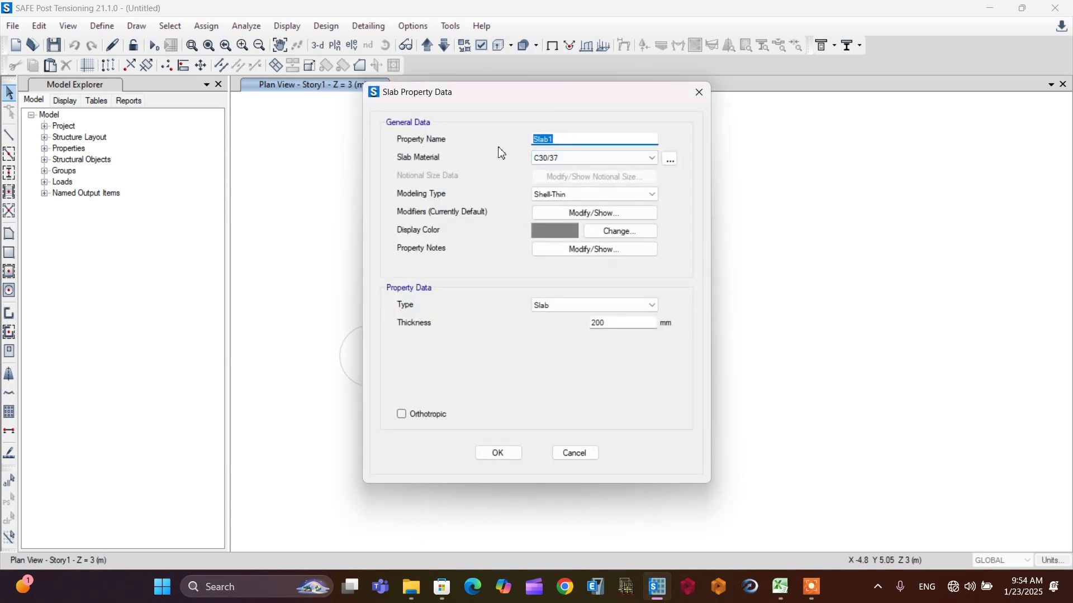
pyautogui.write('S')
pyautogui.click(434, 218)
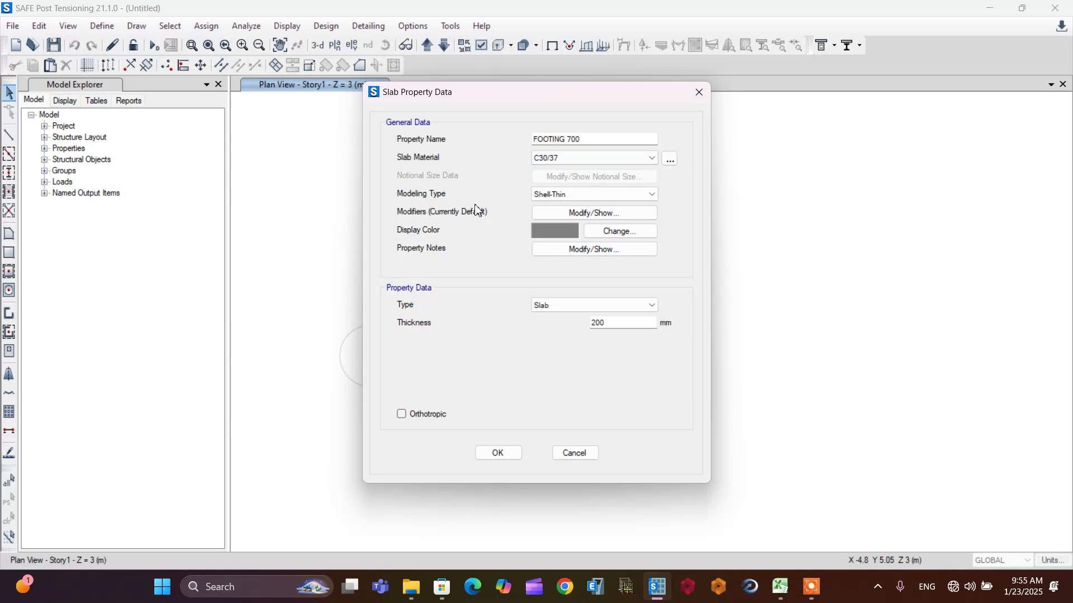
pyautogui.click(596, 194)
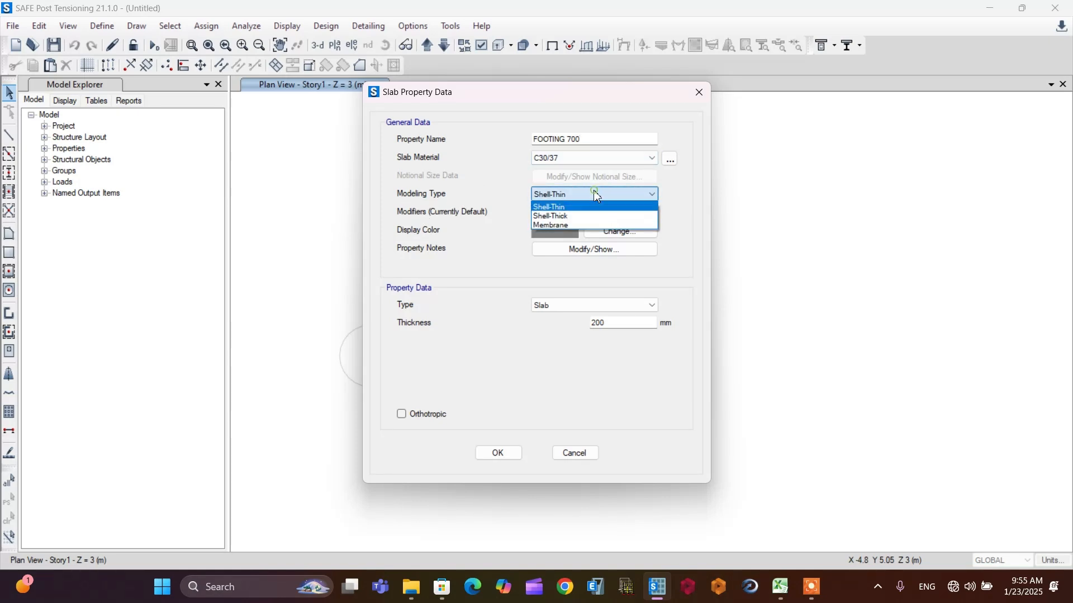
pyautogui.click(574, 217)
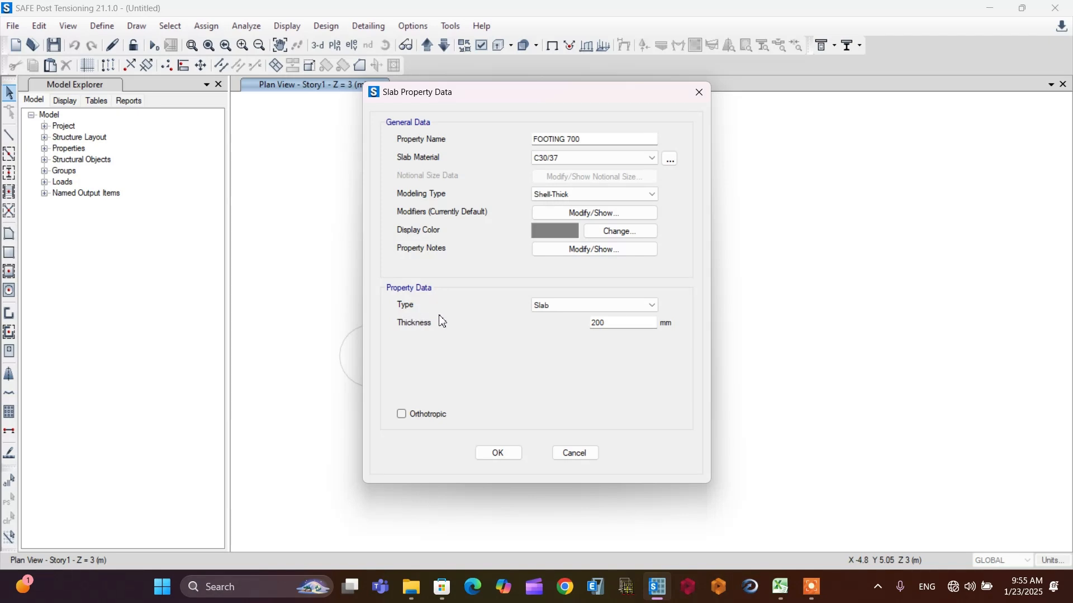
# Step: Set the FOOTING 700 property's type to Footing with a thickness of 700 mm and accept it
pyautogui.click(652, 306)
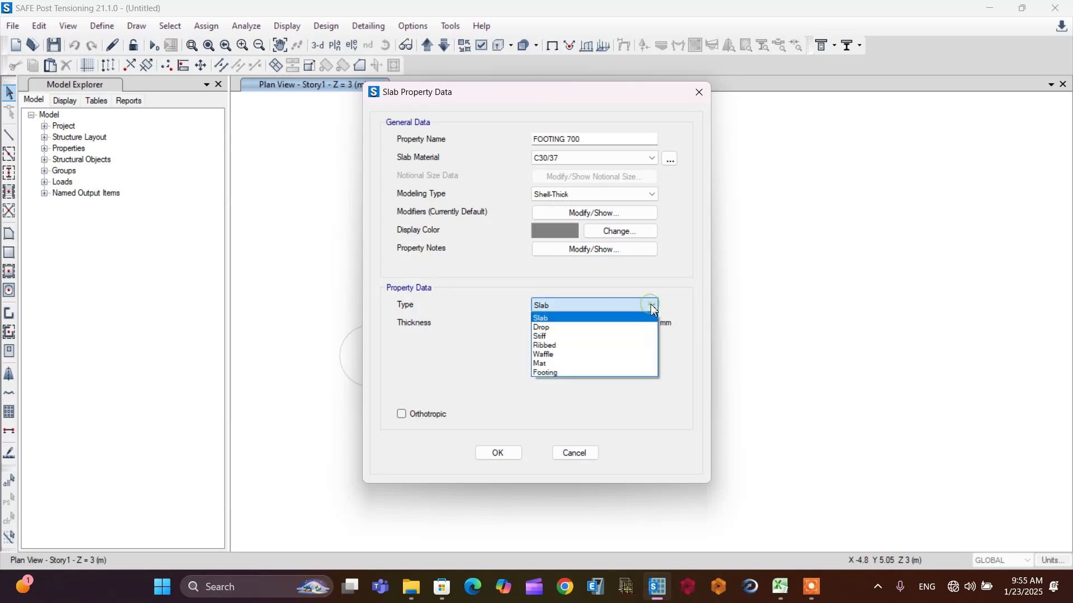
pyautogui.click(556, 373)
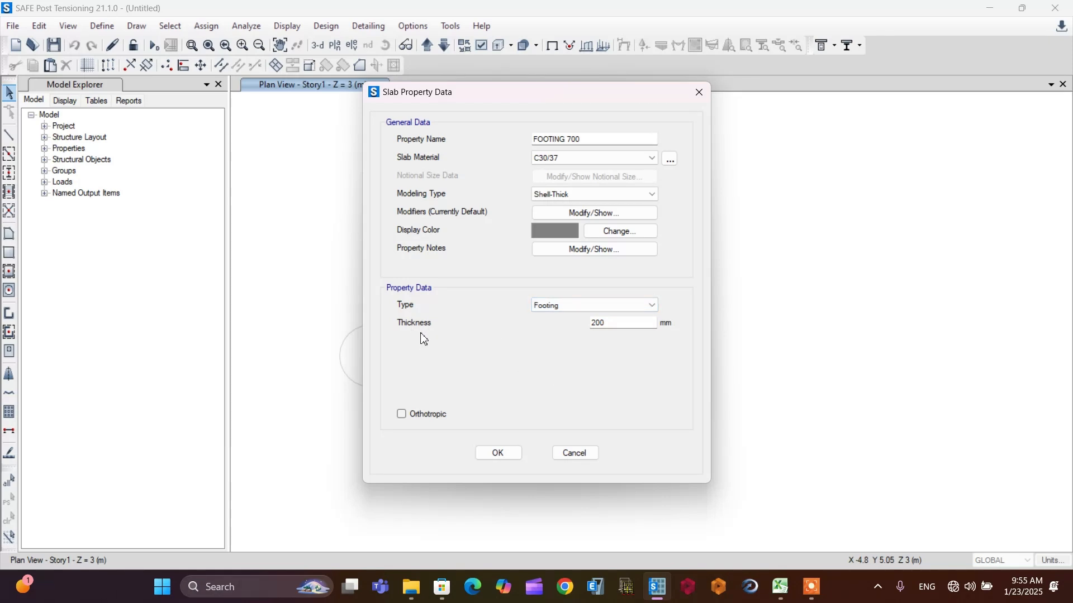
pyautogui.click(595, 322)
pyautogui.press('BackSpace')
pyautogui.write('7')
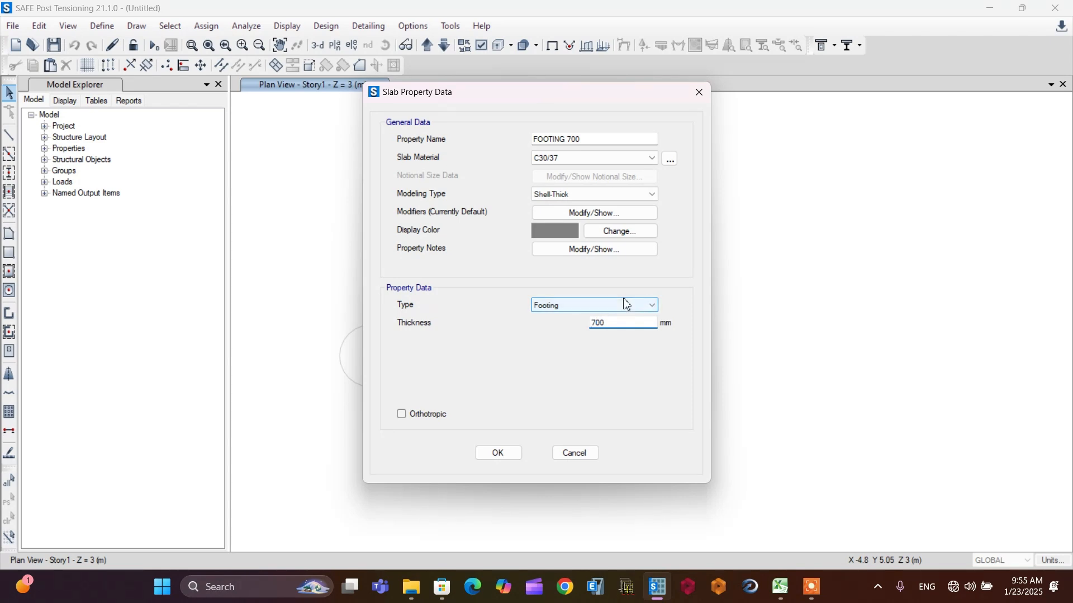
pyautogui.click(498, 454)
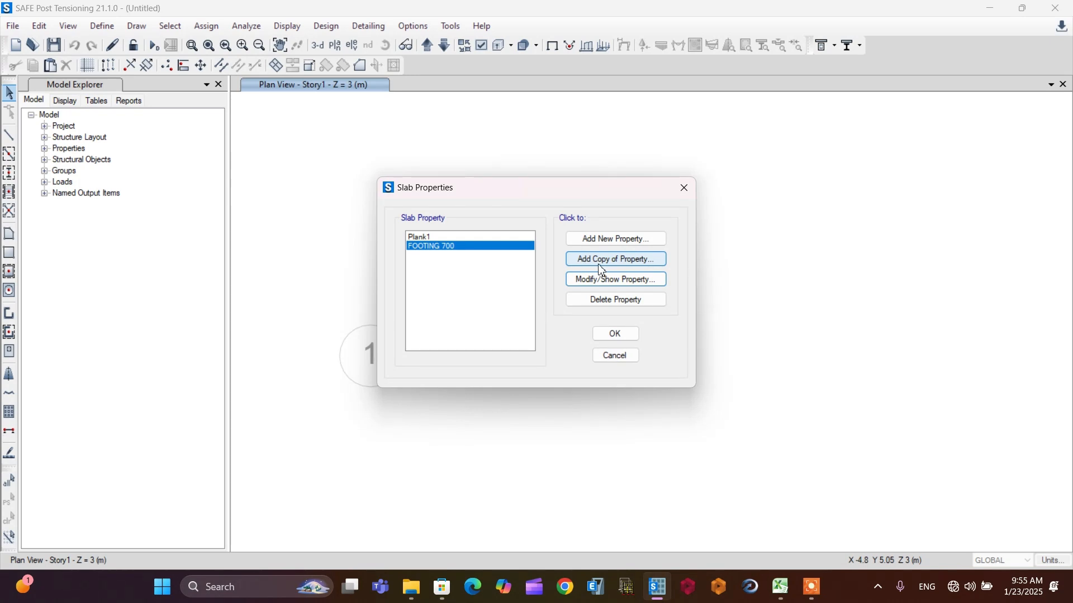
# Step: Add a copy of the FOOTING 700 property named Cloumn Stiff 700 with type Stiff, and accept the slab properties
pyautogui.click(618, 265)
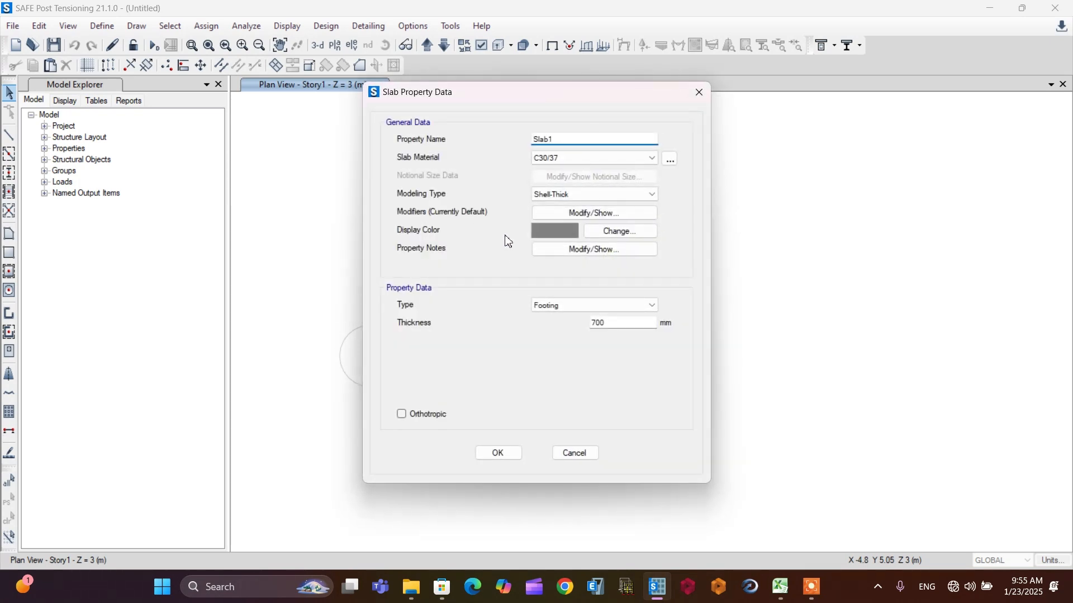
pyautogui.moveTo(585, 138); pyautogui.dragTo(538, 138)
pyautogui.write('Cloumn Stiff 700')
pyautogui.click(562, 311)
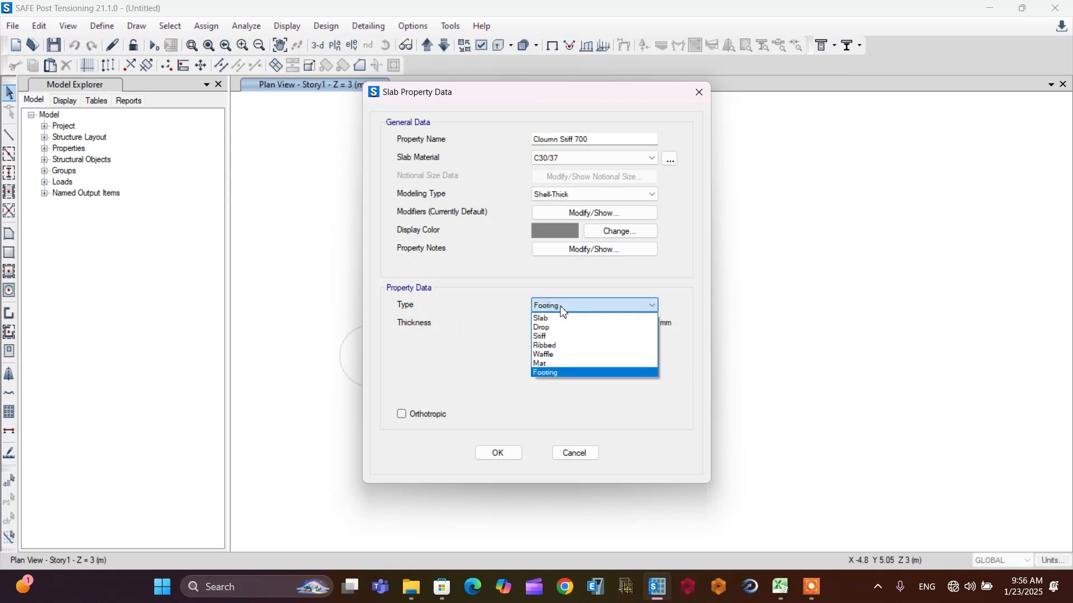
pyautogui.click(543, 336)
pyautogui.click(498, 454)
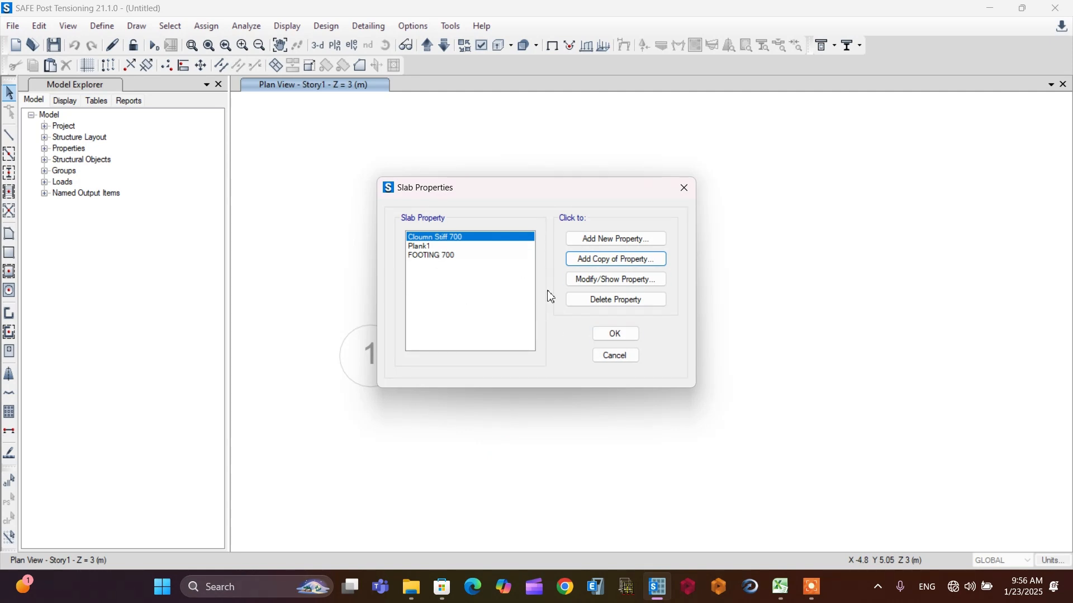
pyautogui.click(615, 335)
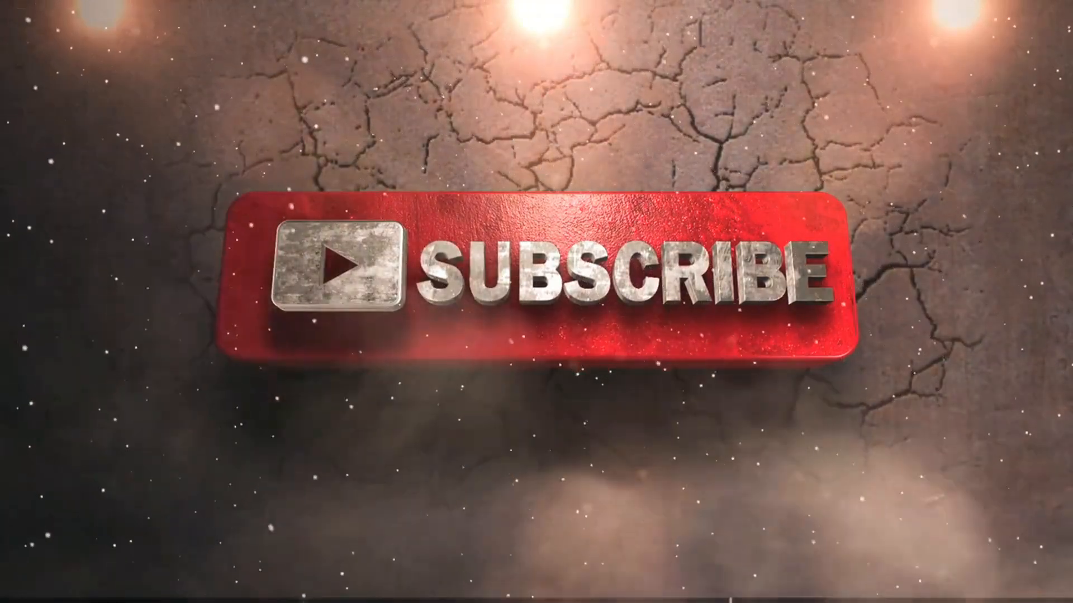
# Step: Start a new area spring property definition
pyautogui.click(102, 26)
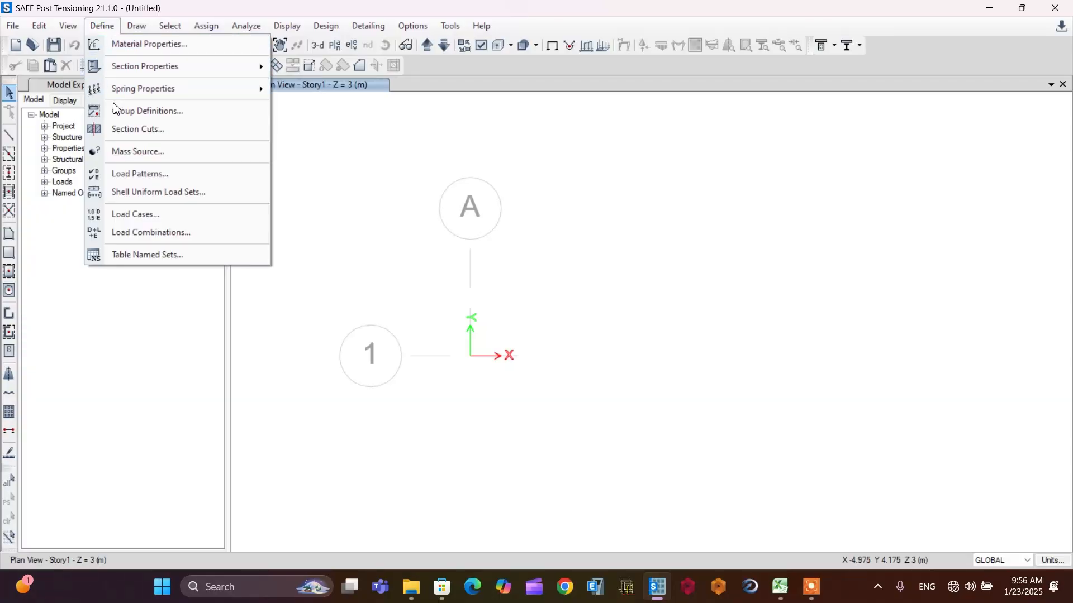
pyautogui.moveTo(141, 93)
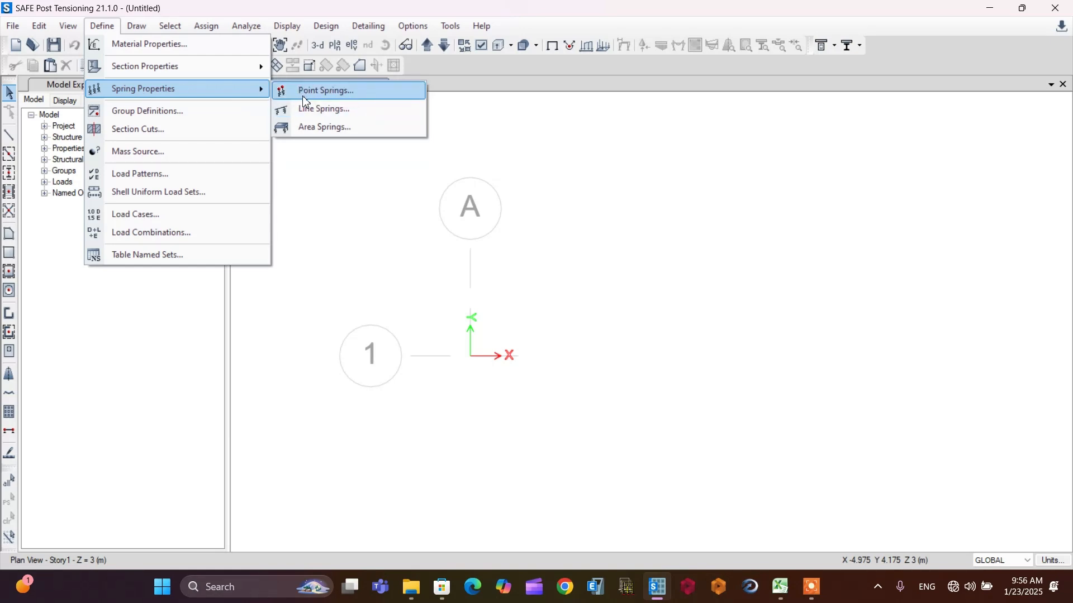
pyautogui.click(318, 130)
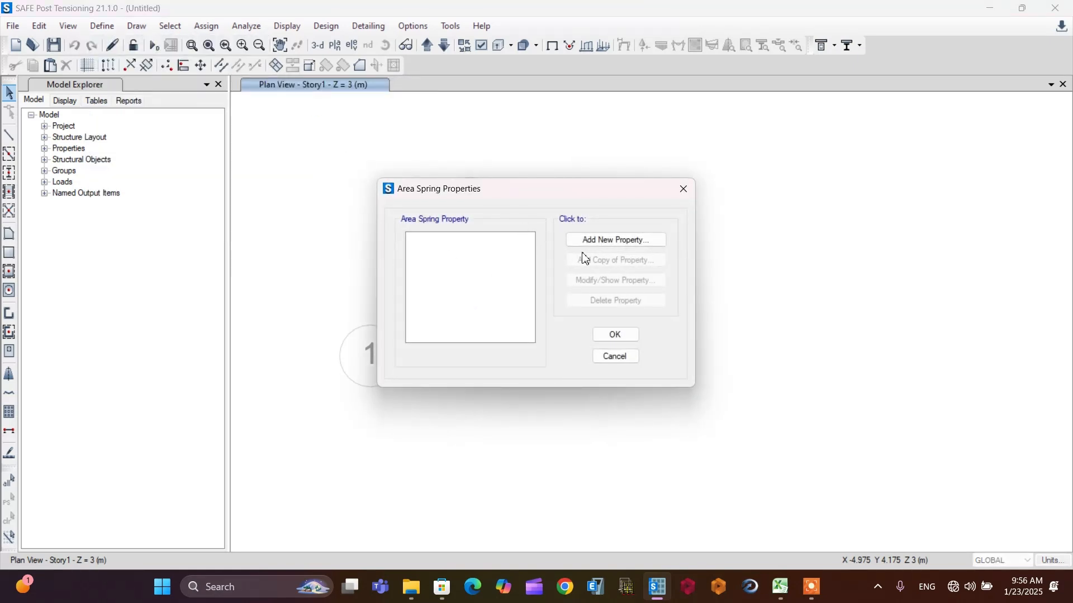
pyautogui.click(630, 248)
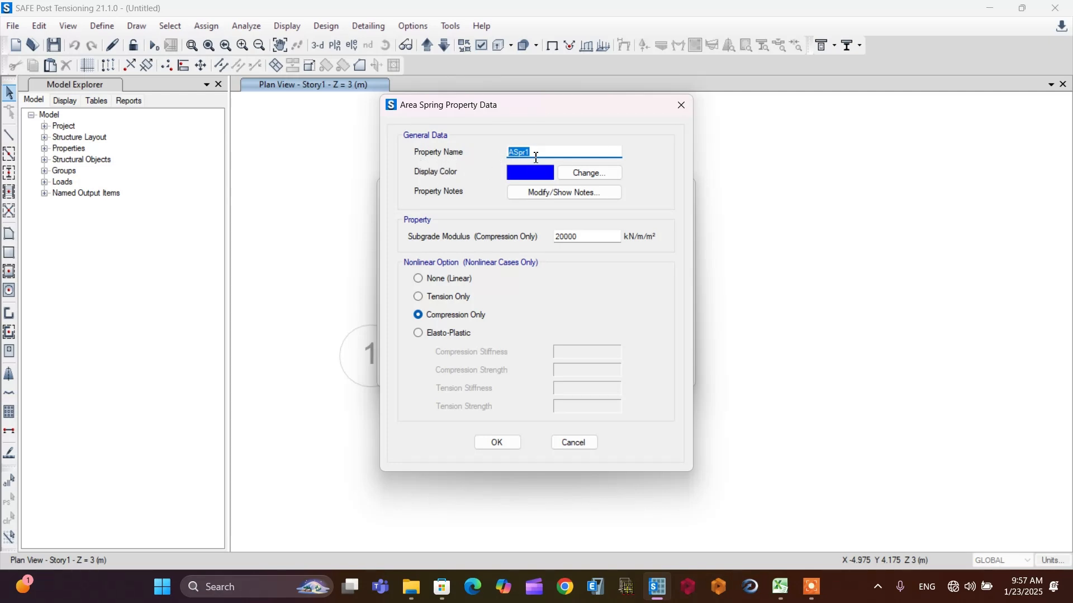
# Step: Check the soil parameters in the Excel design sheet, return to SAFE and name the area spring property Soil 200
pyautogui.click(780, 587)
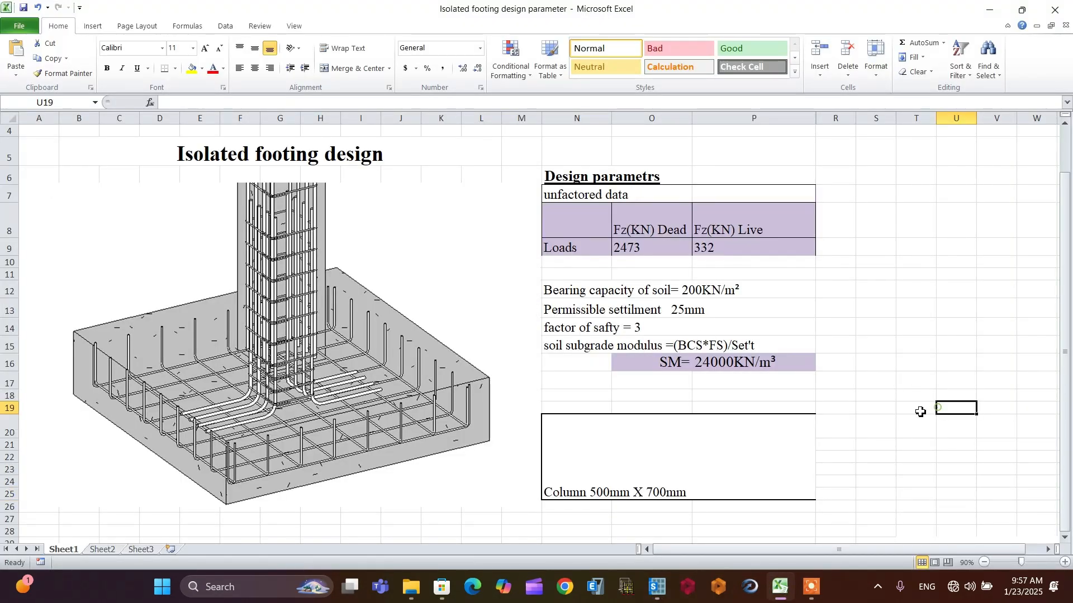
pyautogui.click(648, 447)
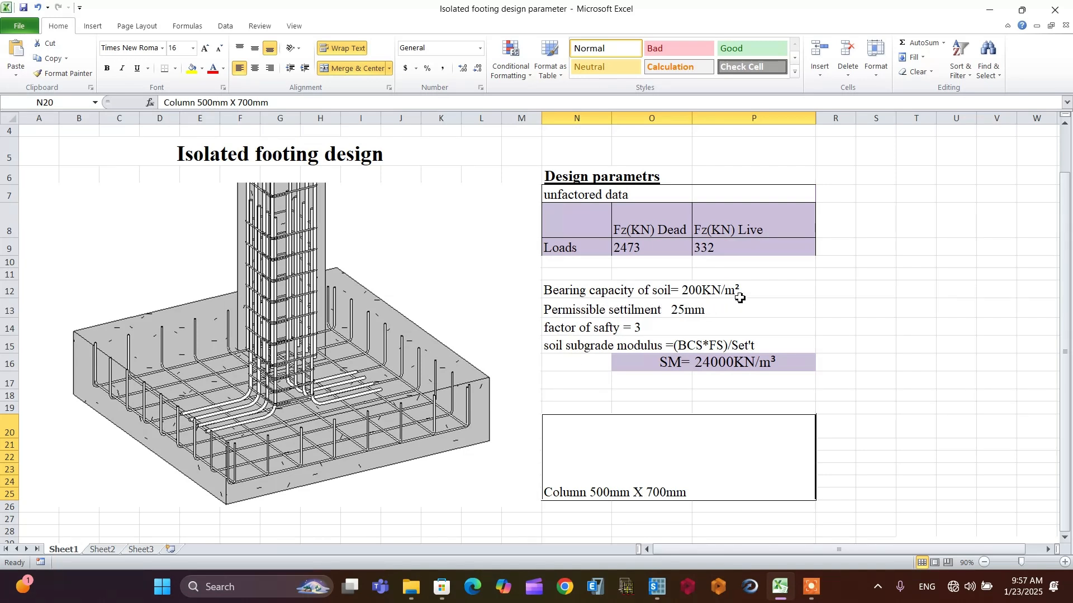
pyautogui.moveTo(779, 591)
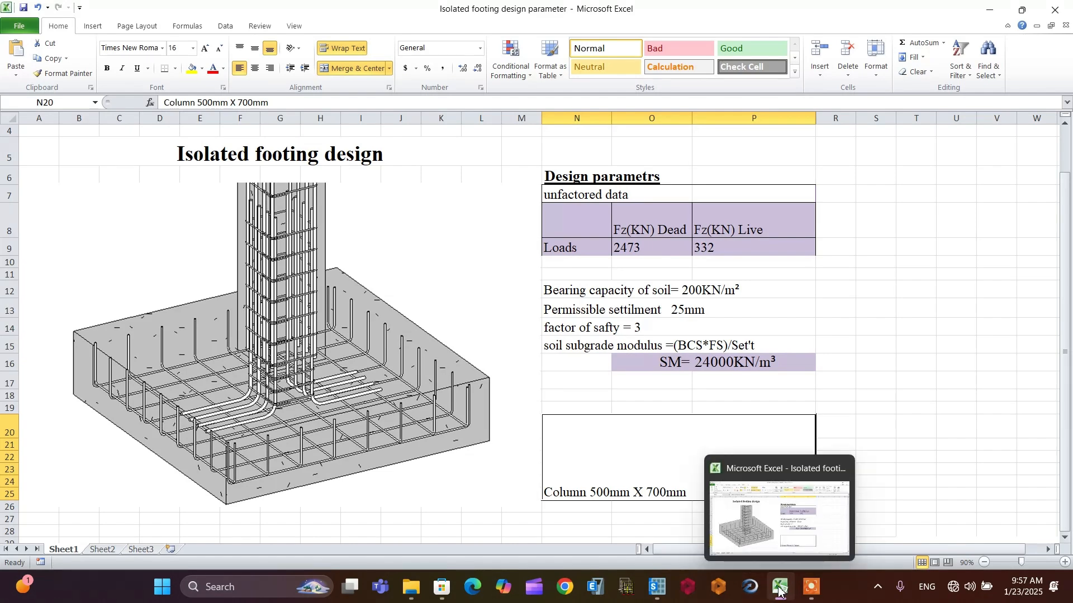
pyautogui.click(657, 586)
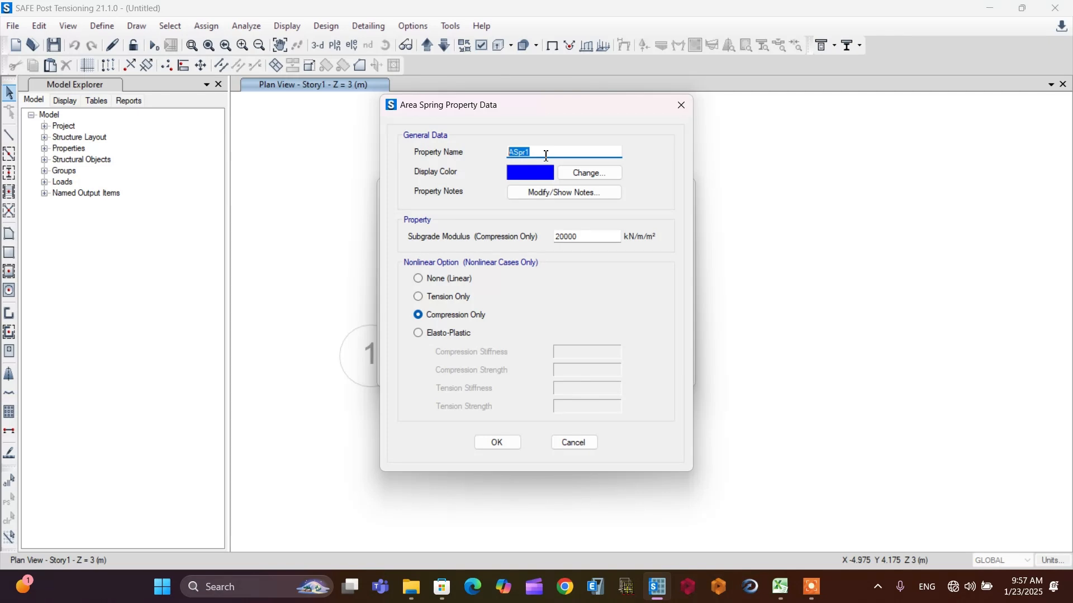
pyautogui.write('soil 200')
pyautogui.moveTo(515, 153); pyautogui.dragTo(509, 153)
pyautogui.write('Soil 200')
pyautogui.click(531, 196)
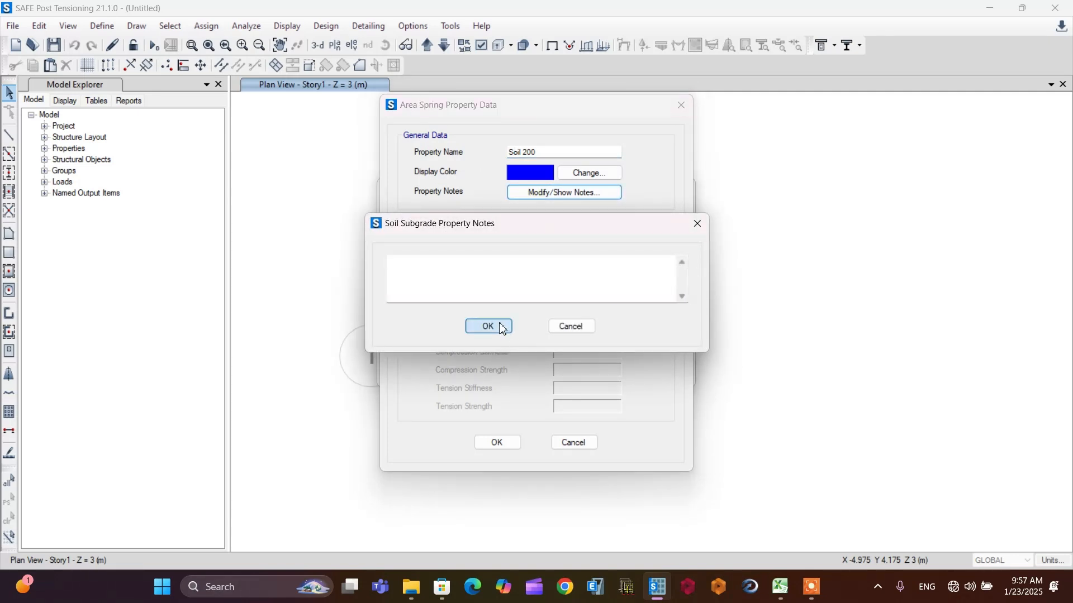
pyautogui.click(696, 223)
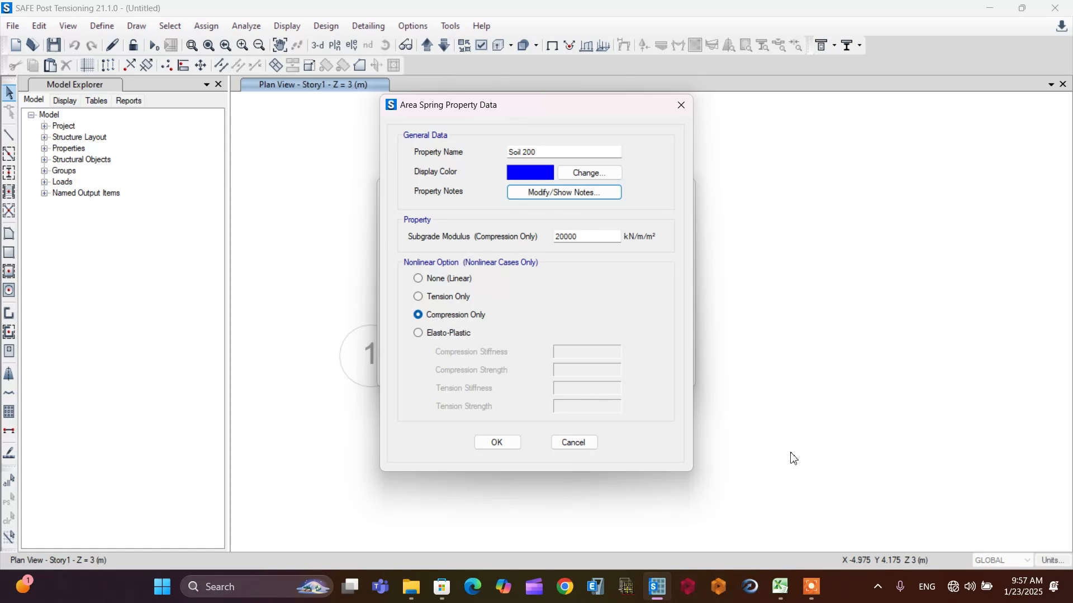
# Step: Set the Soil 200 subgrade modulus to 24000 kN/m/m² as given in the Excel sheet and accept the area spring properties
pyautogui.click(780, 586)
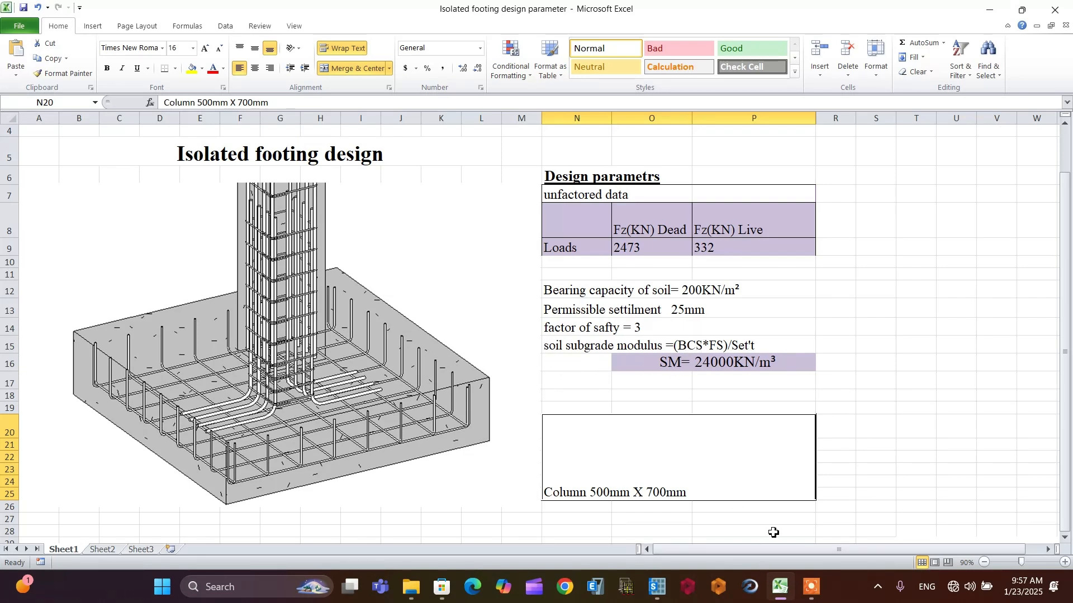
pyautogui.click(779, 591)
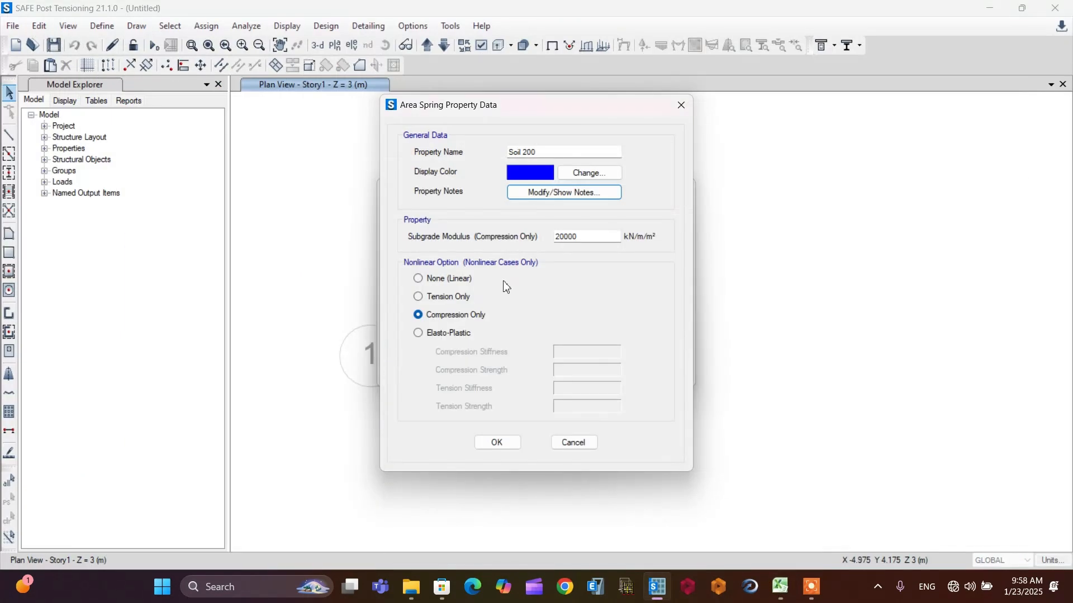
pyautogui.click(565, 238)
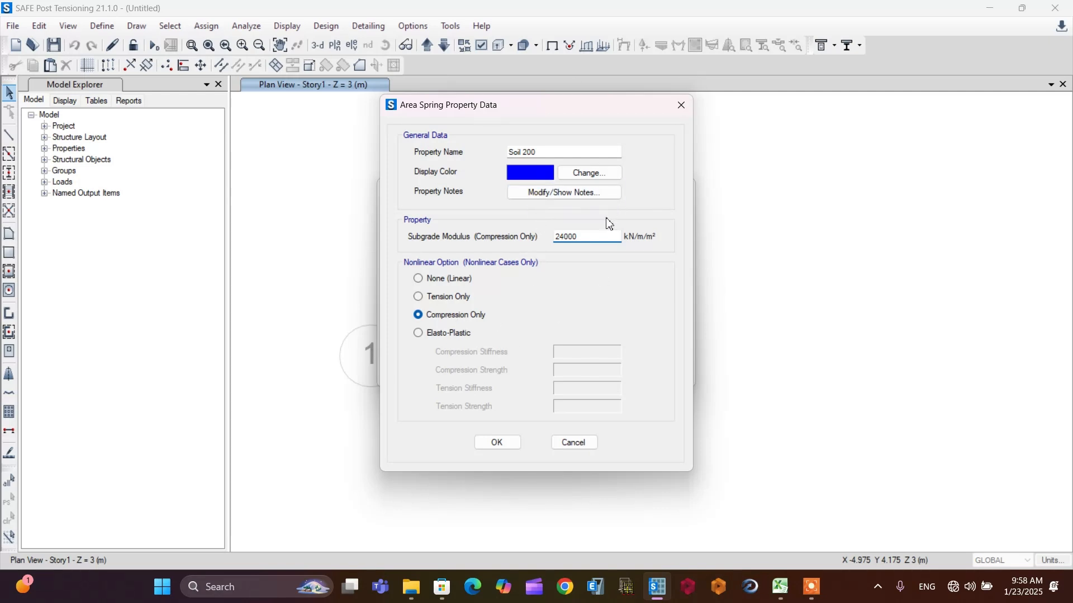
pyautogui.click(501, 442)
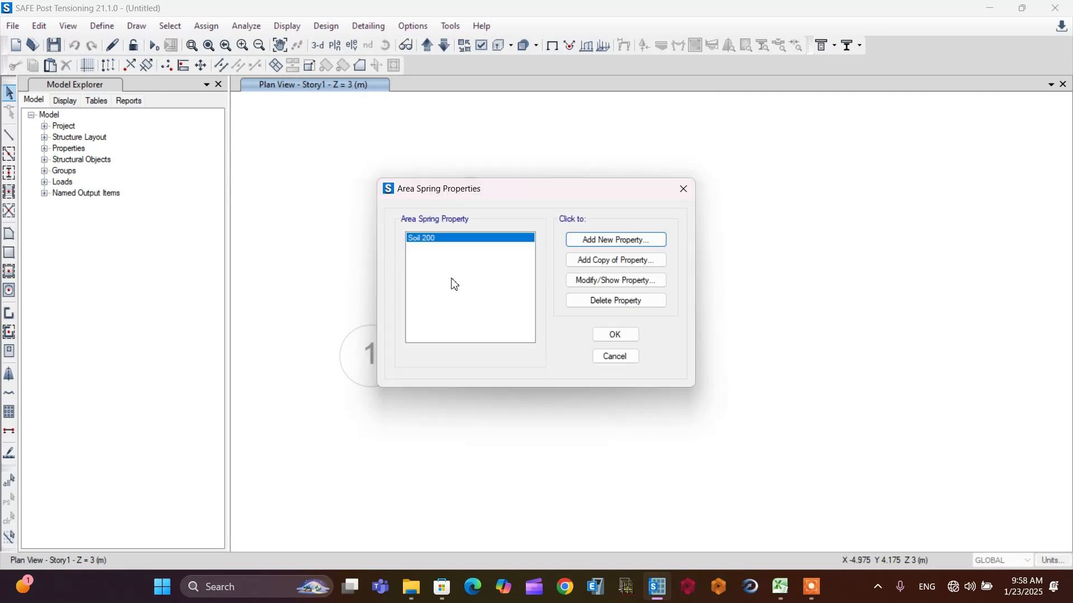
pyautogui.click(620, 338)
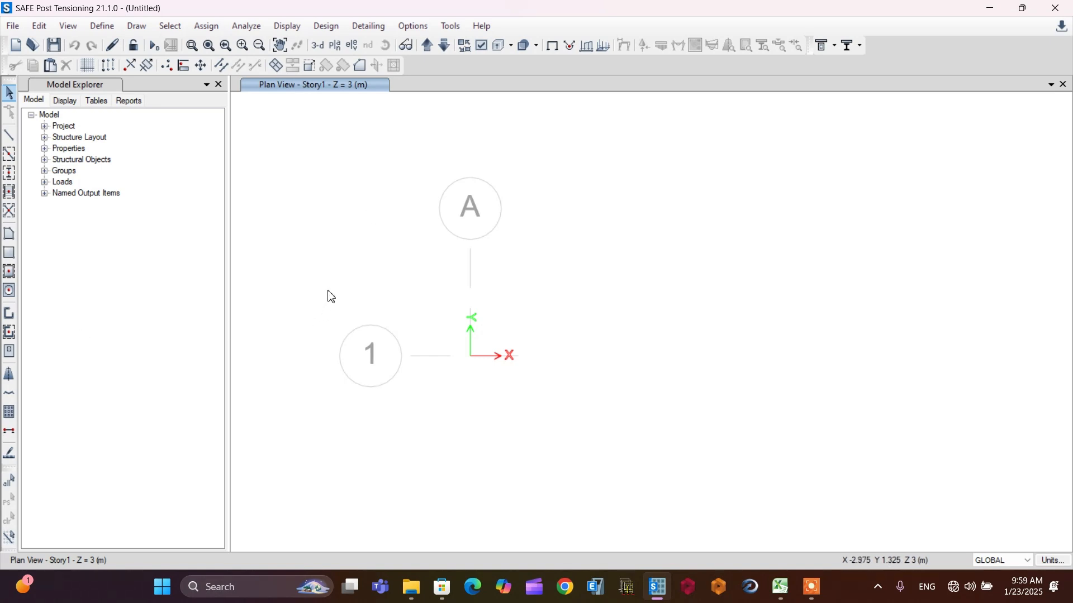
# Step: Draw a rectangular FOOTING 700 area of 3200 by 3600 mm around the intersection of grids A and 1
pyautogui.click(9, 293)
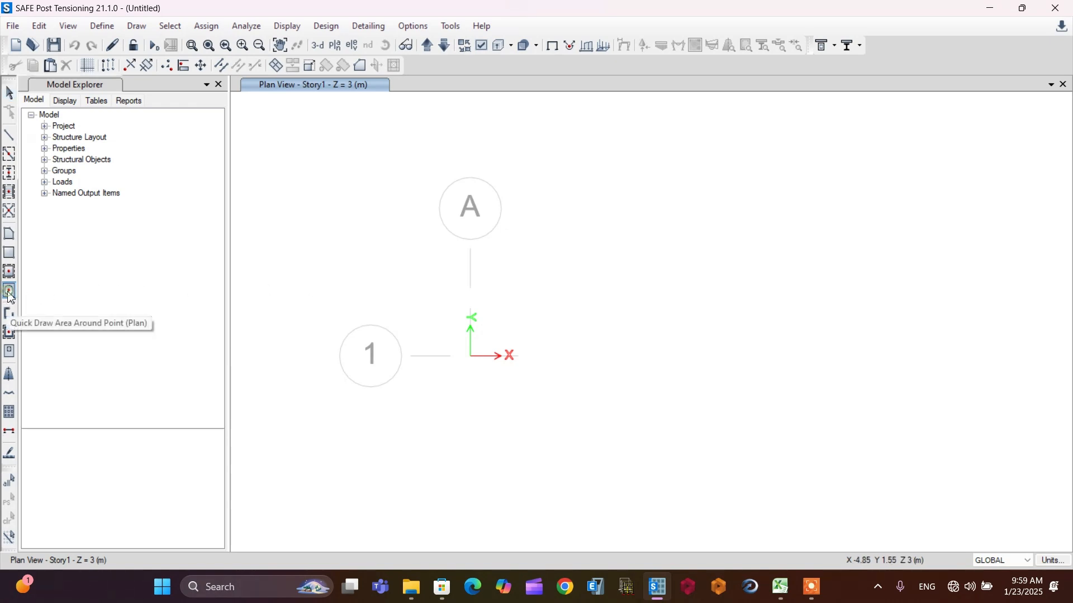
pyautogui.click(188, 472)
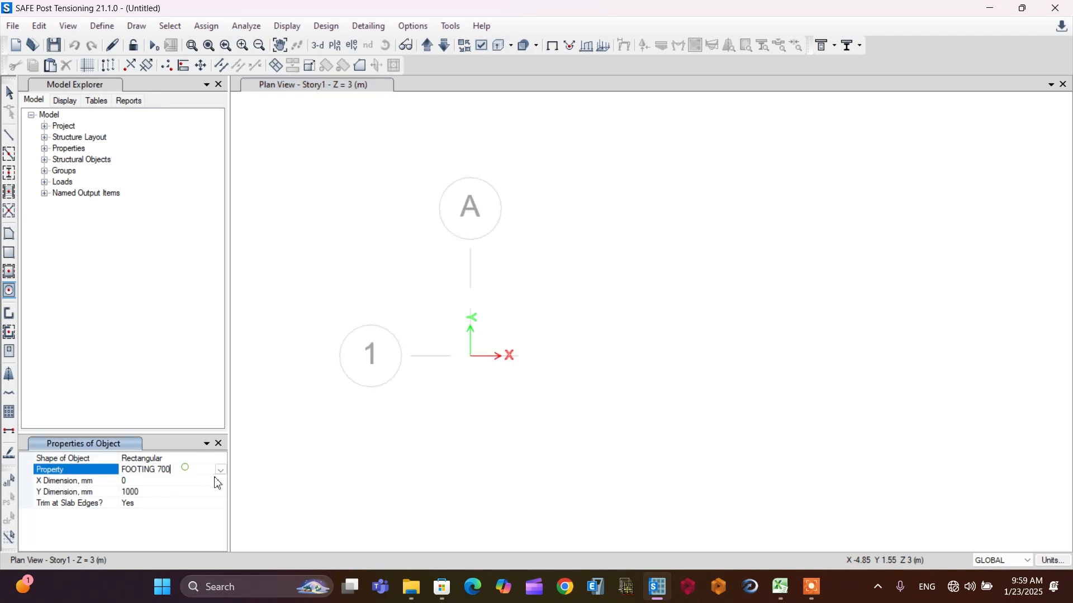
pyautogui.click(220, 471)
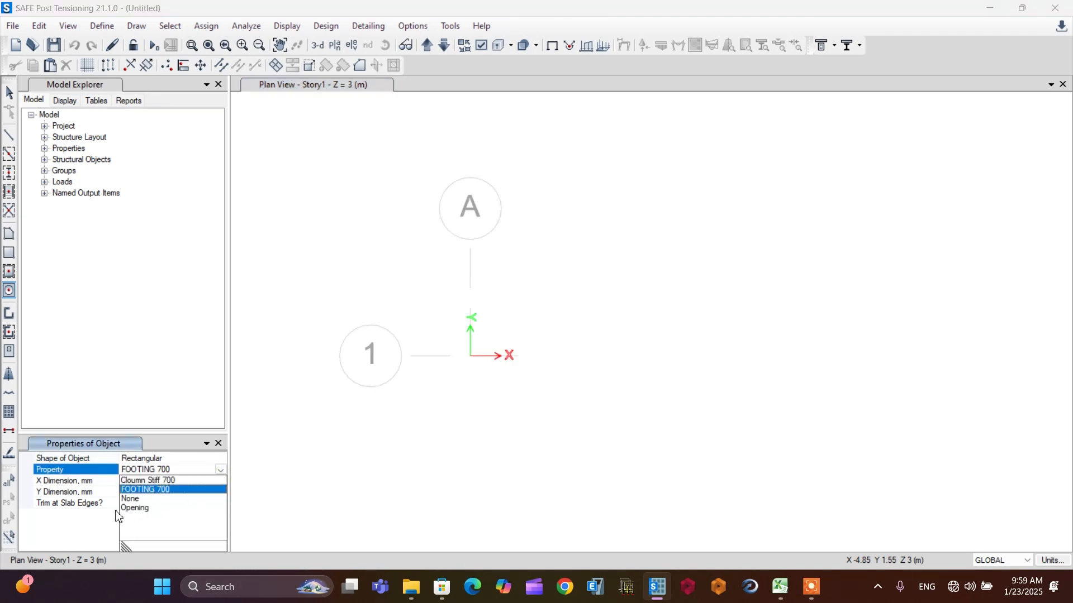
pyautogui.click(150, 489)
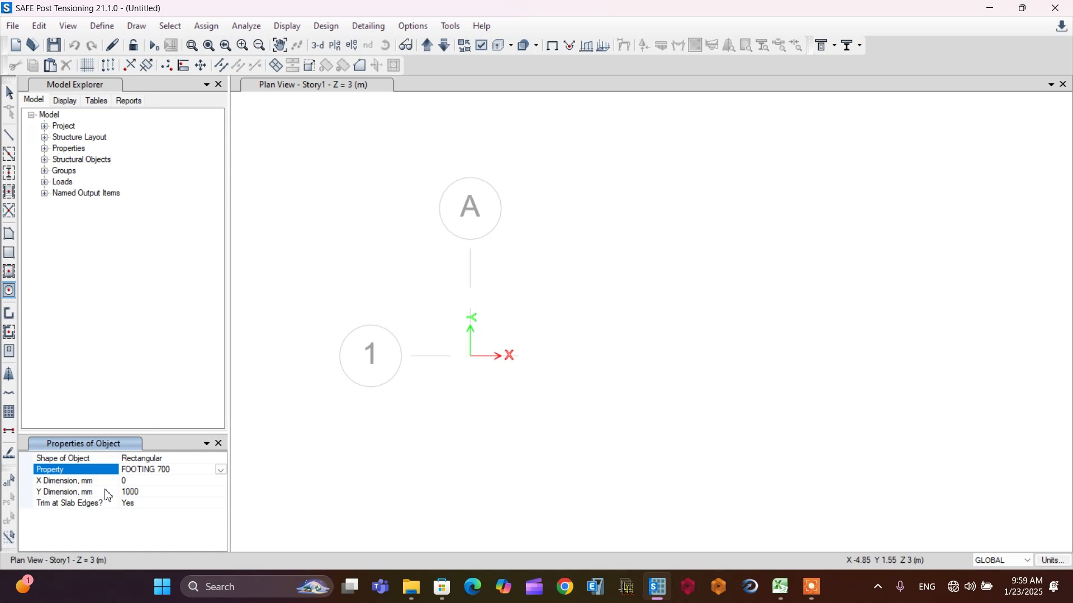
pyautogui.click(140, 481)
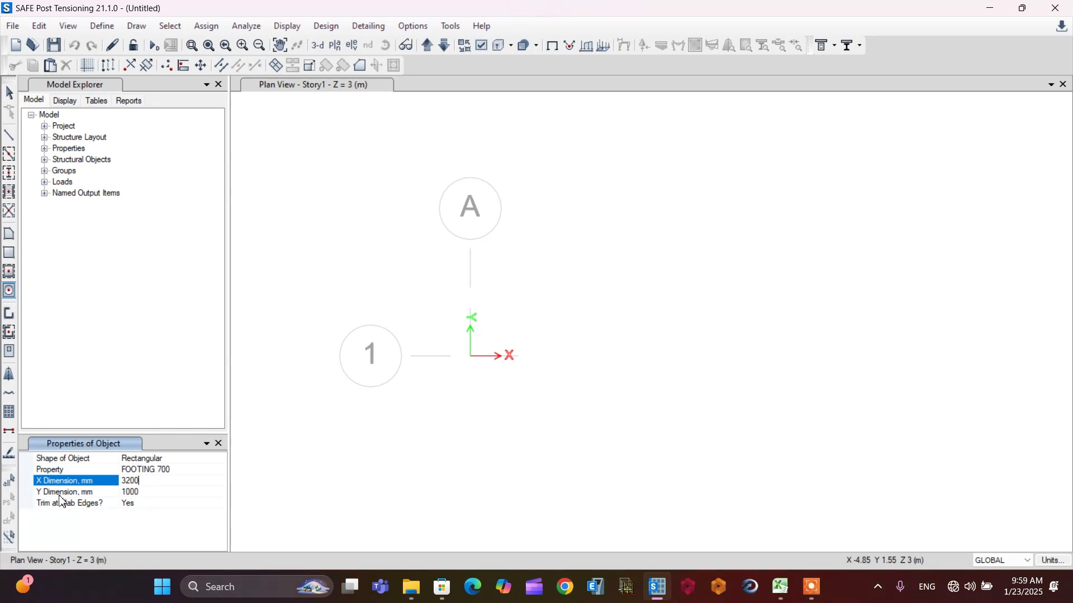
pyautogui.click(140, 493)
pyautogui.click(149, 492)
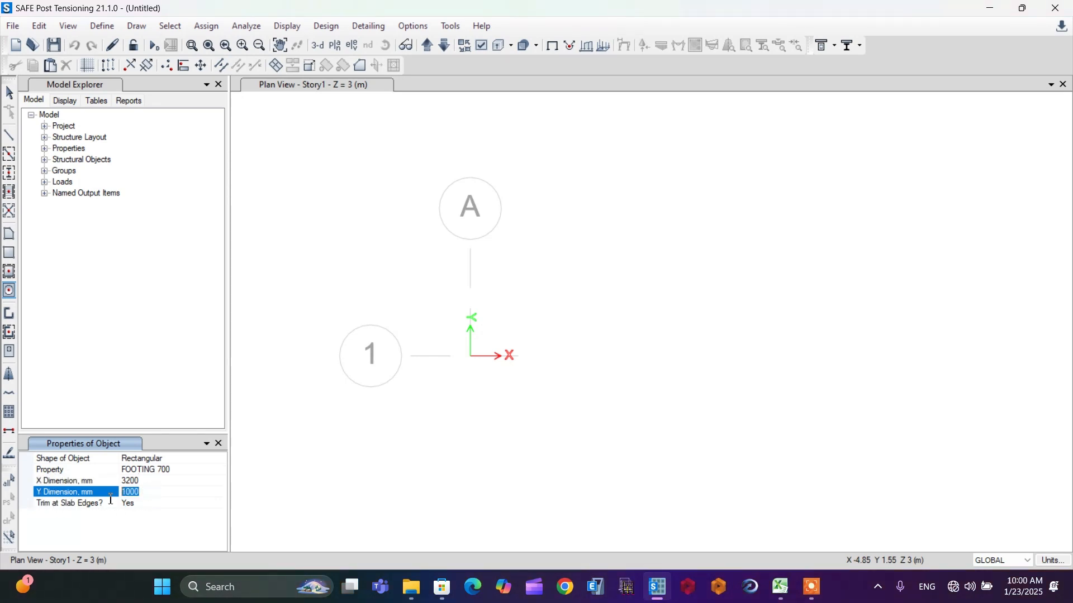
pyautogui.write('36')
pyautogui.click(471, 360)
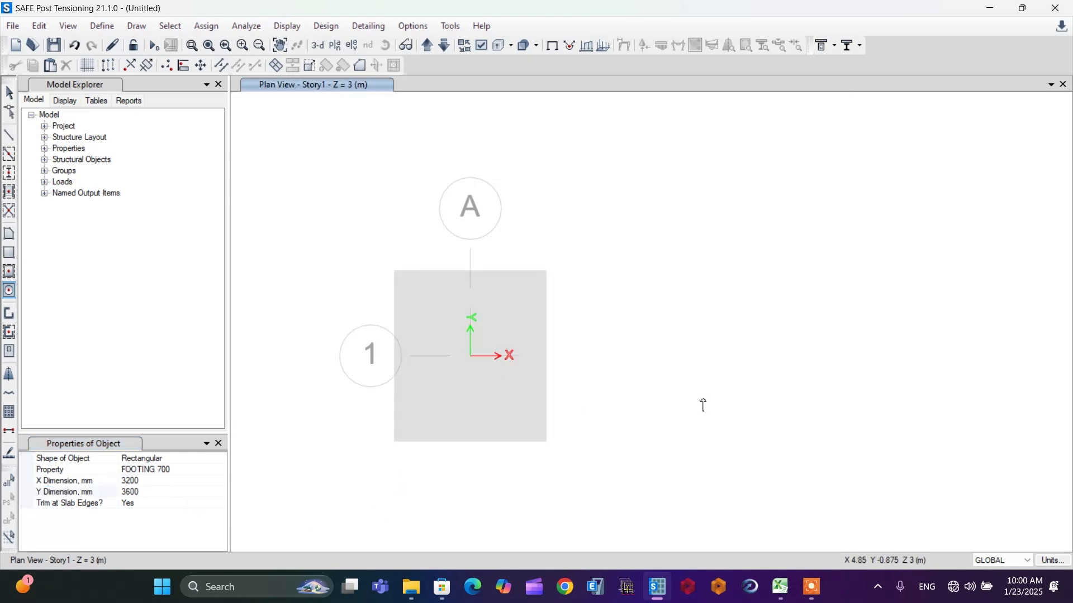
pyautogui.press('Escape')
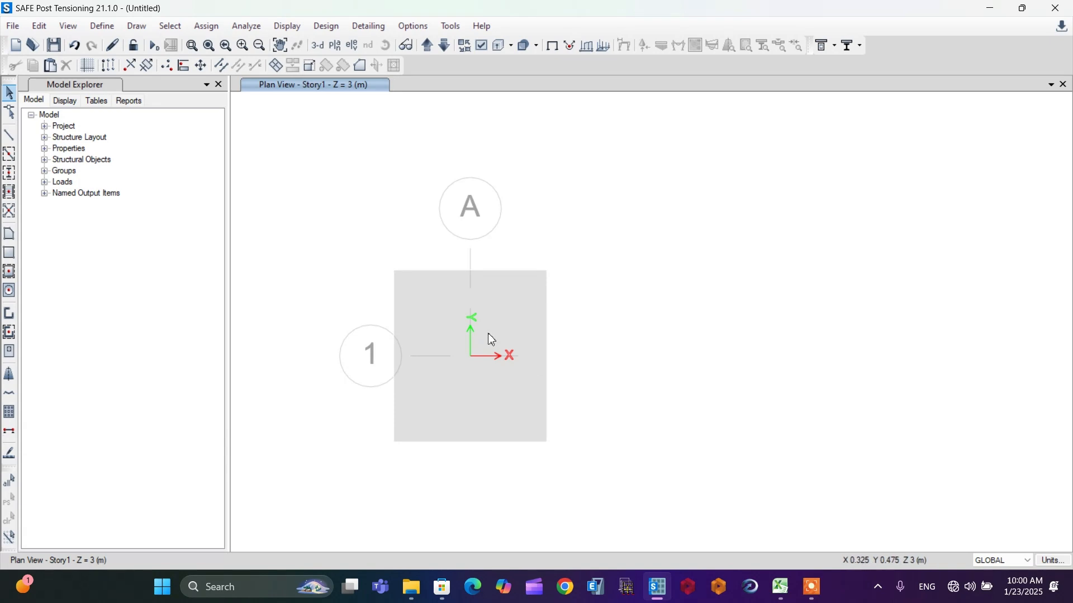
# Step: Measure the footing's left edge from its upper corner to its lower corner with a temporary dimension line
pyautogui.scroll(2, 497, 330)
pyautogui.scroll(-2, 589, 227)
pyautogui.scroll(2, 562, 257)
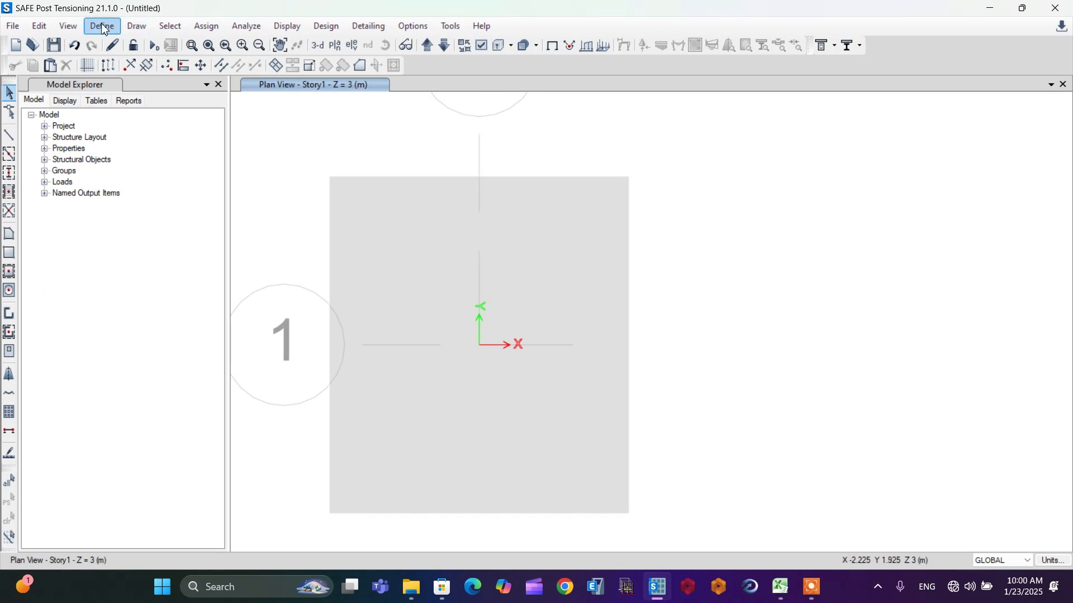
pyautogui.click(136, 31)
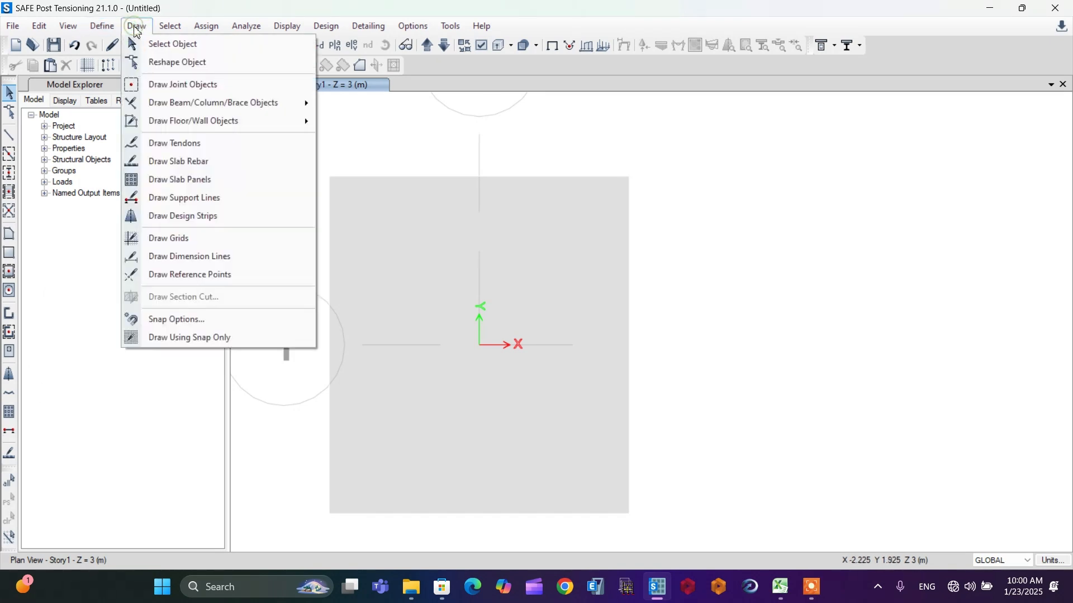
pyautogui.click(174, 257)
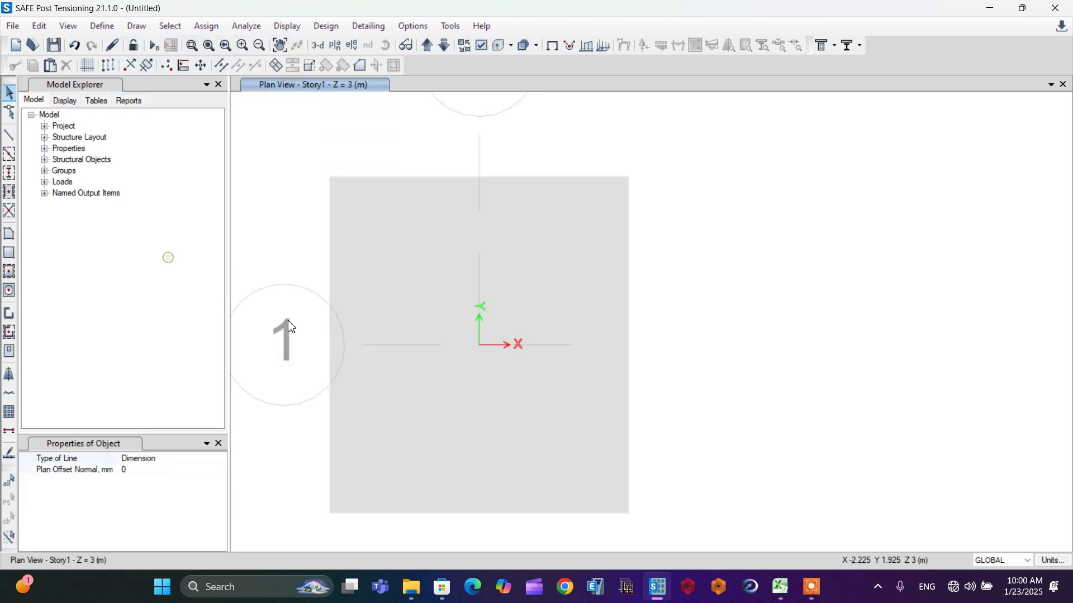
pyautogui.click(329, 177)
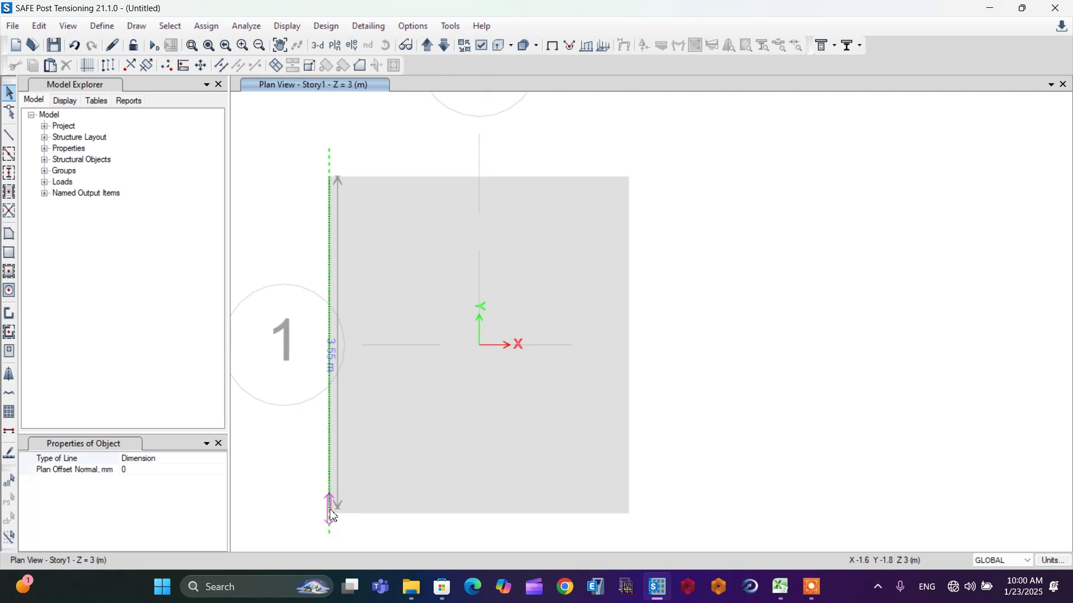
pyautogui.press('Escape')
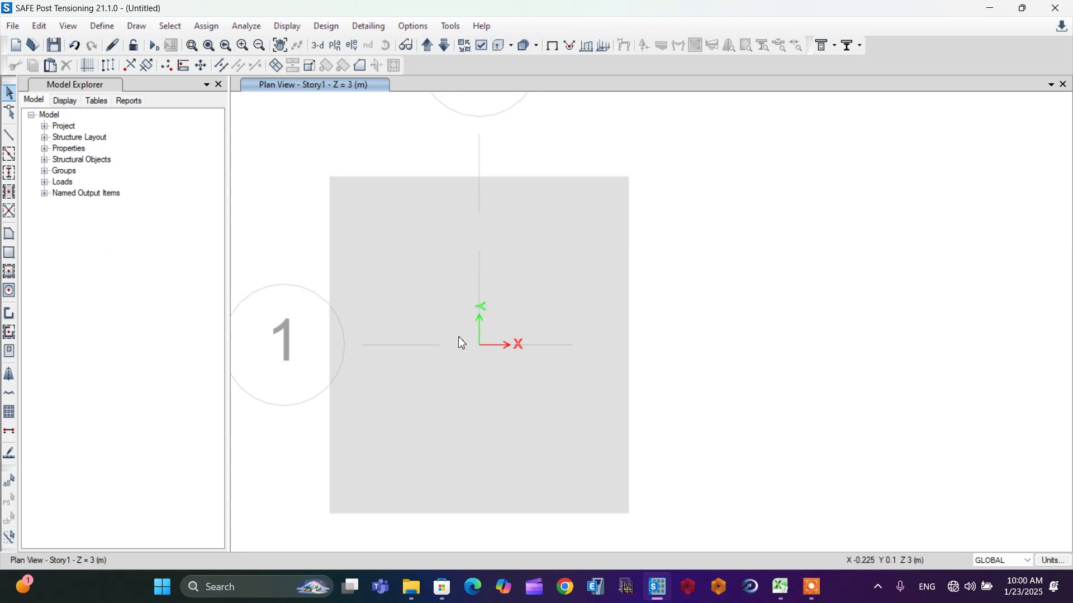
# Step: Draw a rectangular Cloumn Stiff 700 area of 500 by 700 mm around the grid intersection at the footing's centre
pyautogui.click(10, 291)
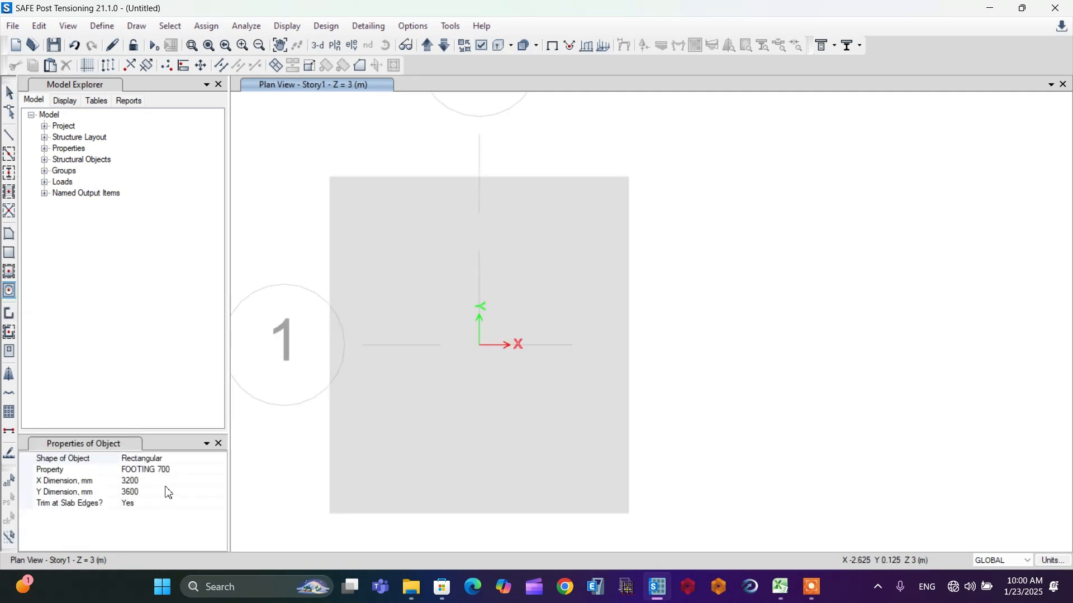
pyautogui.click(187, 467)
pyautogui.click(221, 470)
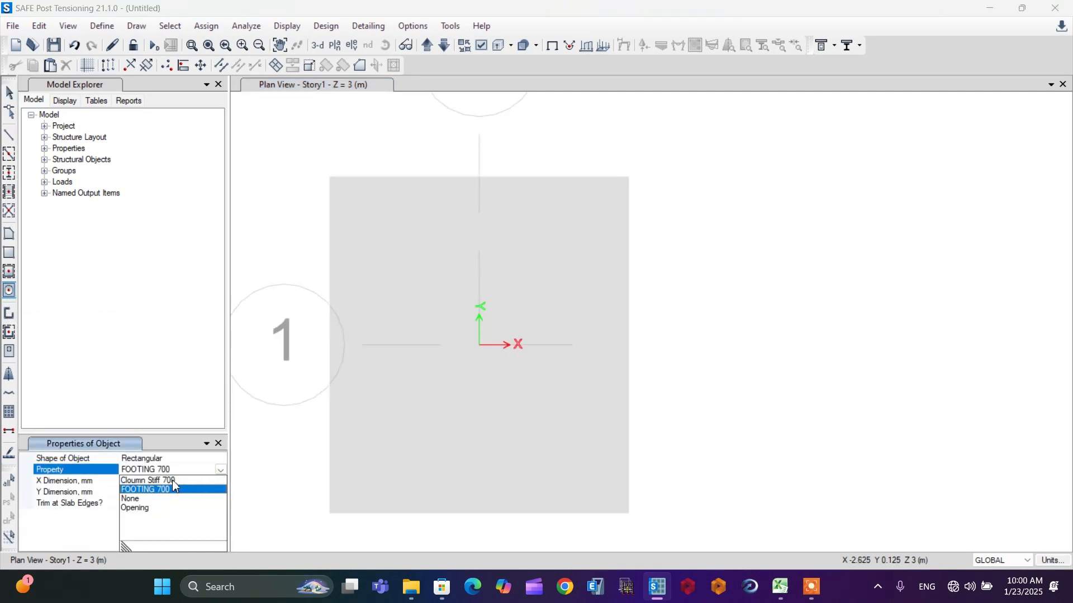
pyautogui.click(174, 484)
pyautogui.click(141, 481)
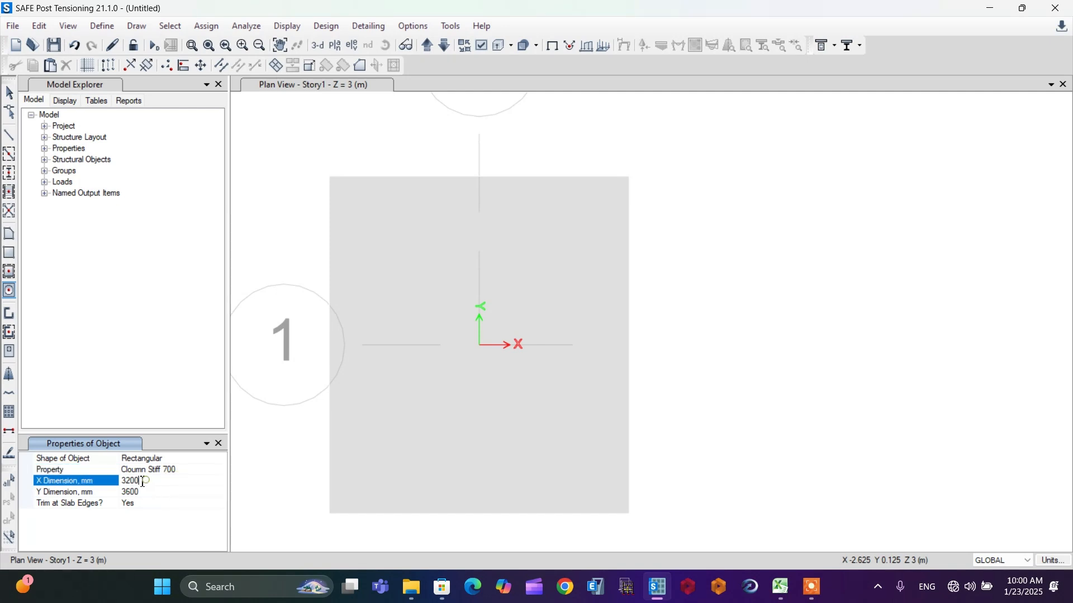
pyautogui.moveTo(141, 482); pyautogui.dragTo(124, 485)
pyautogui.write('5')
pyautogui.click(140, 491)
pyautogui.click(139, 491)
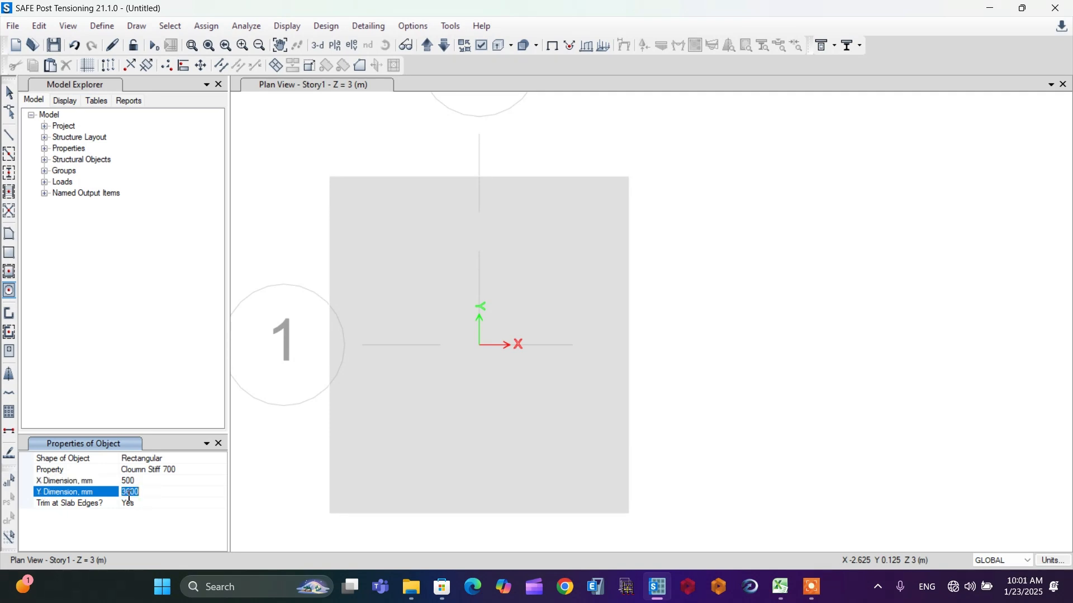
pyautogui.write('7')
pyautogui.click(478, 345)
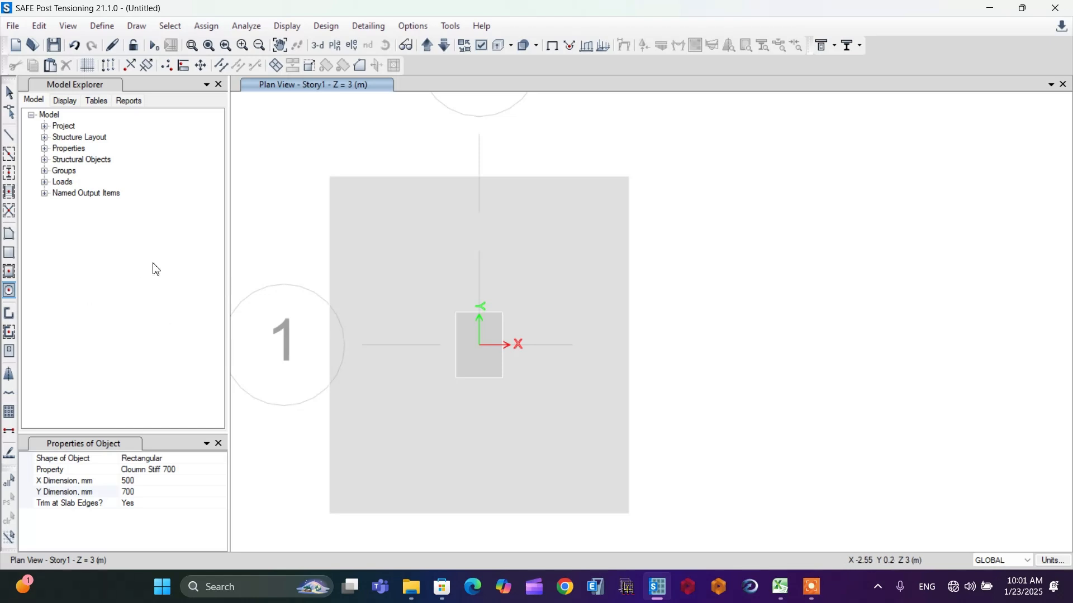
pyautogui.press('Escape')
# Step: Review the Dead and Live load patterns against the loads in the Excel sheet and accept them
pyautogui.scroll(-2, 395, 285)
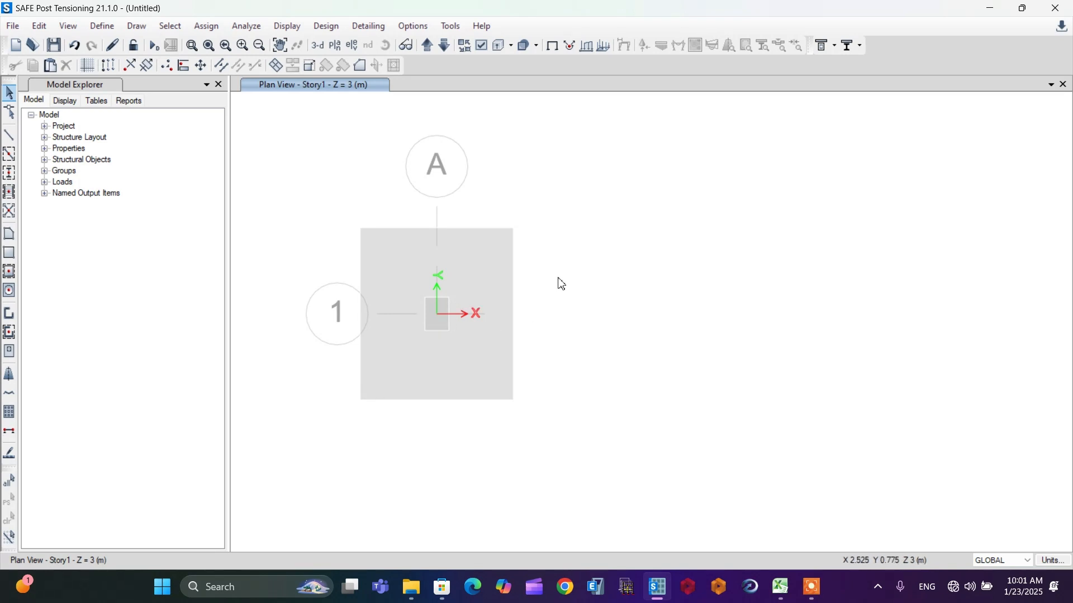
pyautogui.scroll(-2, 603, 238)
pyautogui.scroll(2, 535, 231)
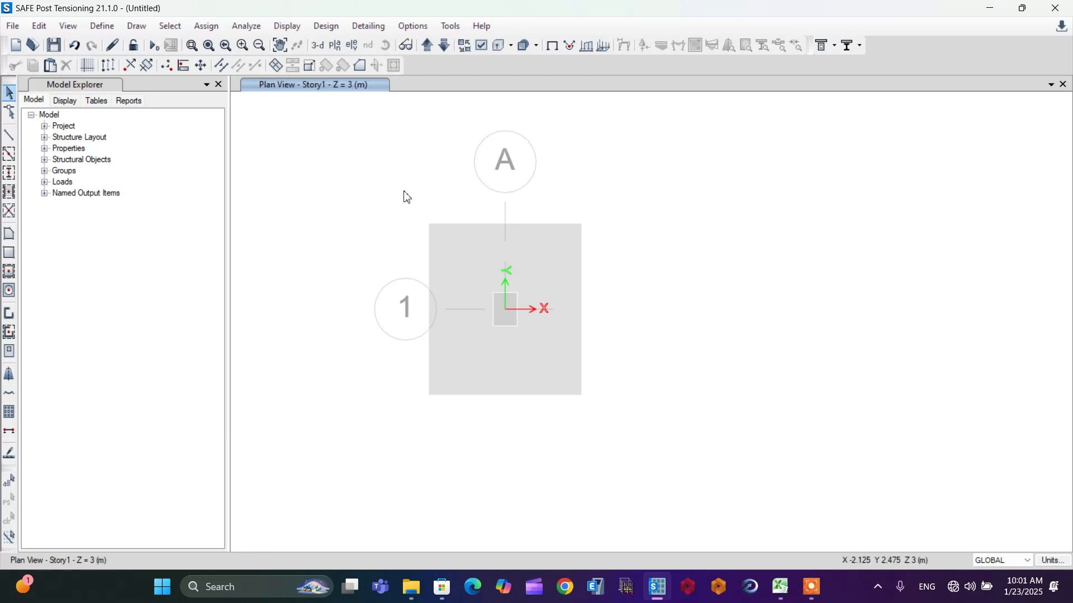
pyautogui.click(103, 28)
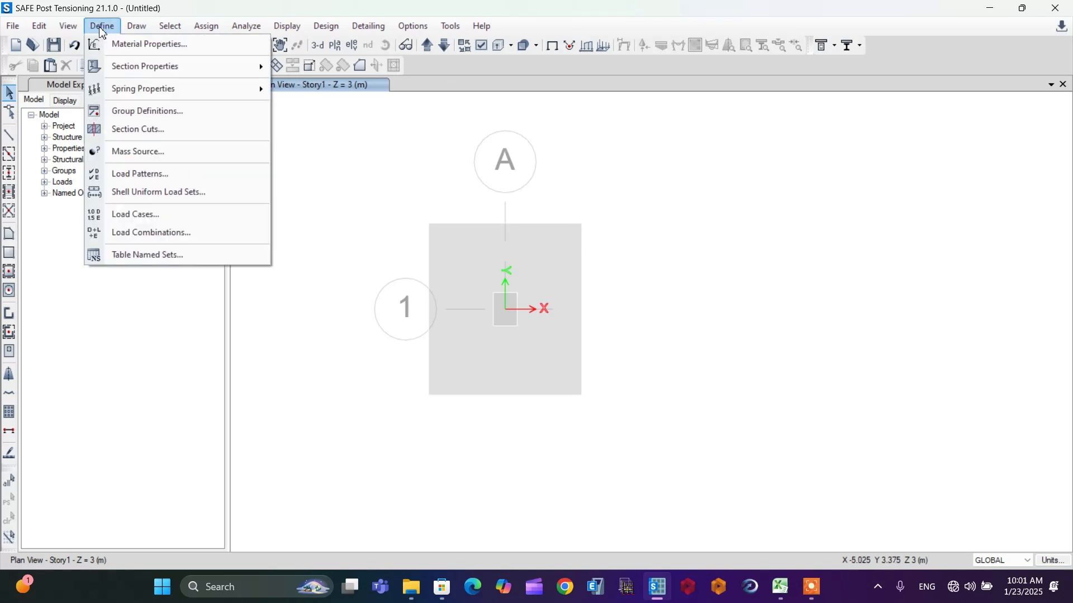
pyautogui.click(123, 178)
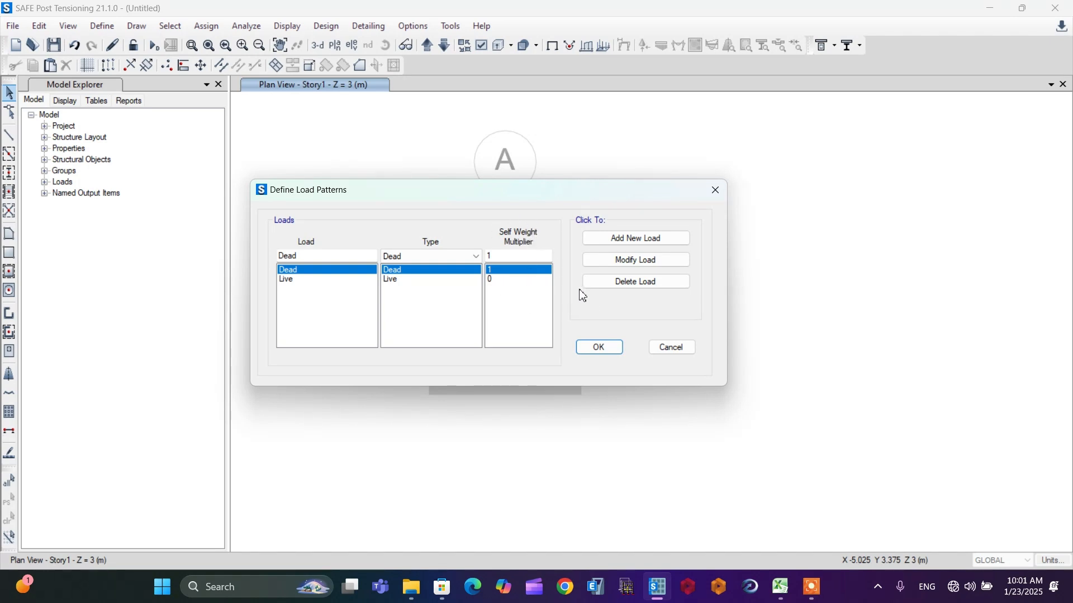
pyautogui.click(782, 597)
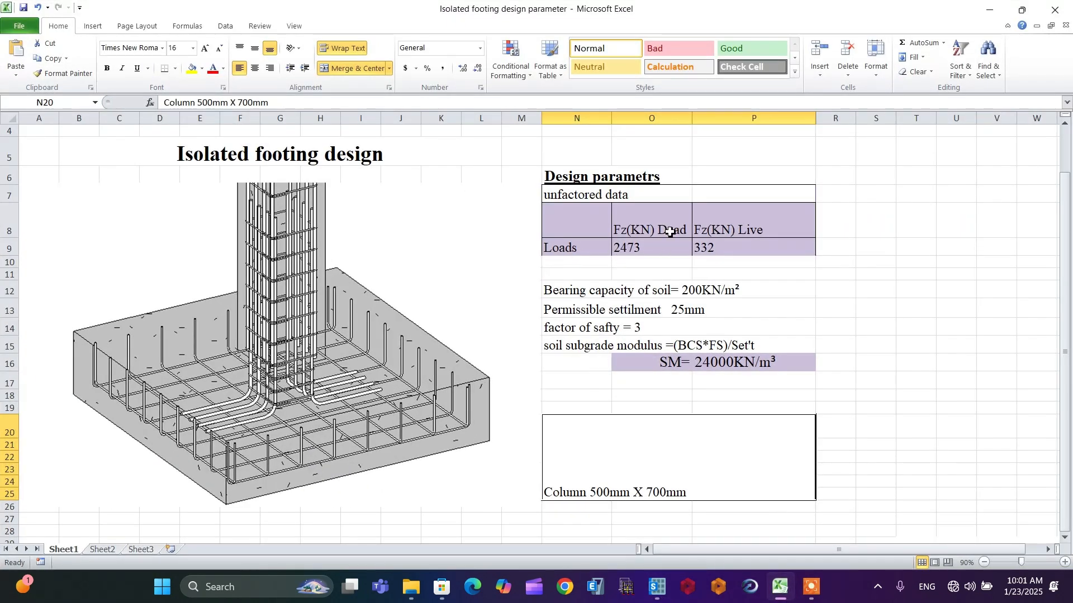
pyautogui.click(657, 587)
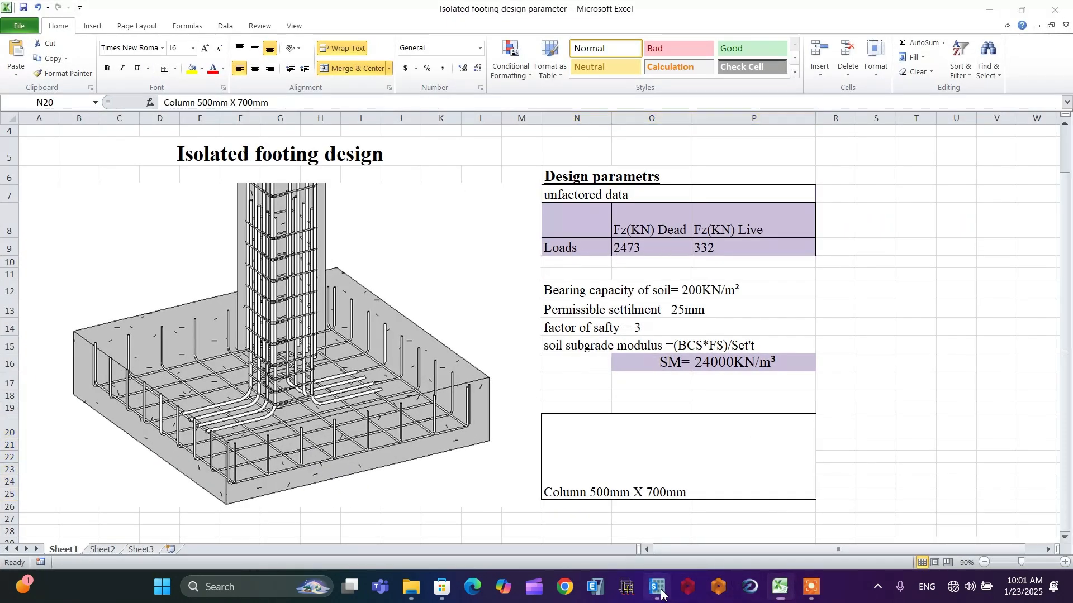
pyautogui.click(605, 346)
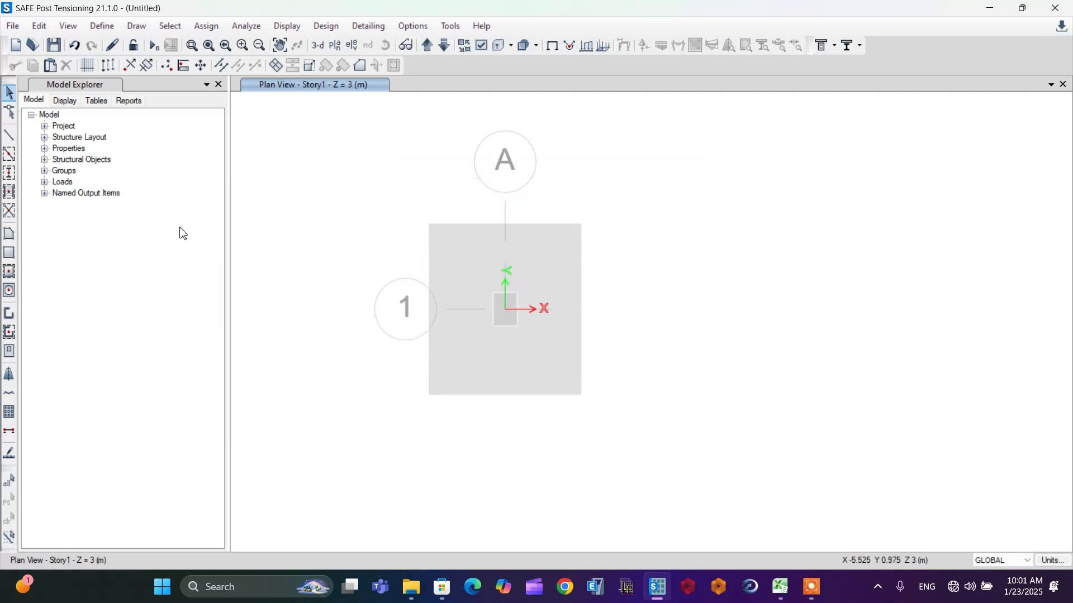
# Step: Add a Linear Add load combination named Comb1 SURV combining Dead and Live, each with a scale factor of 1
pyautogui.click(93, 28)
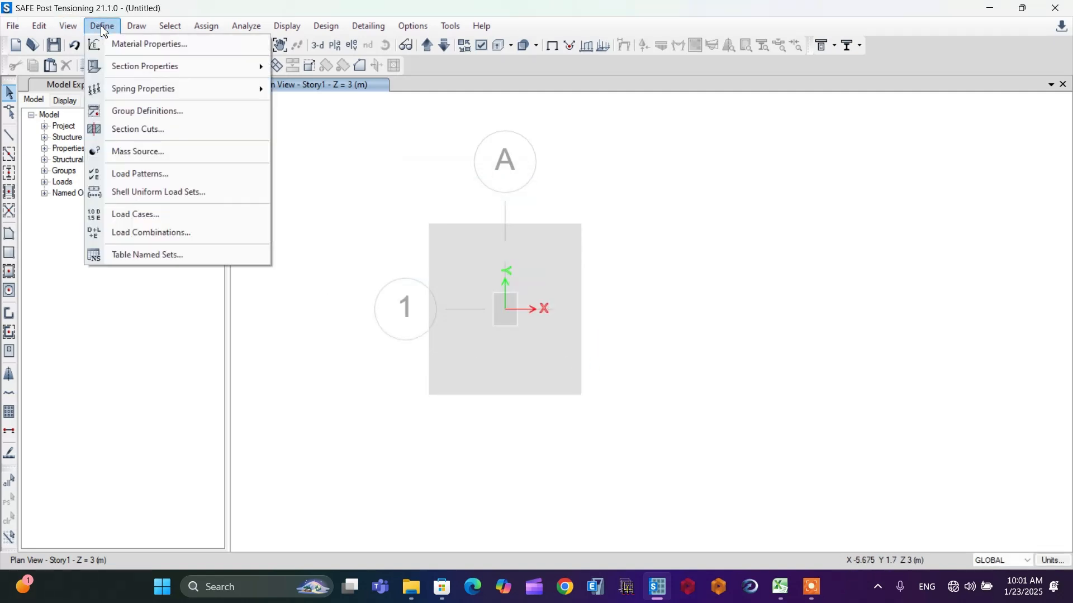
pyautogui.click(130, 239)
pyautogui.moveTo(444, 192); pyautogui.dragTo(154, 124)
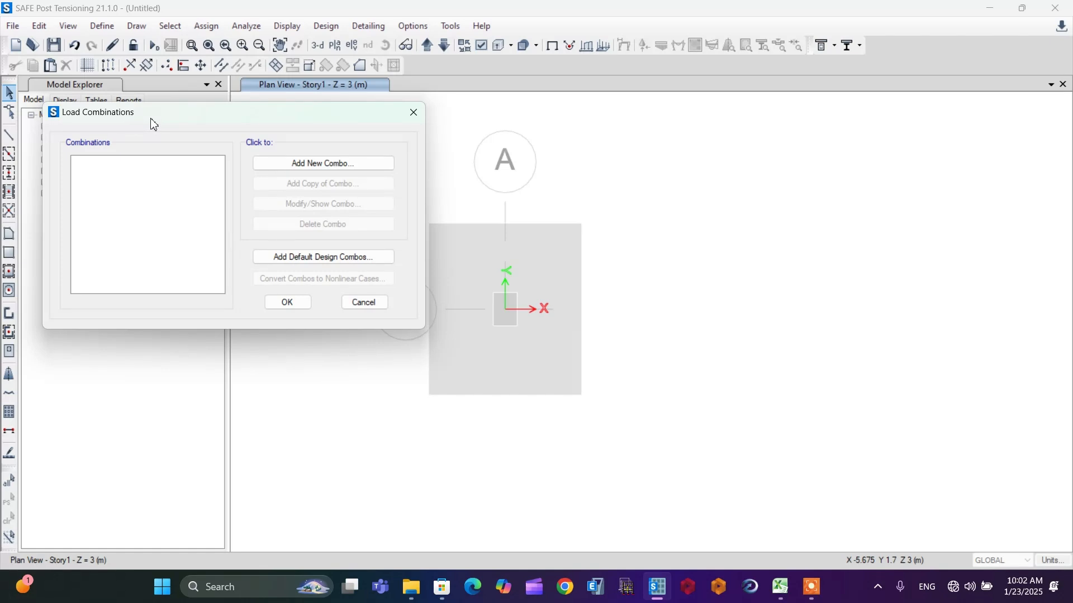
pyautogui.moveTo(182, 113); pyautogui.dragTo(185, 101)
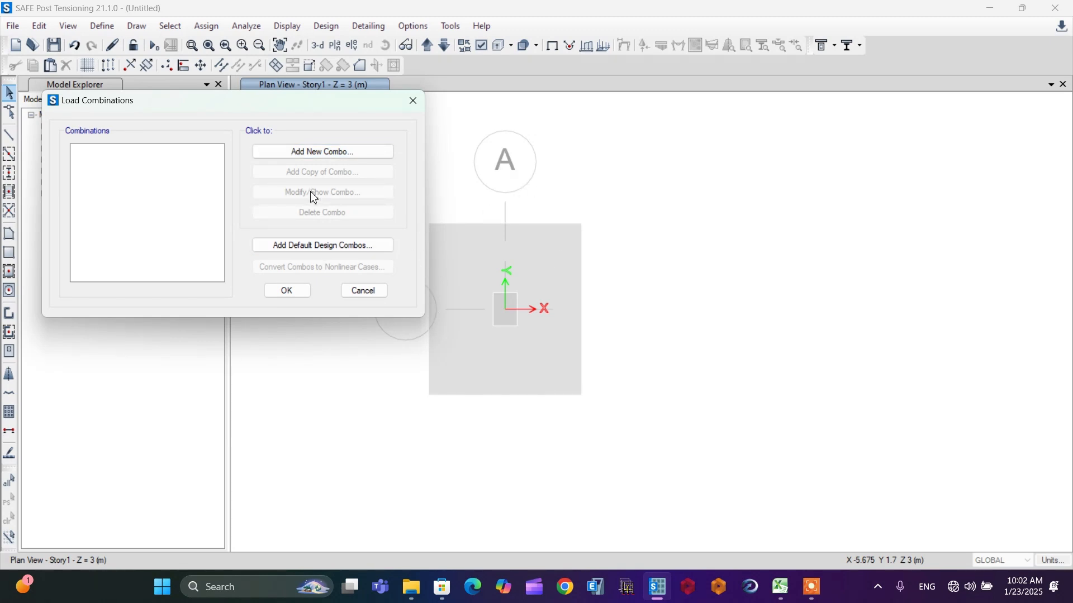
pyautogui.click(337, 160)
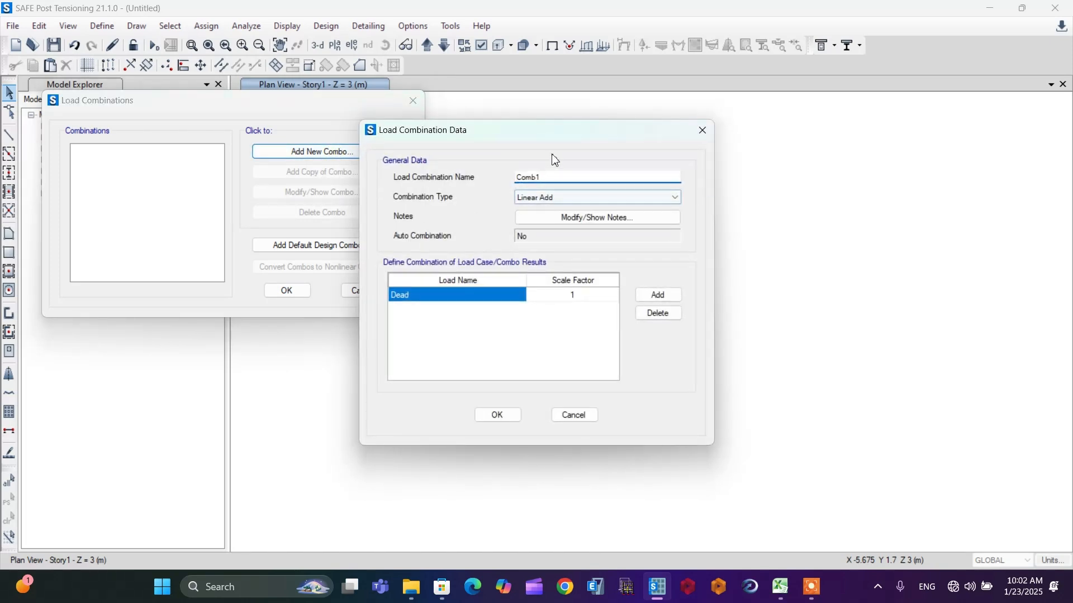
pyautogui.moveTo(517, 138); pyautogui.dragTo(250, 158)
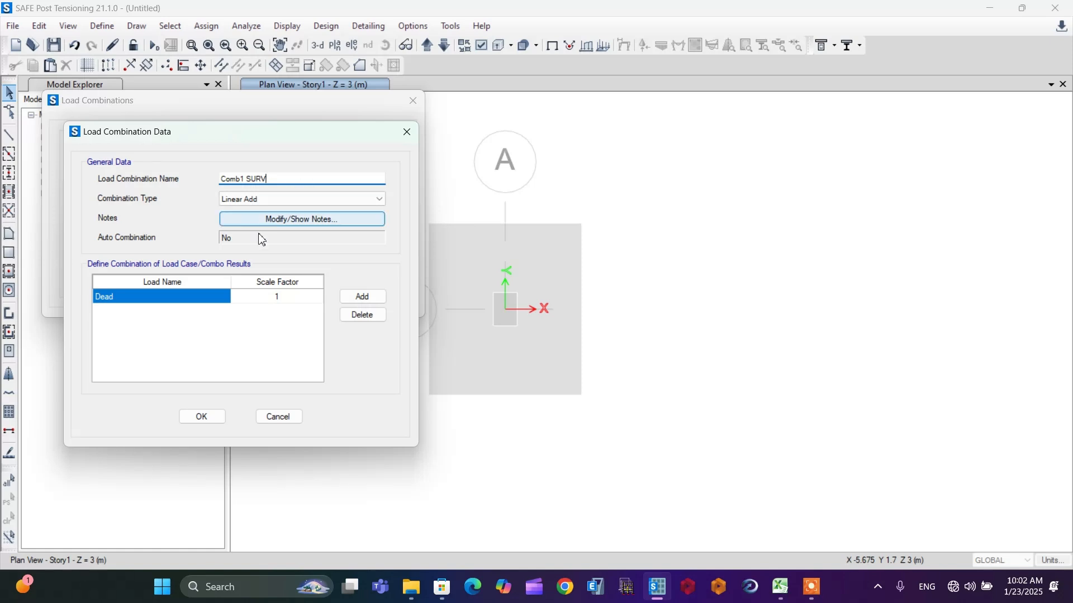
pyautogui.click(362, 296)
pyautogui.click(187, 310)
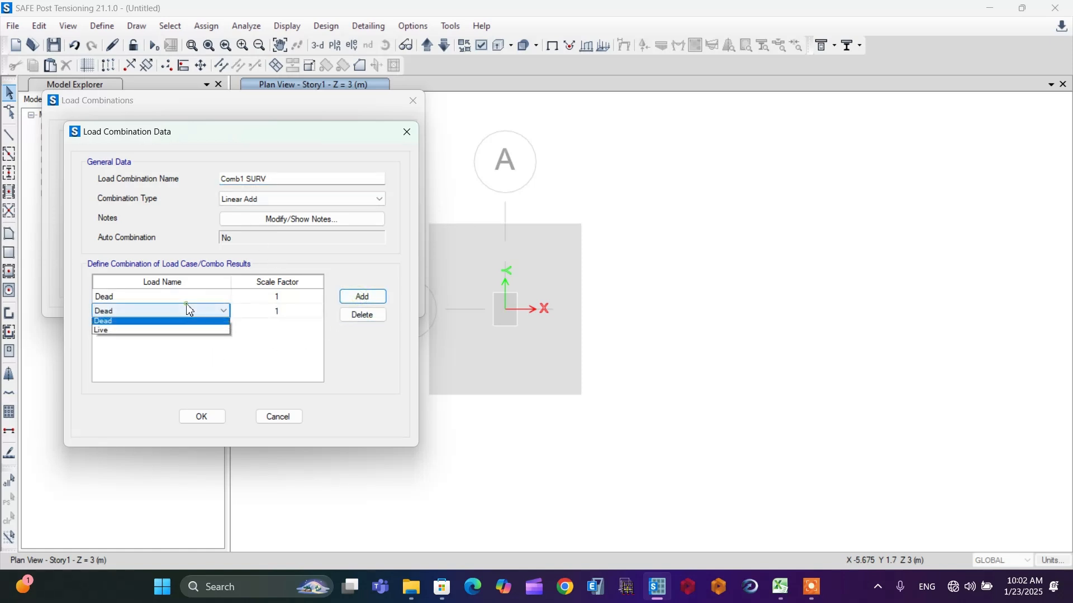
pyautogui.click(139, 333)
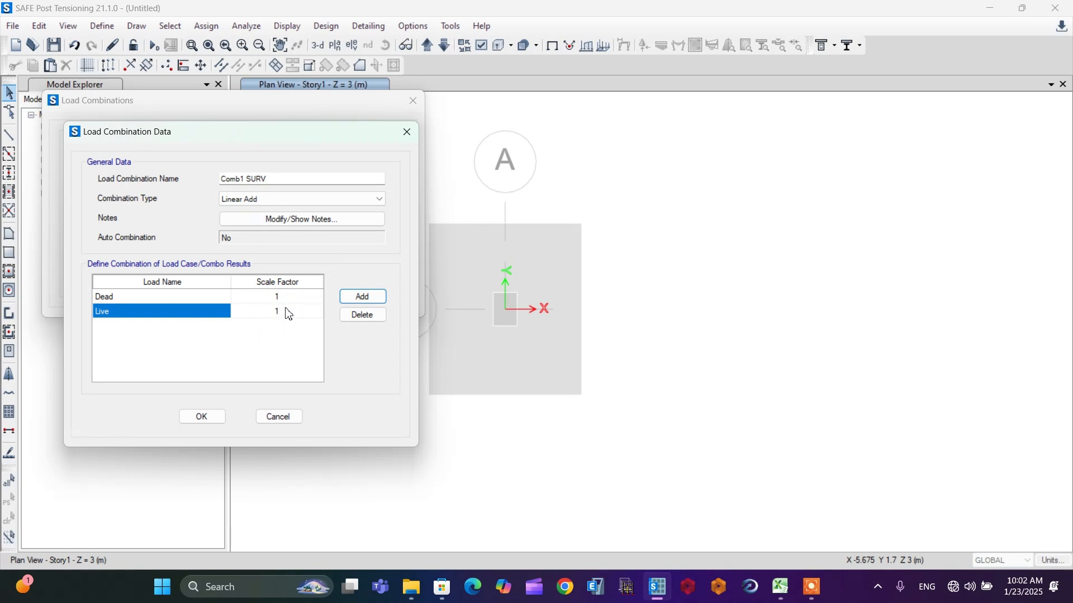
pyautogui.click(211, 418)
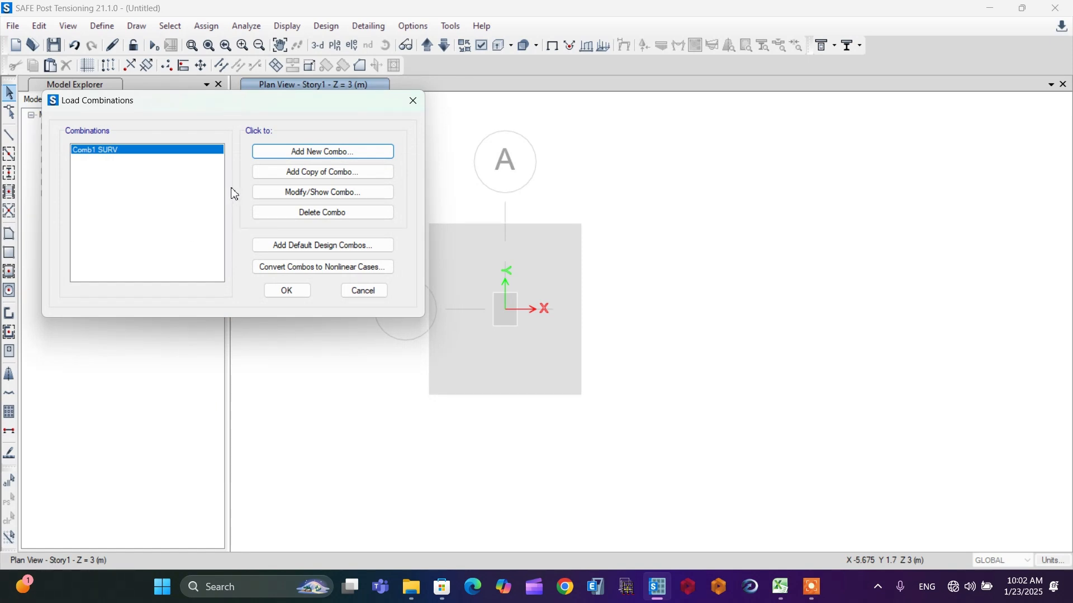
# Step: Create a copy of the Comb1 SURV combination and name it Comb1 ULTIM
pyautogui.click(290, 174)
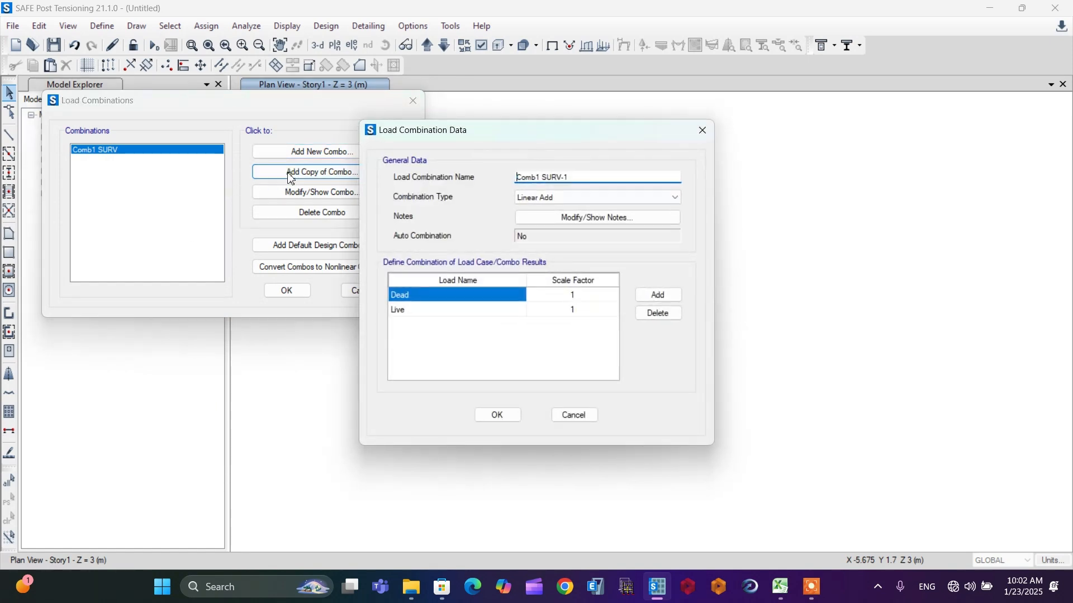
pyautogui.moveTo(501, 132); pyautogui.dragTo(293, 137)
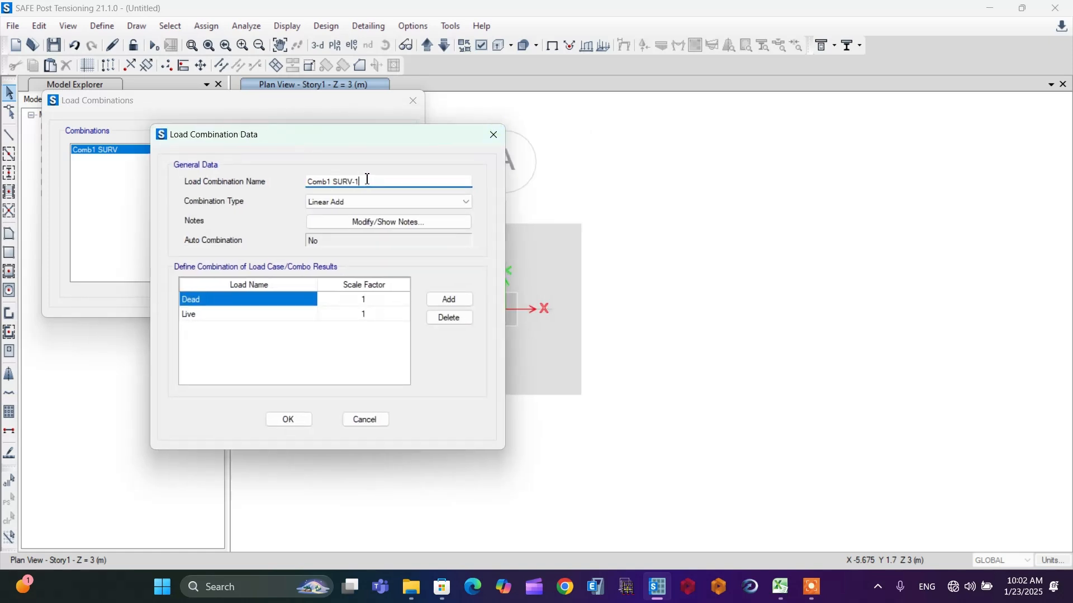
pyautogui.moveTo(368, 180); pyautogui.dragTo(340, 182)
pyautogui.write('U')
# Step: Enter the ultimate scale factors for Dead and Live in Comb1 ULTIM and accept the load combinations
pyautogui.click(376, 300)
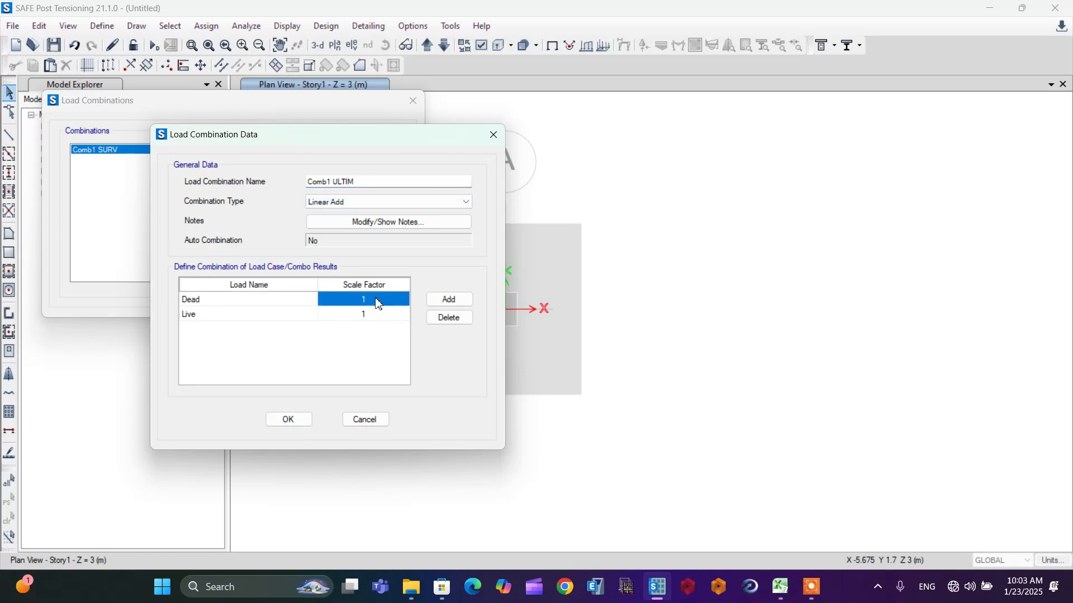
pyautogui.click(377, 299)
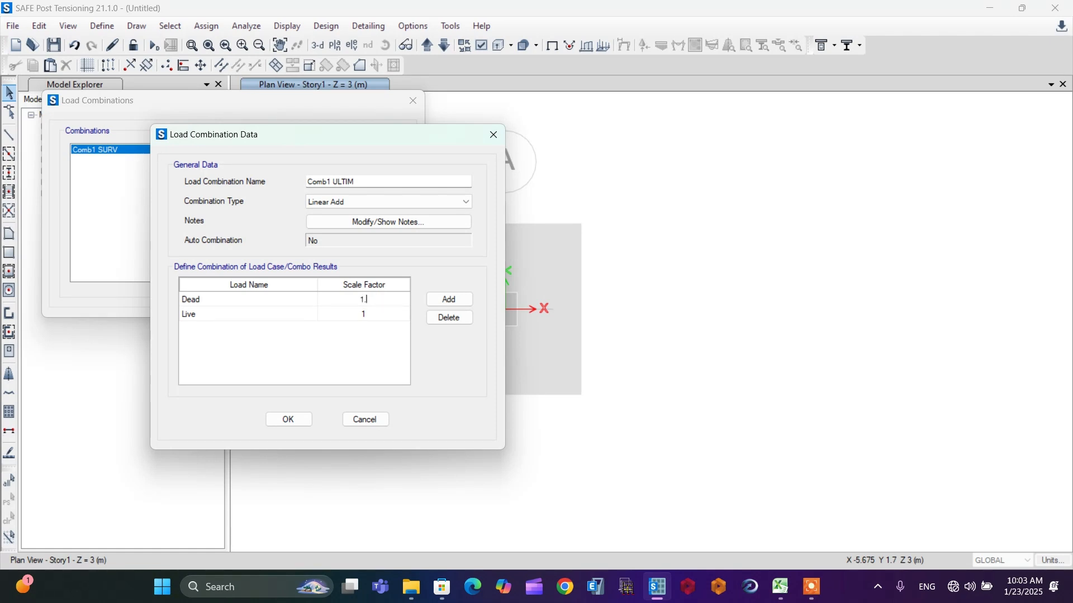
pyautogui.click(372, 317)
pyautogui.click(372, 316)
pyautogui.click(288, 420)
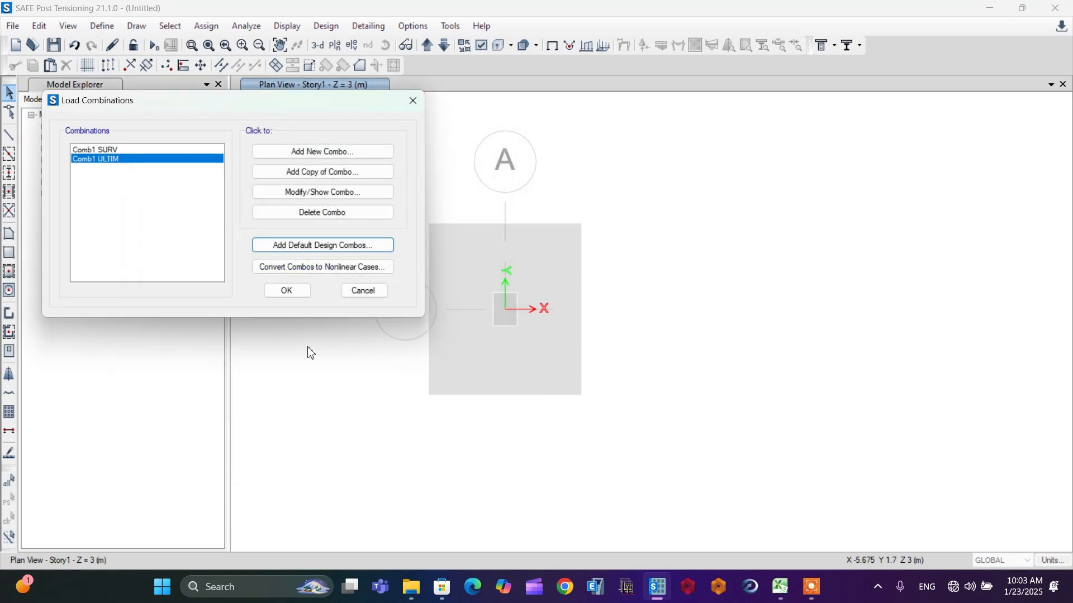
pyautogui.click(289, 290)
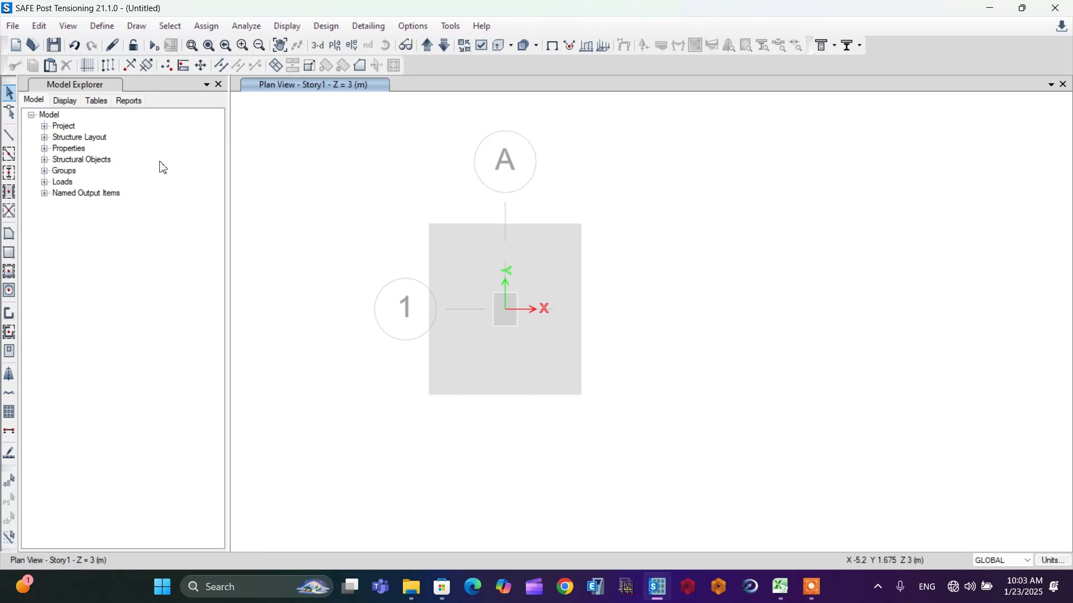
# Step: Draw a joint object with zero plan offsets at the intersection of grids A and 1
pyautogui.click(137, 26)
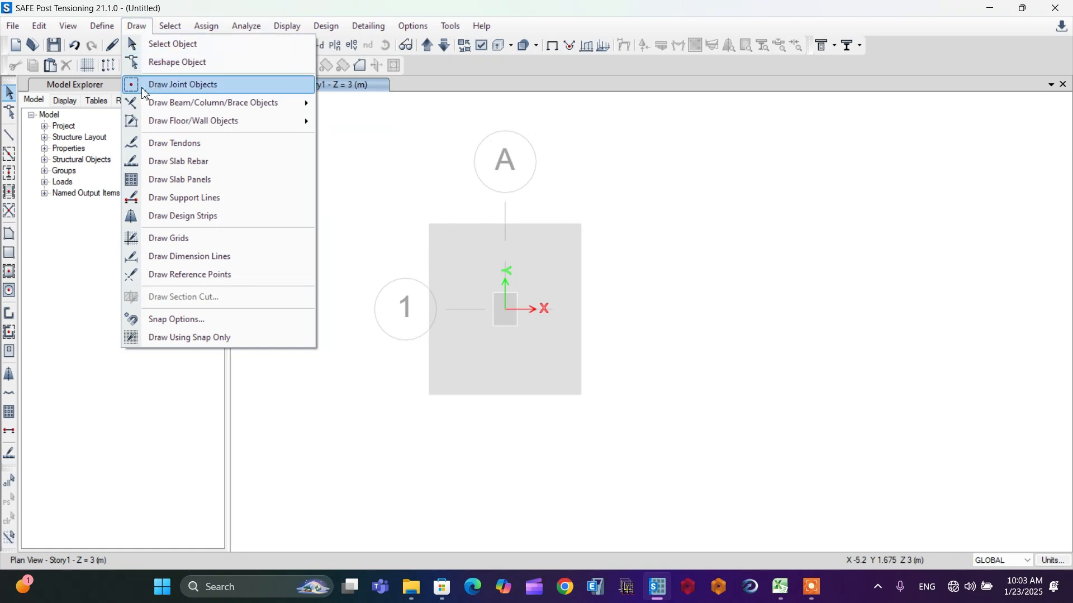
pyautogui.click(169, 87)
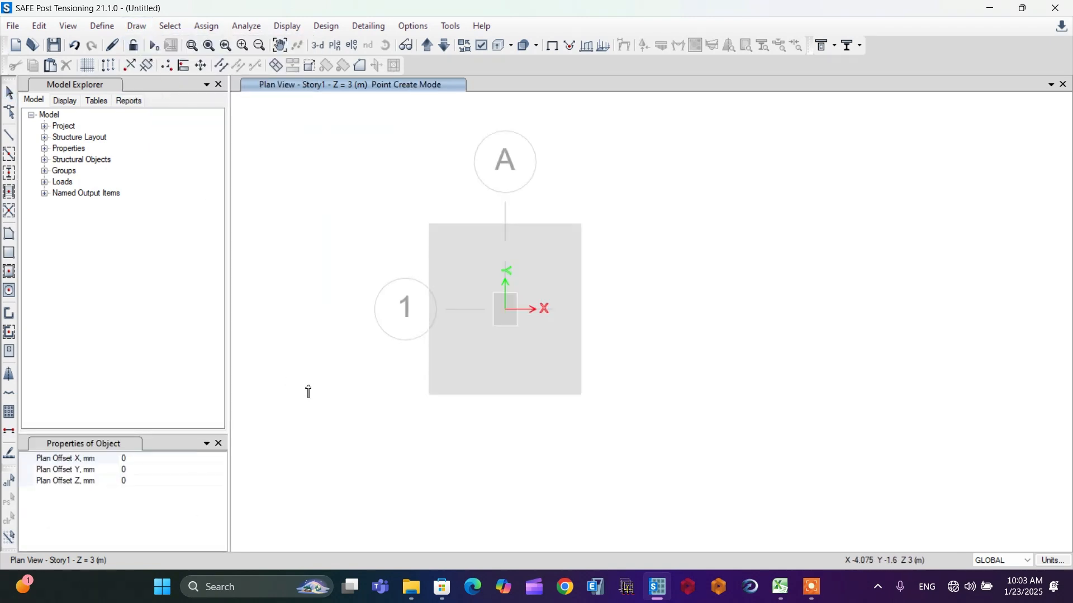
pyautogui.click(508, 311)
pyautogui.press('Escape')
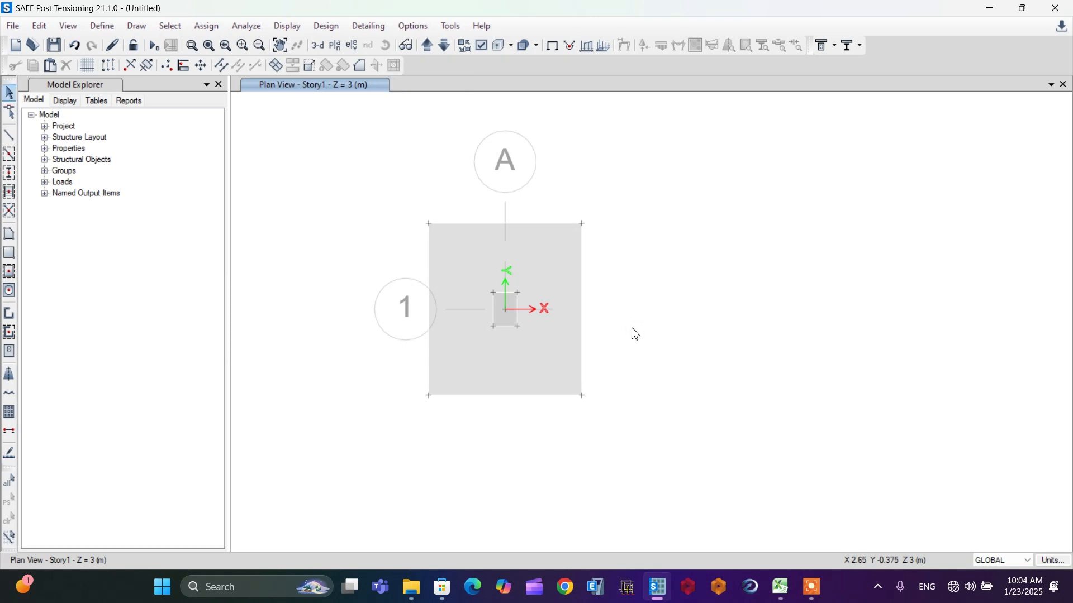
# Step: Start a joint force assignment on the centre joint with a Dead Force Global Z of 2473 kN, taken from the Excel sheet
pyautogui.click(505, 311)
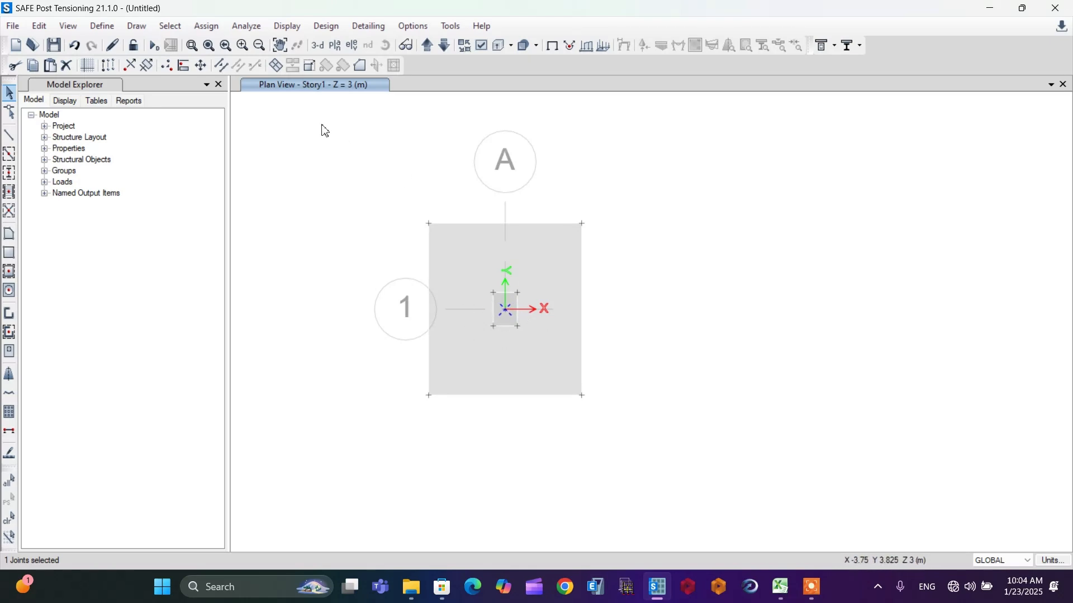
pyautogui.click(206, 26)
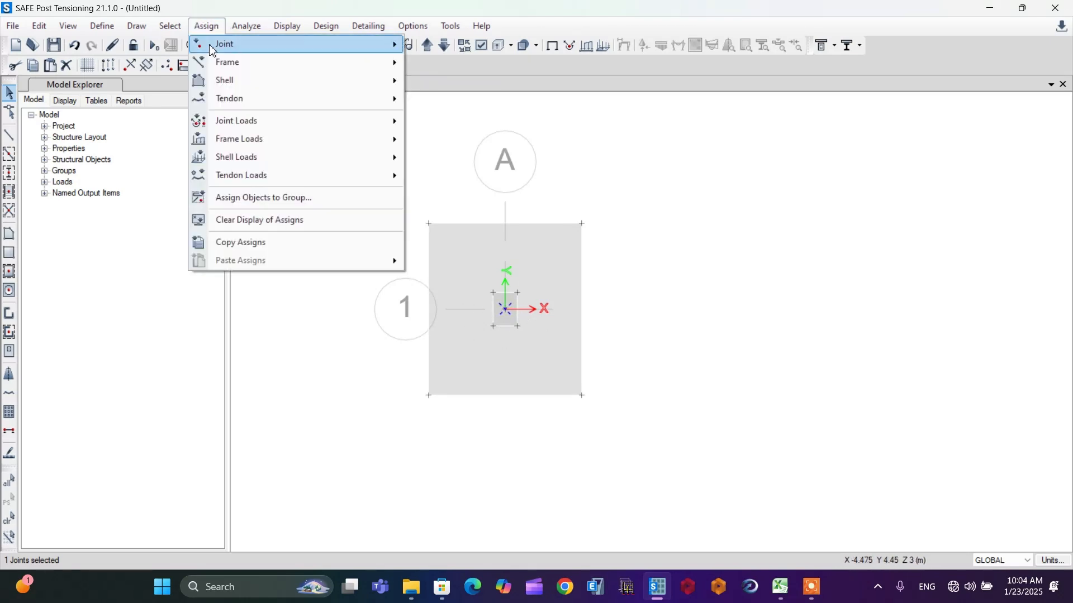
pyautogui.moveTo(226, 130)
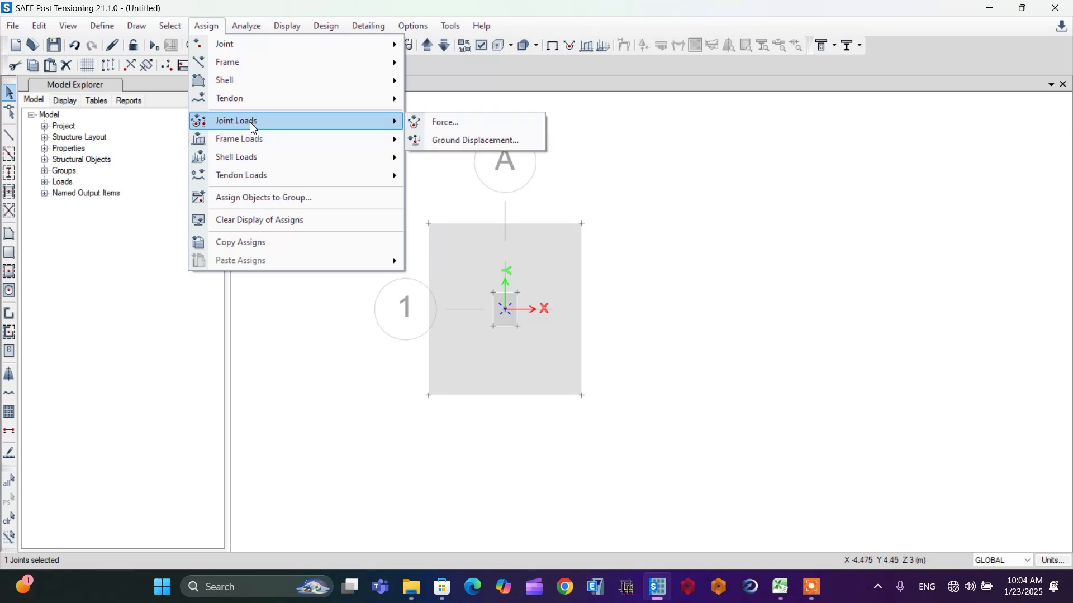
pyautogui.click(433, 124)
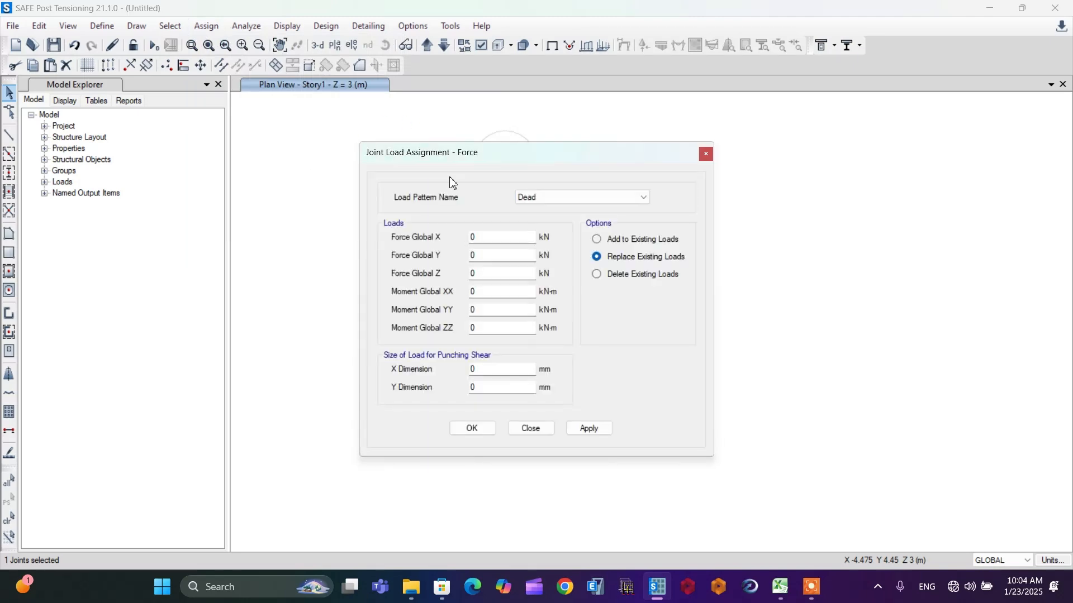
pyautogui.moveTo(452, 158); pyautogui.dragTo(148, 119)
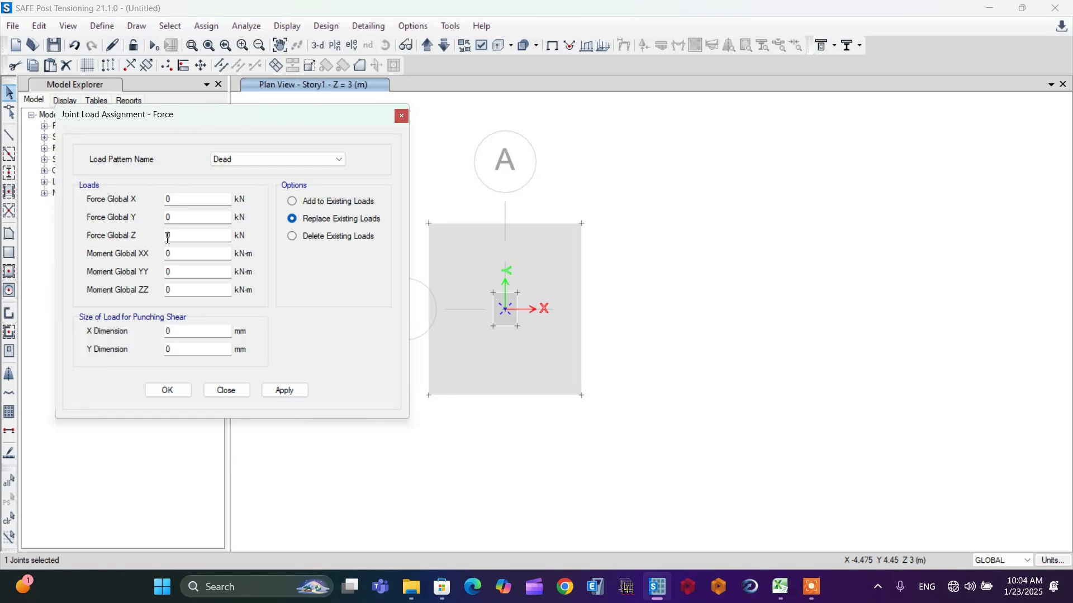
pyautogui.click(780, 587)
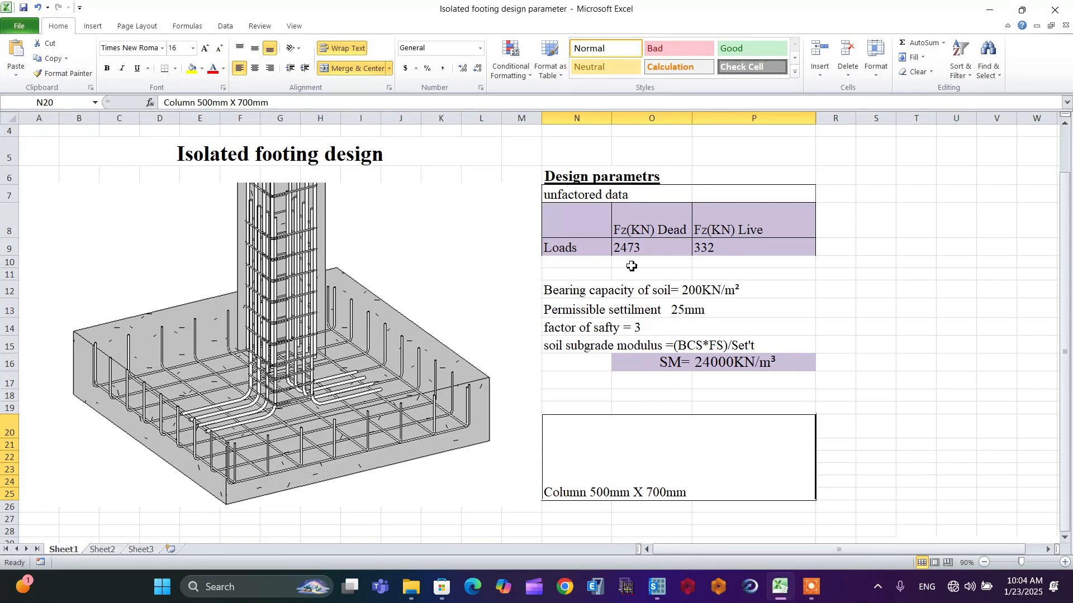
pyautogui.click(780, 587)
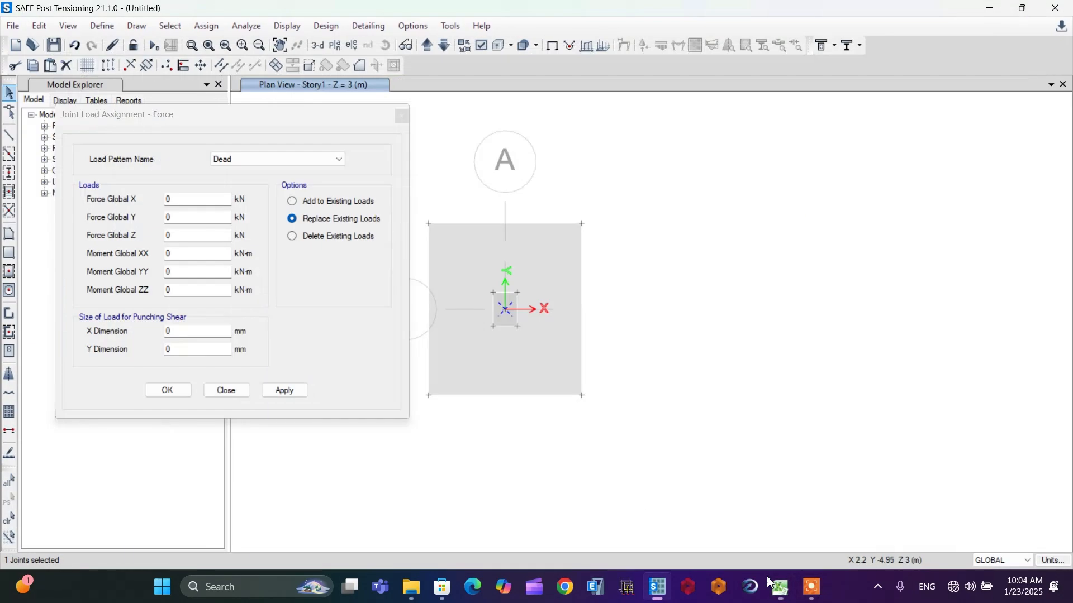
pyautogui.click(157, 237)
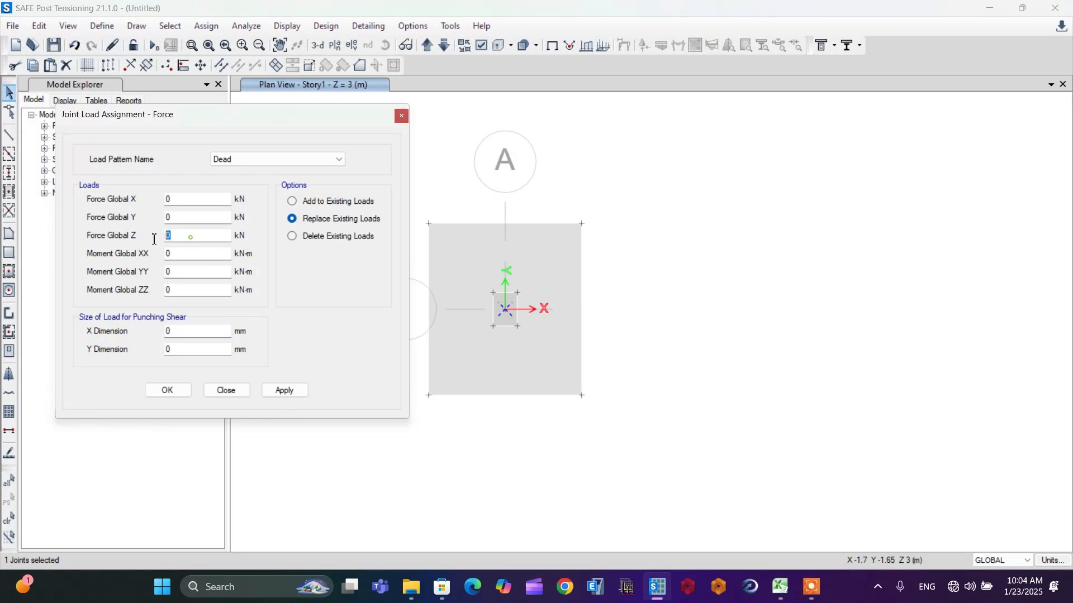
pyautogui.doubleClick(169, 235)
# Step: Set the Dead load's punching shear size to 500 by 700 mm per the Excel column size and assign the load
pyautogui.moveTo(180, 334); pyautogui.dragTo(162, 334)
pyautogui.doubleClick(193, 350)
pyautogui.click(780, 586)
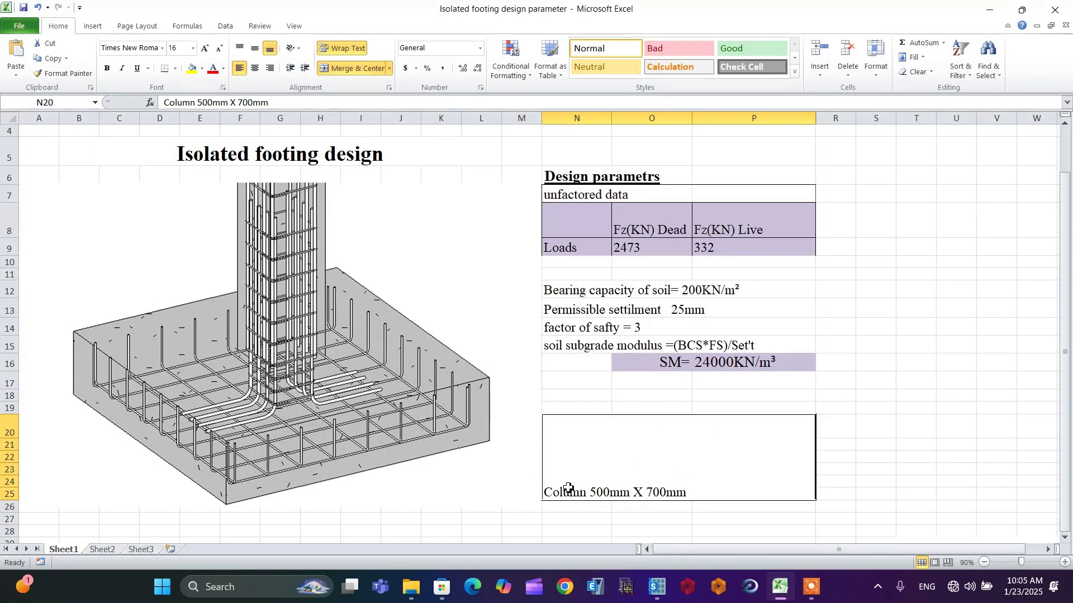
pyautogui.click(657, 587)
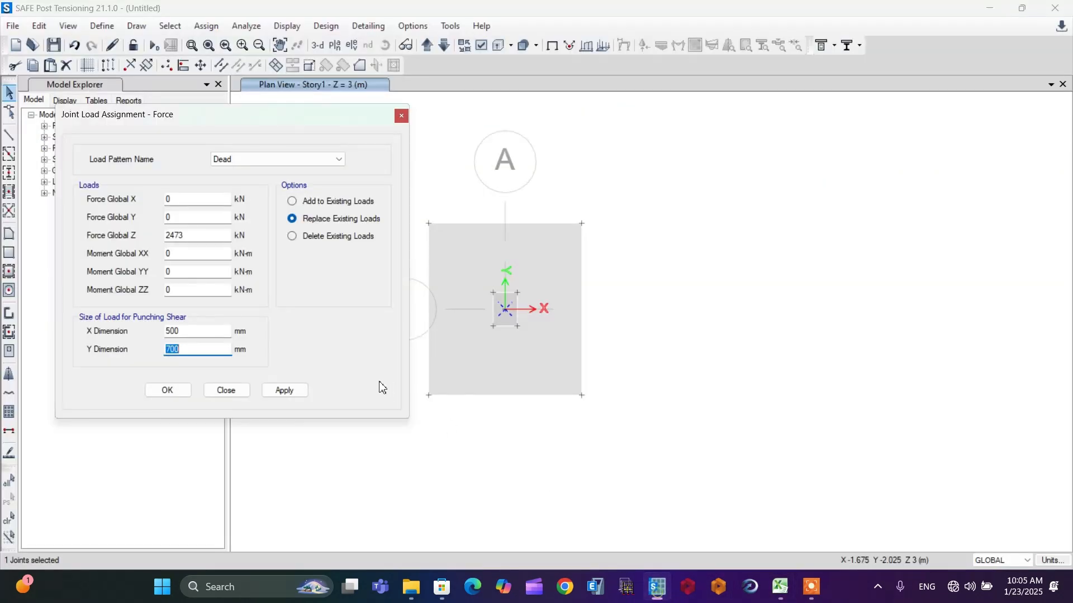
pyautogui.click(168, 391)
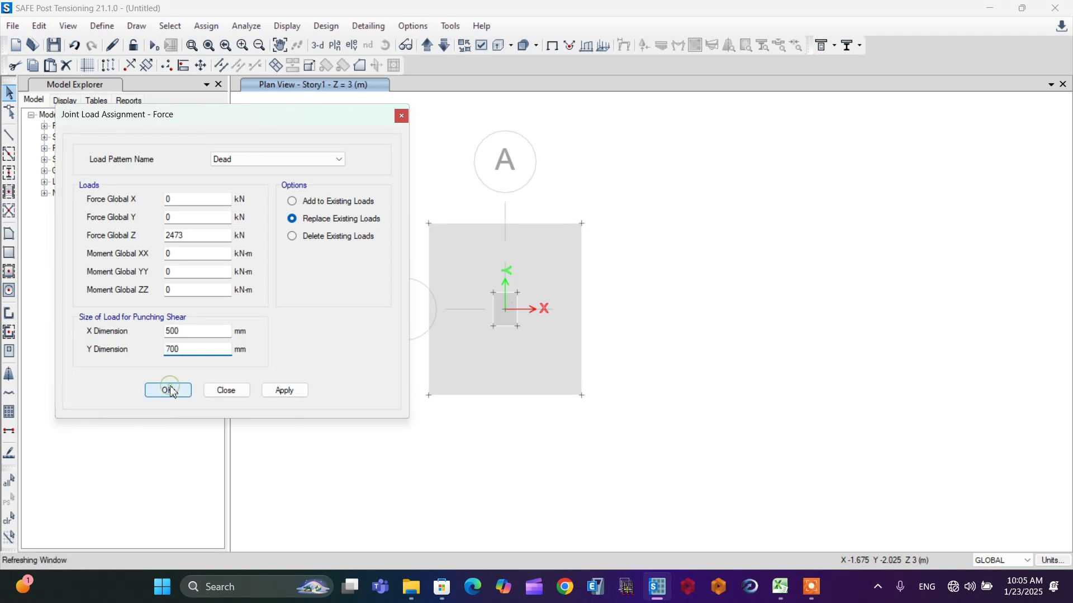
# Step: Assign a Live joint force of 332 kN in Global Z to the centre joint, taking the value from the Excel sheet
pyautogui.click(509, 316)
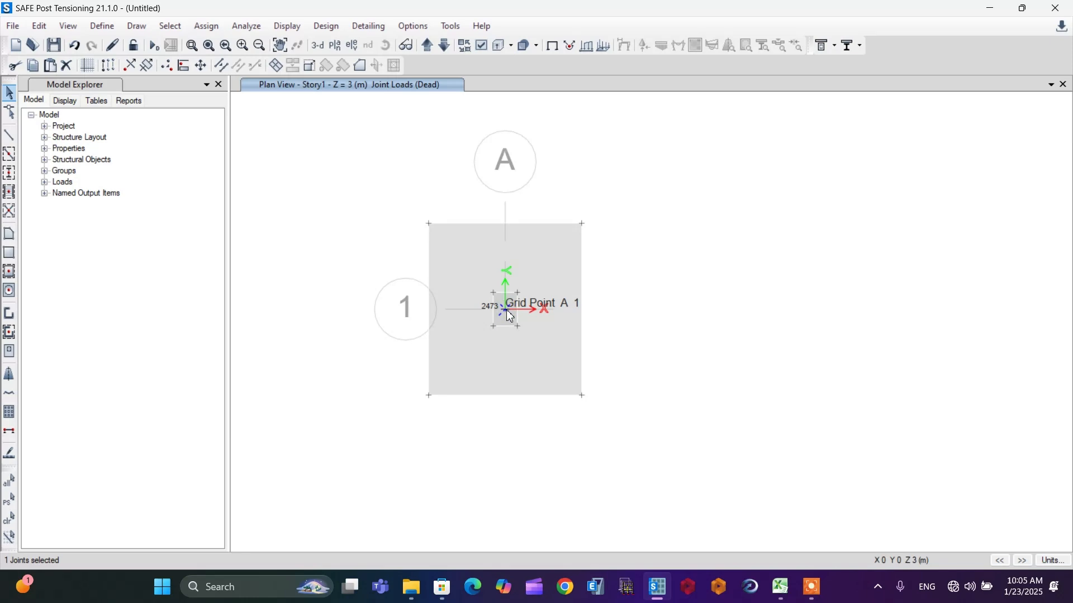
pyautogui.click(206, 26)
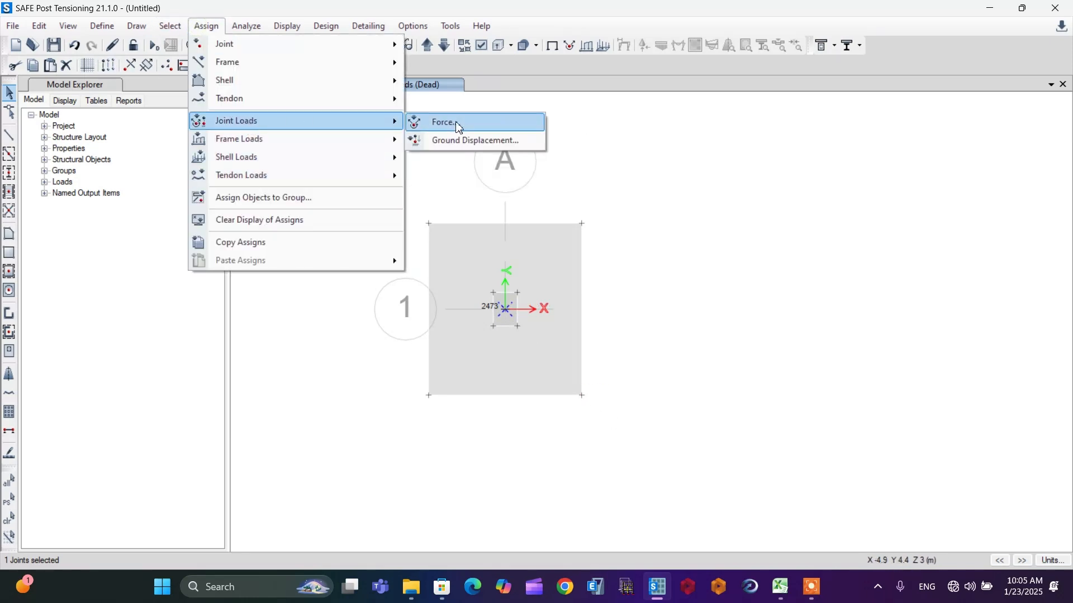
pyautogui.click(457, 120)
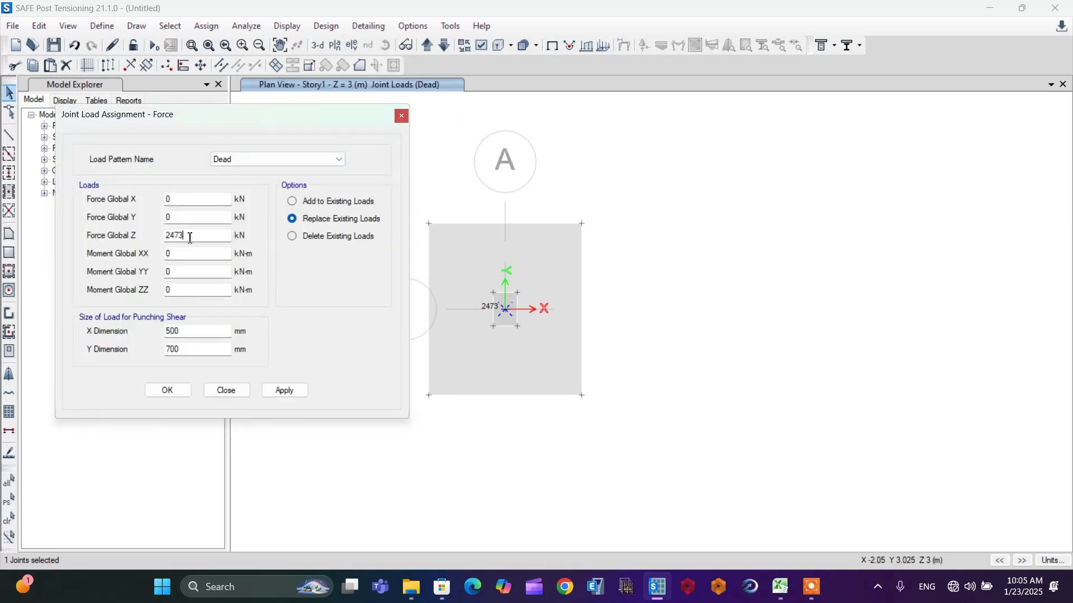
pyautogui.doubleClick(192, 235)
pyautogui.click(232, 160)
pyautogui.click(234, 177)
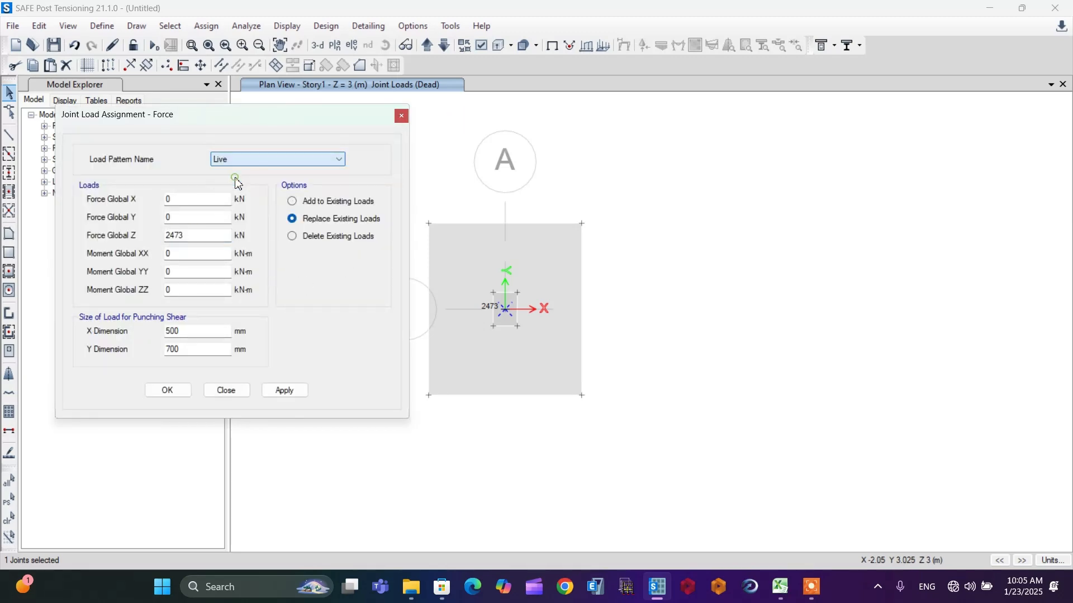
pyautogui.click(781, 586)
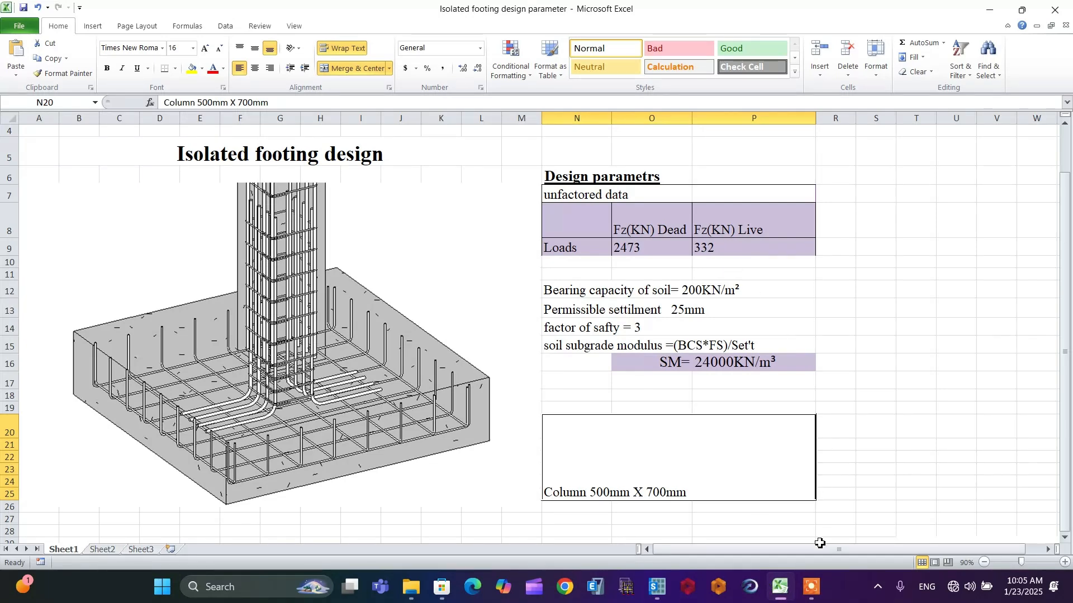
pyautogui.click(657, 587)
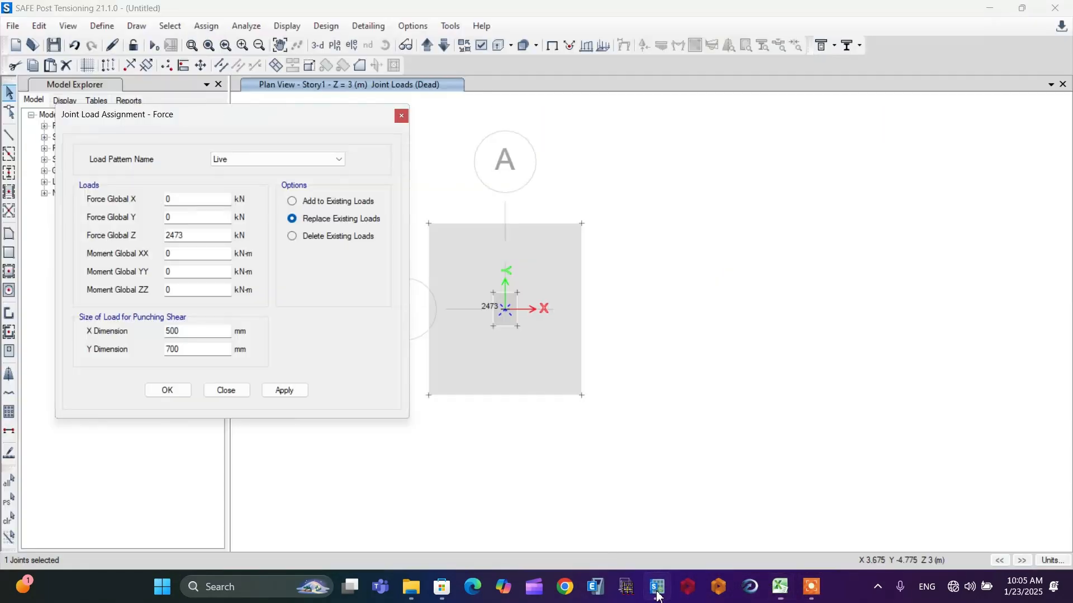
pyautogui.doubleClick(198, 236)
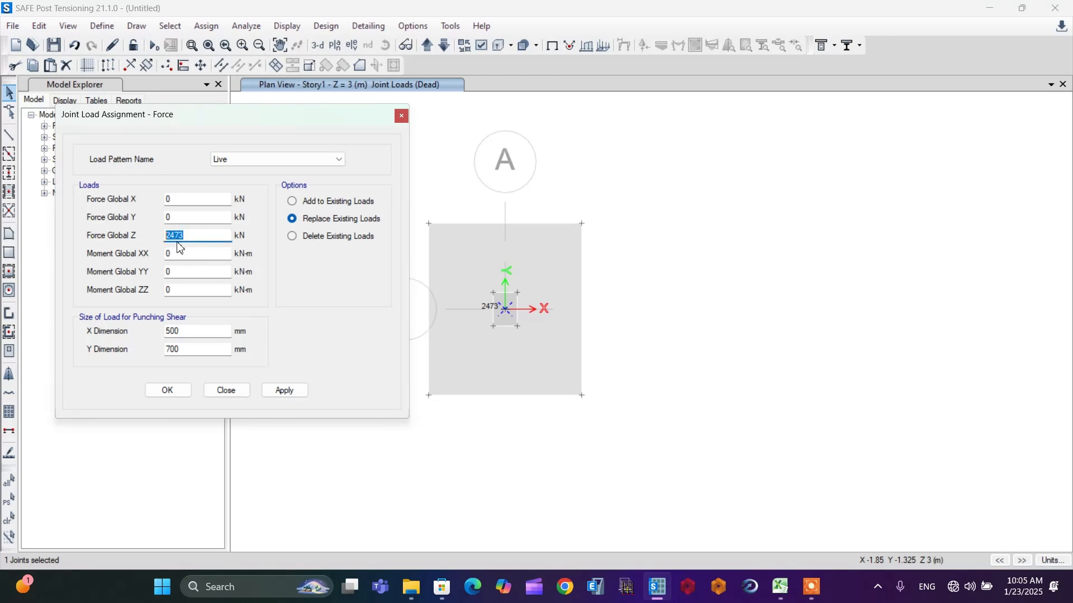
pyautogui.write('332')
pyautogui.click(167, 391)
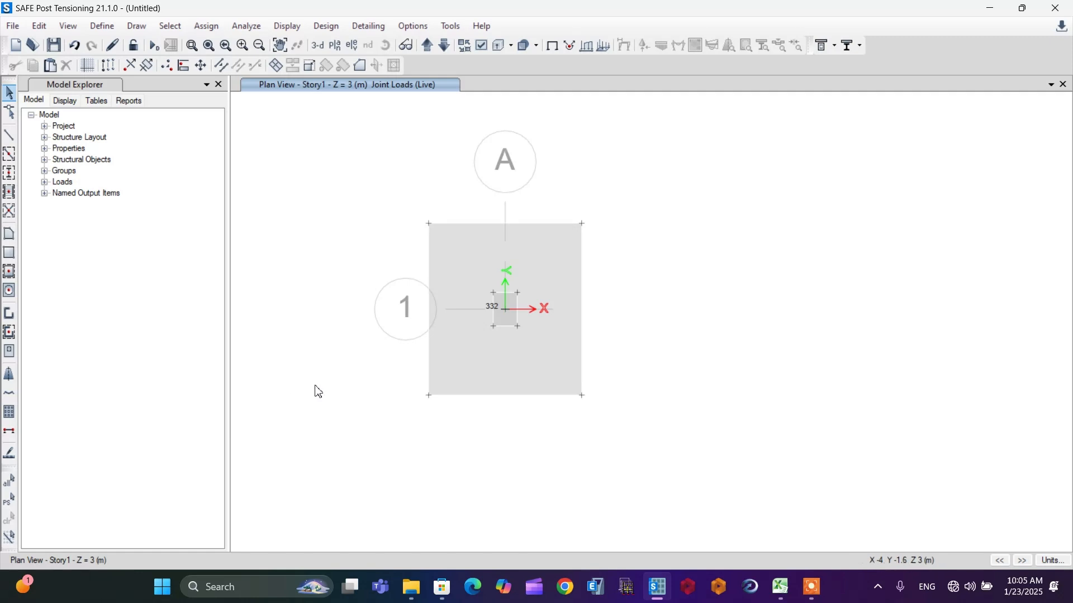
# Step: Assign the Soil 200 area spring to the large footing slab
pyautogui.click(461, 274)
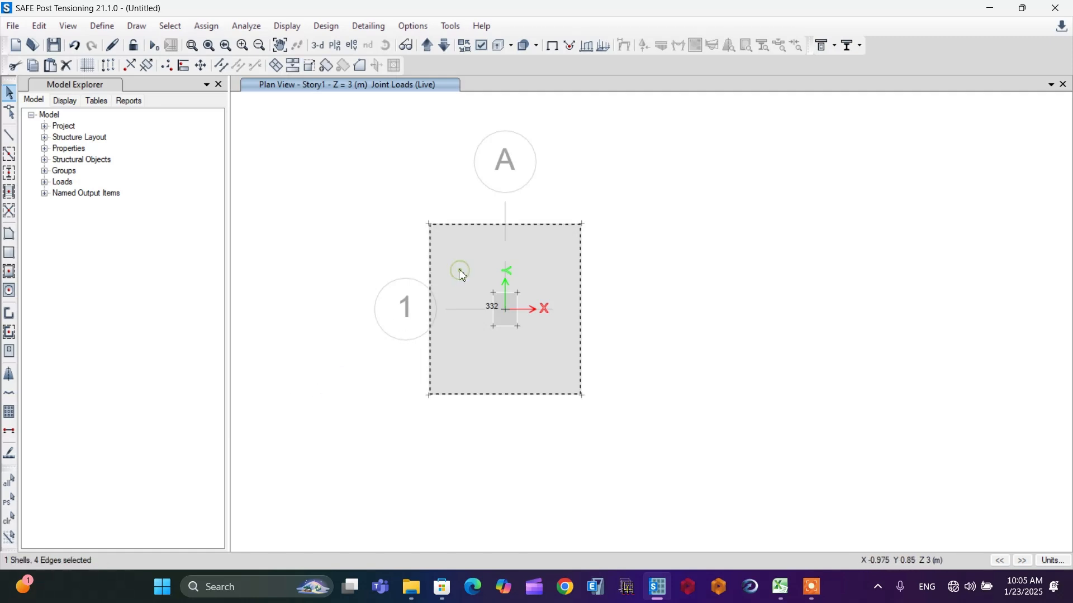
pyautogui.click(207, 25)
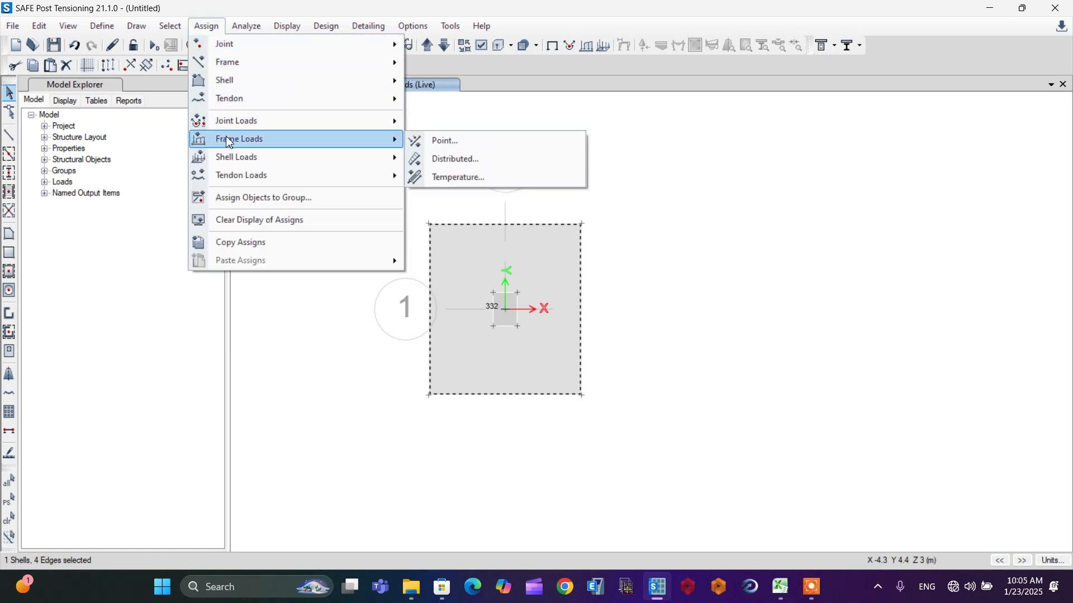
pyautogui.moveTo(223, 84)
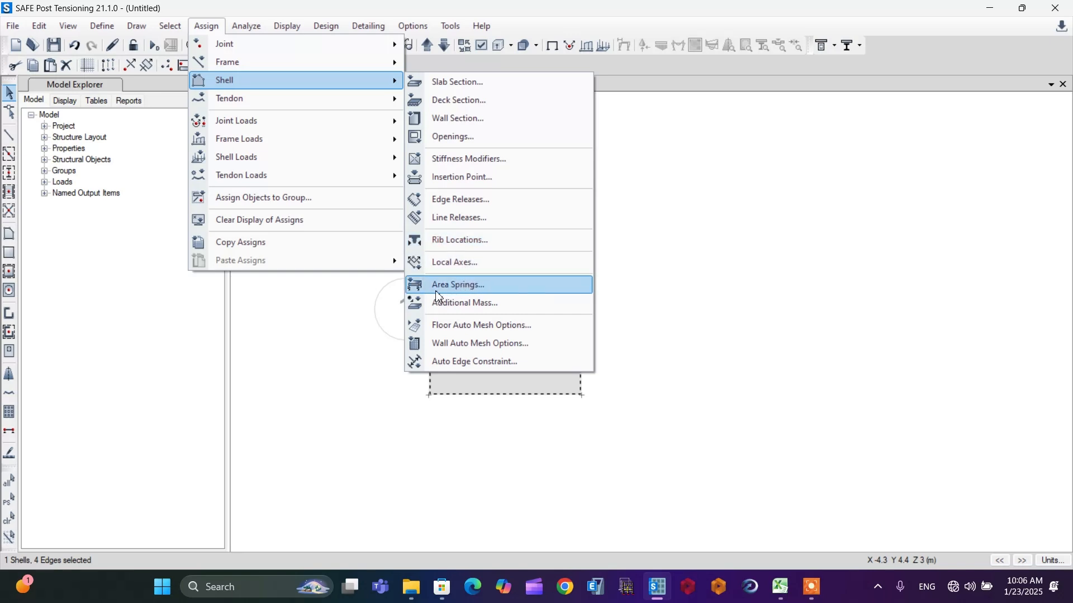
pyautogui.click(456, 286)
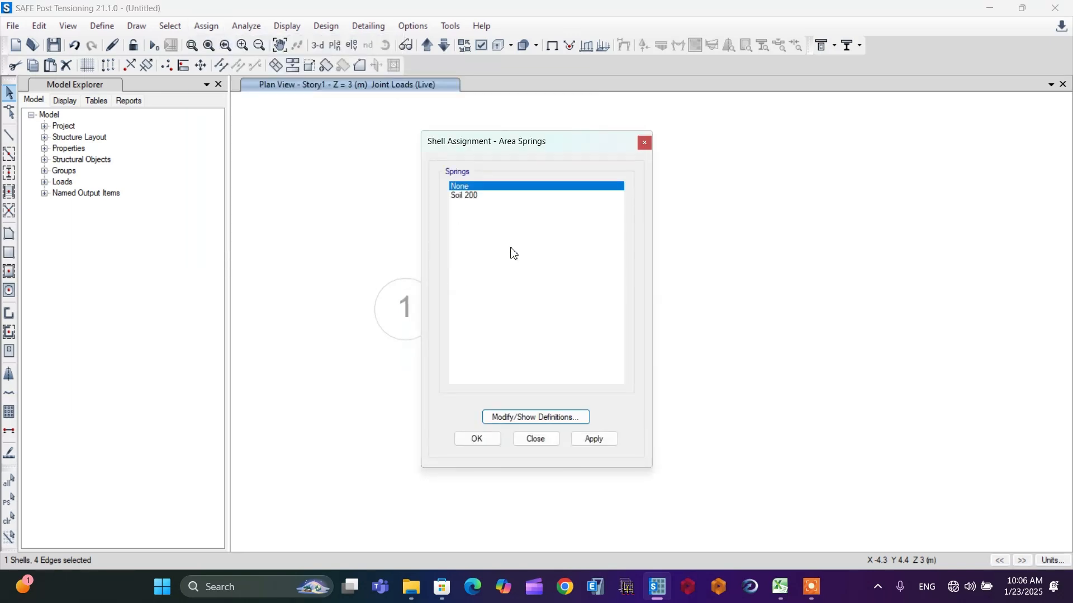
pyautogui.click(467, 195)
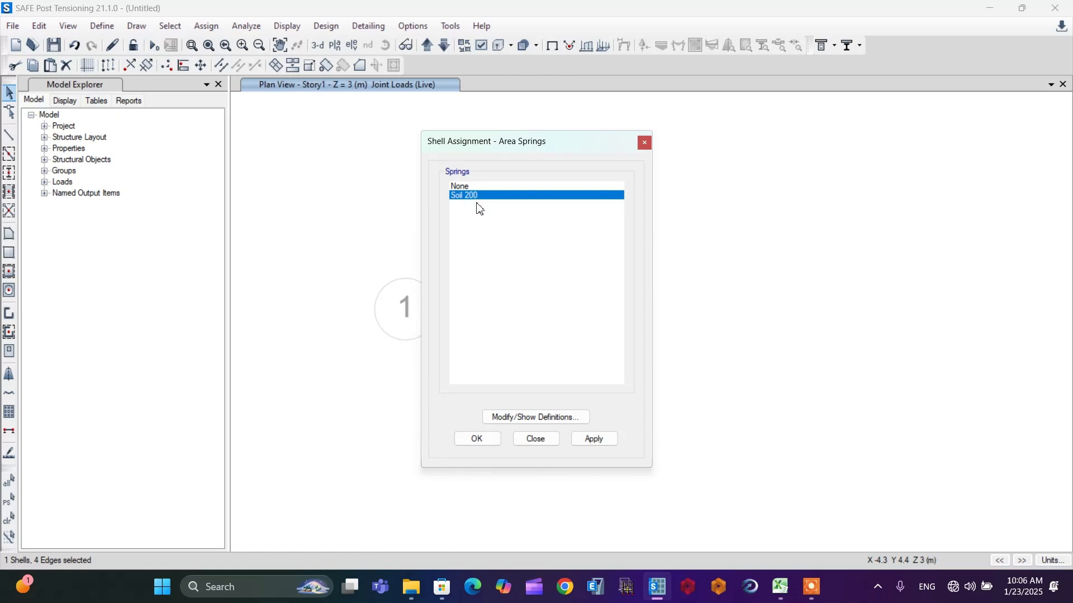
pyautogui.click(477, 439)
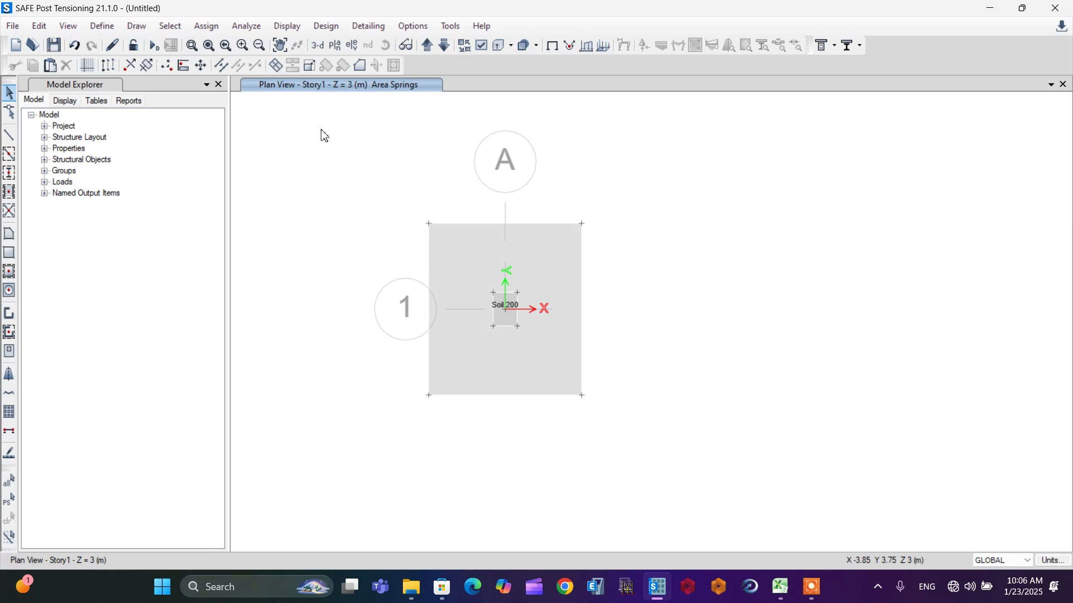
# Step: Run the analysis and design, saving the model as Isolated footing F2 TUT, and dismiss the analysis messages
pyautogui.click(249, 27)
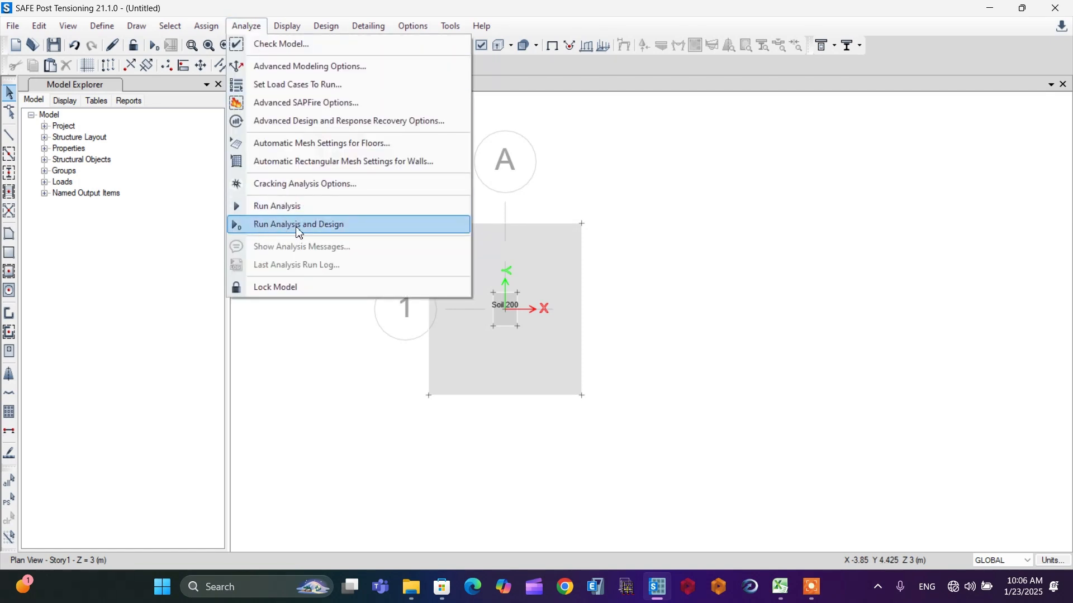
pyautogui.click(312, 225)
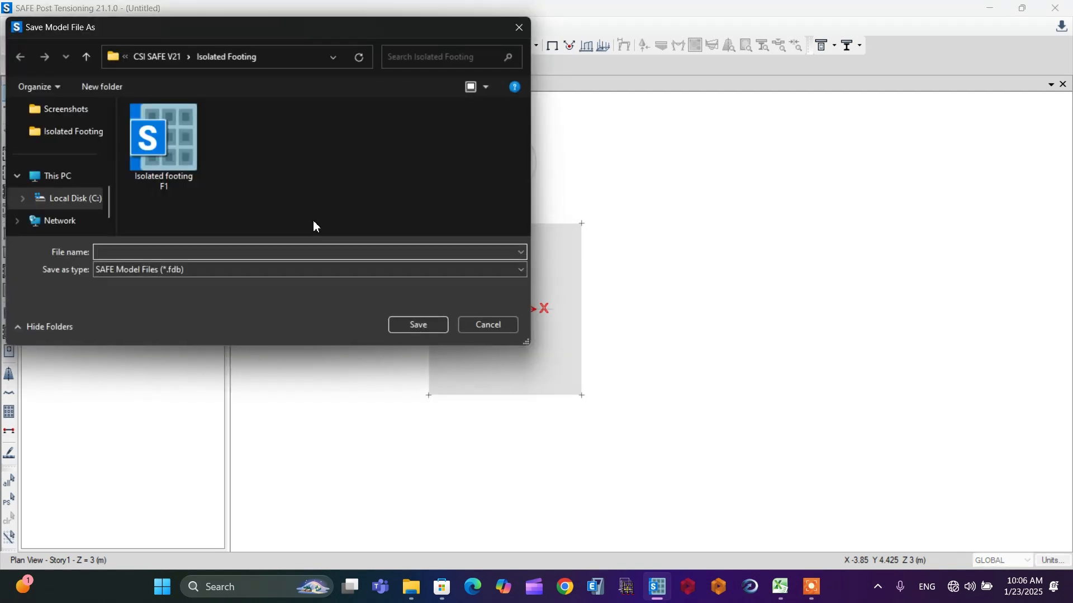
pyautogui.click(193, 147)
pyautogui.click(179, 251)
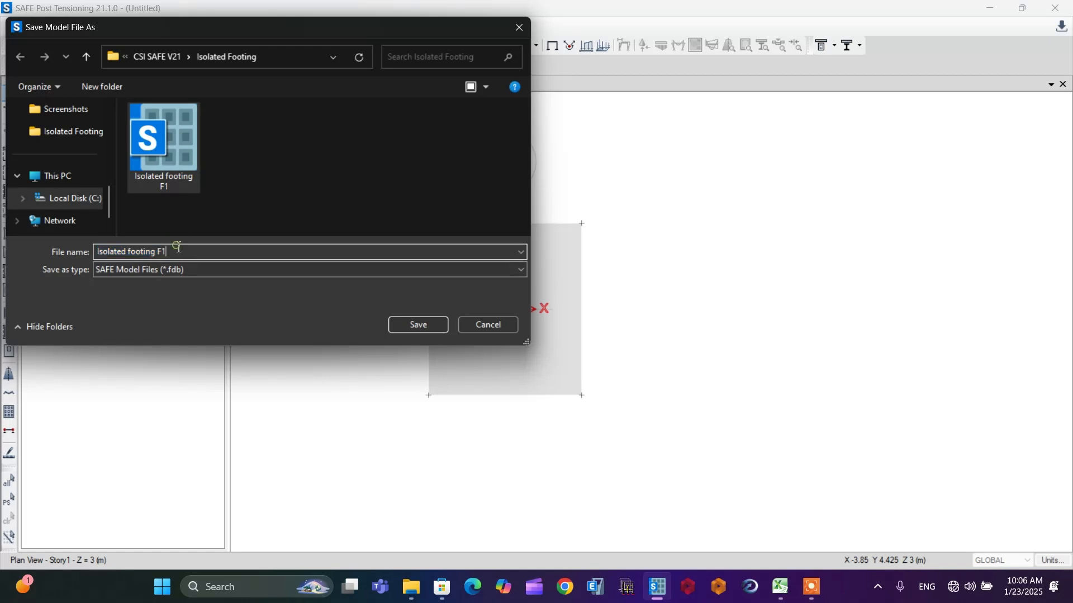
pyautogui.press('BackSpace')
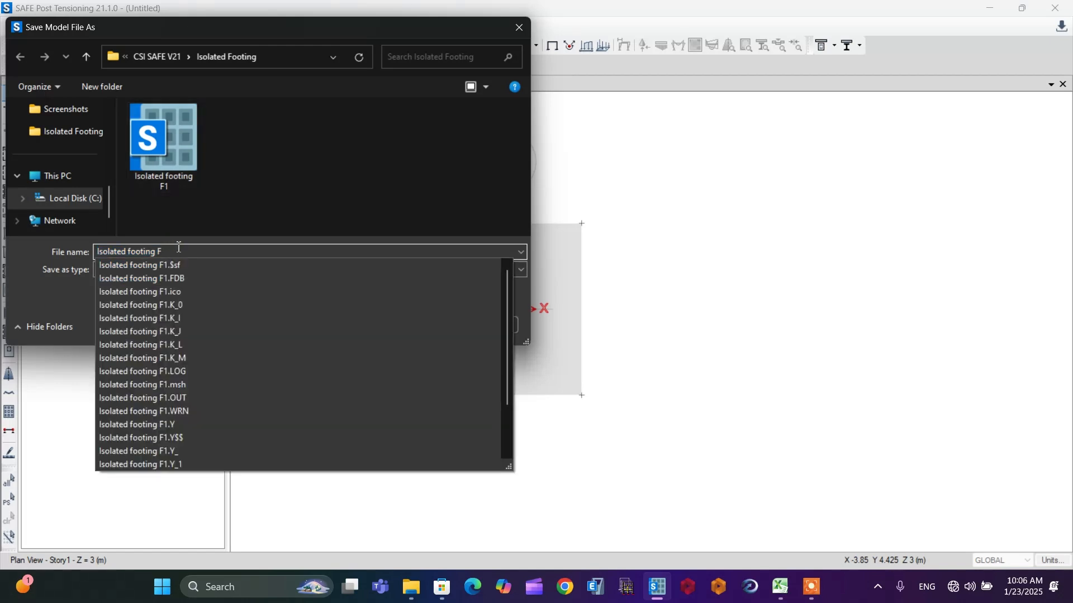
pyautogui.write('2 TUT')
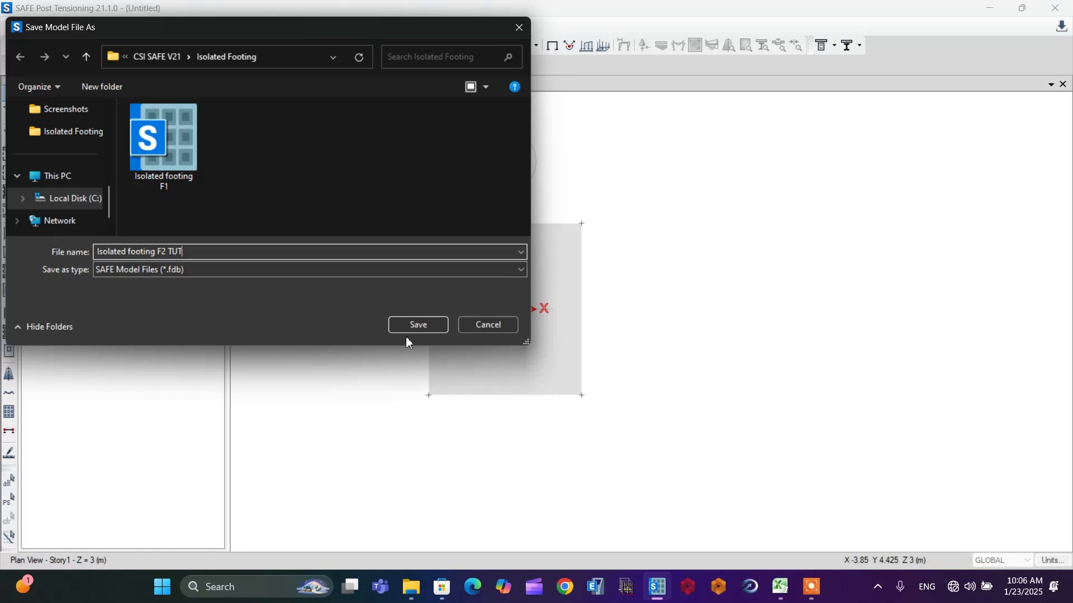
pyautogui.click(419, 325)
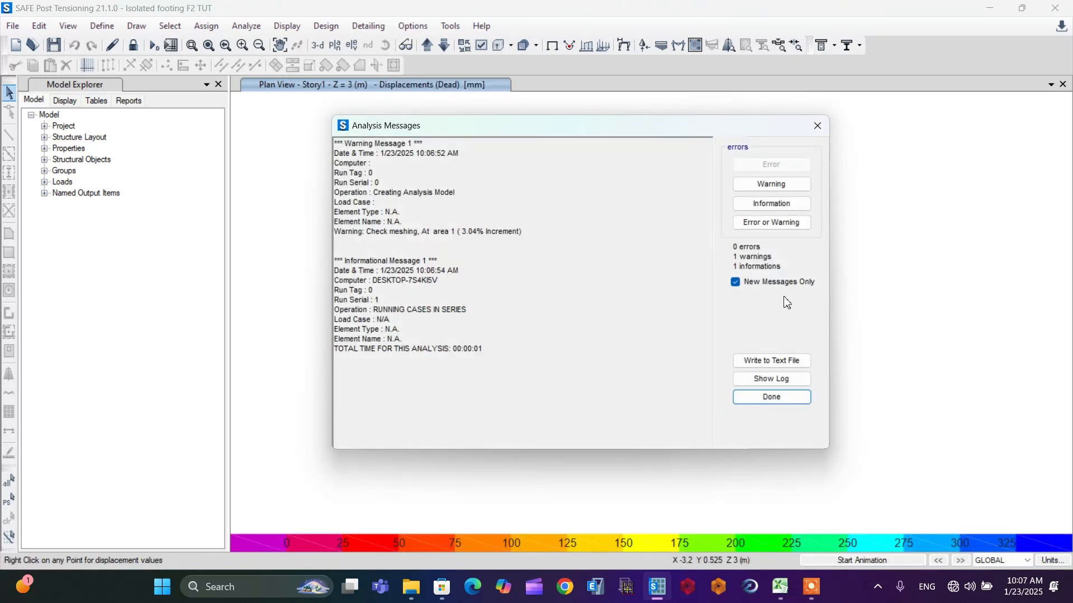
pyautogui.click(815, 130)
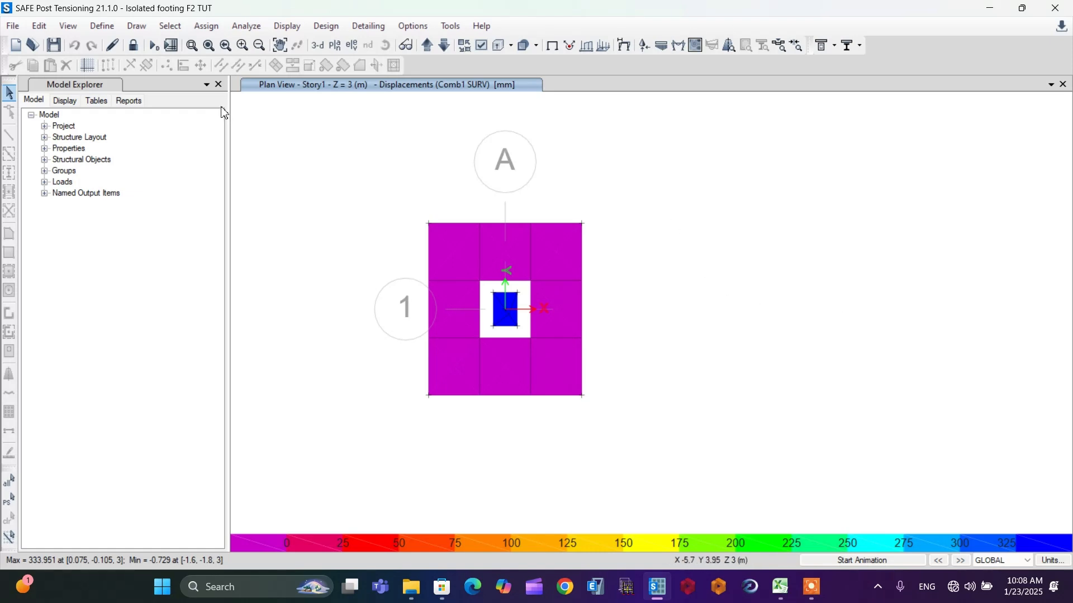
# Step: Show the deformed shape for the Comb1 SURV combination and compare it with the permissible settlement in the Excel sheet
pyautogui.click(291, 28)
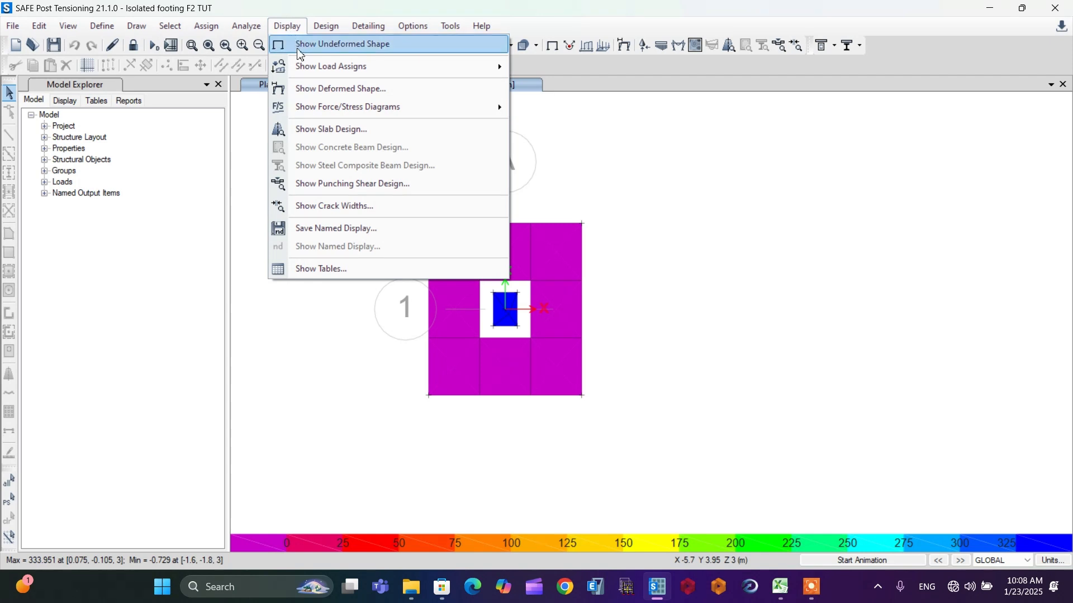
pyautogui.moveTo(303, 68)
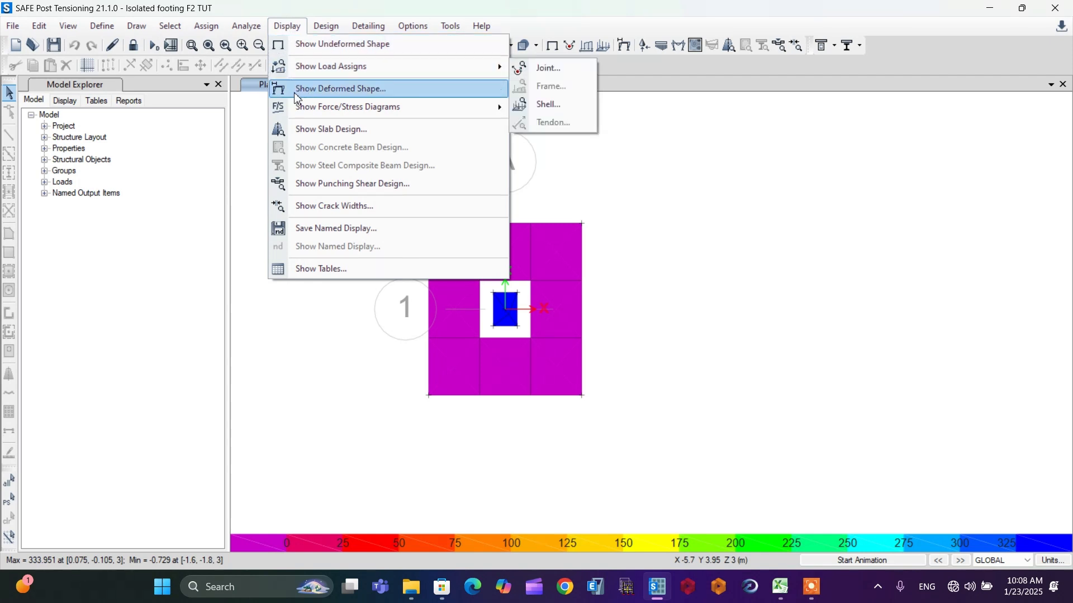
pyautogui.click(358, 89)
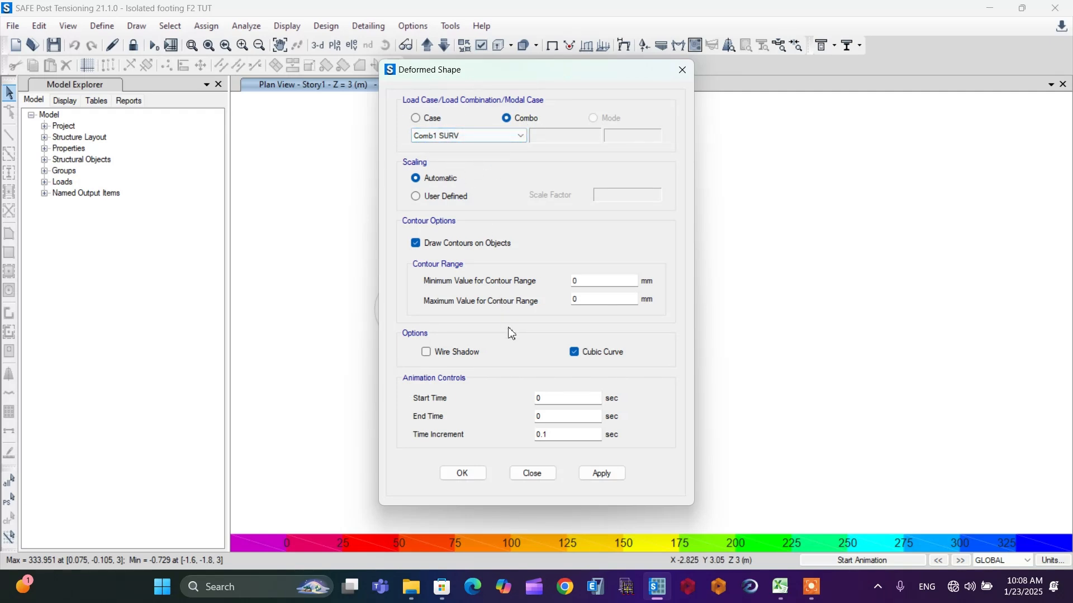
pyautogui.click(472, 475)
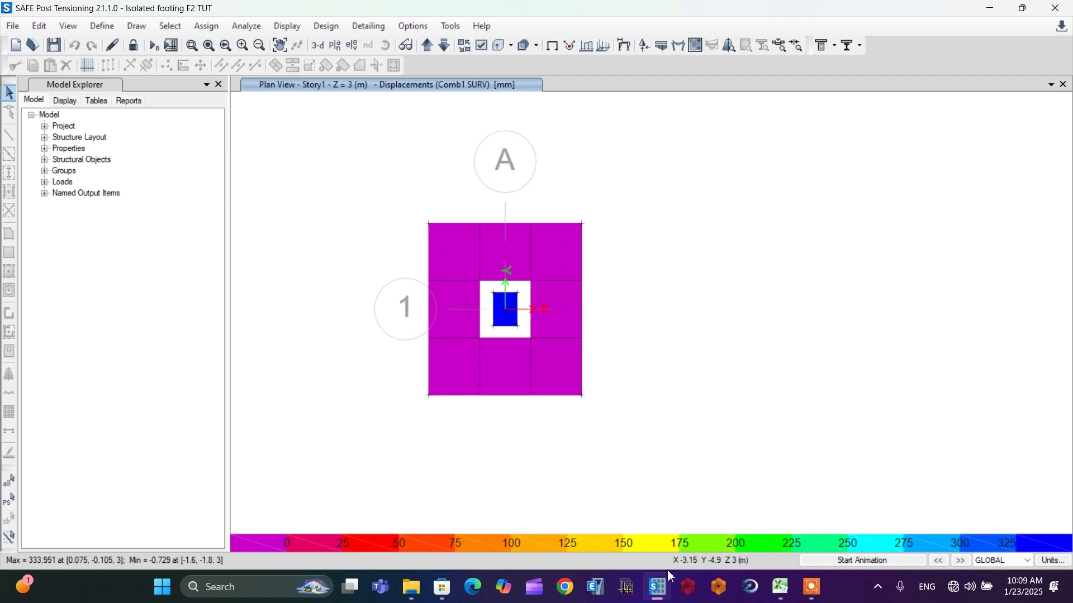
pyautogui.click(781, 586)
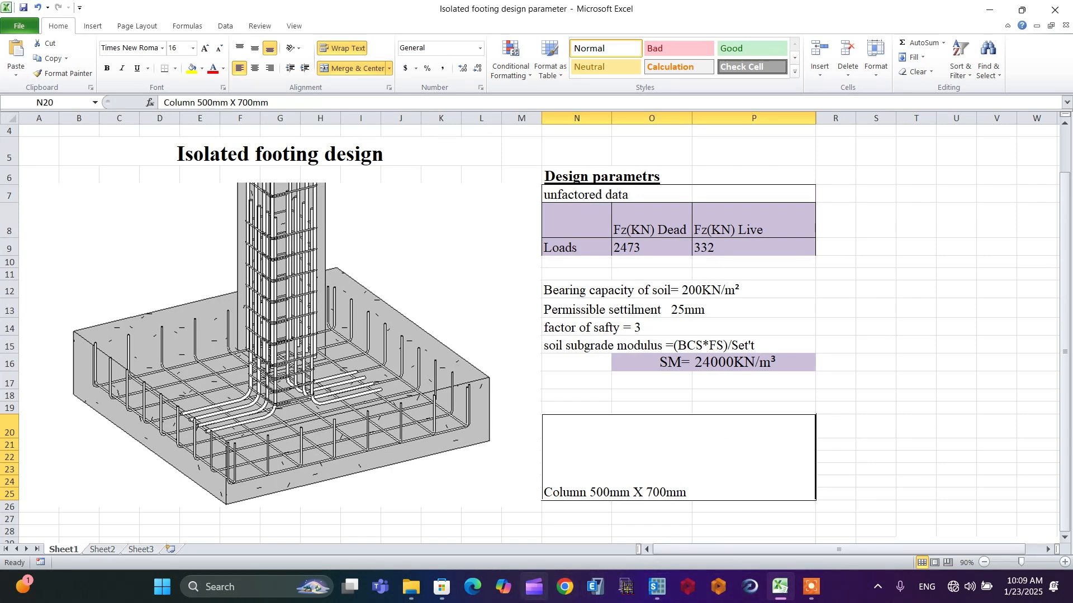
pyautogui.click(653, 588)
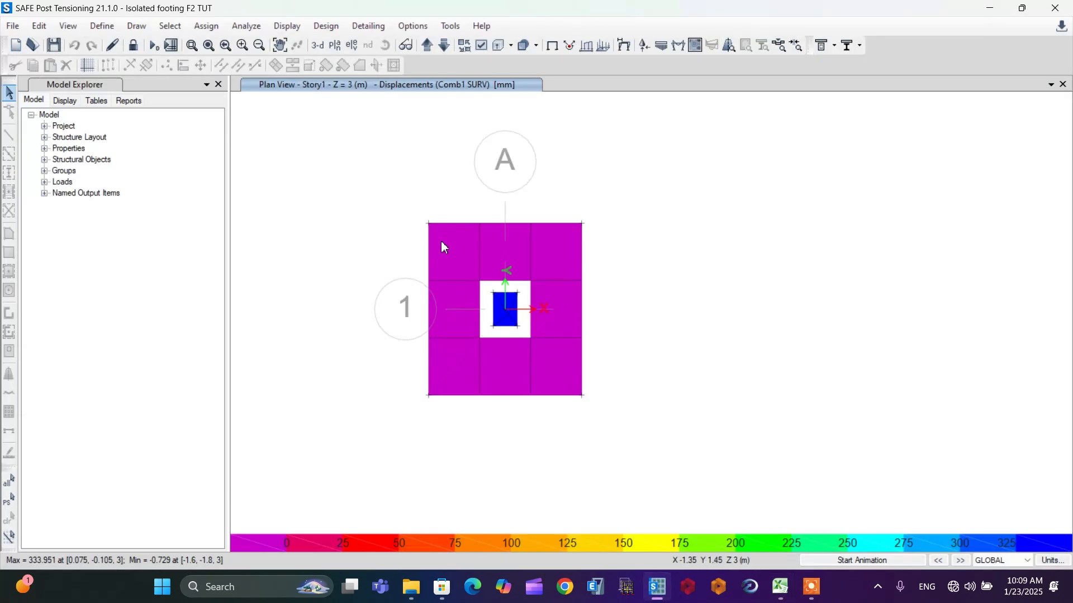
# Step: Display the soil pressure for the Comb1 SURV combination and compare it with the soil bearing capacity in the Excel sheet
pyautogui.click(288, 26)
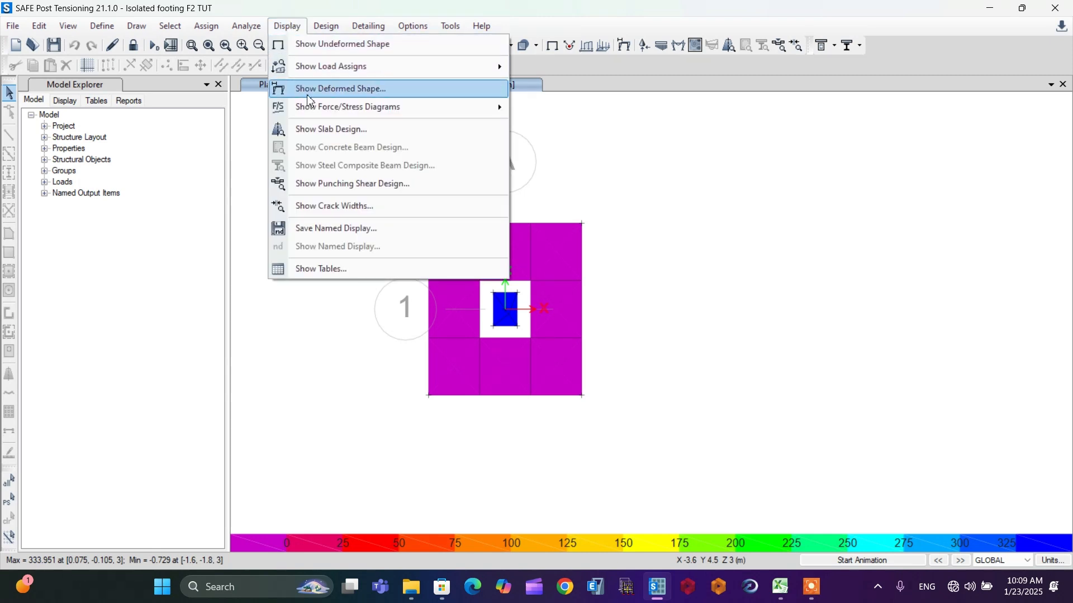
pyautogui.moveTo(301, 116)
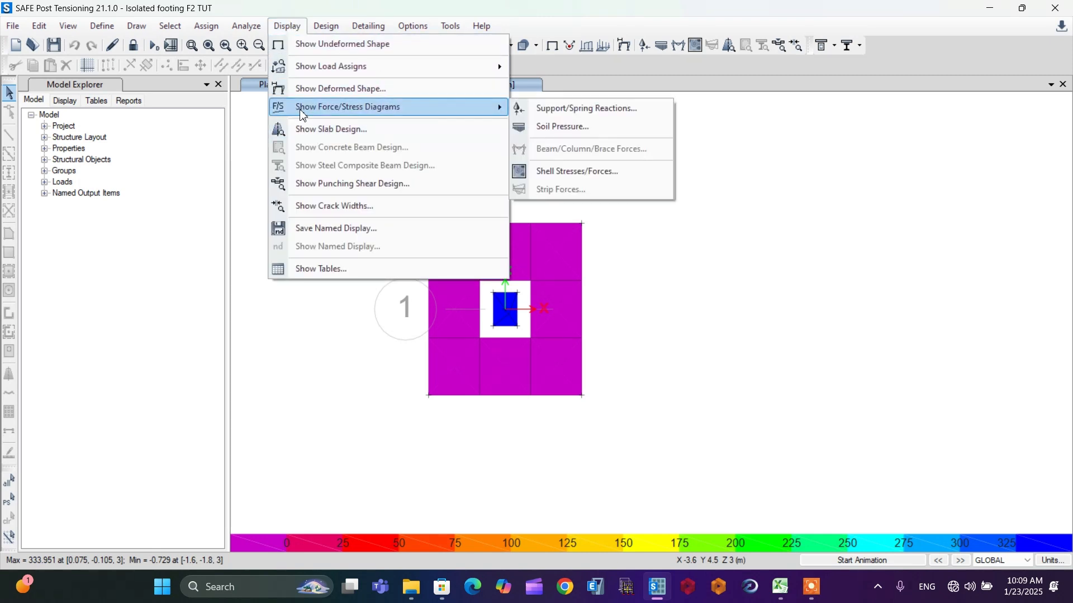
pyautogui.click(562, 127)
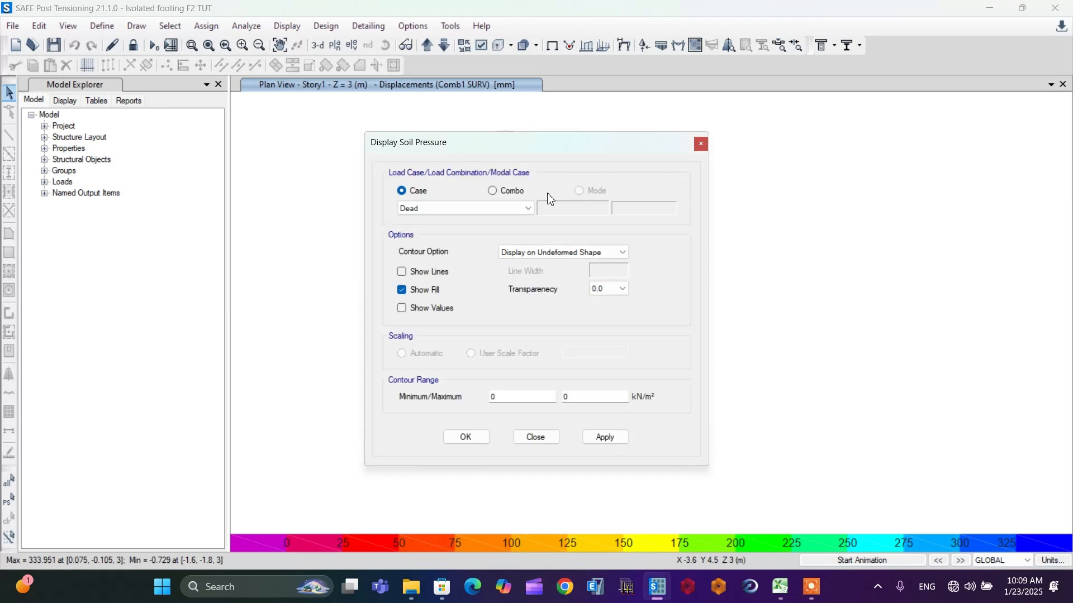
pyautogui.click(492, 191)
pyautogui.click(464, 437)
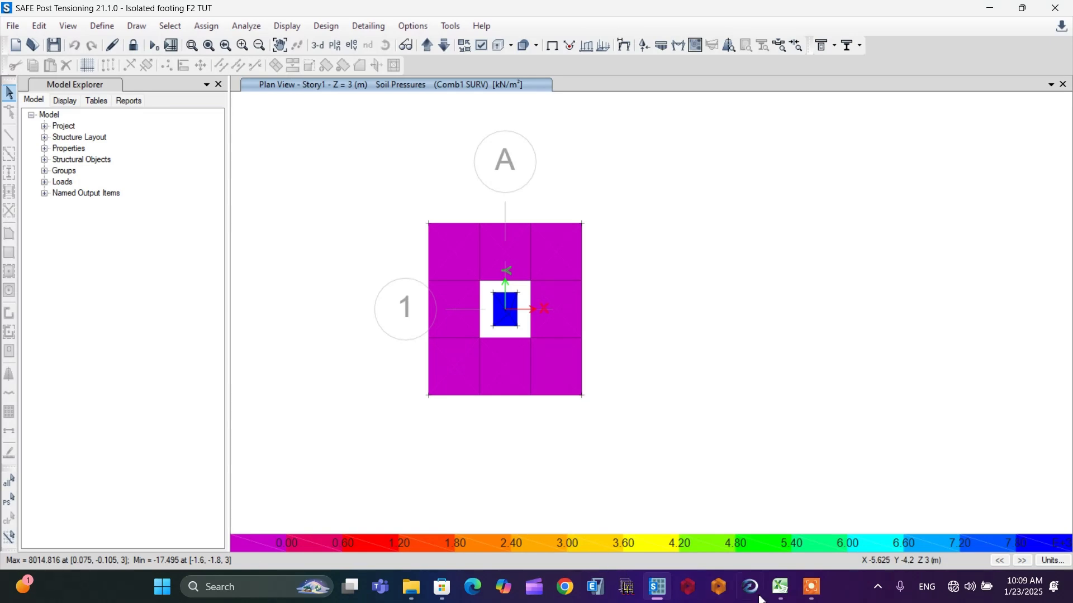
pyautogui.click(781, 587)
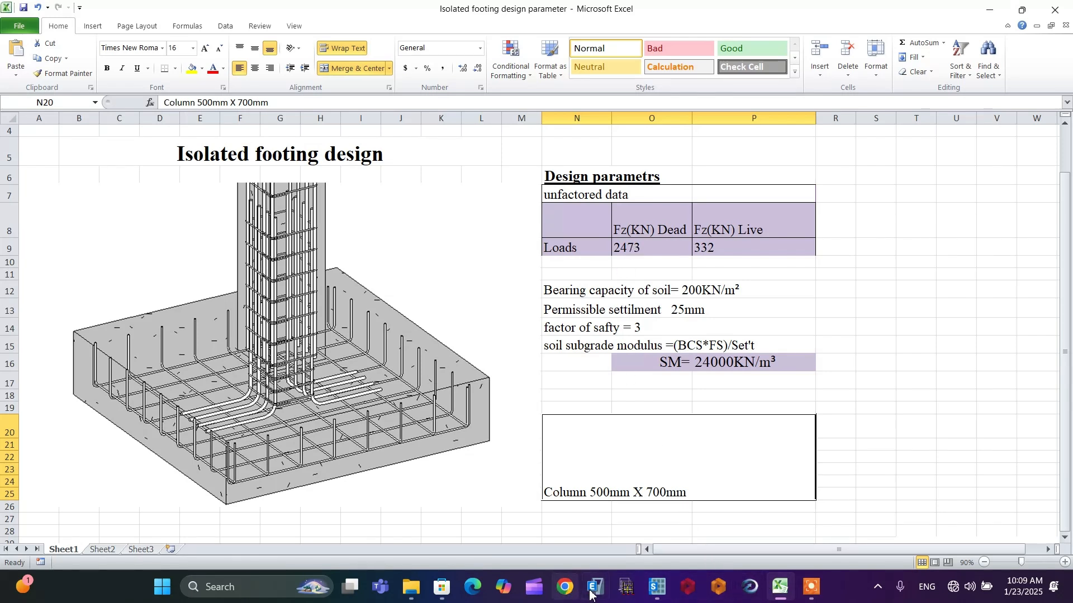
pyautogui.click(657, 587)
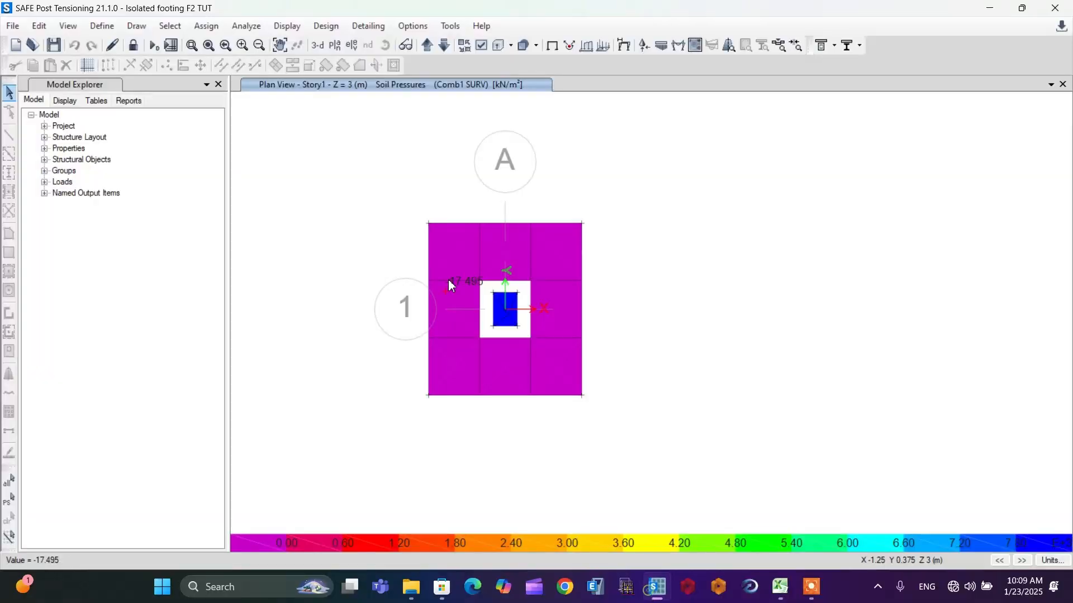
# Step: Show the punching shear design ratio at the column
pyautogui.click(285, 28)
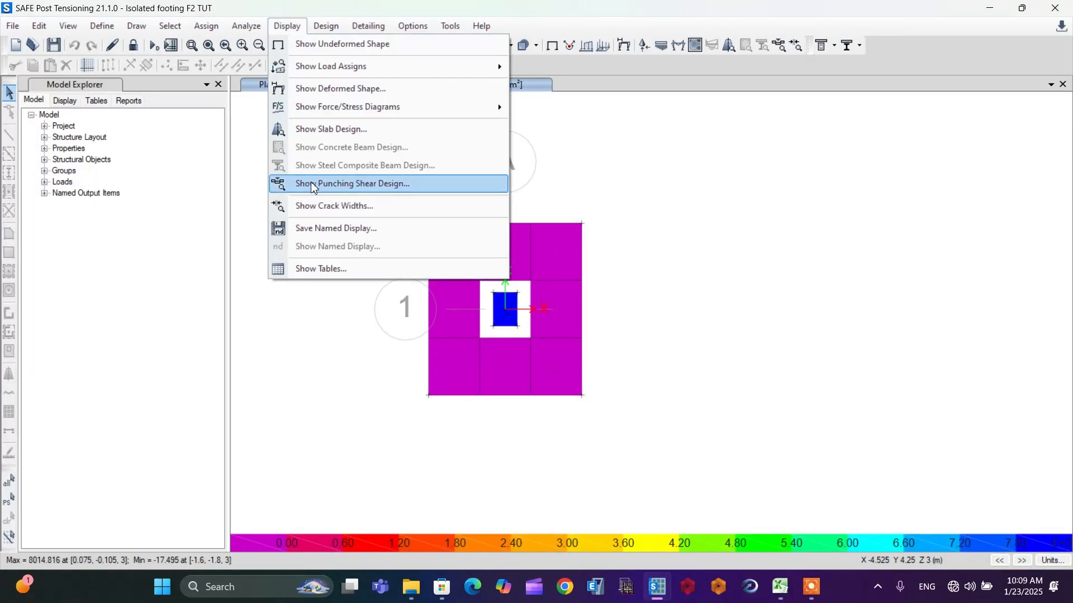
pyautogui.click(348, 187)
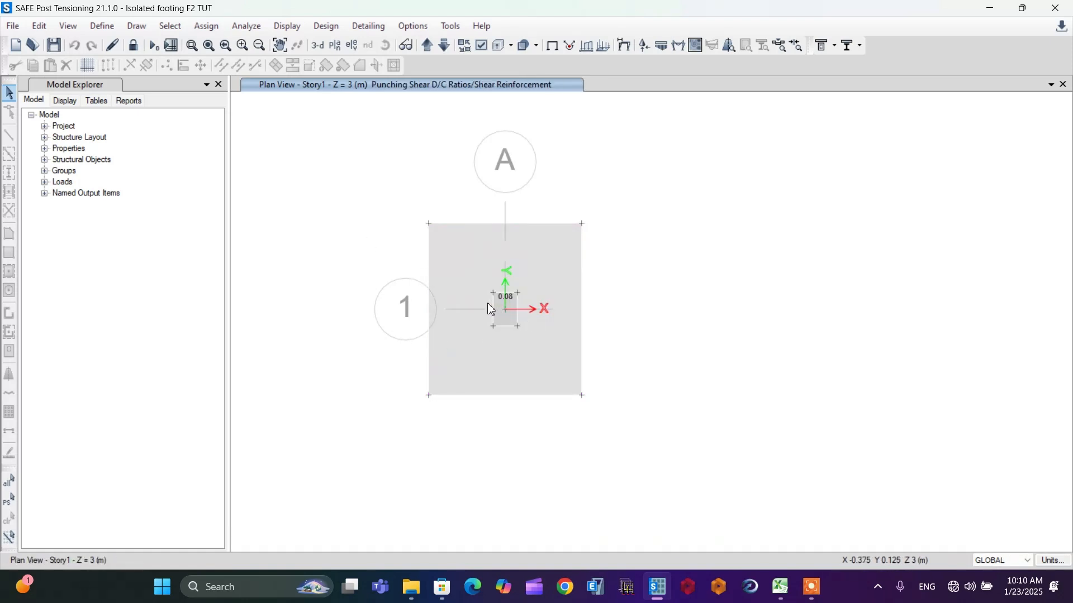
# Step: Unlock the footing model and accept deleting the analysis results
pyautogui.scroll(2, 489, 308)
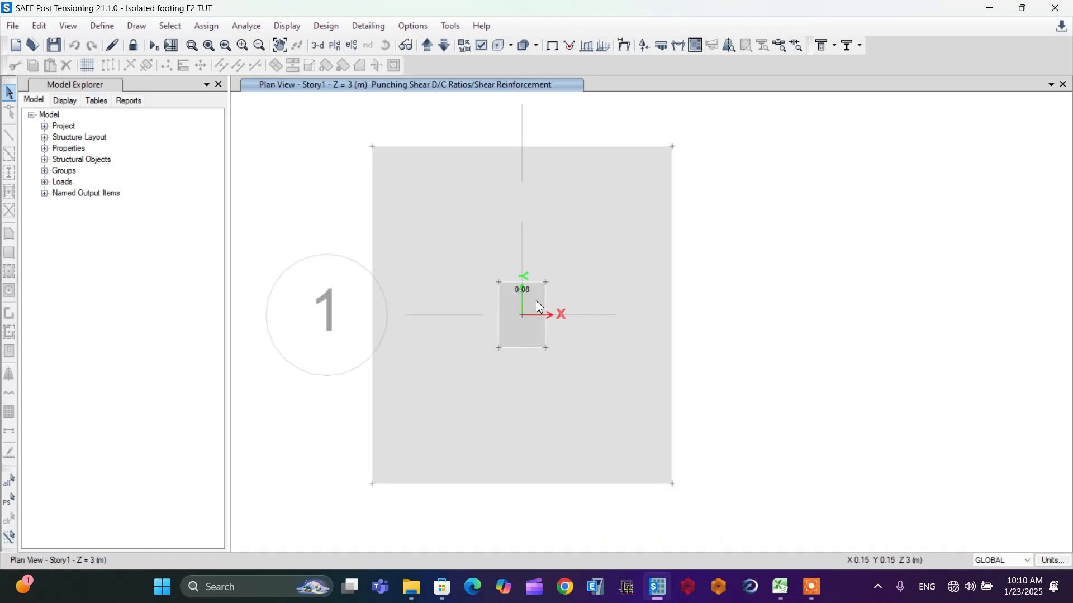
pyautogui.scroll(-2, 617, 298)
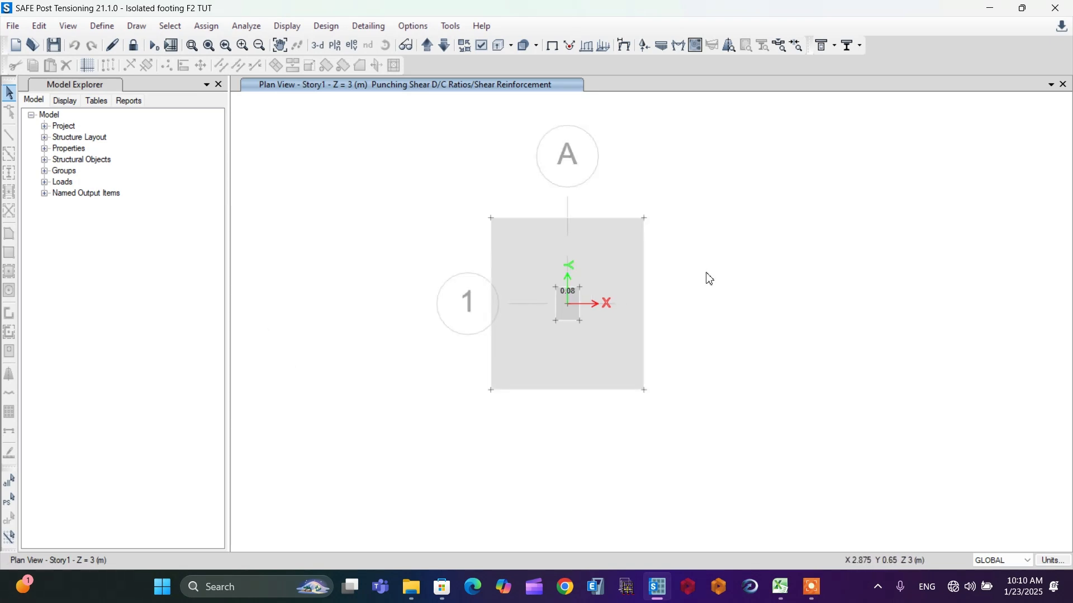
pyautogui.click(133, 46)
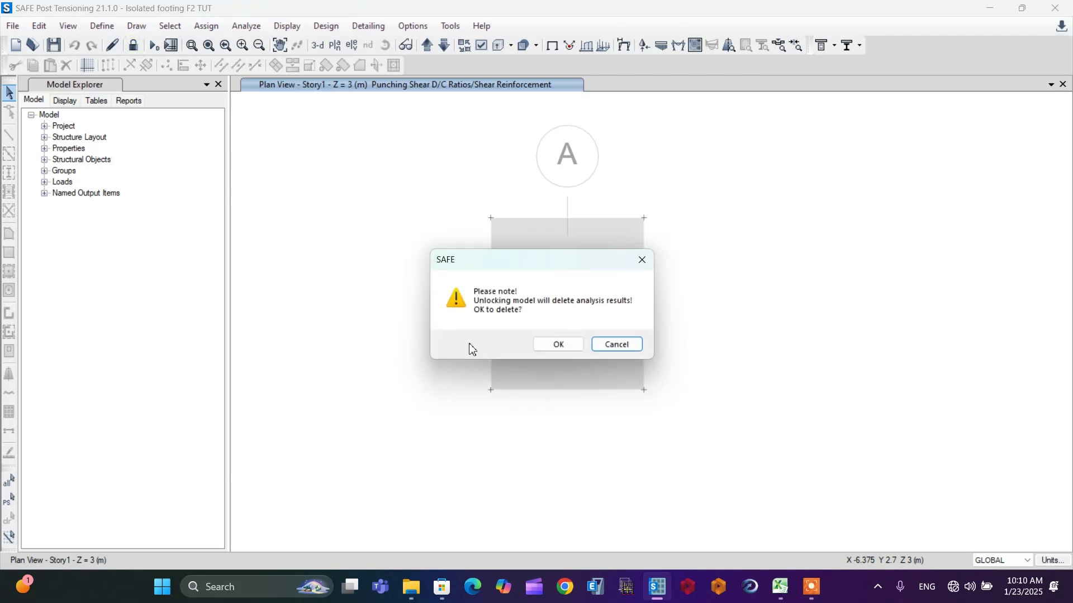
pyautogui.click(556, 345)
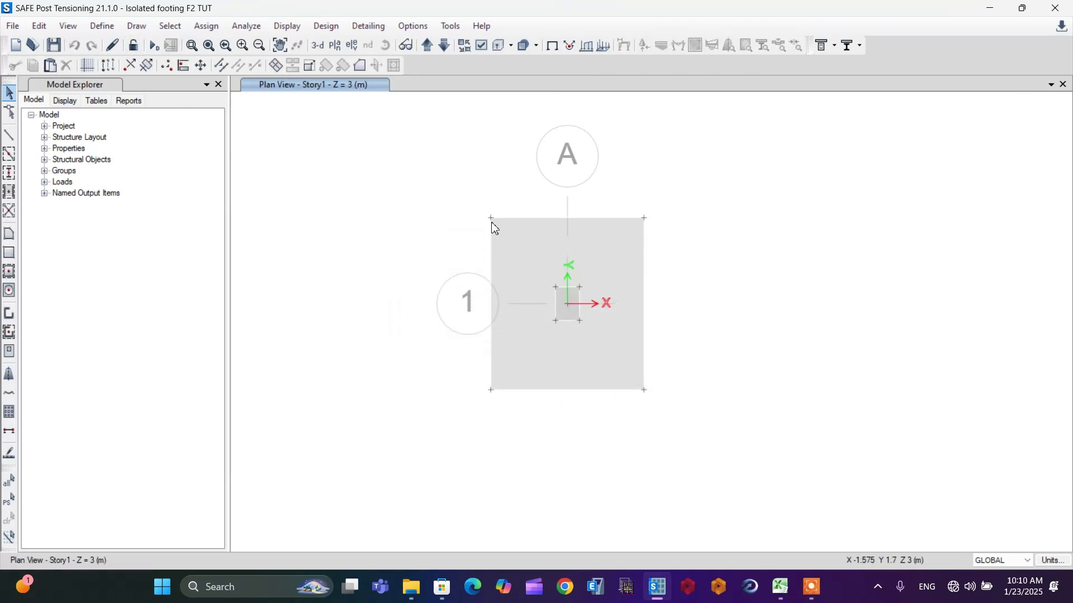
# Step: Move the footing's upper-left corner joint to X -1.8 m and Y 2 m
pyautogui.click(501, 235)
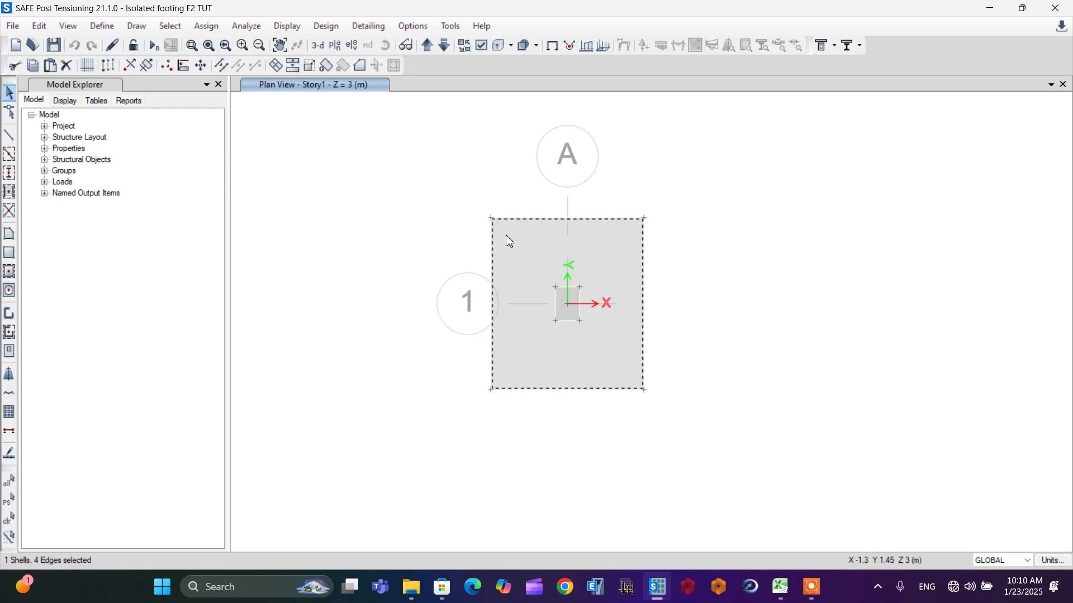
pyautogui.click(508, 240)
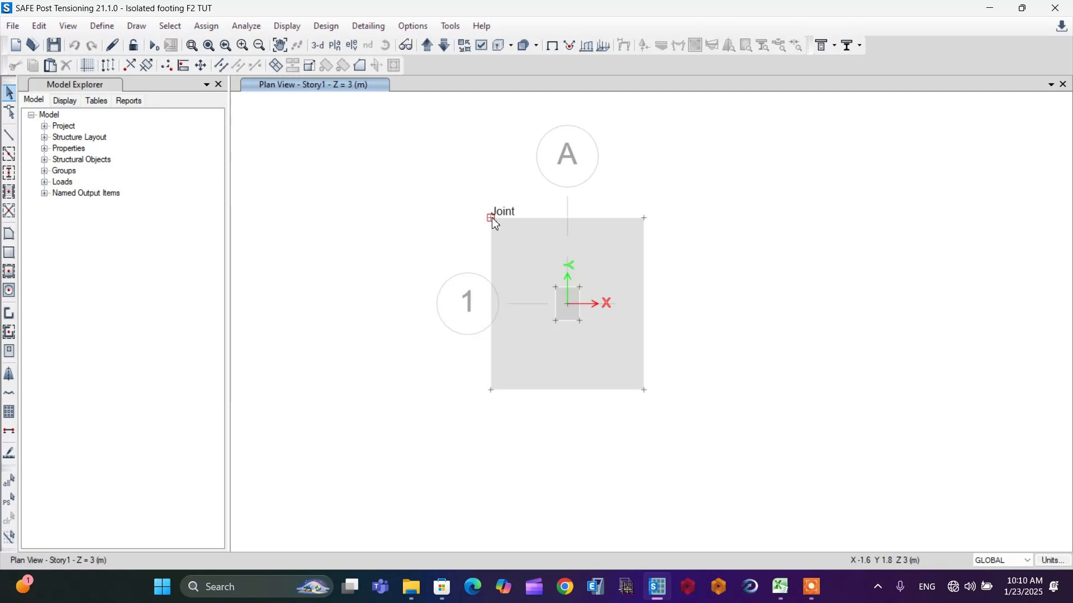
pyautogui.click(492, 219)
pyautogui.rightClick(491, 219)
pyautogui.click(463, 183)
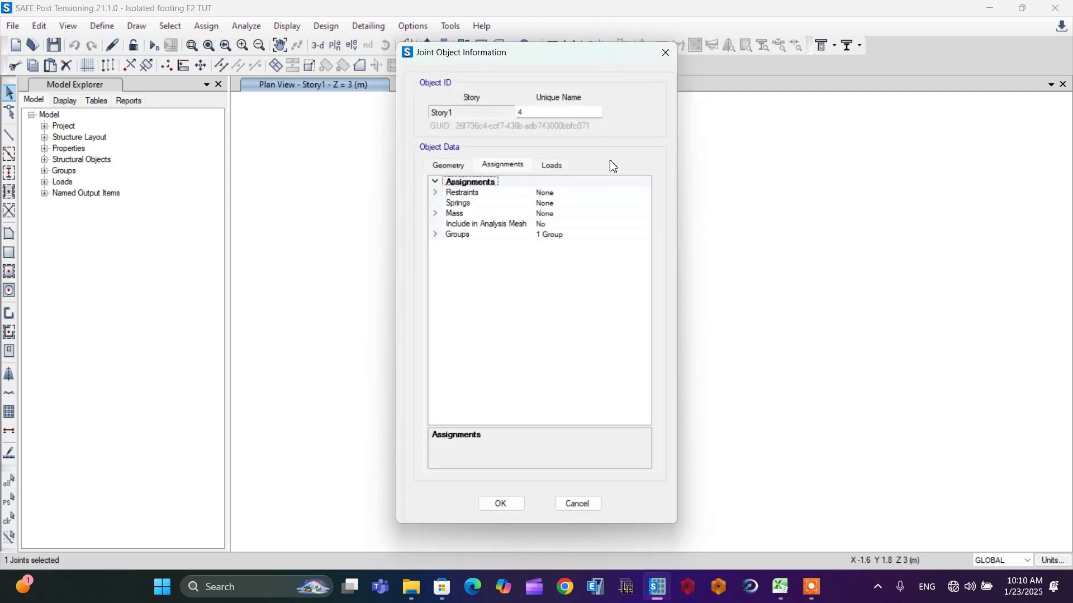
pyautogui.click(448, 165)
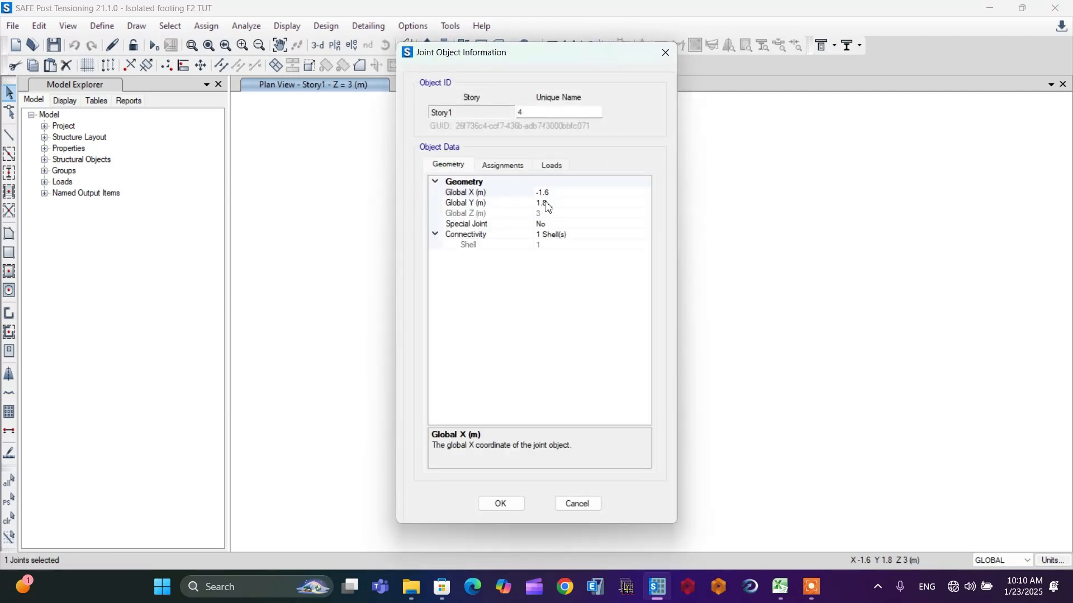
pyautogui.click(559, 193)
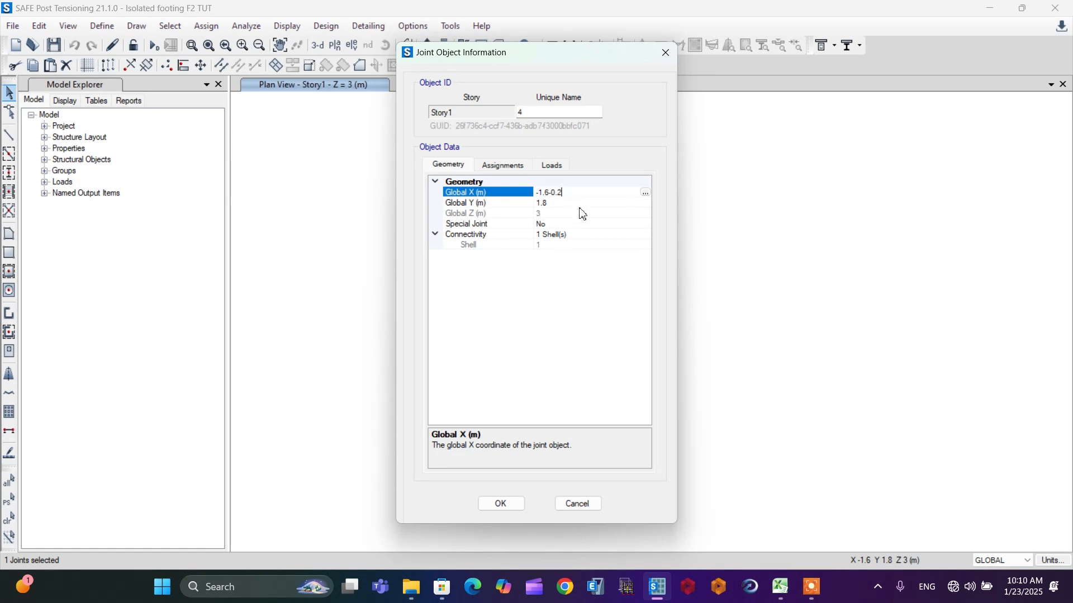
pyautogui.click(562, 205)
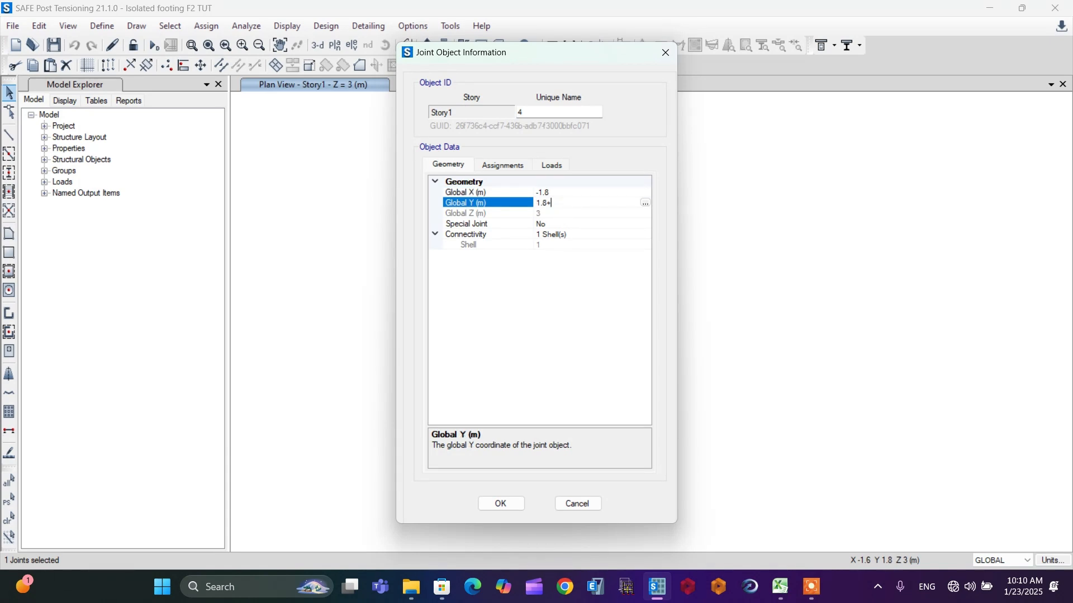
pyautogui.press('Return')
pyautogui.click(500, 504)
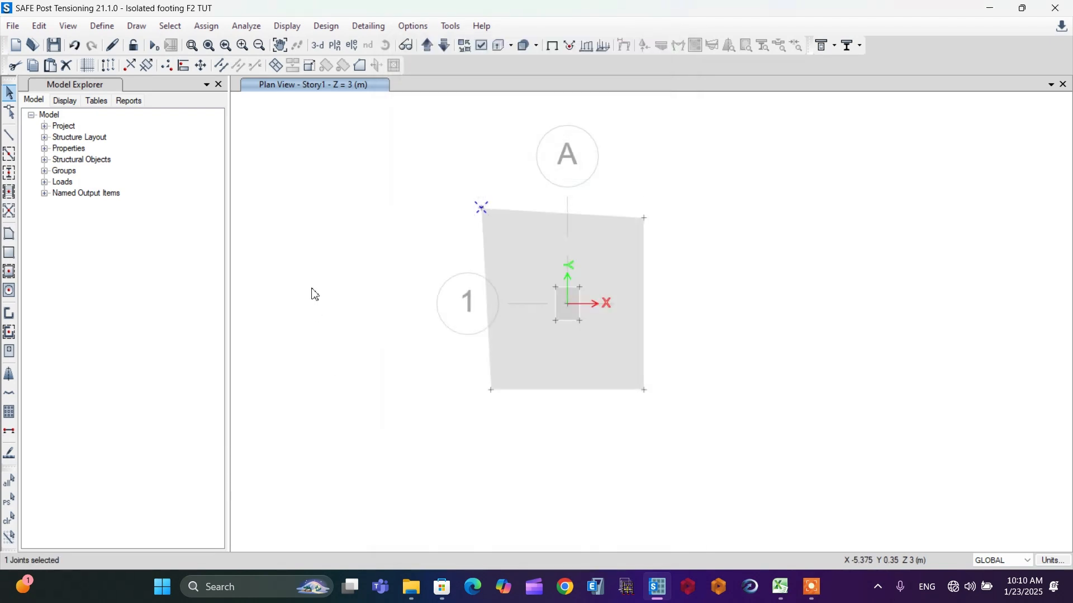
# Step: Move the footing's upper-right corner joint to X 1.8 m and Y 2 m
pyautogui.rightClick(643, 221)
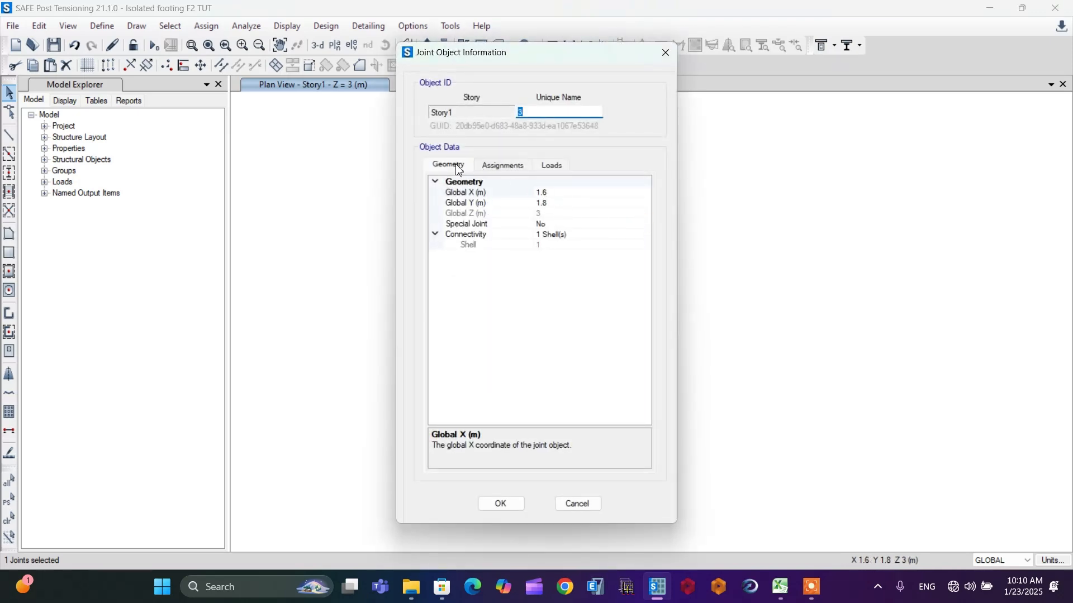
pyautogui.click(568, 191)
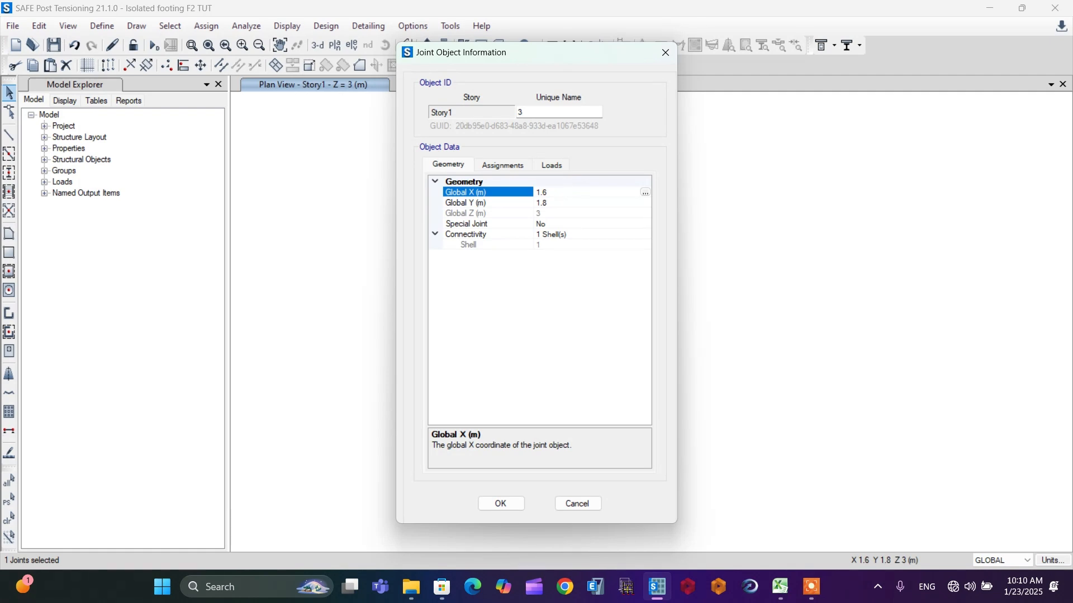
pyautogui.click(569, 203)
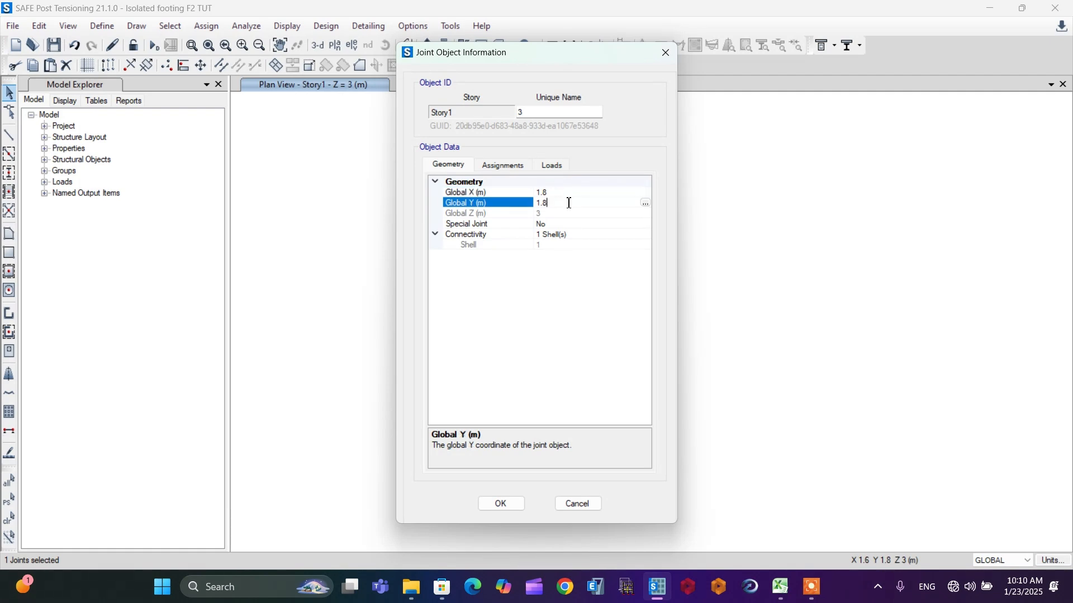
pyautogui.click(569, 202)
pyautogui.write('+0.2')
pyautogui.click(501, 503)
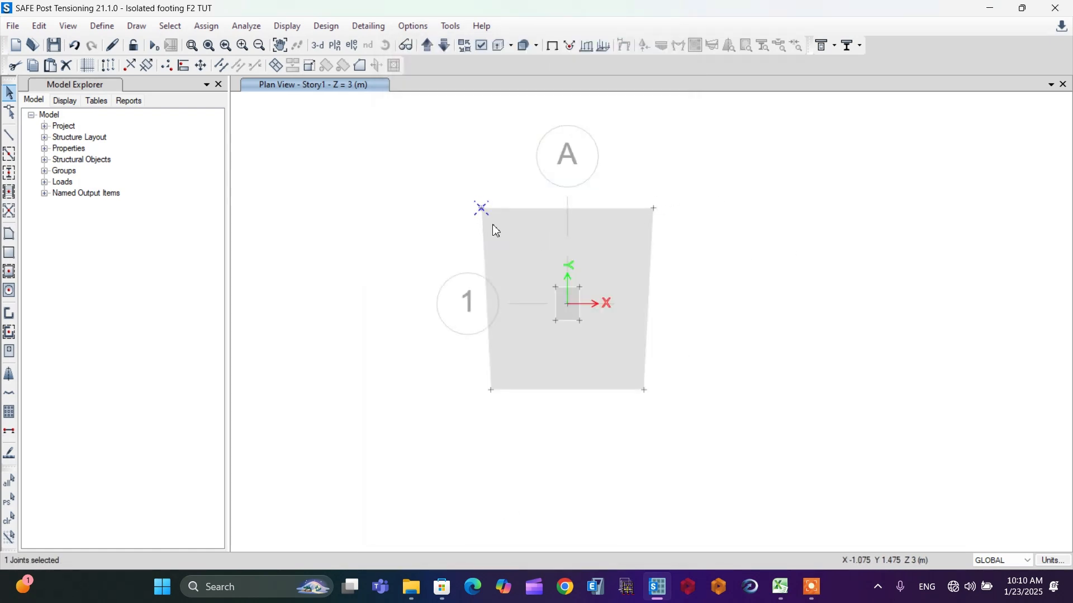
# Step: Move the footing's lower-right corner joint to X 1.8 m and Y -2 m
pyautogui.click(644, 390)
pyautogui.rightClick(644, 390)
pyautogui.click(562, 194)
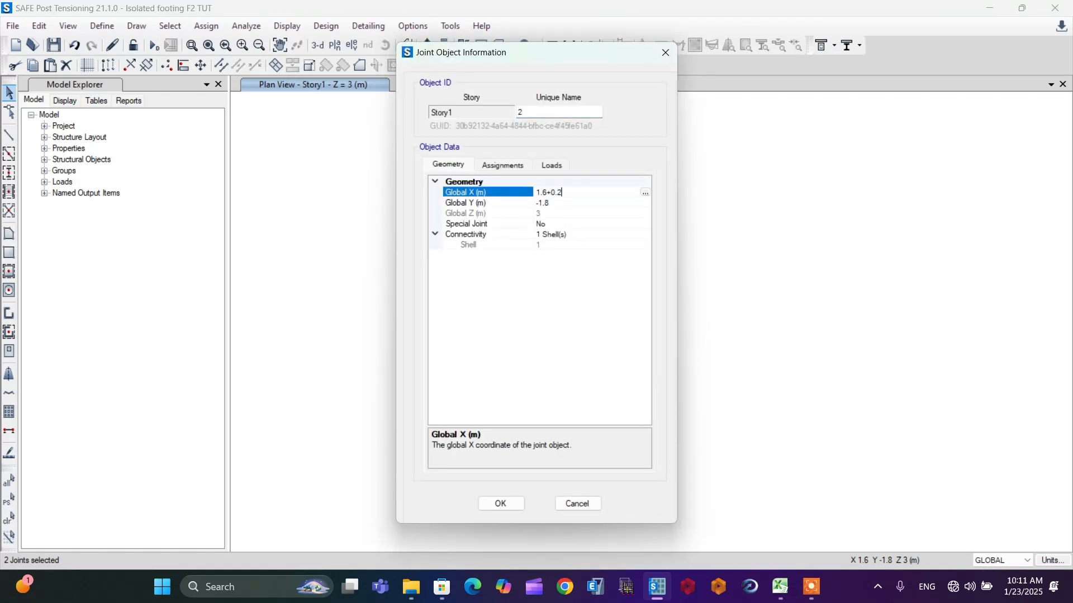
pyautogui.click(557, 203)
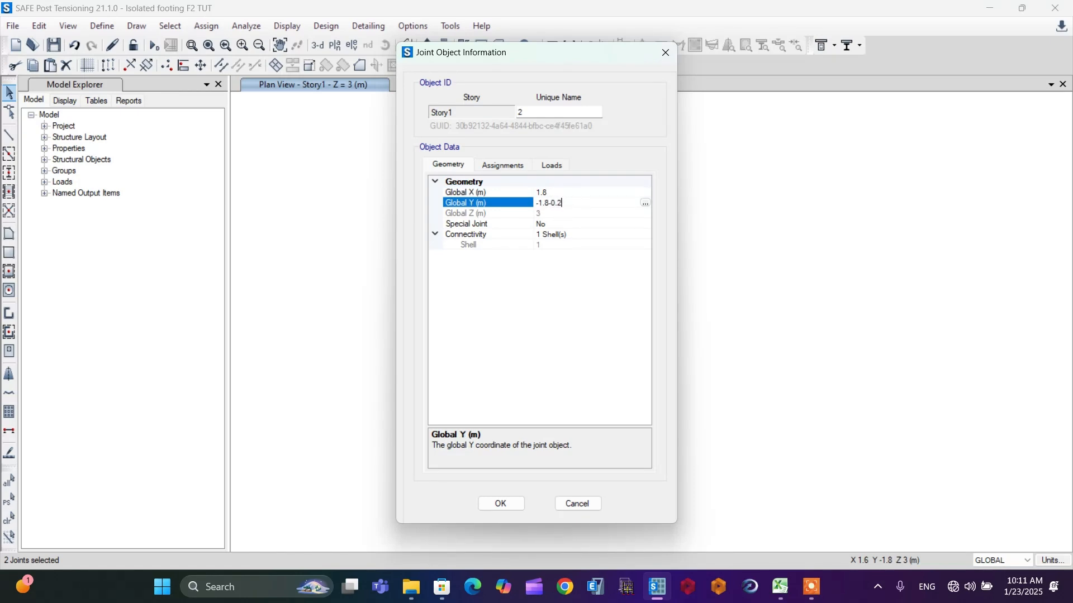
pyautogui.click(501, 504)
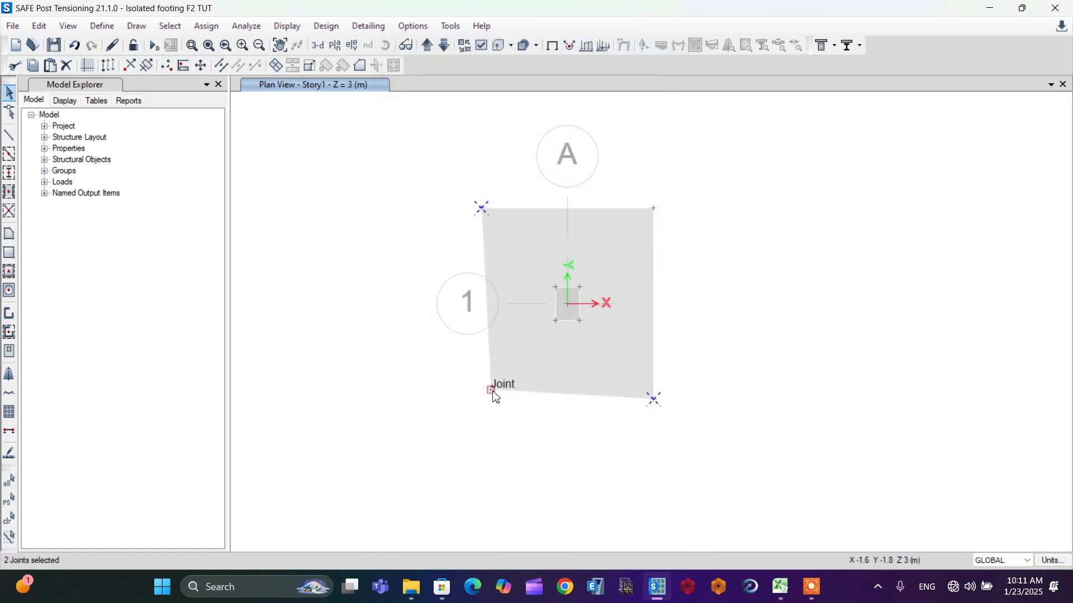
# Step: Move the footing's lower-left corner joint to X -1.8 m and Y -2 m, and clear the joint selection
pyautogui.rightClick(493, 394)
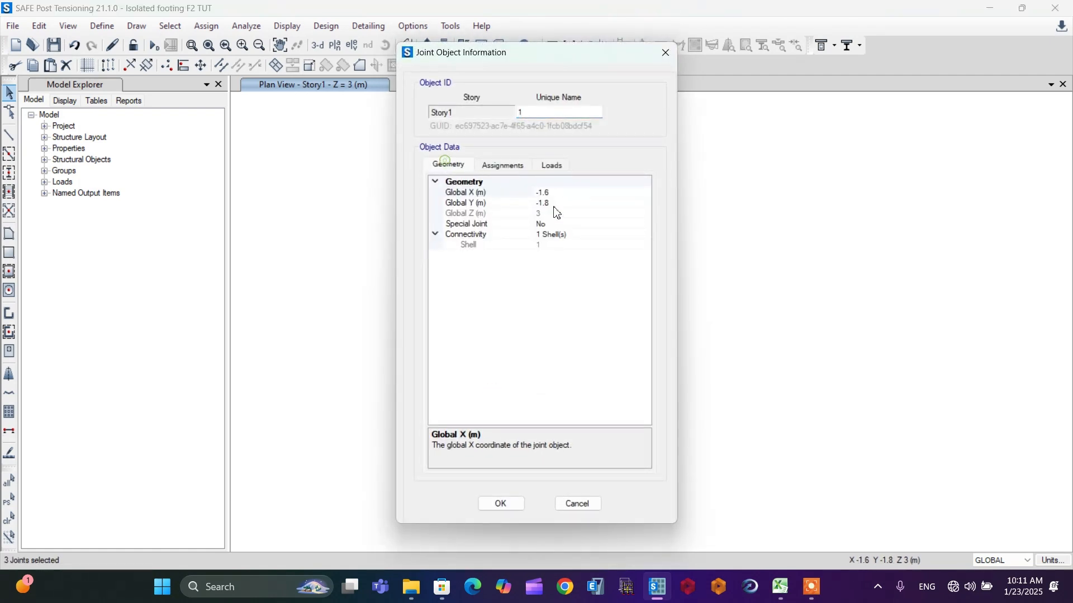
pyautogui.click(563, 193)
pyautogui.write('-0.2')
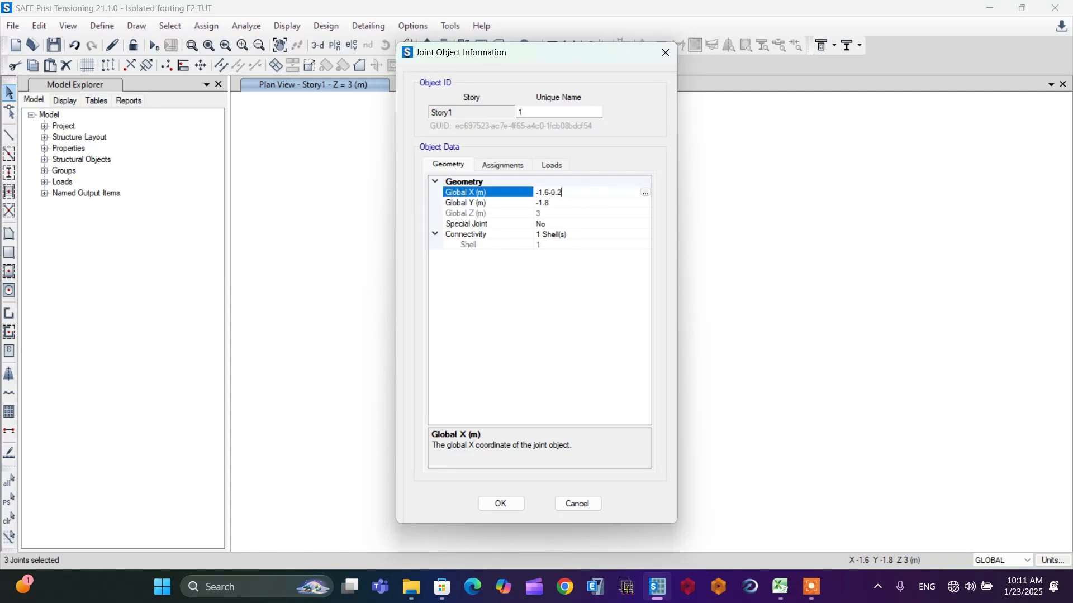
pyautogui.click(557, 204)
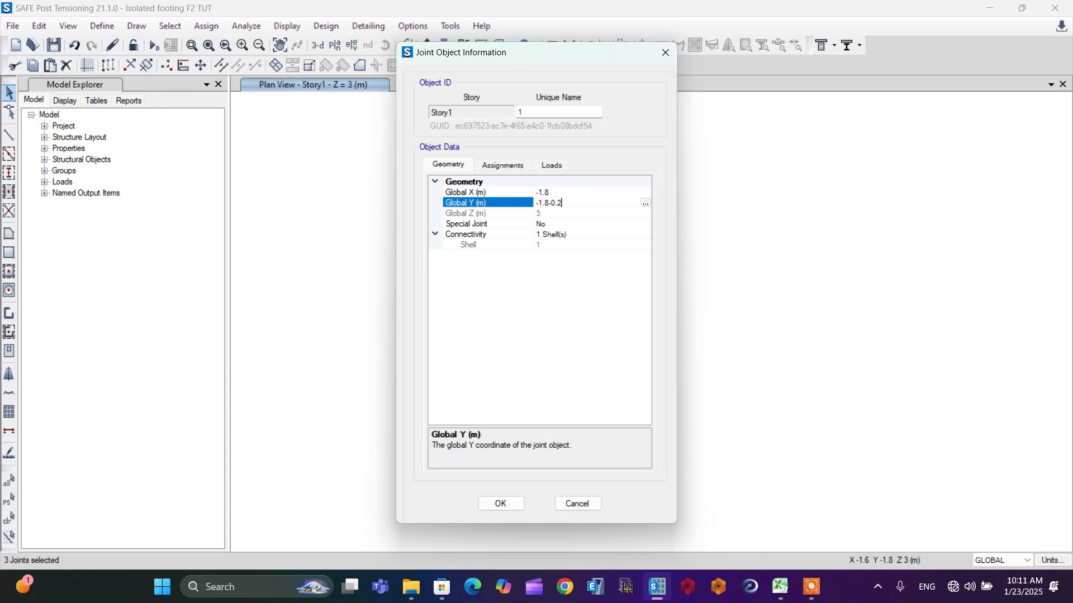
pyautogui.write('-0.2')
pyautogui.click(499, 506)
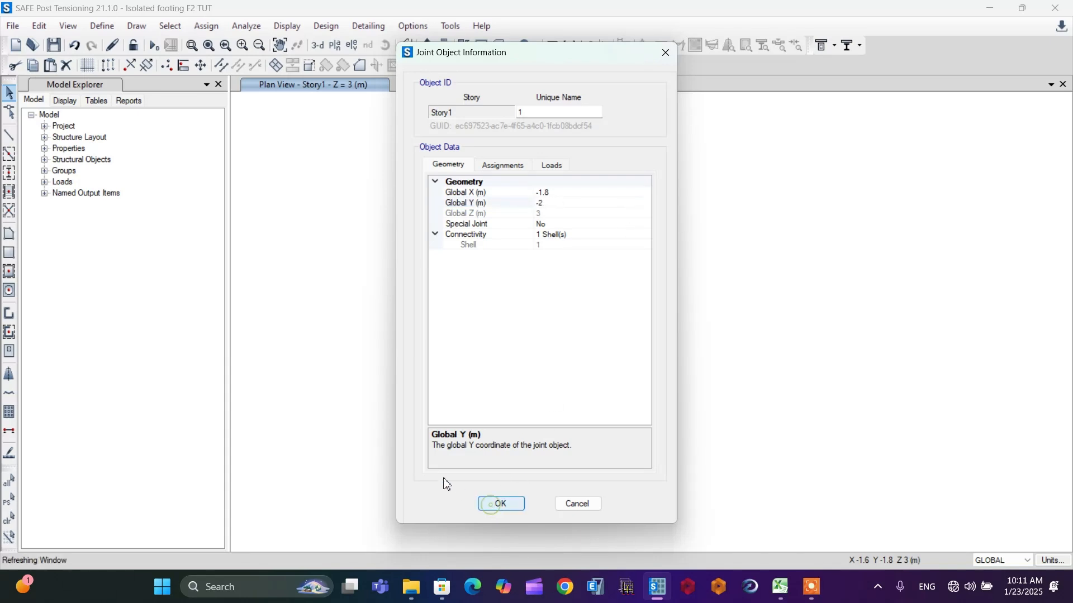
pyautogui.press('Escape')
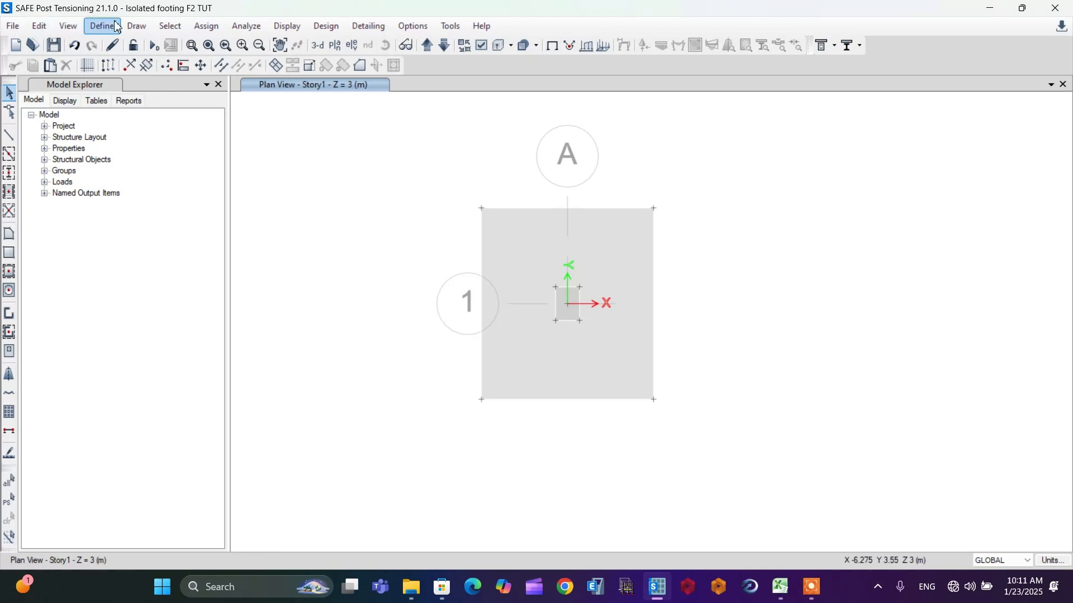
# Step: Measure the footing's left edge between its corner joints with a dimension line, without keeping the line
pyautogui.click(140, 27)
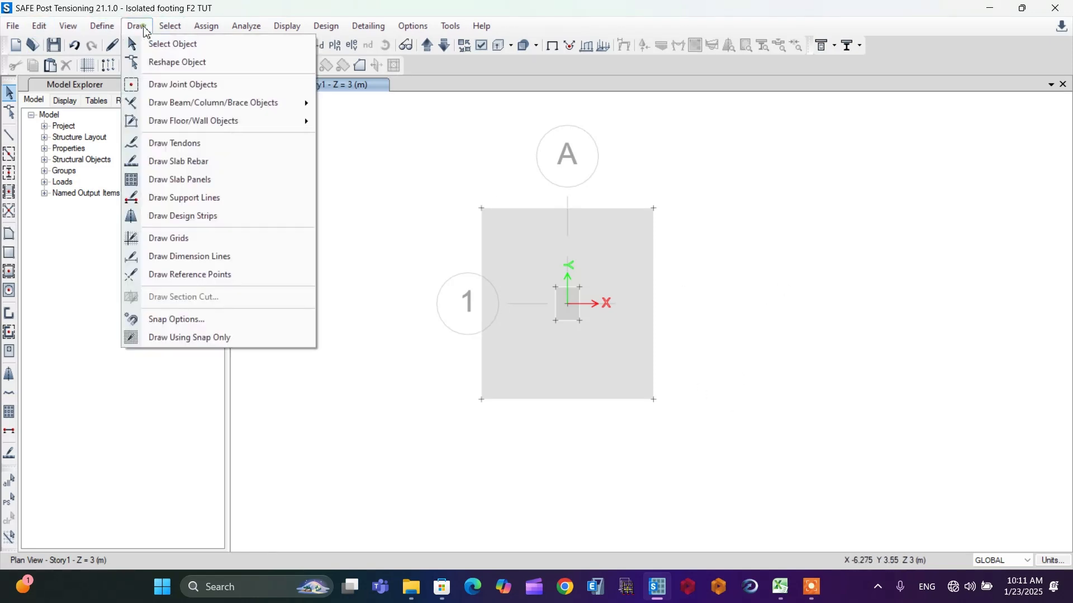
pyautogui.click(178, 256)
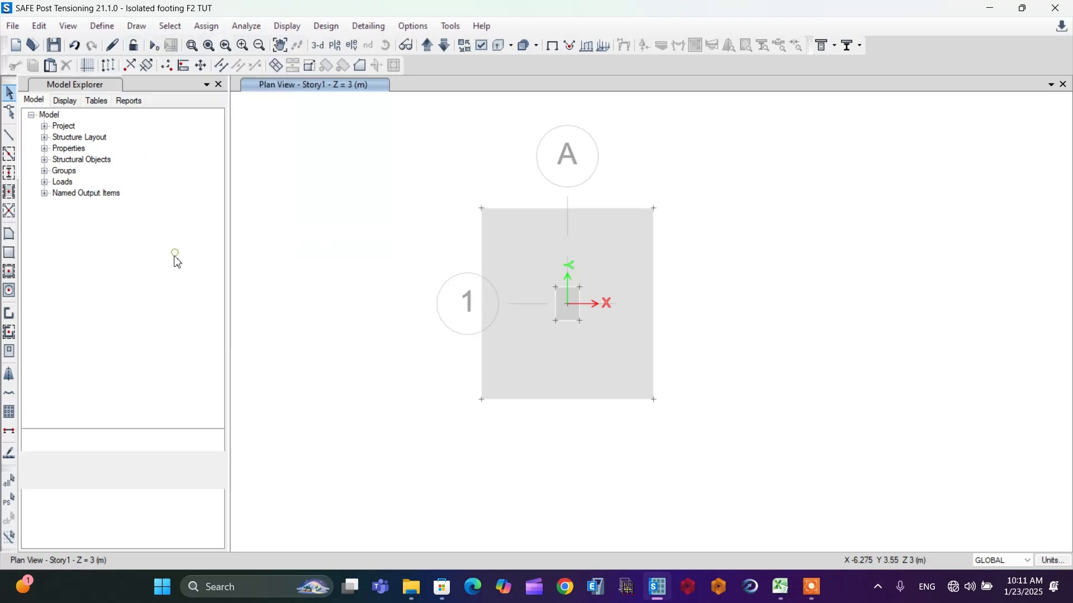
pyautogui.click(482, 208)
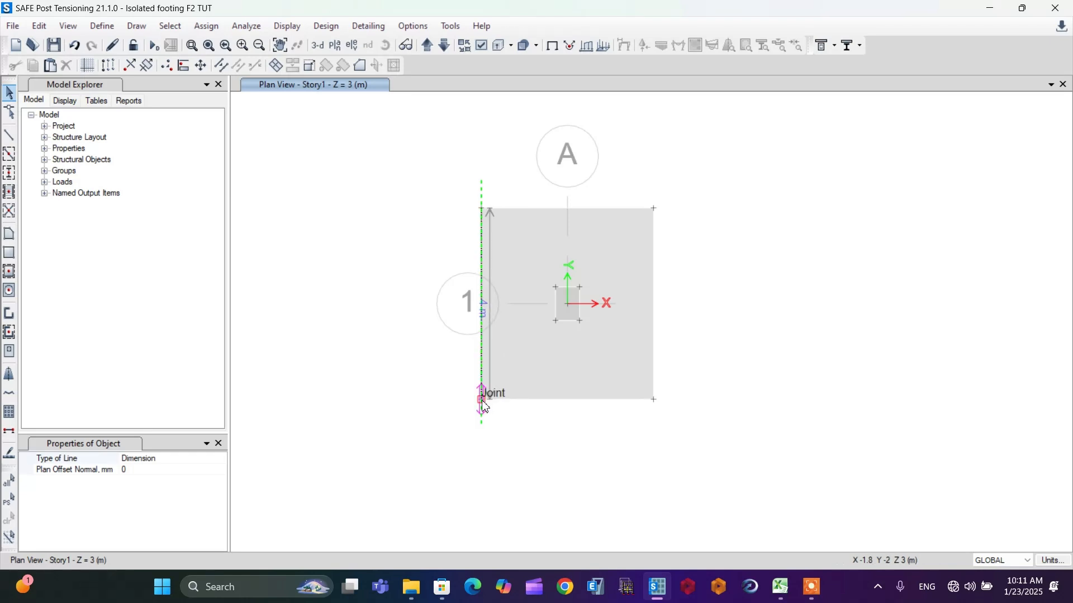
pyautogui.press('Escape')
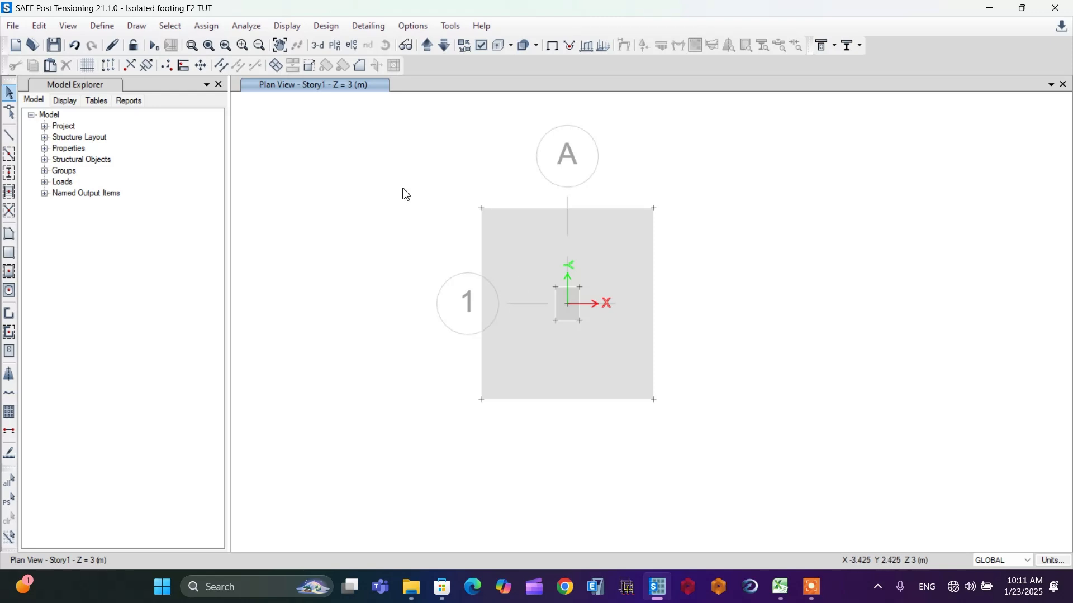
# Step: Run the analysis and design on the enlarged footing and dismiss the warning and analysis messages
pyautogui.click(247, 25)
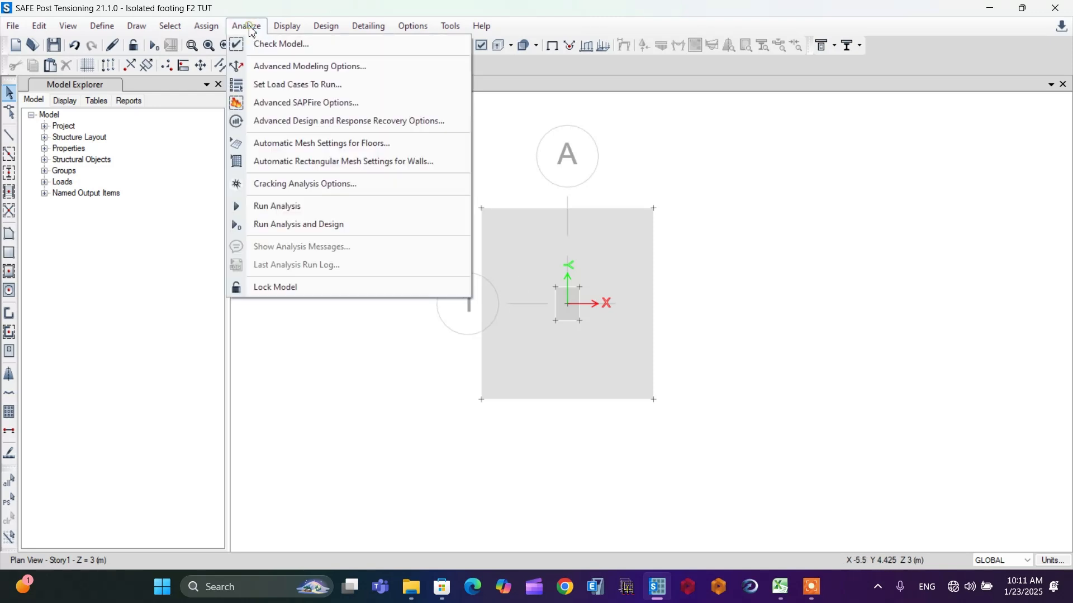
pyautogui.click(292, 226)
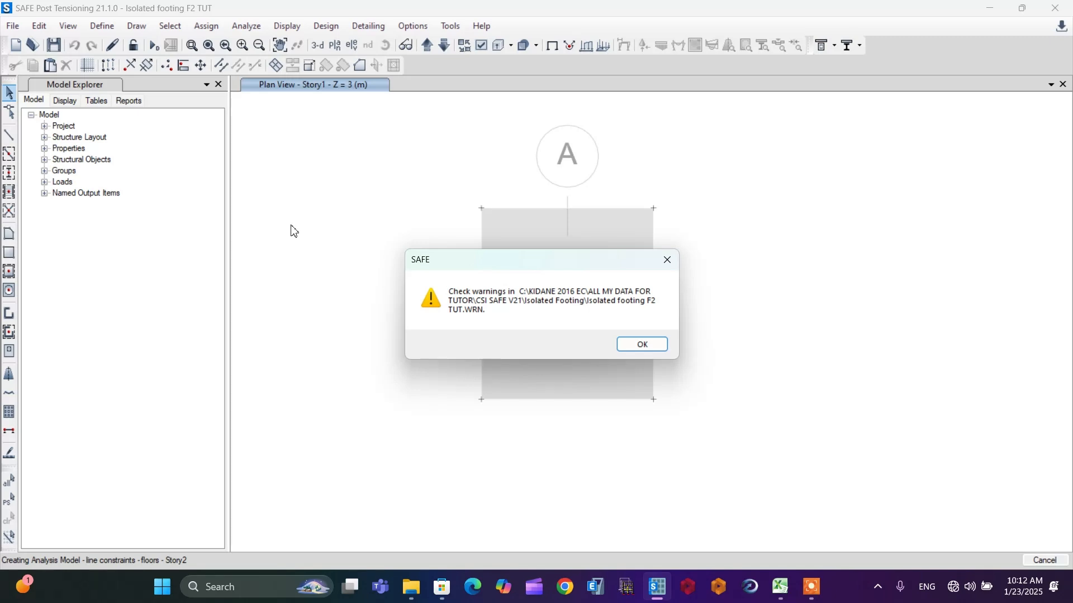
pyautogui.click(642, 344)
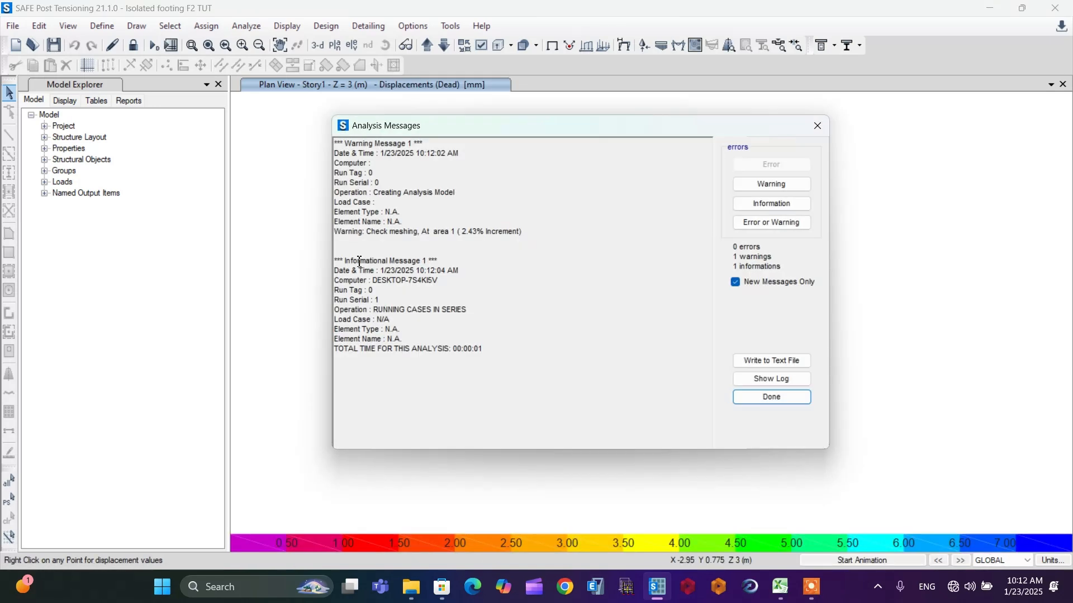
pyautogui.click(816, 126)
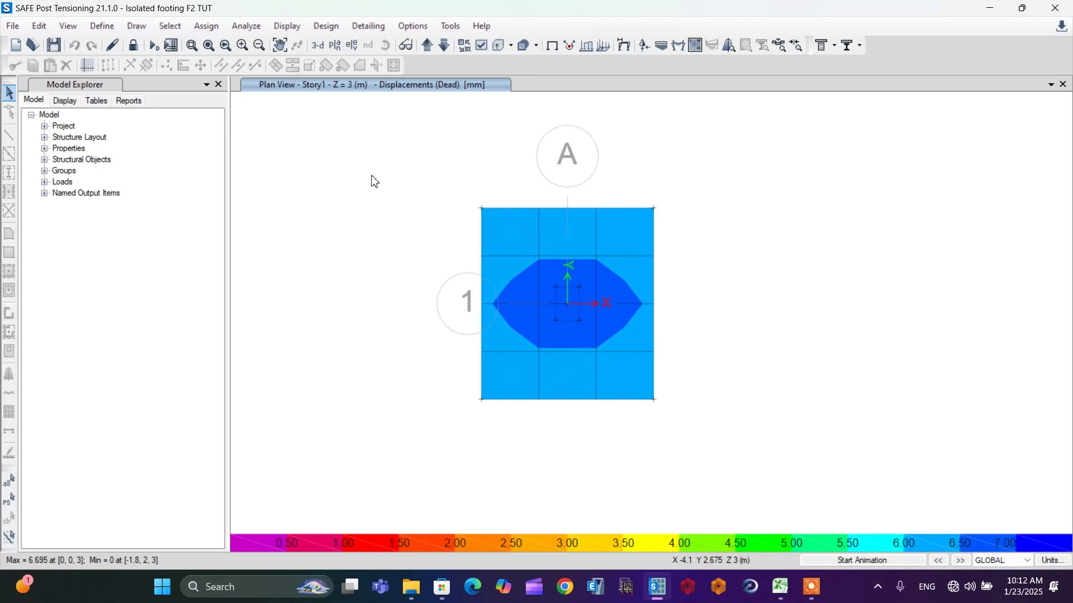
# Step: Show the enlarged footing's deformed shape for the Comb1 SURV combination and check it against the permissible settlement in the Excel sheet
pyautogui.click(287, 28)
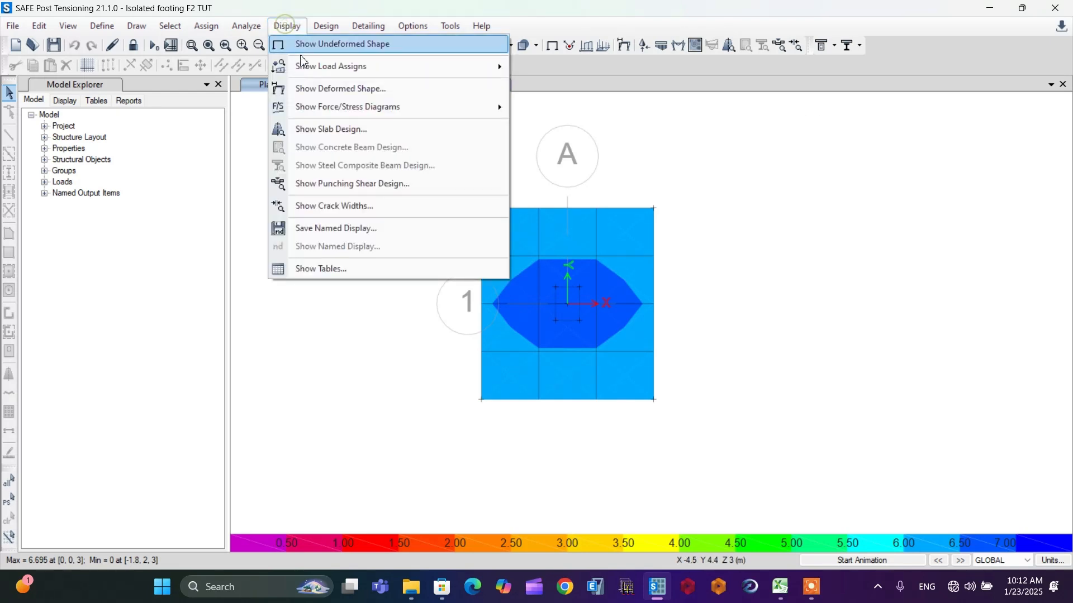
pyautogui.click(312, 89)
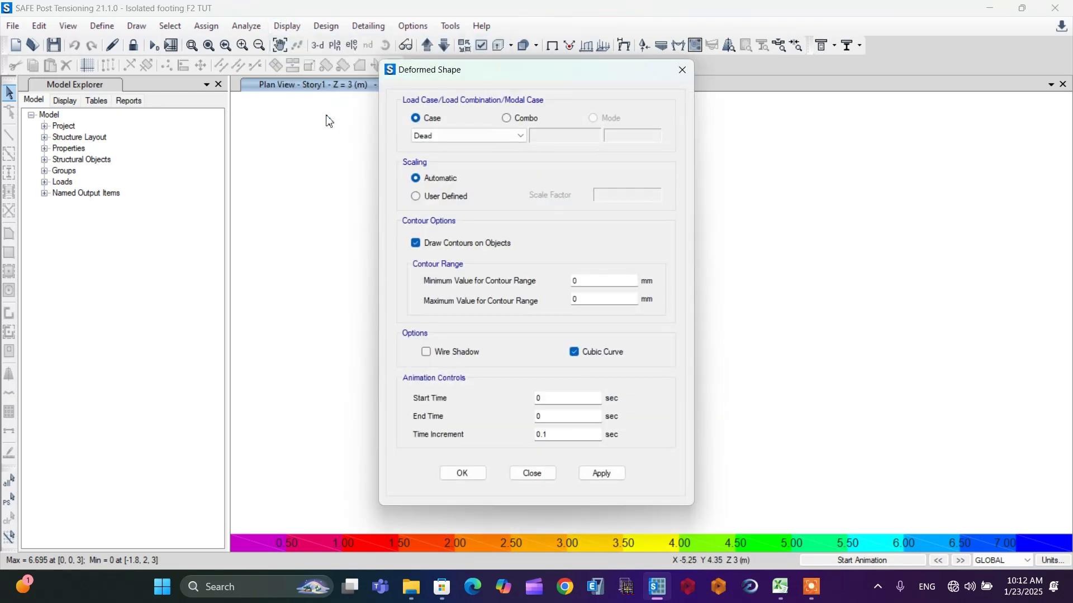
pyautogui.click(506, 118)
pyautogui.click(462, 473)
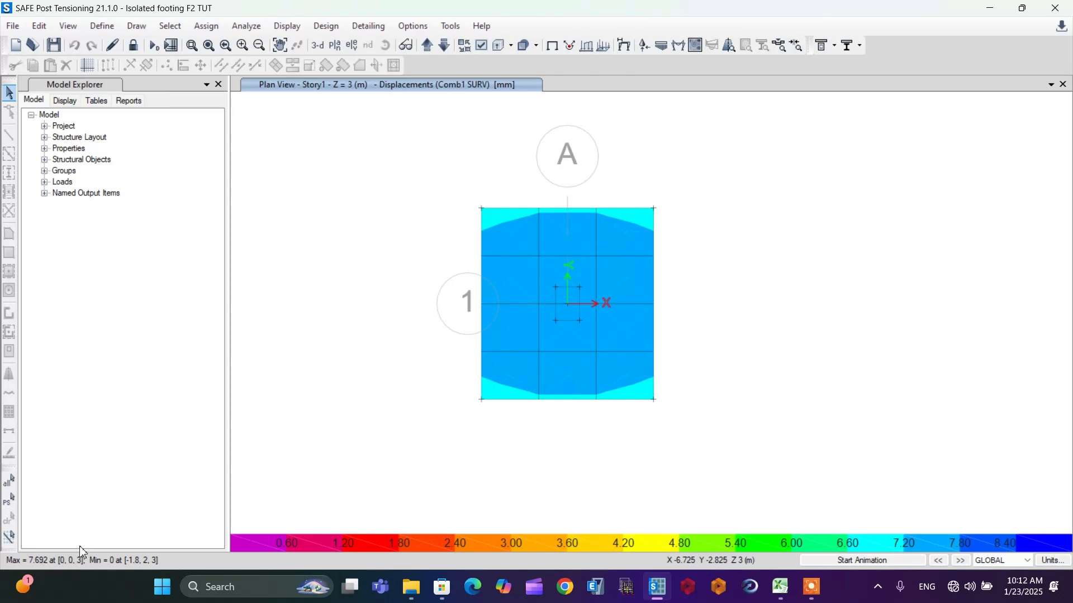
pyautogui.click(782, 591)
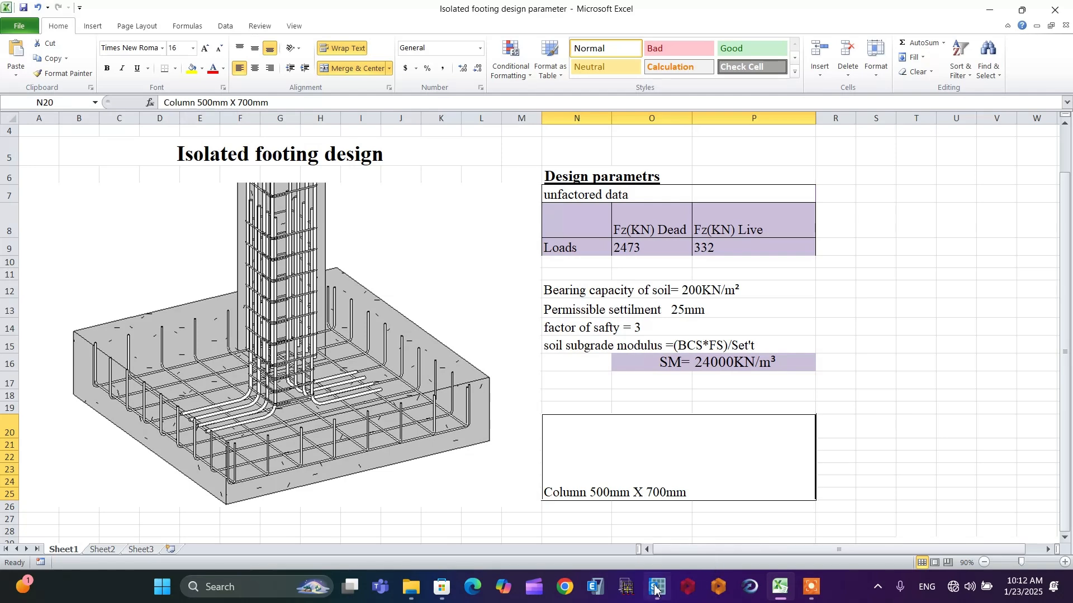
# Step: Switch to SAFE, show the Comb1 SURV soil pressure and check it against the soil bearing capacity in the Excel sheet
pyautogui.moveTo(659, 590)
pyautogui.click(667, 536)
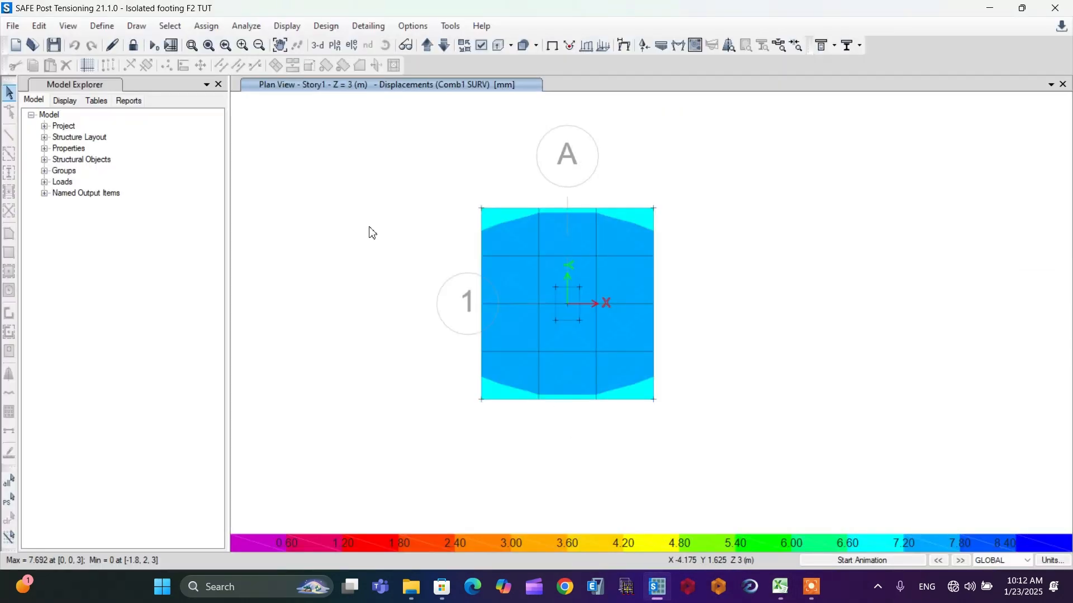
pyautogui.click(293, 28)
pyautogui.moveTo(302, 111)
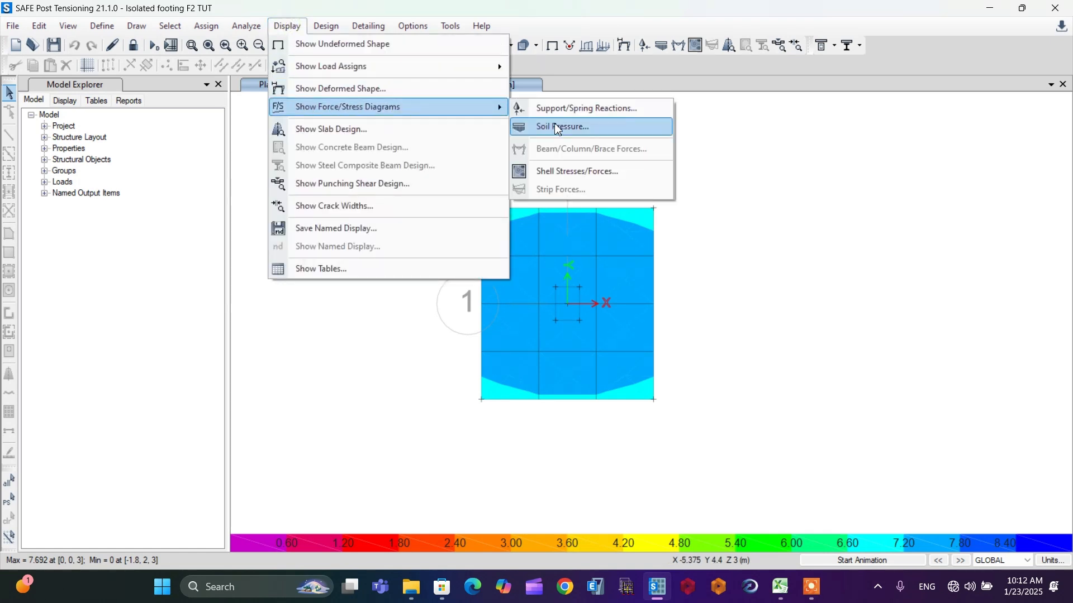
pyautogui.click(566, 133)
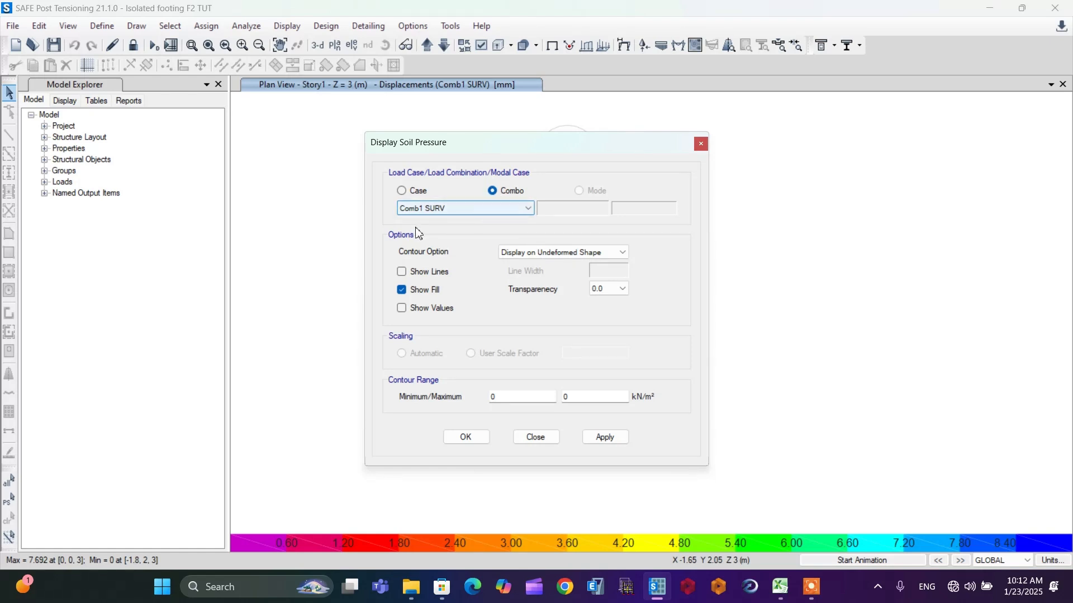
pyautogui.click(466, 438)
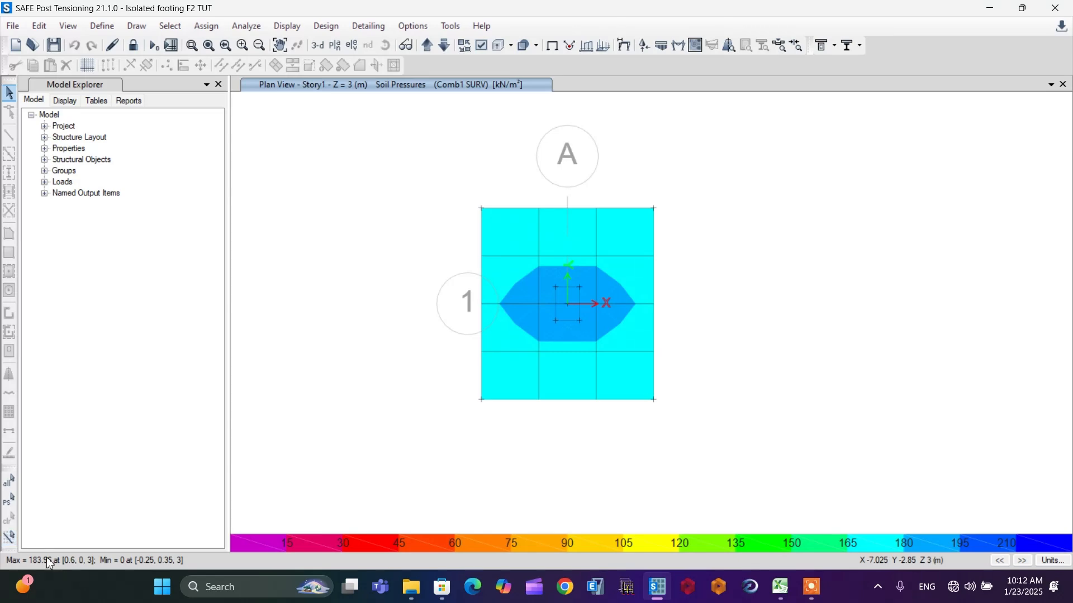
pyautogui.click(780, 587)
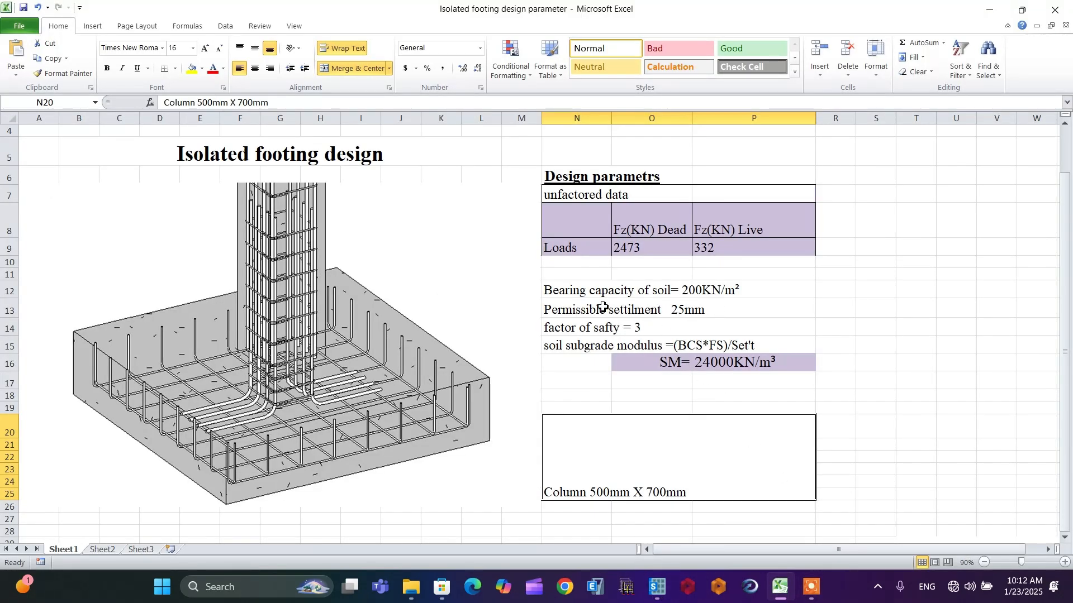
pyautogui.click(780, 586)
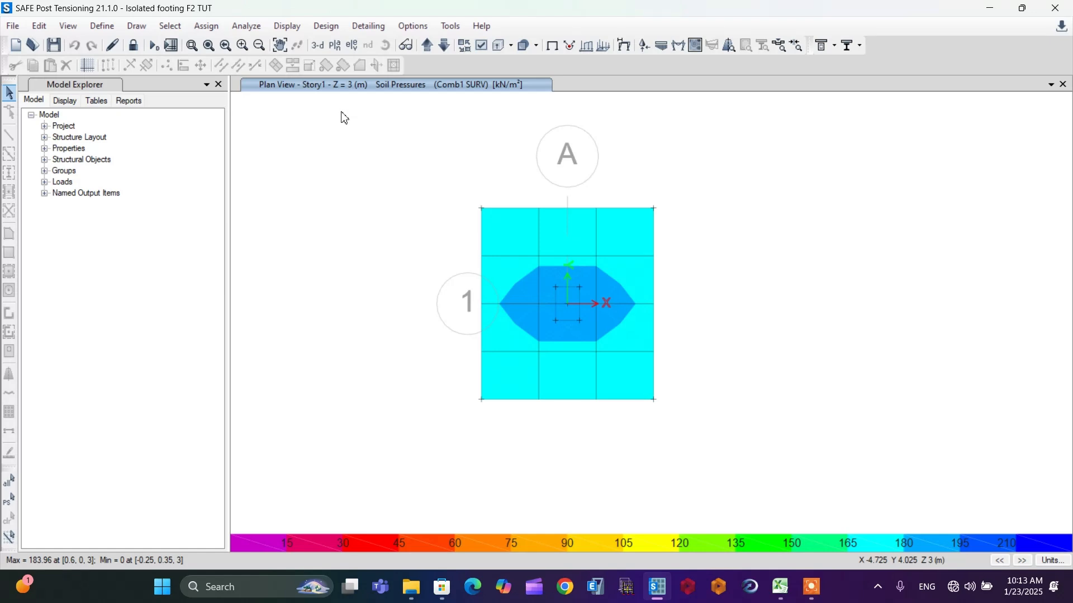
# Step: Back in SAFE, display the punching shear design and examine the demand/capacity ratio at the column
pyautogui.moveTo(552, 330)
pyautogui.click(287, 28)
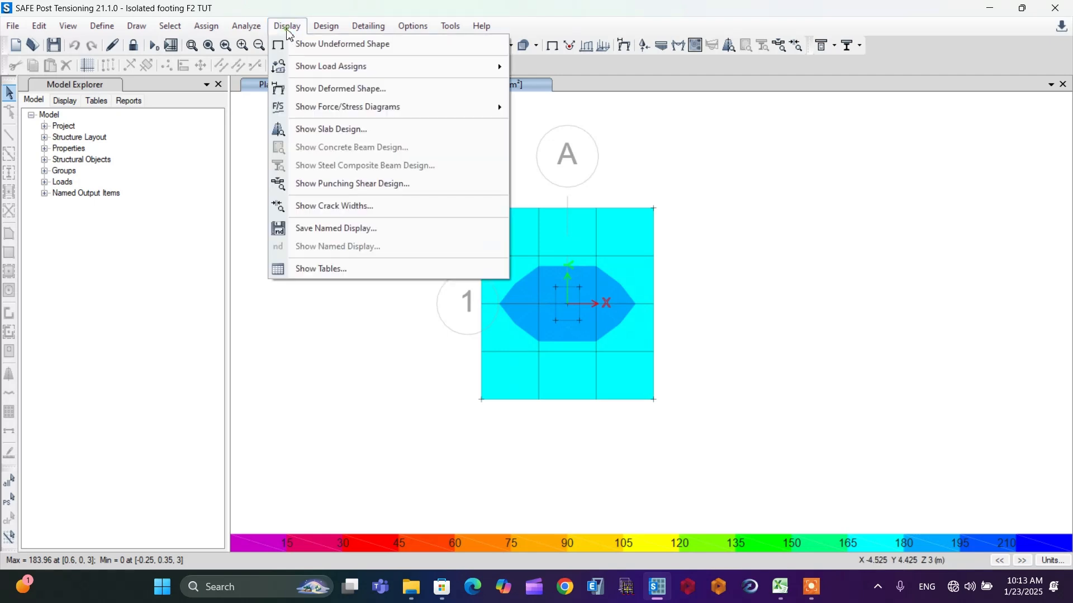
pyautogui.click(329, 189)
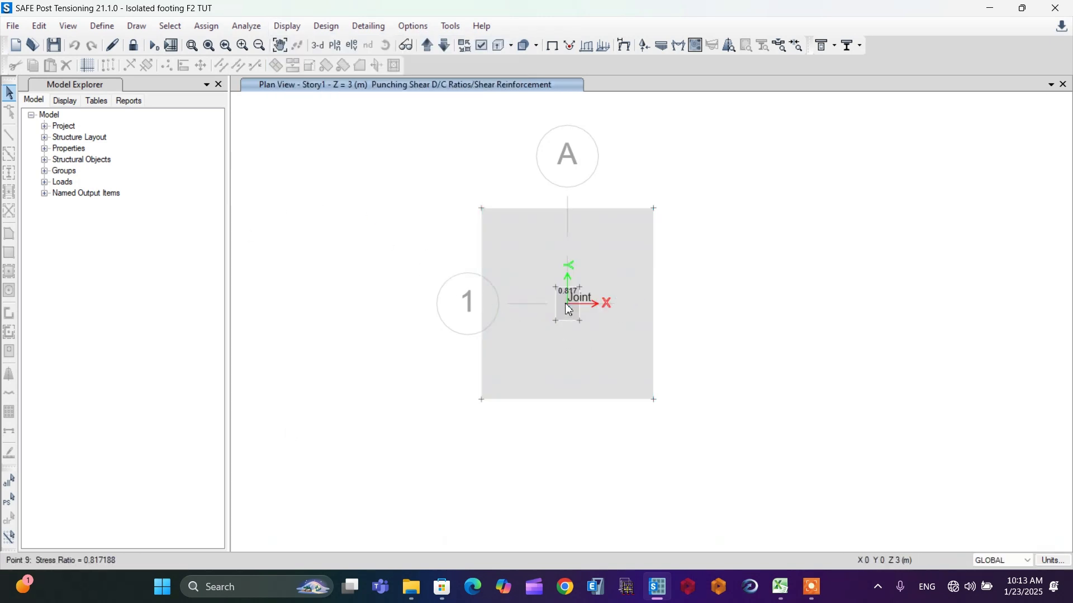
pyautogui.scroll(3, 590, 294)
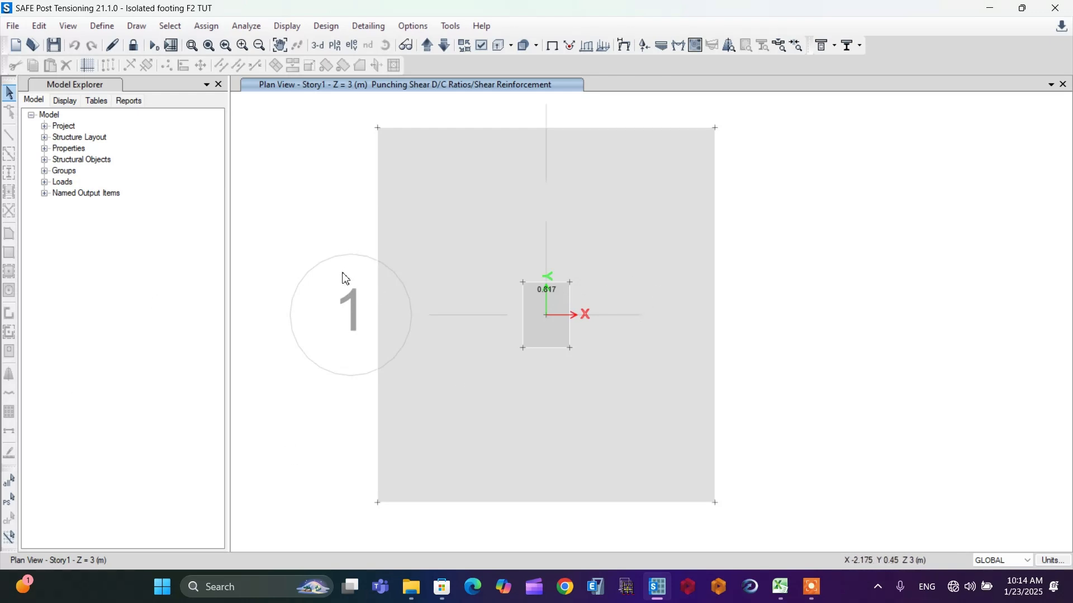
pyautogui.scroll(-2, 515, 321)
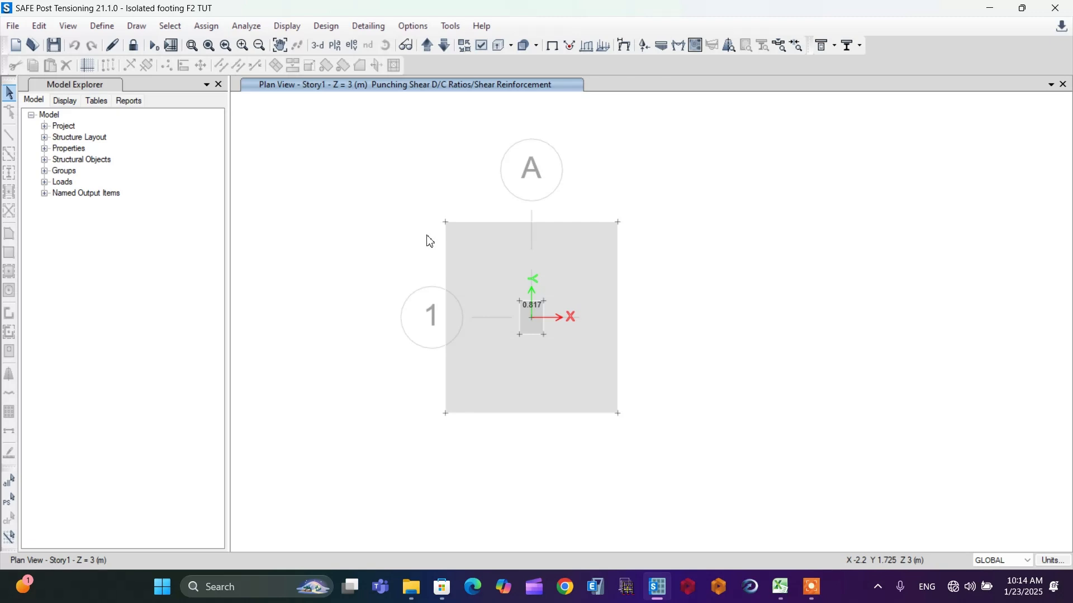
# Step: Unlock the model and accept deleting the analysis results
pyautogui.click(133, 45)
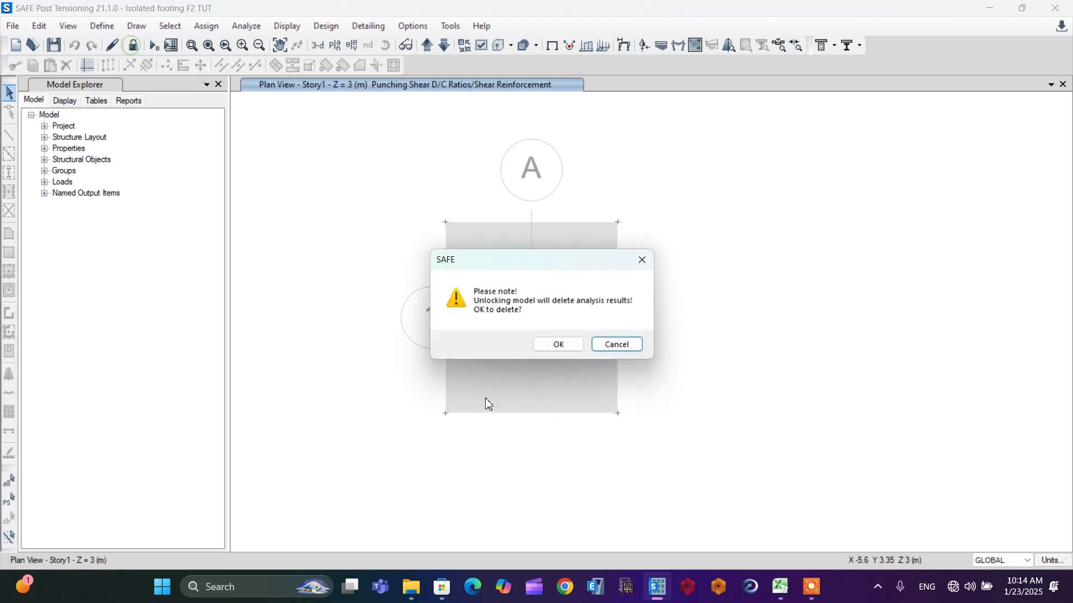
pyautogui.click(564, 345)
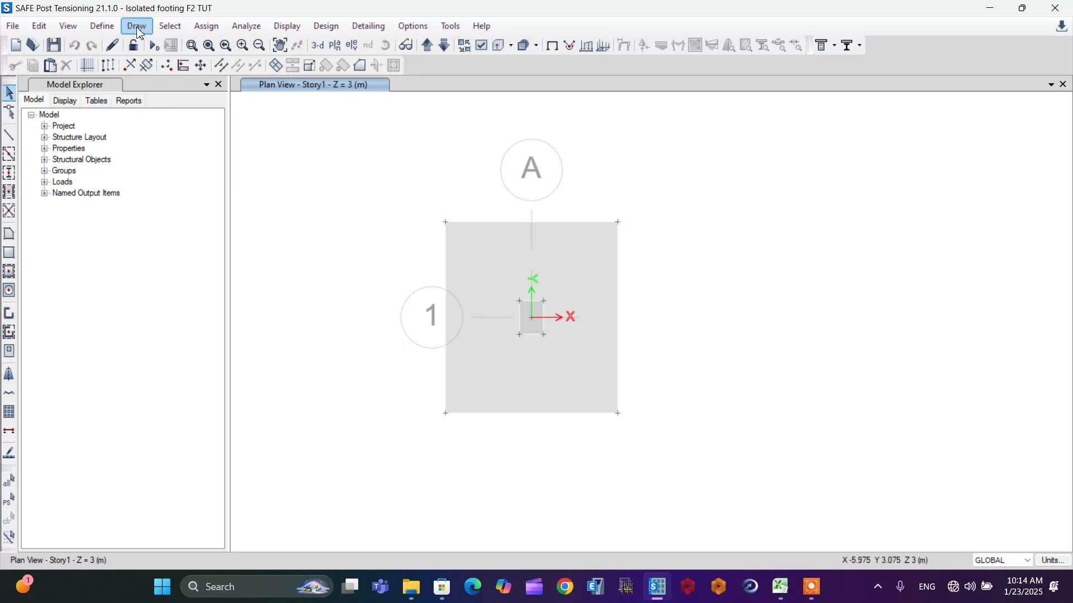
pyautogui.click(39, 26)
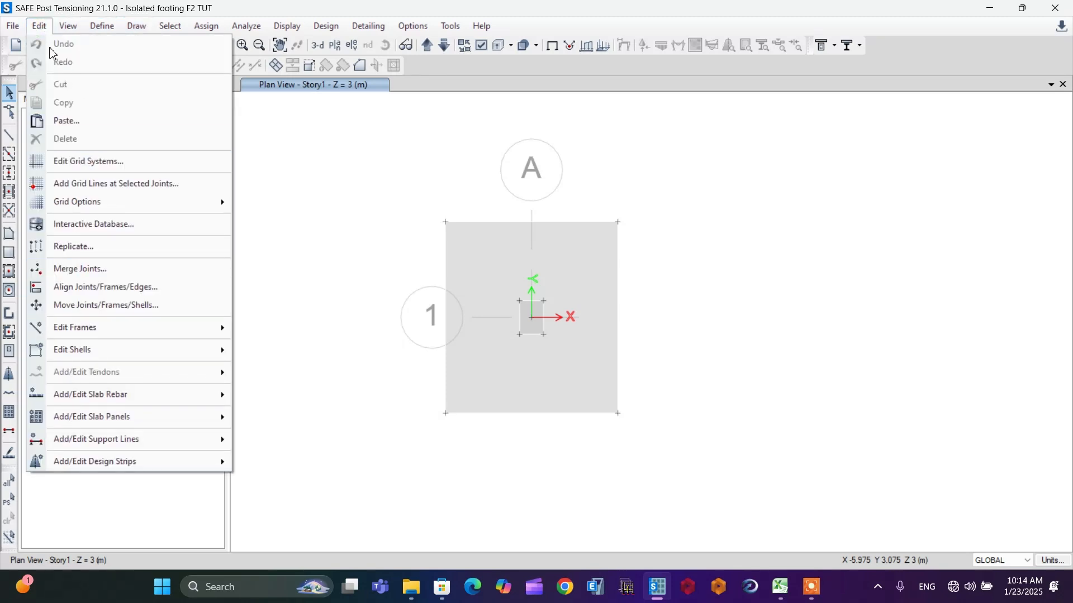
pyautogui.moveTo(162, 462)
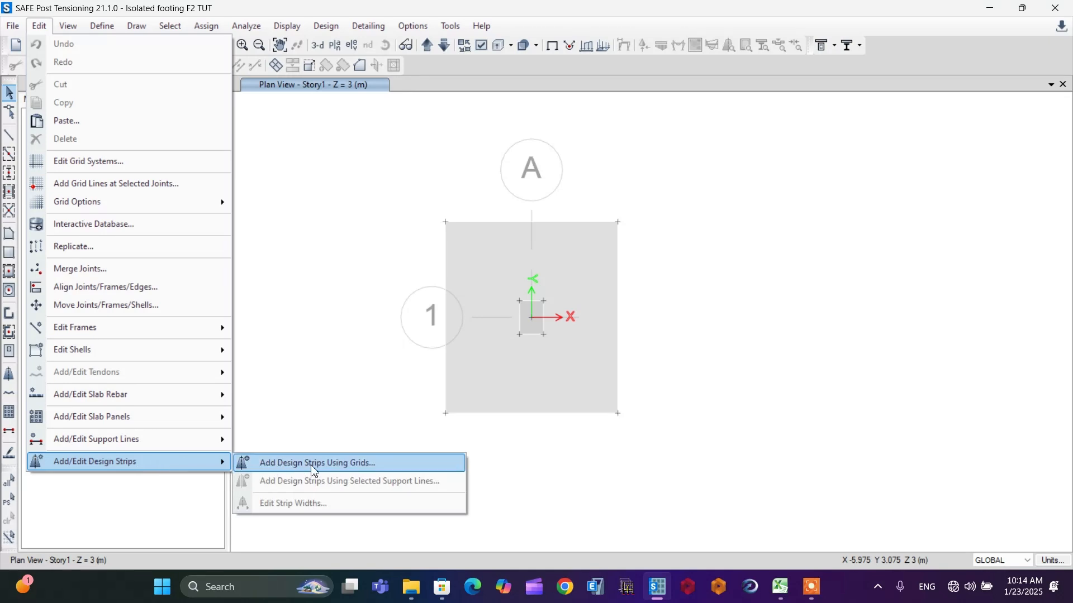
# Step: Start drawing design strips with the start and end widths on both sides set to 500 mm
pyautogui.click(138, 28)
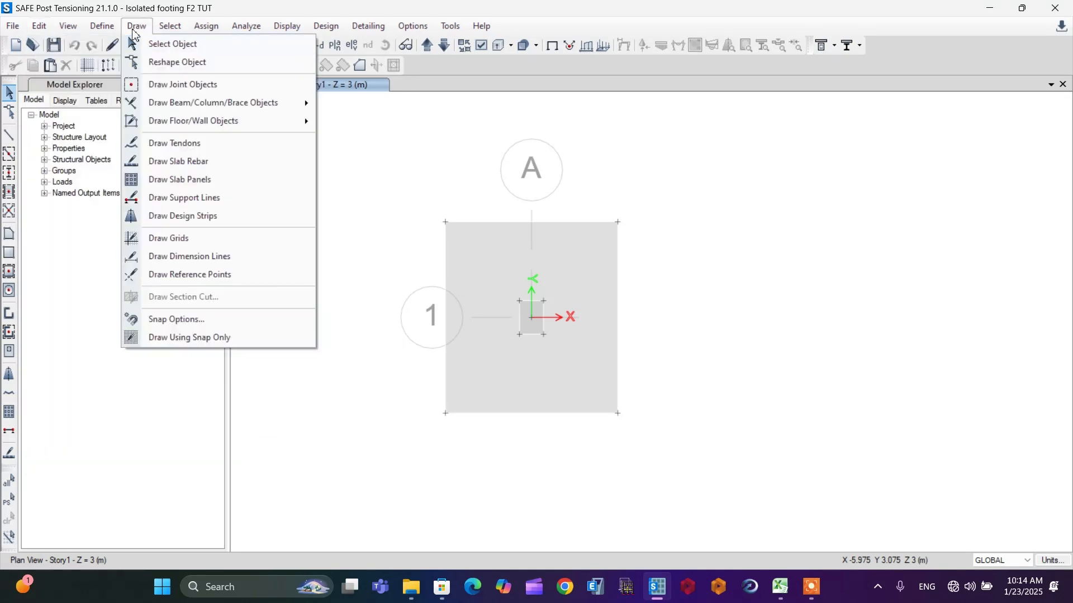
pyautogui.click(168, 222)
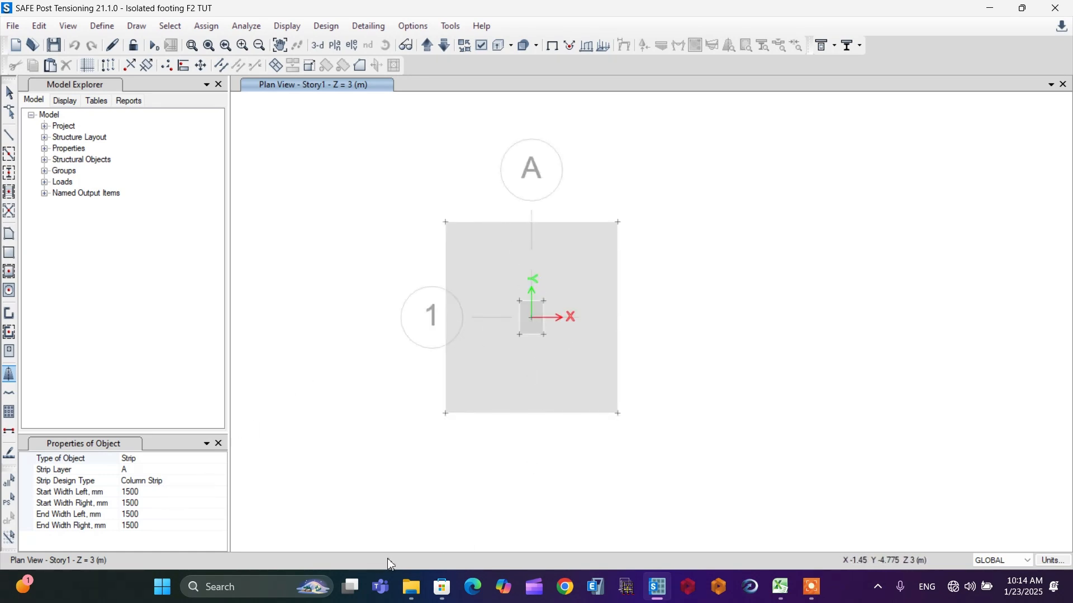
pyautogui.click(130, 492)
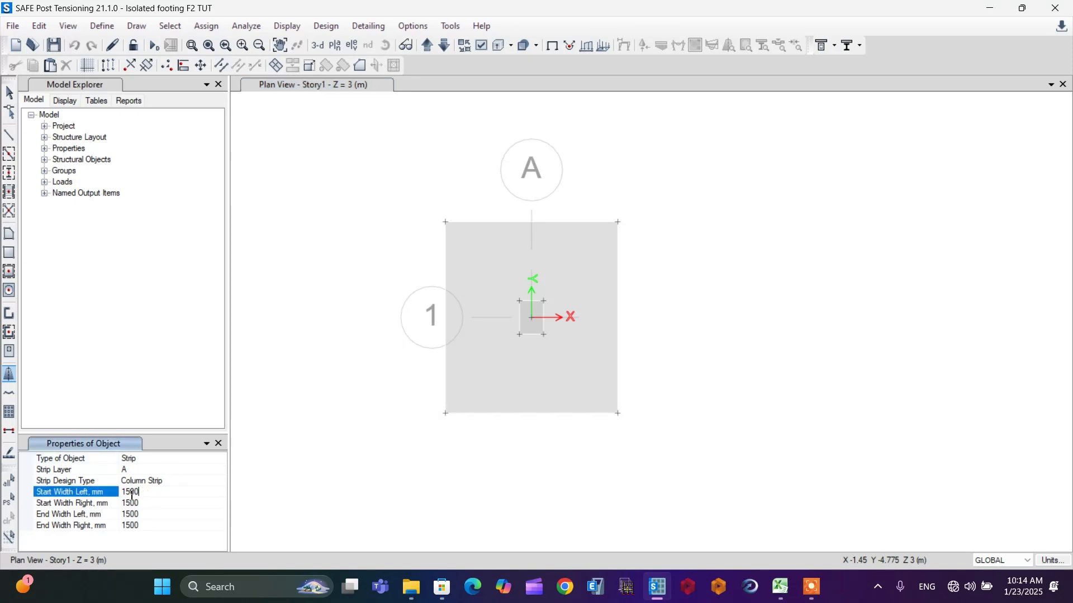
pyautogui.moveTo(132, 493); pyautogui.dragTo(120, 496)
pyautogui.write('0')
pyautogui.click(130, 504)
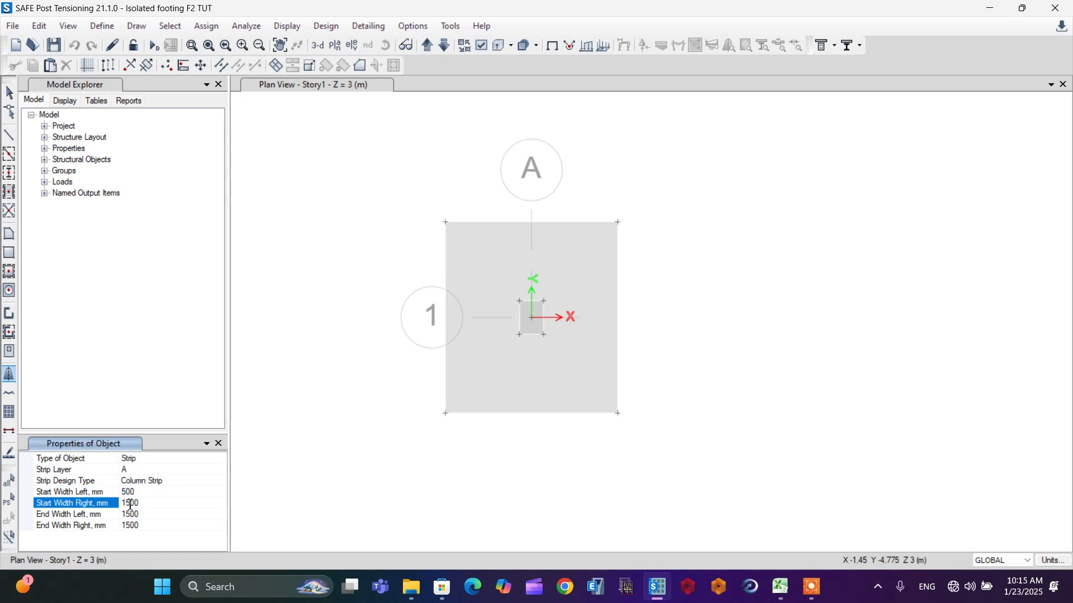
pyautogui.press('Delete')
pyautogui.click(129, 514)
pyautogui.press('Delete')
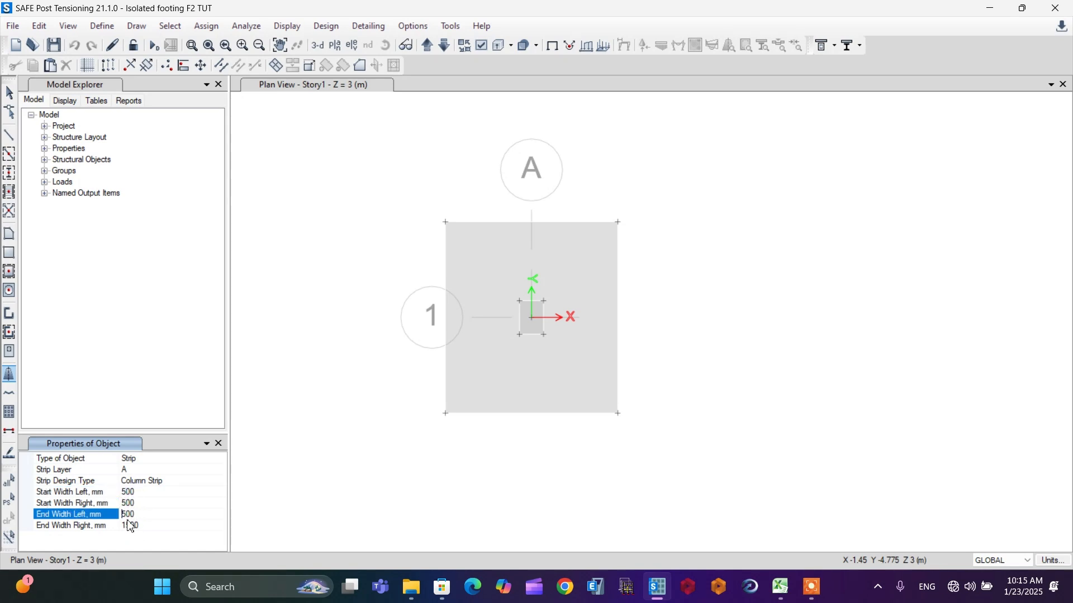
pyautogui.click(130, 526)
pyautogui.press('Delete')
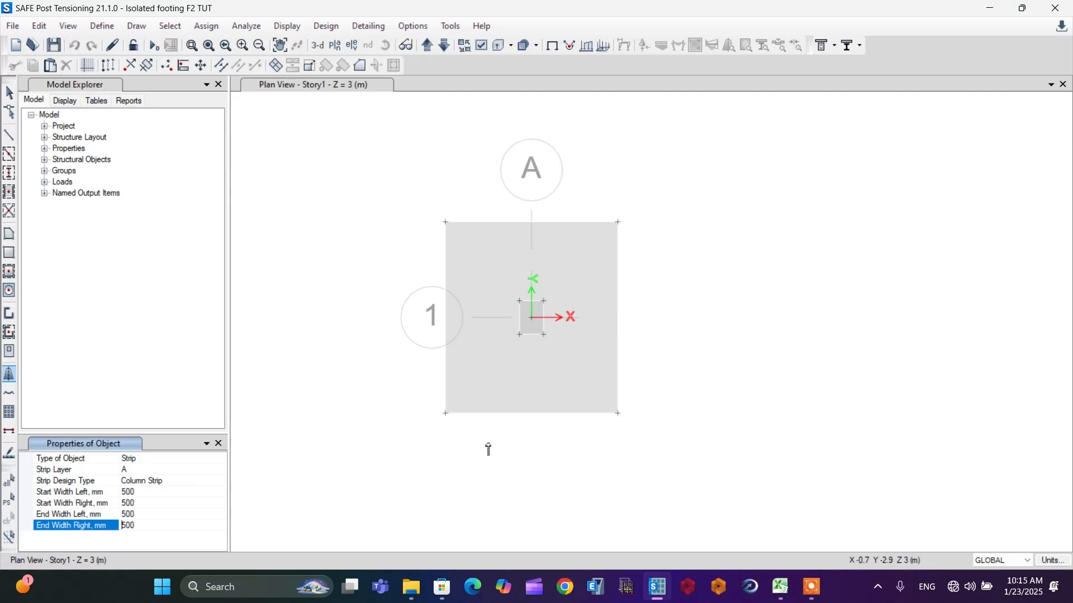
# Step: Enable snapping to line ends and midpoints in the snap options
pyautogui.rightClick(620, 510)
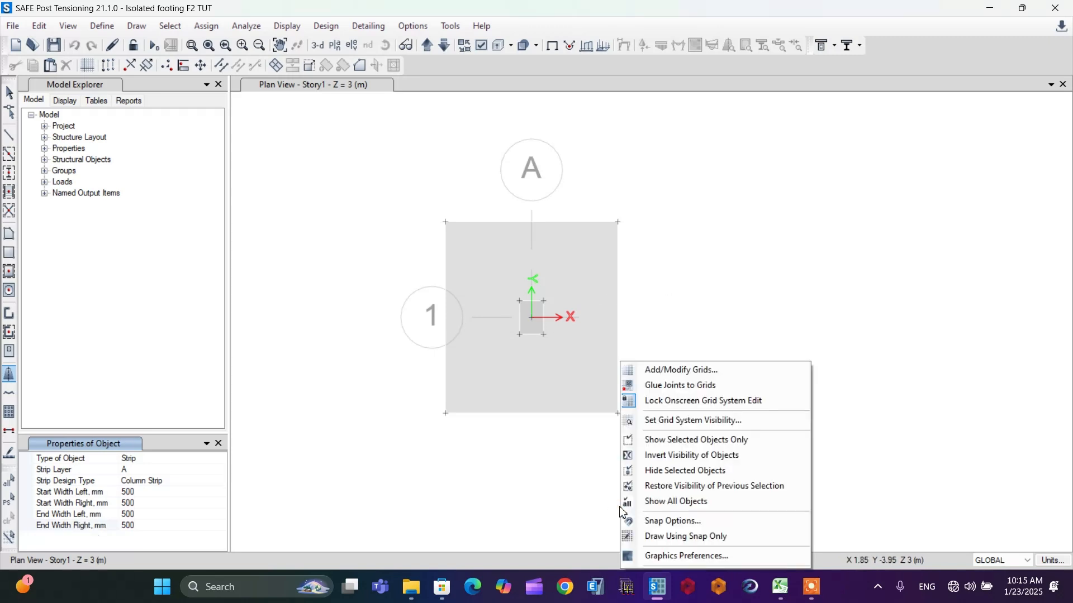
pyautogui.click(655, 523)
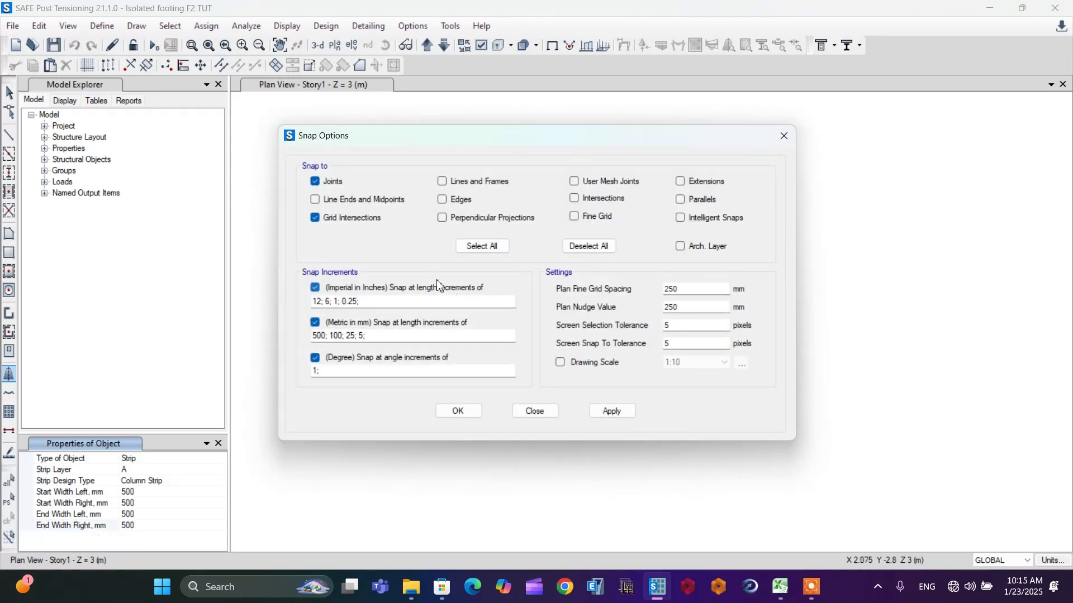
pyautogui.click(316, 200)
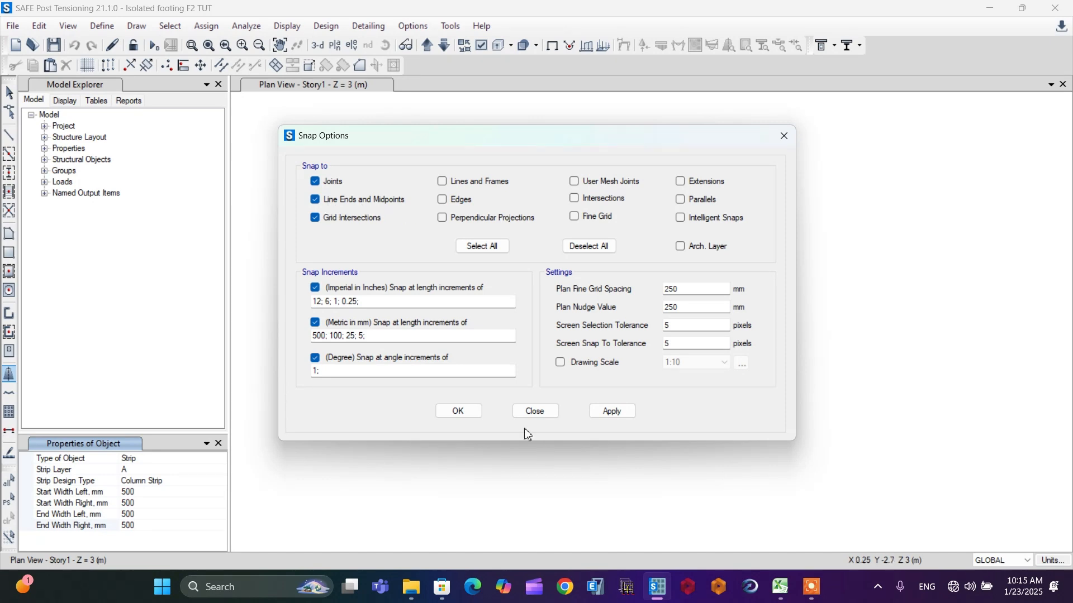
pyautogui.click(459, 413)
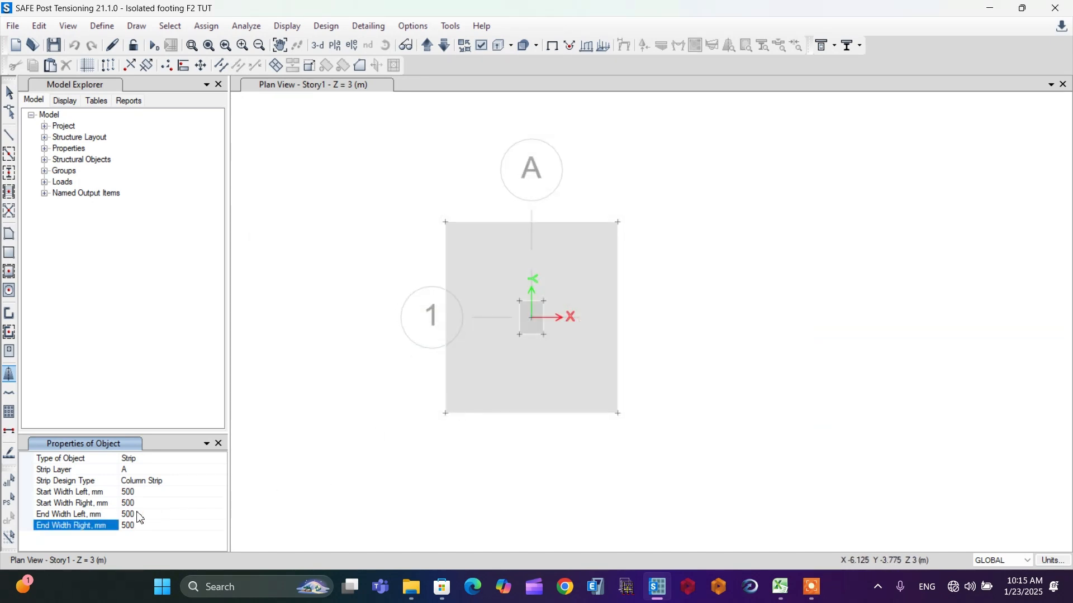
# Step: Draw a layer A column strip along grid 1, from the midpoint of the footing's left edge to that of its right edge
pyautogui.click(445, 317)
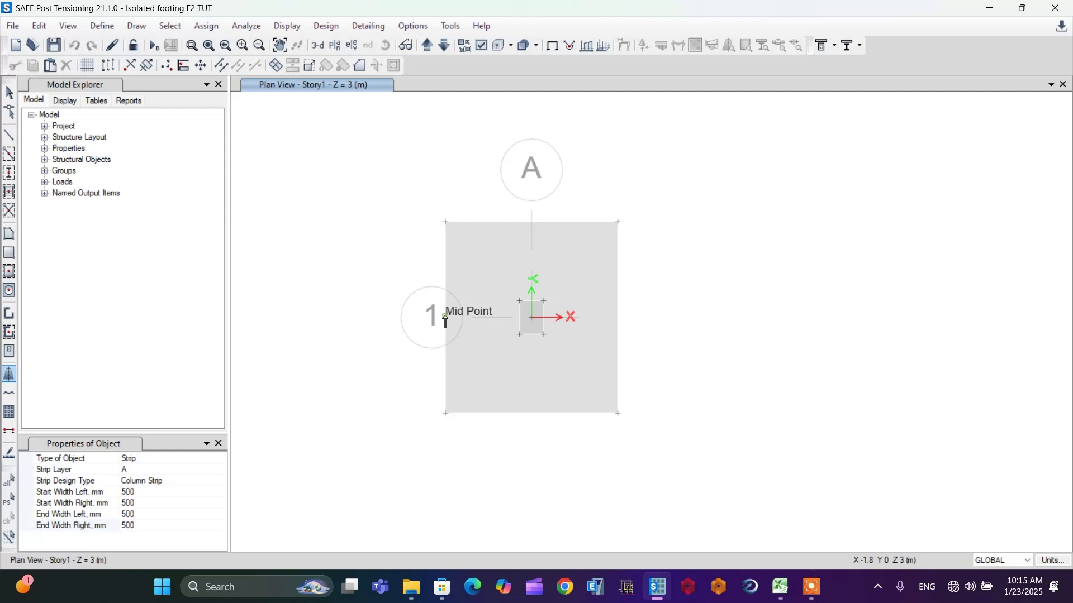
pyautogui.click(618, 318)
pyautogui.rightClick(654, 334)
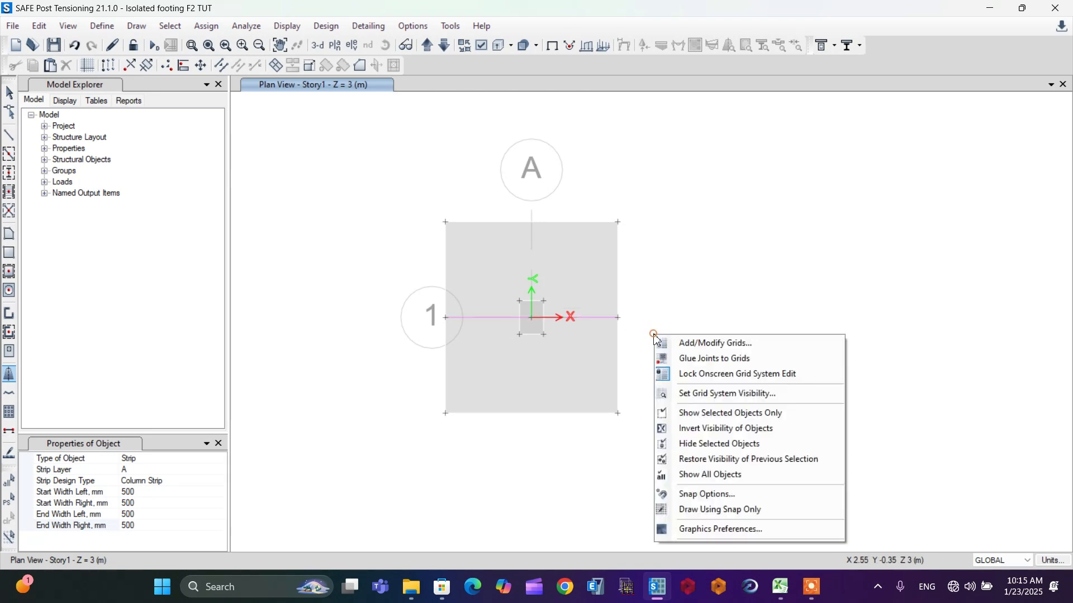
pyautogui.press('Escape')
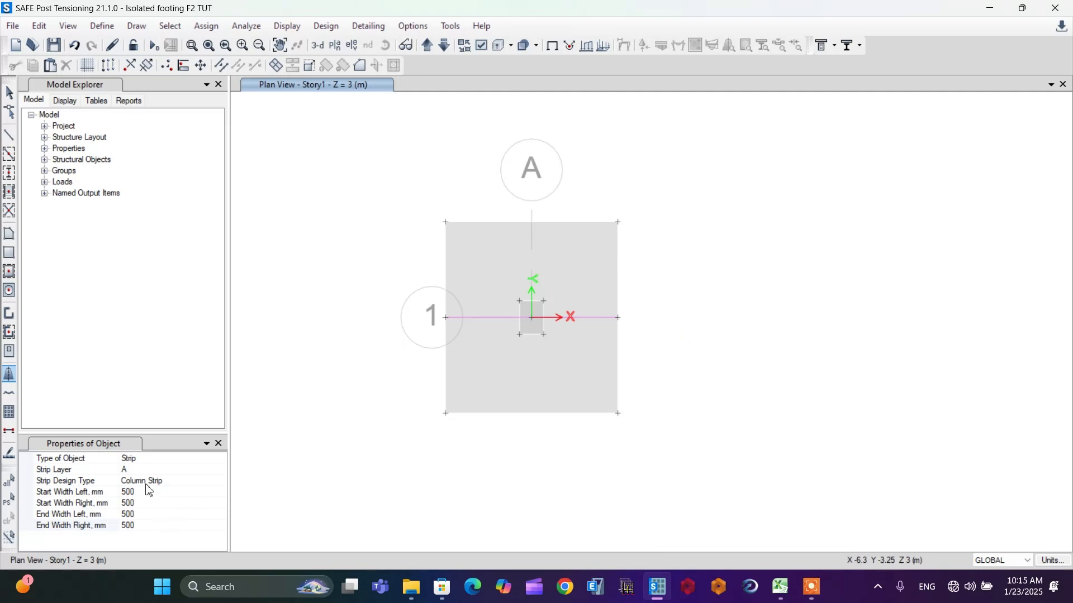
# Step: Set the strip layer to B and draw a column strip along grid A between the midpoints of the footing's bottom and top edges
pyautogui.click(147, 462)
pyautogui.click(192, 468)
pyautogui.click(221, 470)
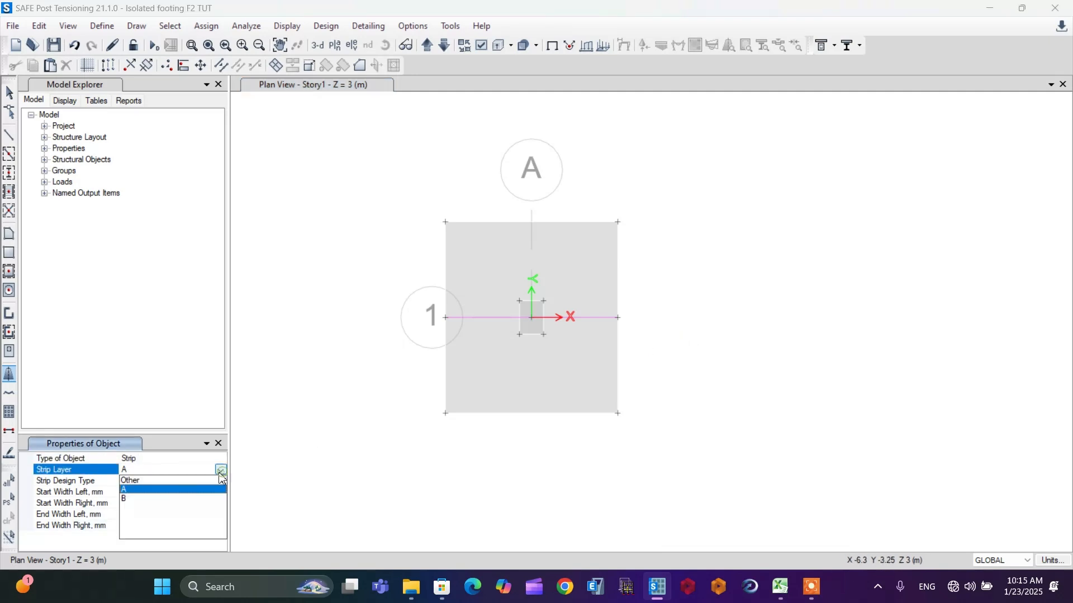
pyautogui.click(131, 499)
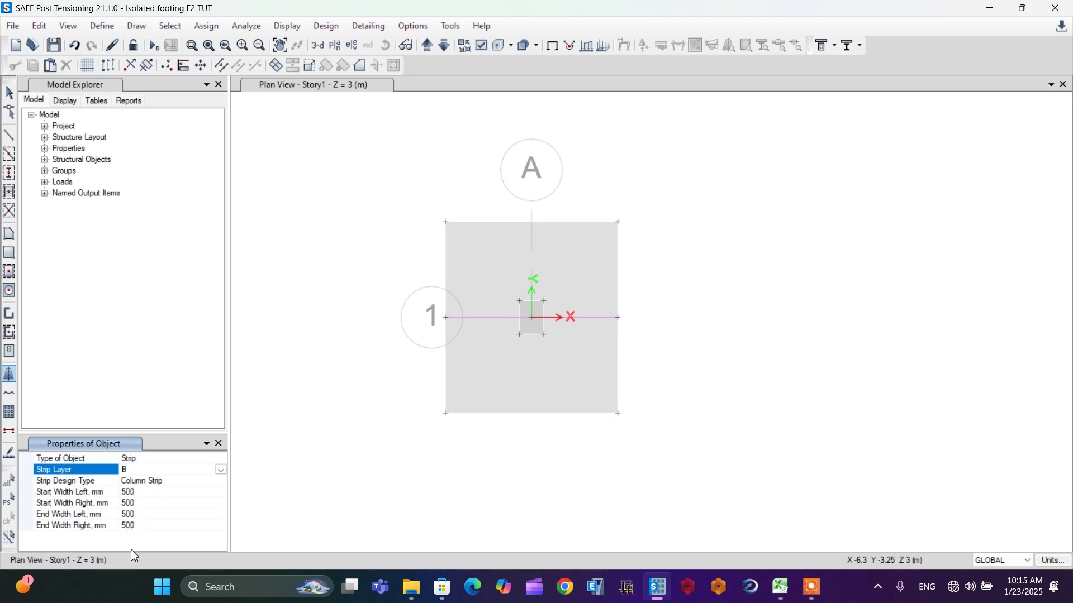
pyautogui.click(531, 413)
pyautogui.click(531, 222)
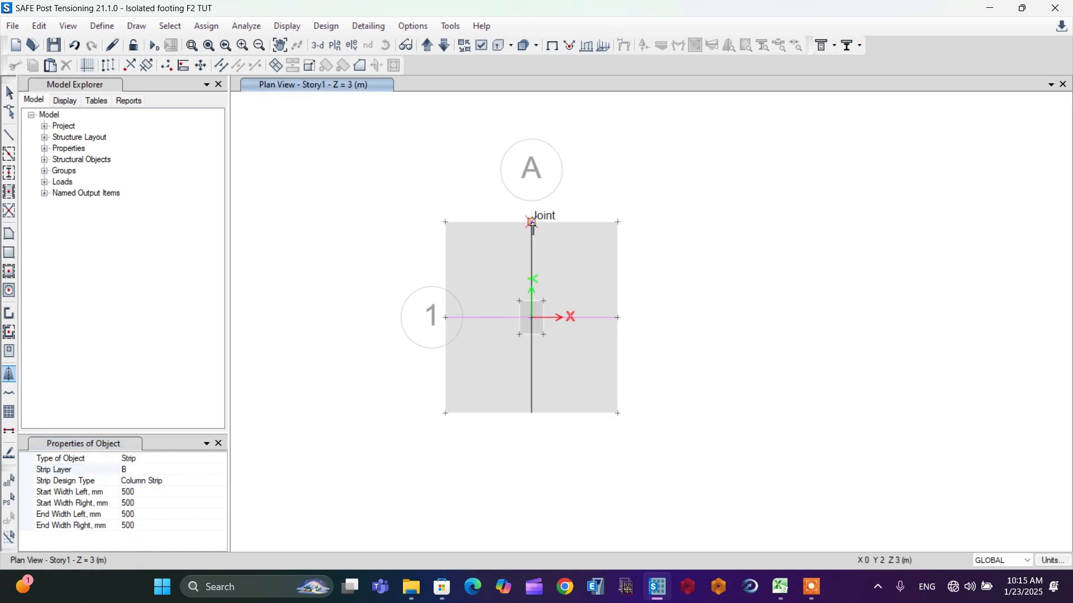
pyautogui.rightClick(532, 223)
pyautogui.press('Escape')
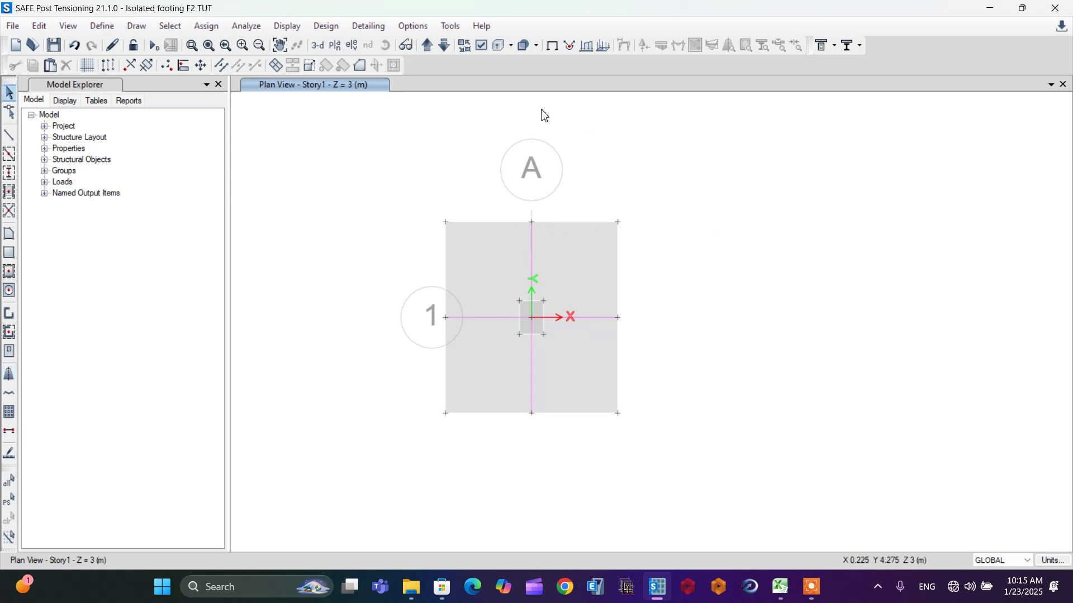
# Step: Turn on the display of design strip widths in the view options
pyautogui.click(482, 45)
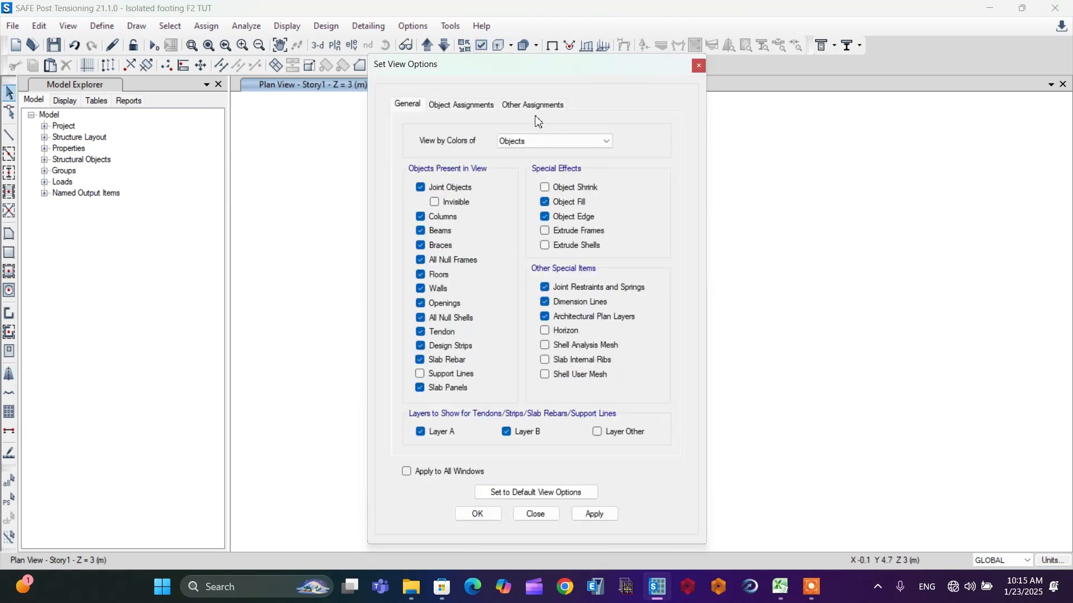
pyautogui.click(534, 105)
pyautogui.click(568, 169)
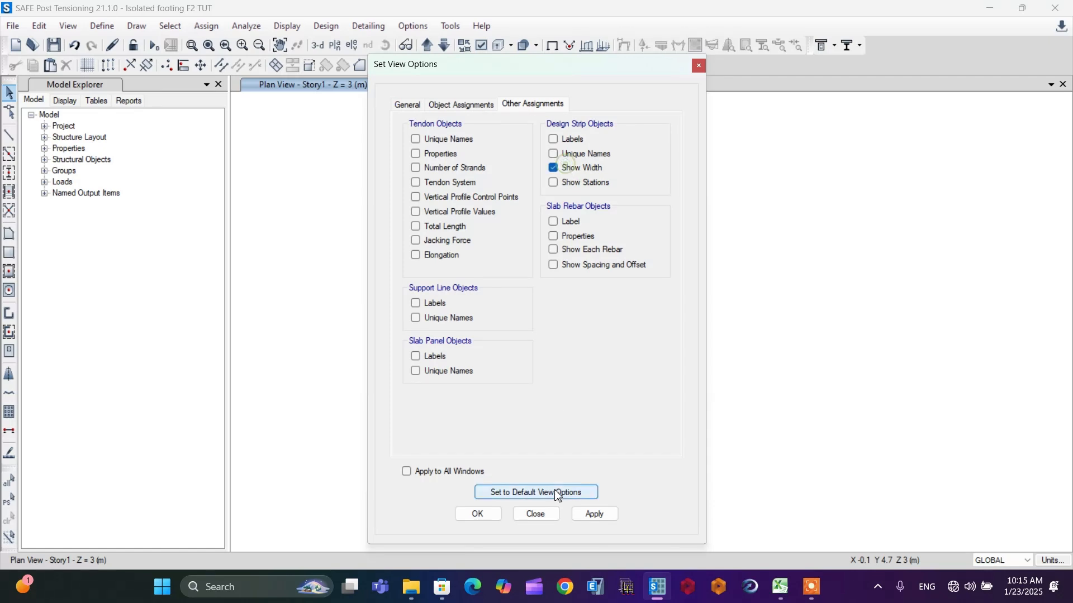
pyautogui.click(475, 513)
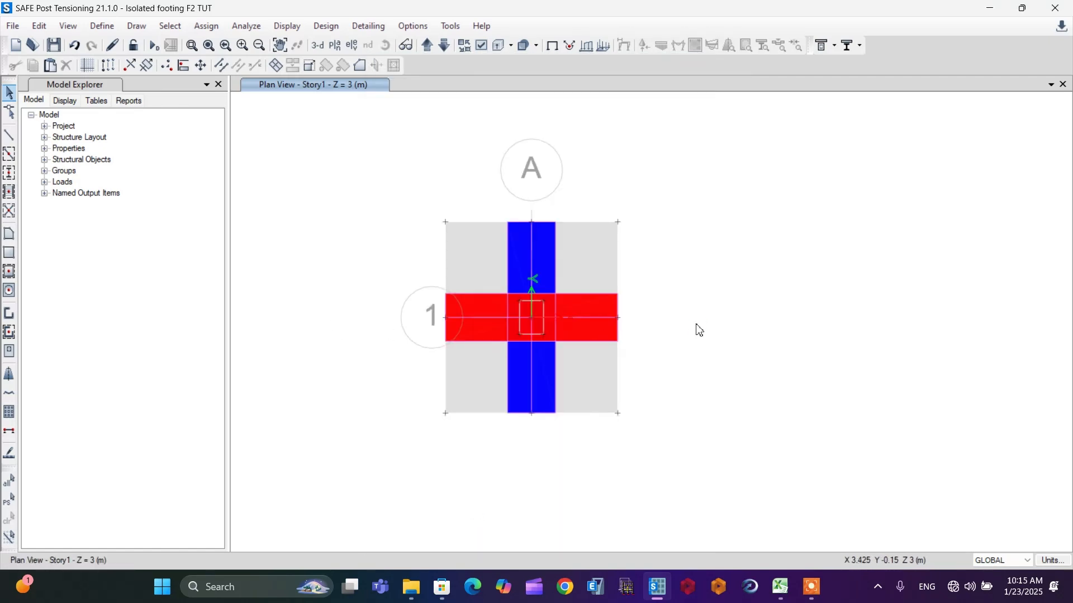
# Step: Run the analysis and design of the footing with the new strips, dismissing the warning and the analysis messages
pyautogui.click(247, 26)
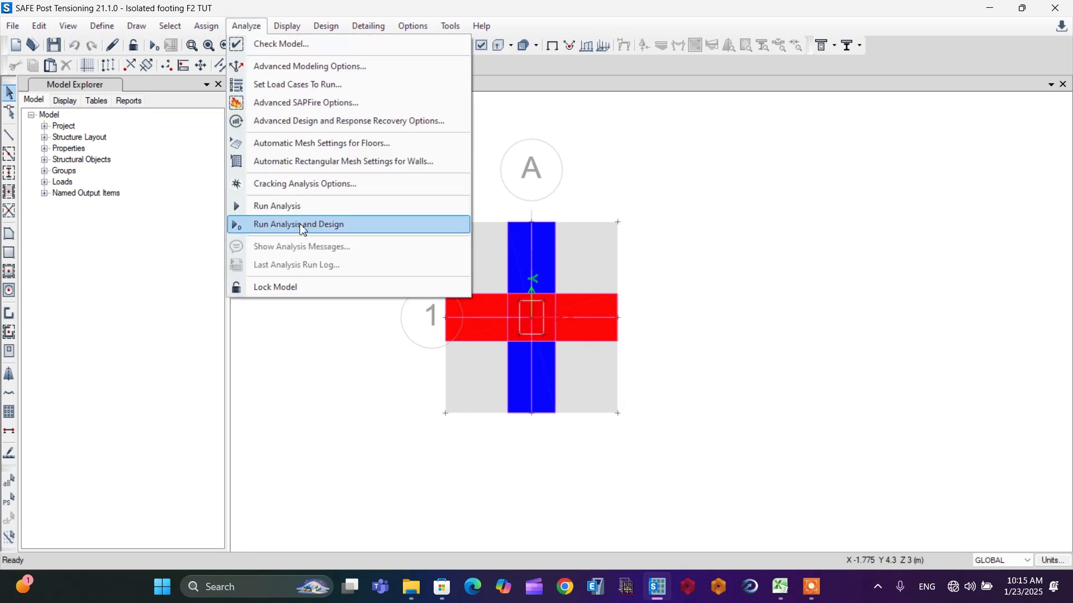
pyautogui.click(303, 228)
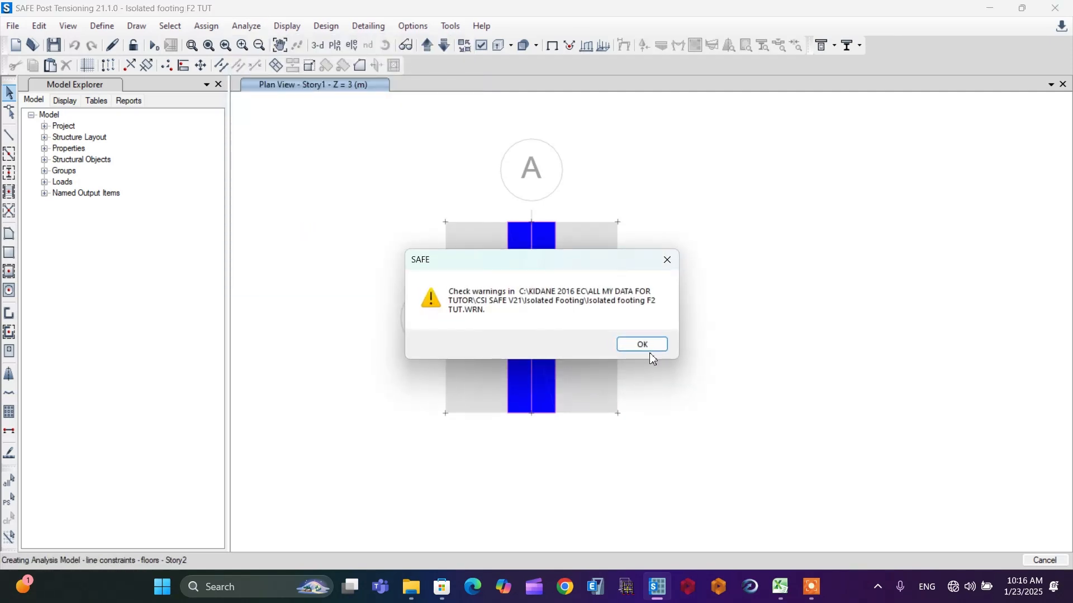
pyautogui.click(637, 345)
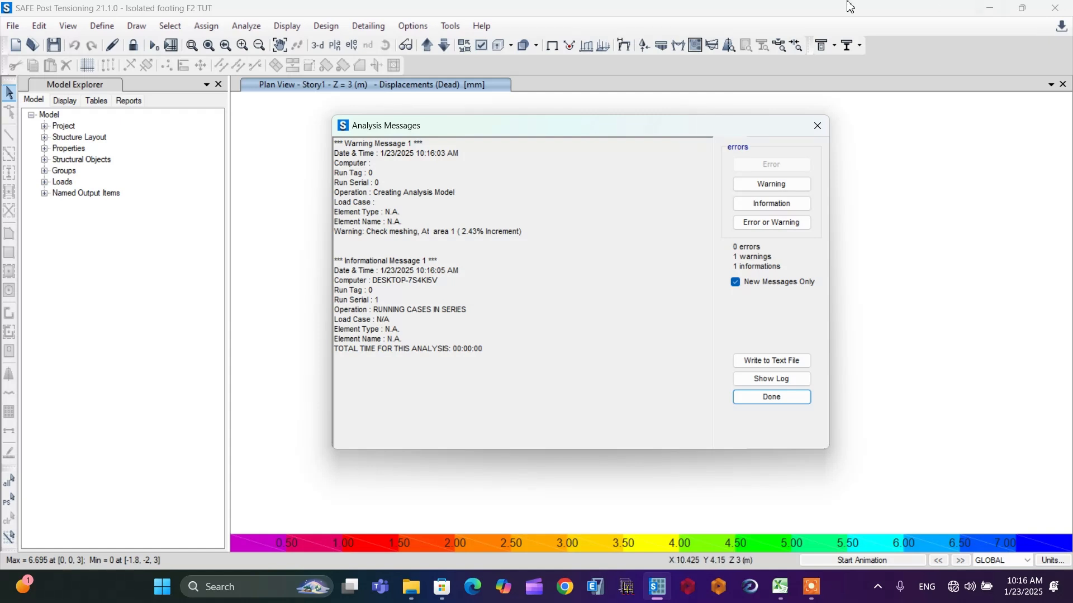
pyautogui.click(817, 125)
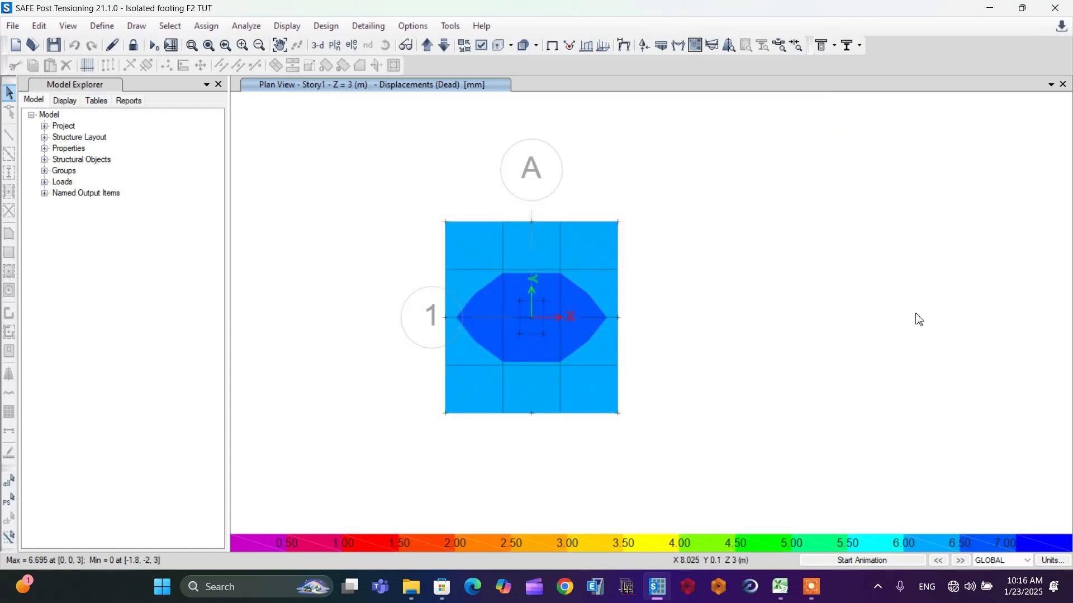
# Step: Display the strip-based enveloping flexural reinforcement intensity for layer A with top and bottom rebar, and inspect it at the column
pyautogui.click(286, 26)
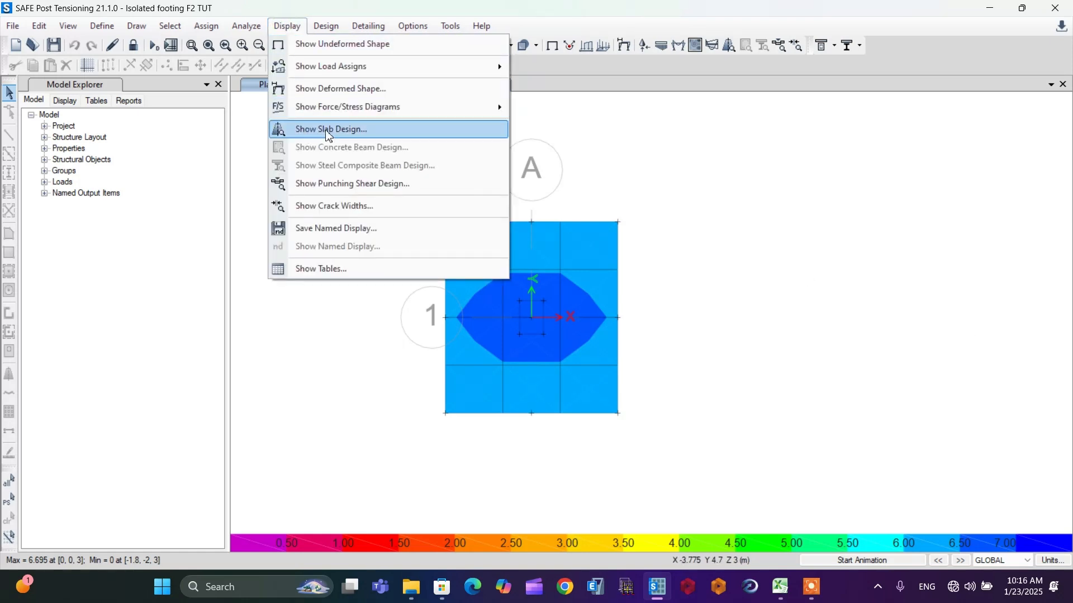
pyautogui.click(346, 134)
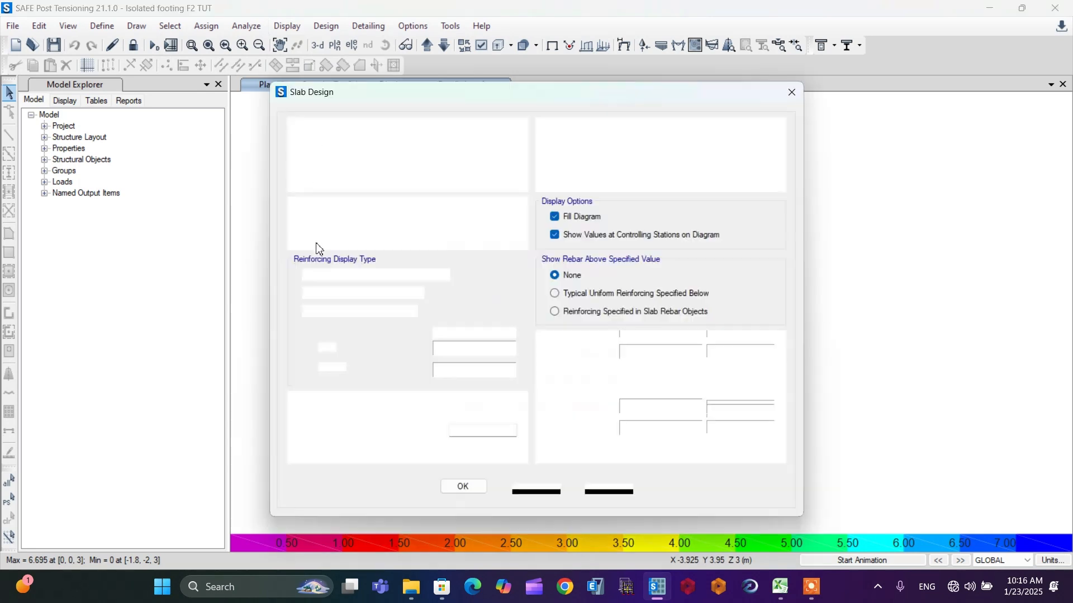
pyautogui.moveTo(401, 96); pyautogui.dragTo(232, 94)
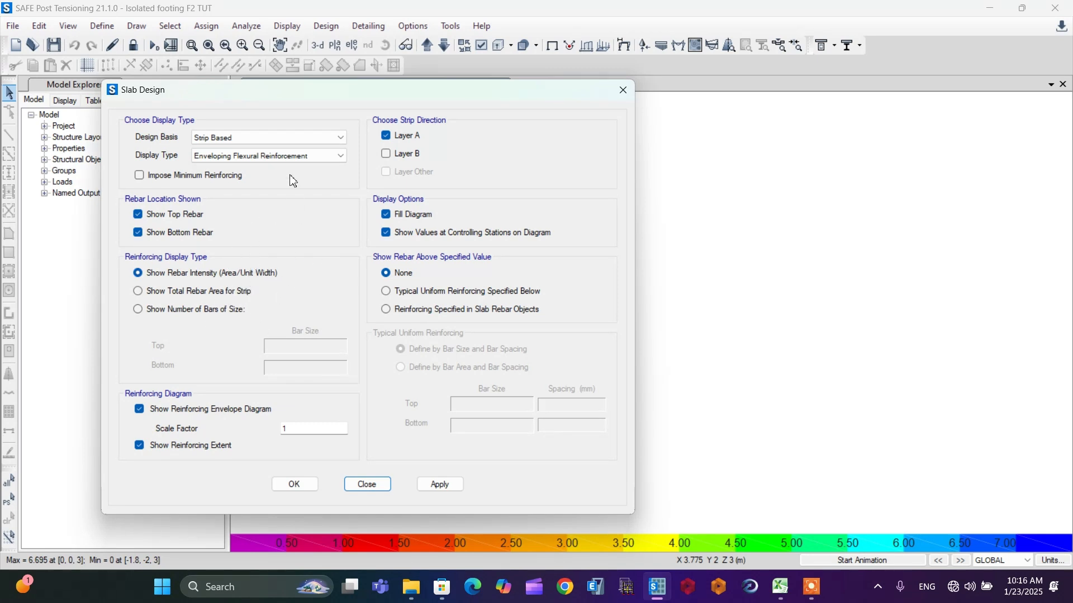
pyautogui.moveTo(271, 96); pyautogui.dragTo(234, 81)
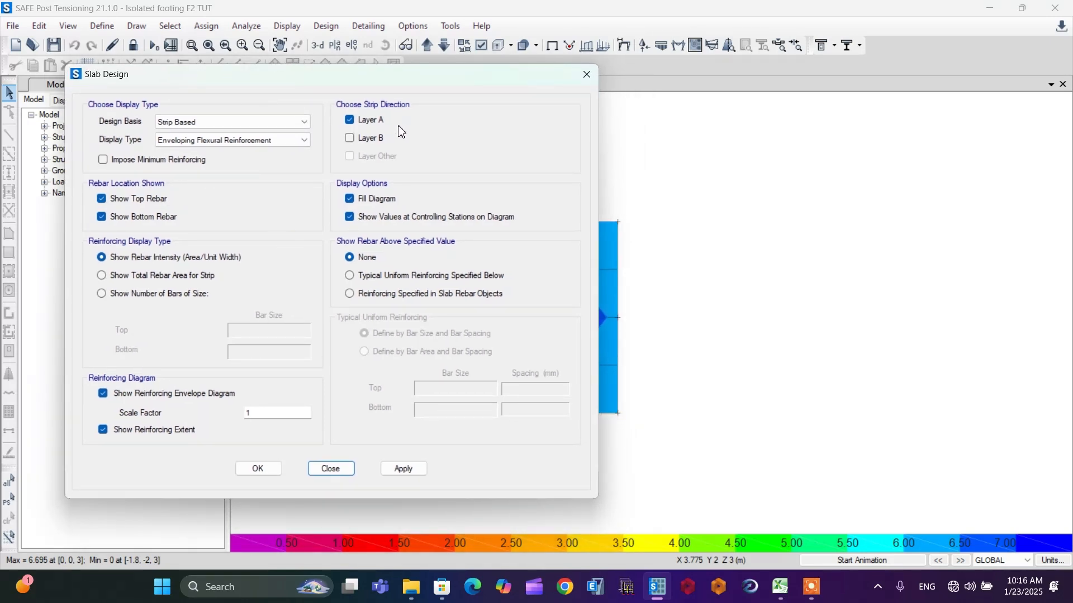
pyautogui.click(360, 140)
pyautogui.click(257, 470)
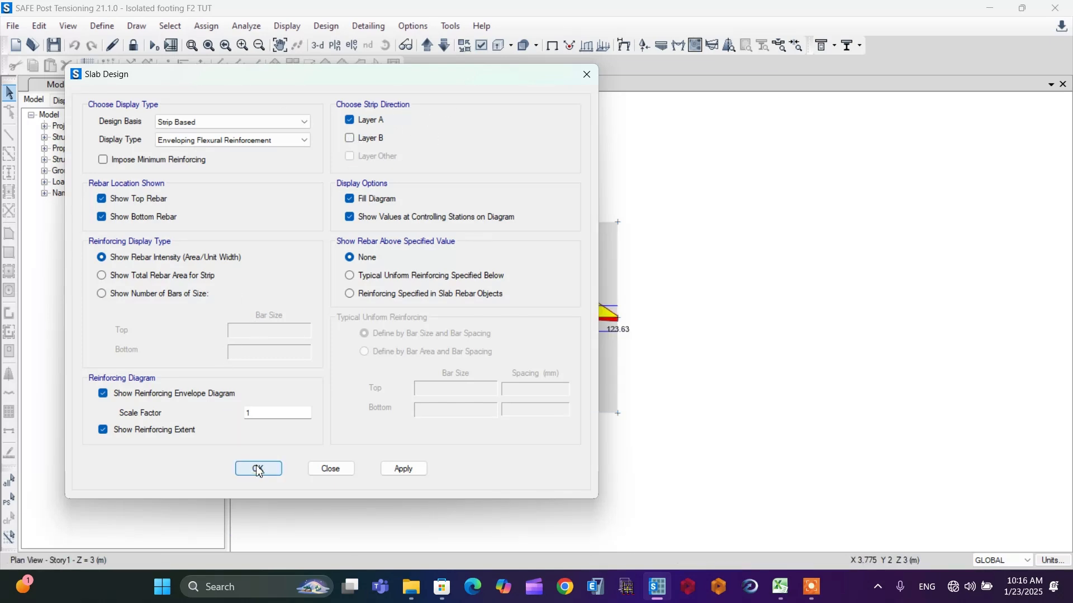
pyautogui.scroll(2, 520, 337)
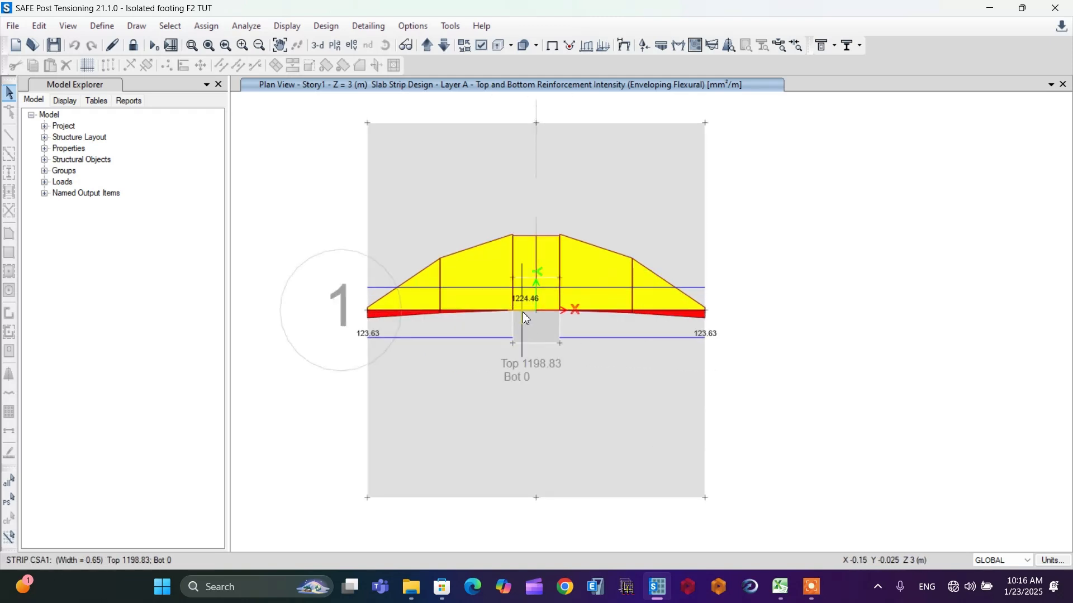
pyautogui.scroll(2, 518, 311)
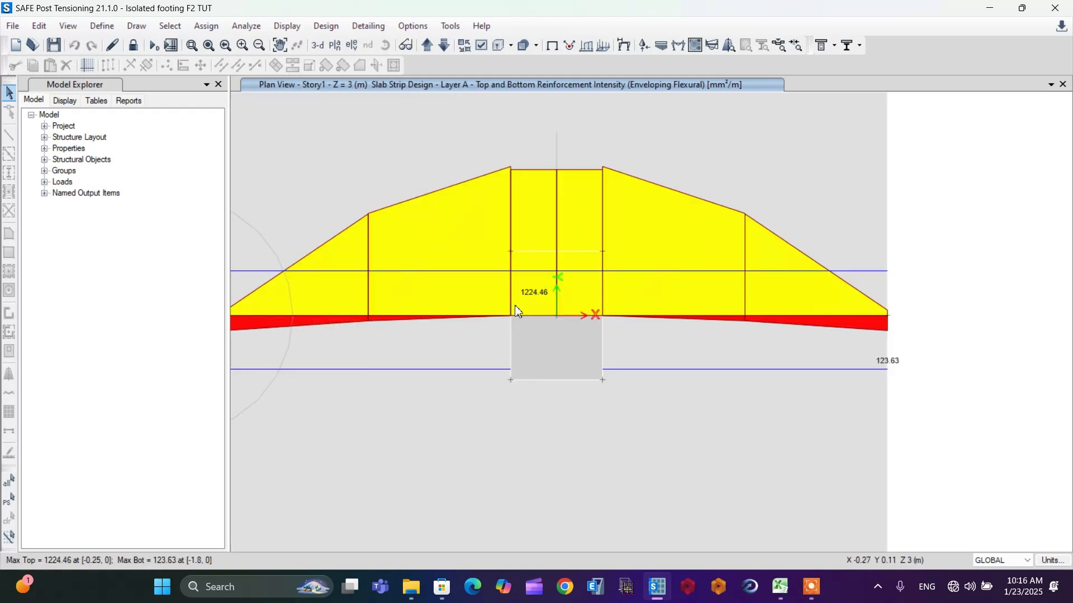
pyautogui.scroll(-2, 548, 285)
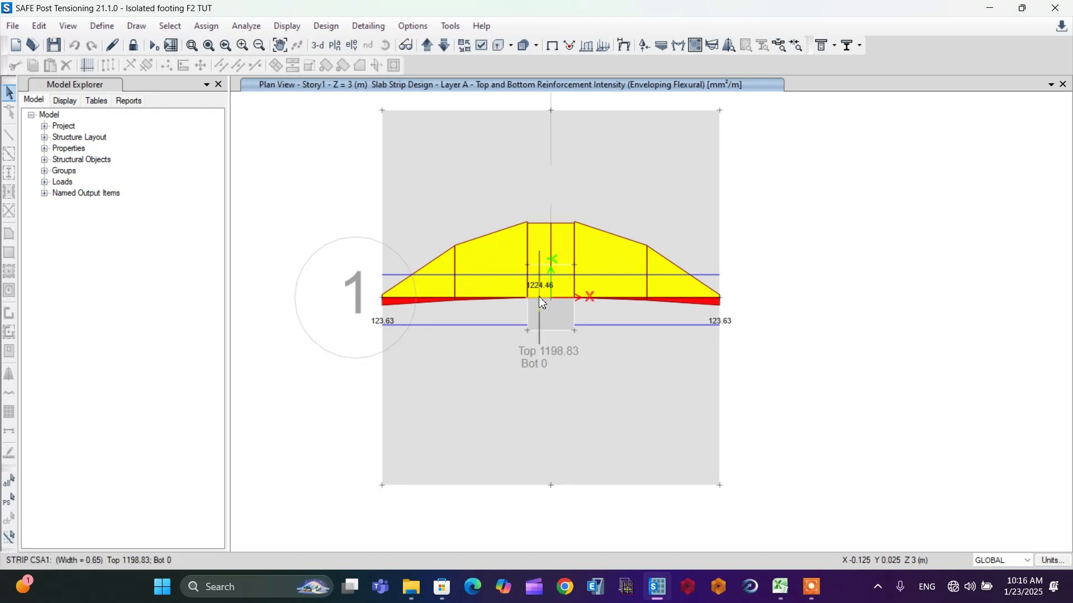
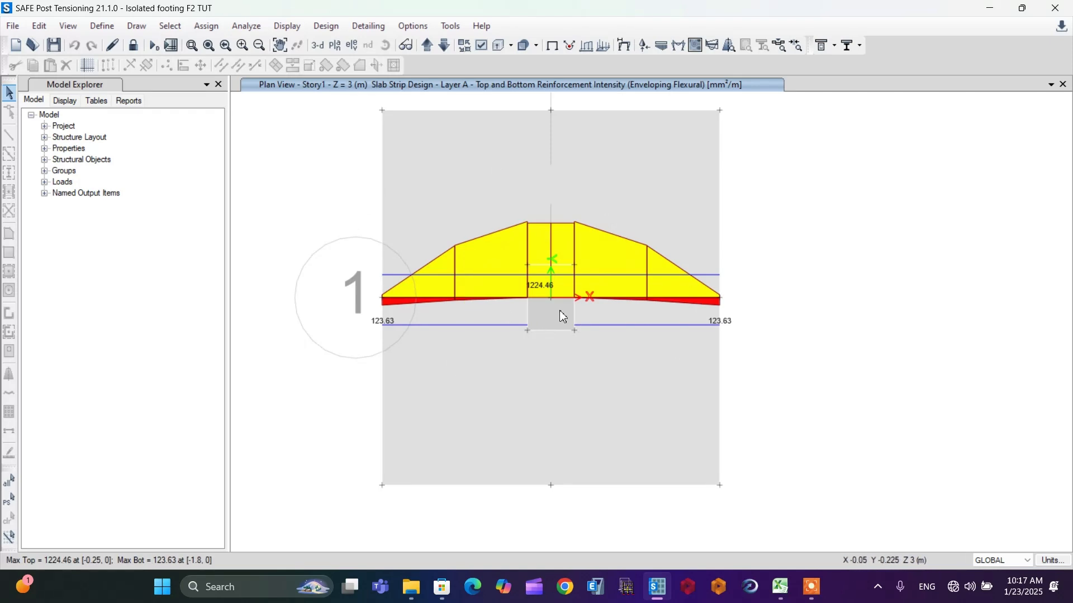
# Step: Display the layer A strip moment diagram for the Comb1 SURV combination and inspect it along the strip
pyautogui.click(291, 27)
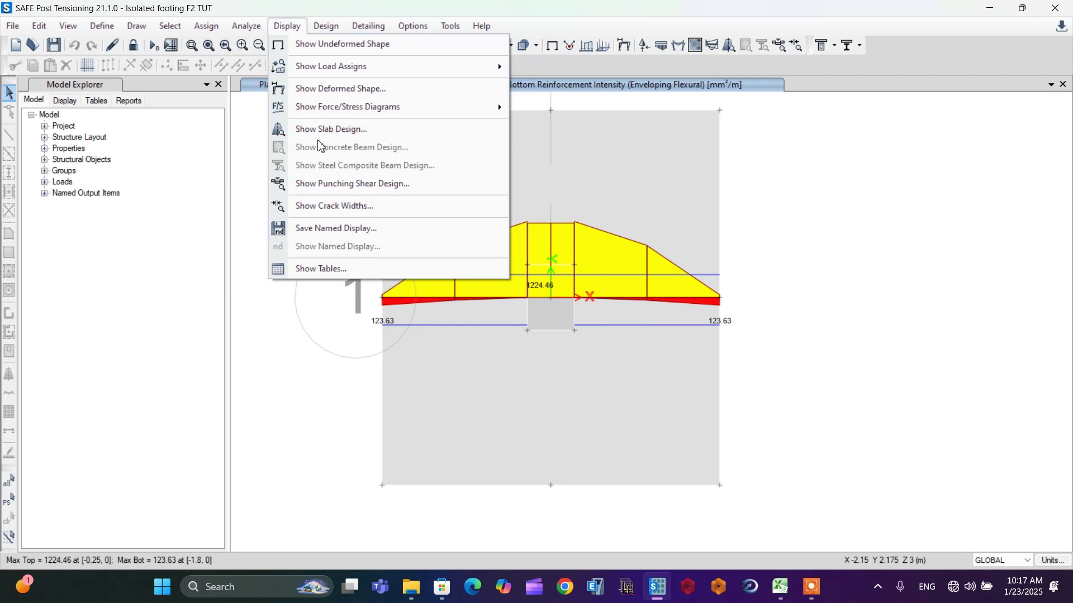
pyautogui.moveTo(317, 115)
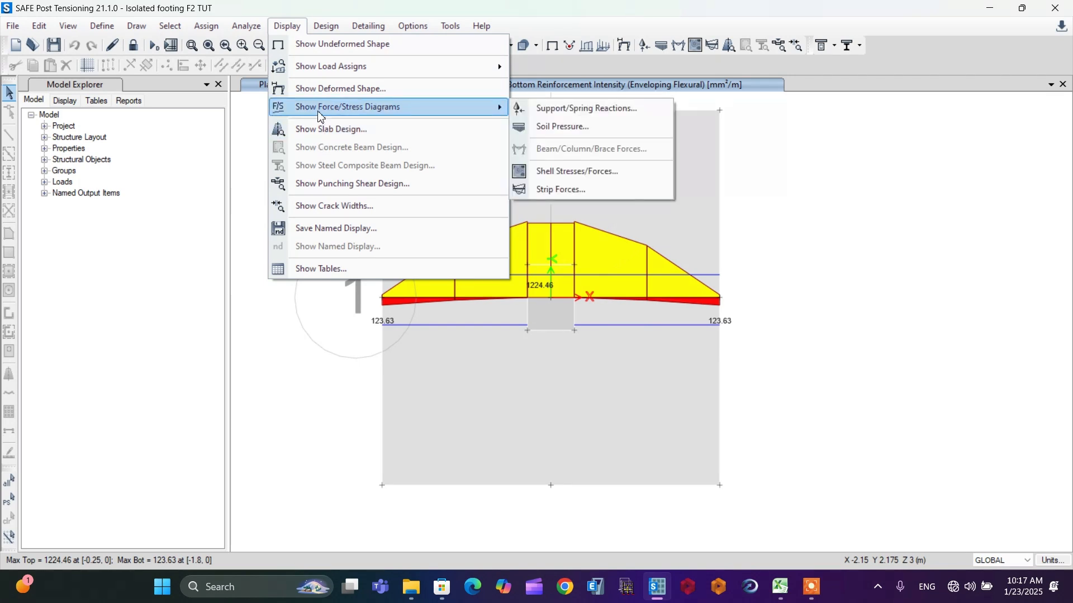
pyautogui.click(564, 190)
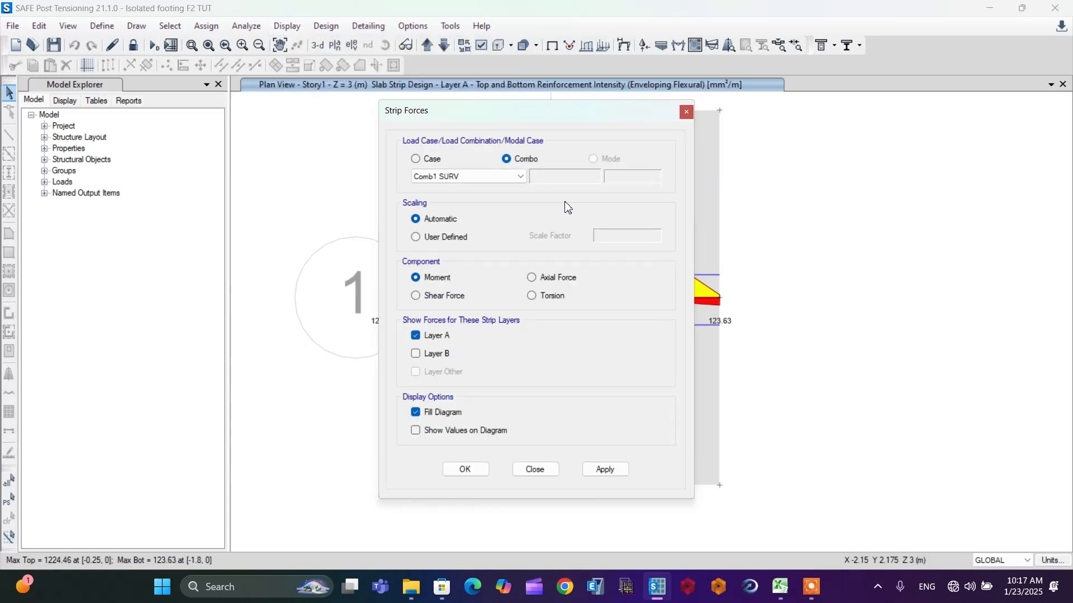
pyautogui.click(470, 472)
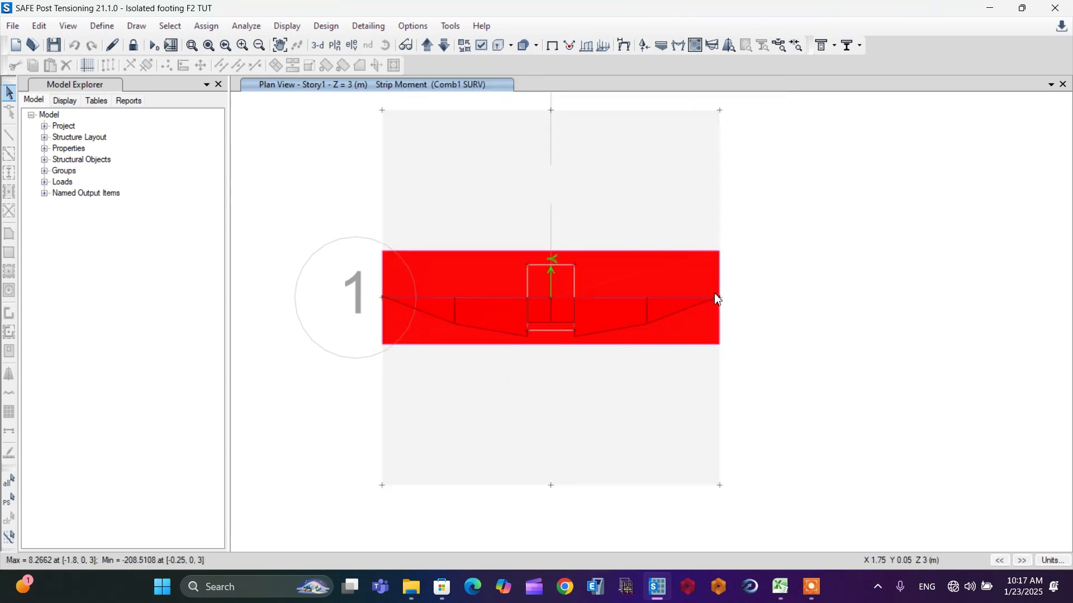
pyautogui.moveTo(390, 301)
# Step: Display the strip-based enveloping flexural reinforcement intensity for both layers A and B
pyautogui.click(286, 26)
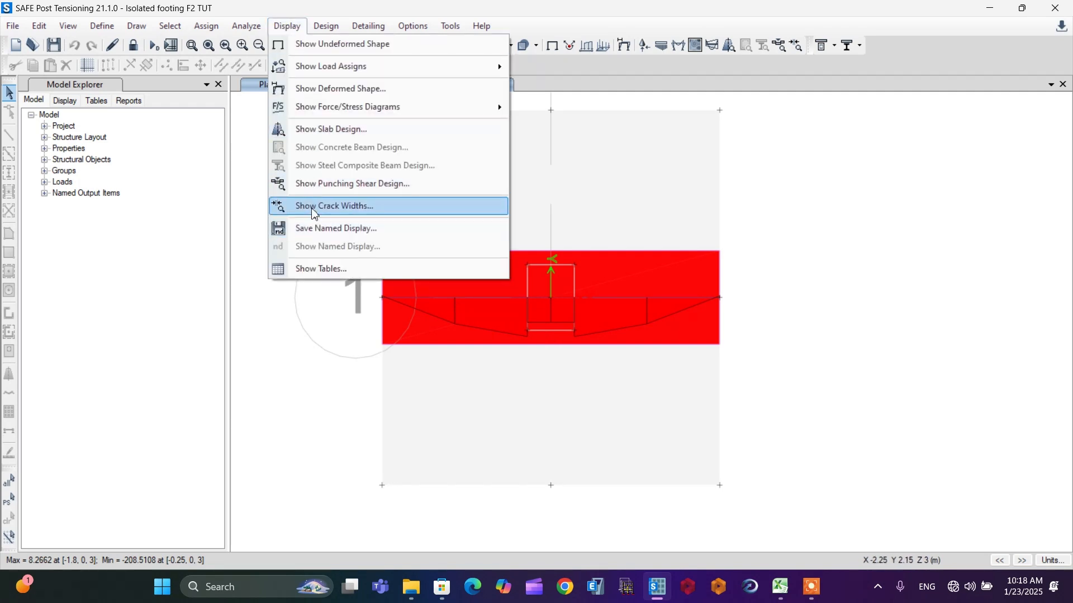
pyautogui.click(313, 132)
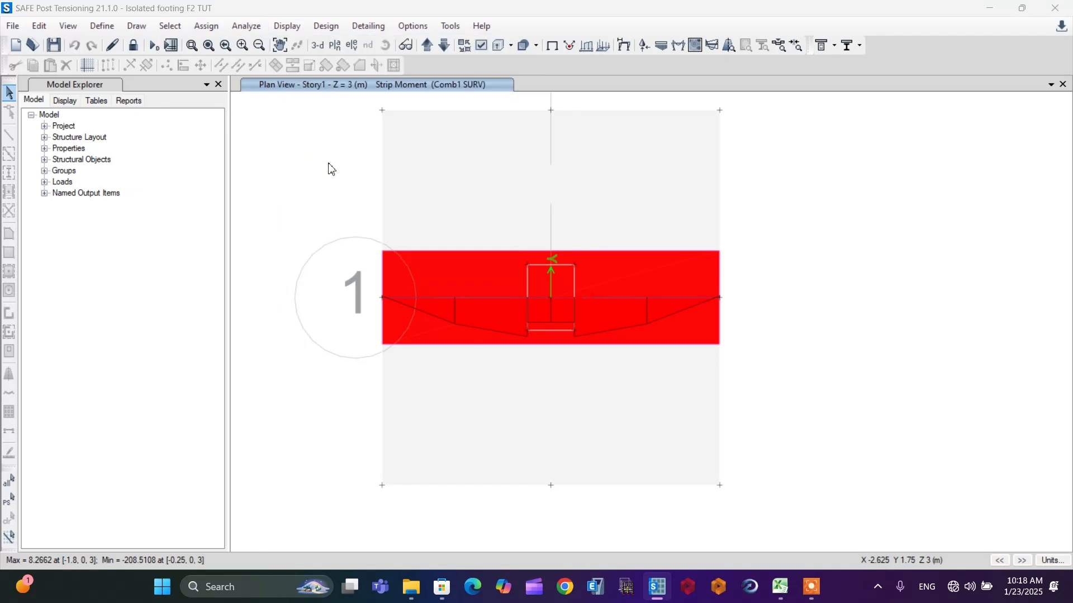
pyautogui.click(555, 156)
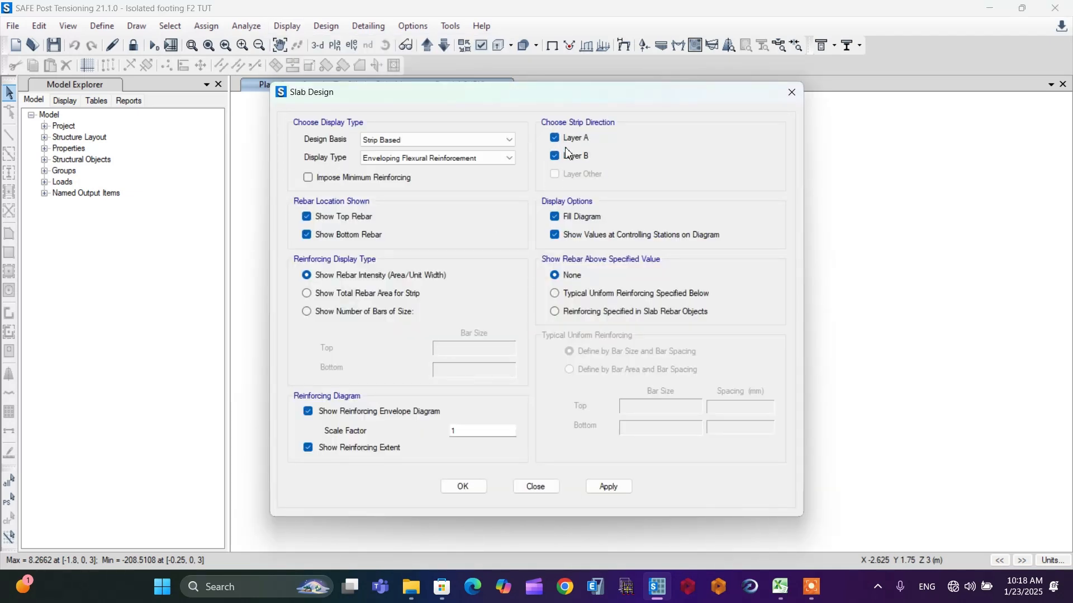
pyautogui.click(475, 487)
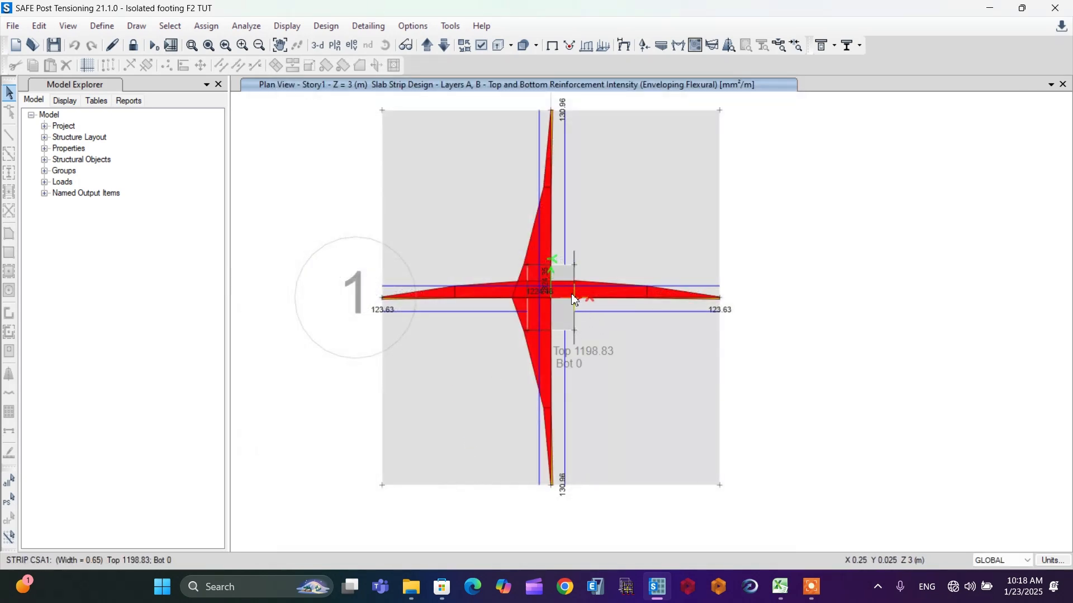
# Step: Examine the top and bottom reinforcement intensities of both strips around the column and at the footing edges
pyautogui.scroll(2, 561, 294)
pyautogui.scroll(-3, 562, 273)
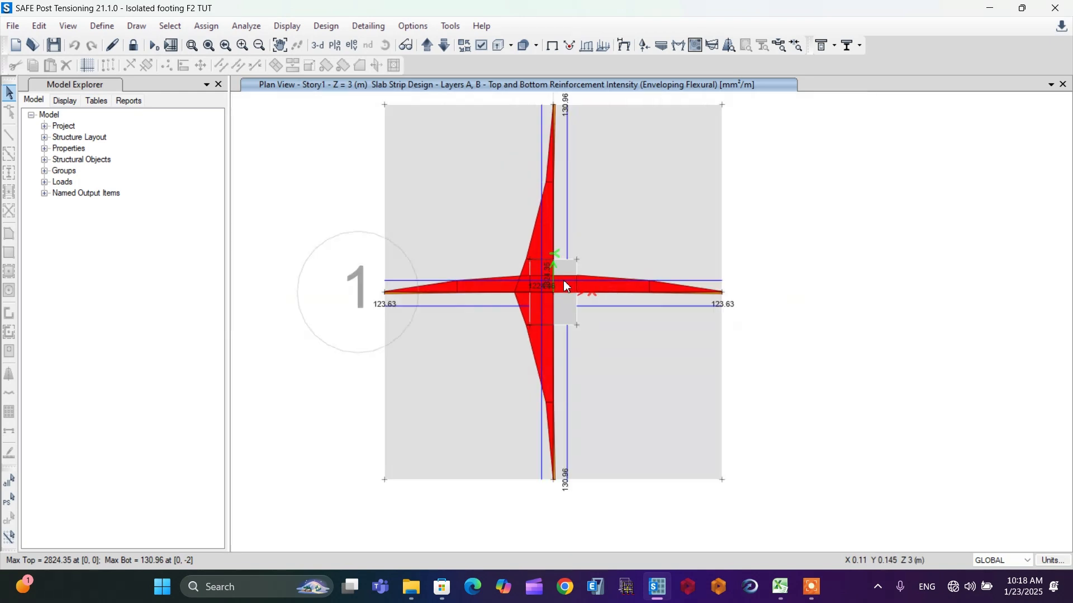
pyautogui.scroll(3, 563, 280)
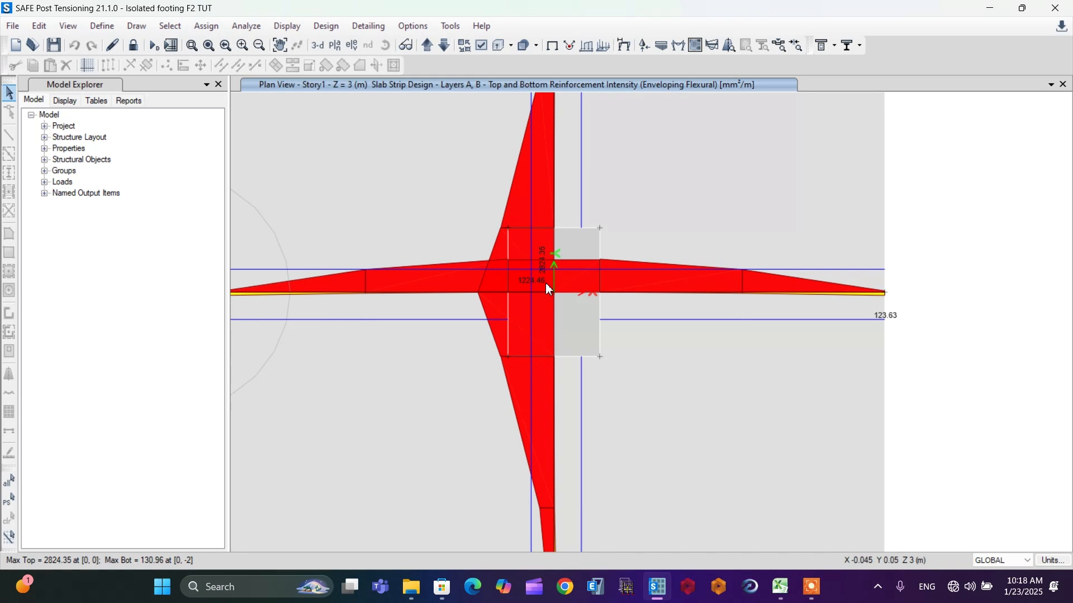
pyautogui.scroll(2, 548, 285)
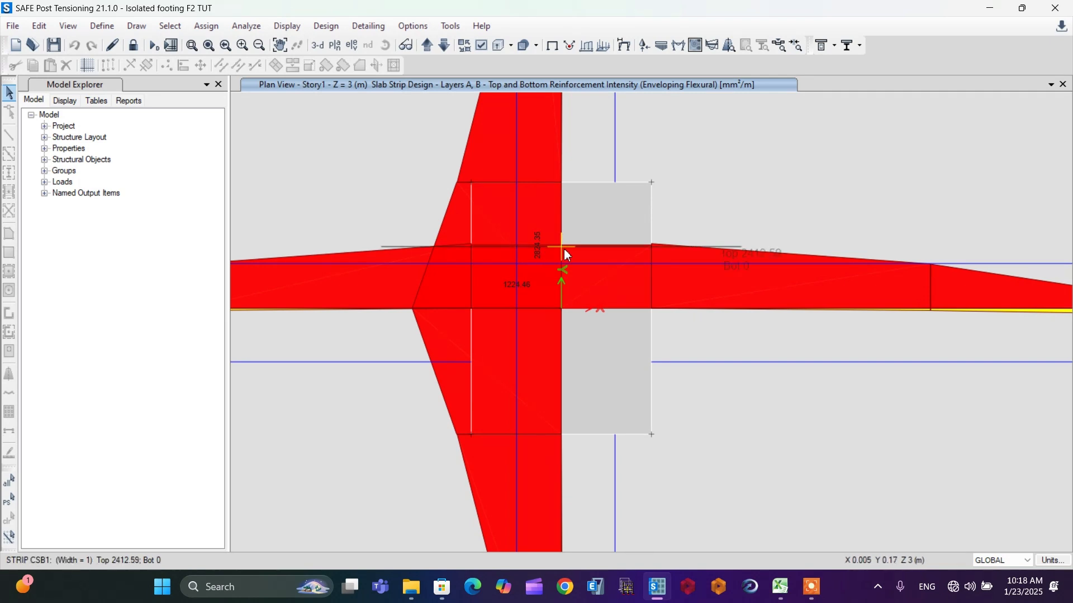
pyautogui.scroll(-2, 566, 261)
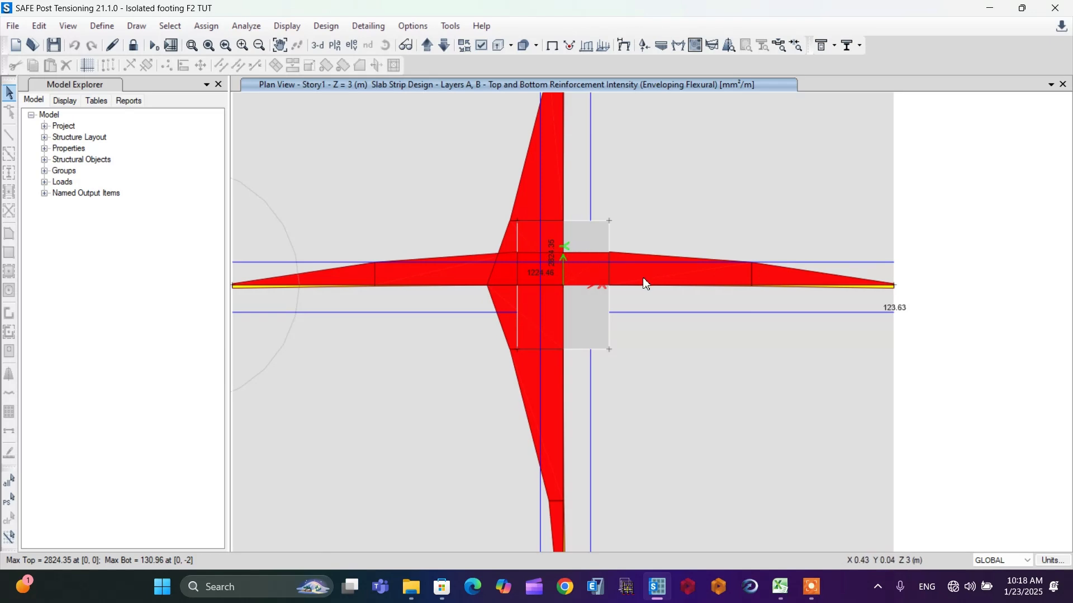
pyautogui.scroll(-2, 649, 273)
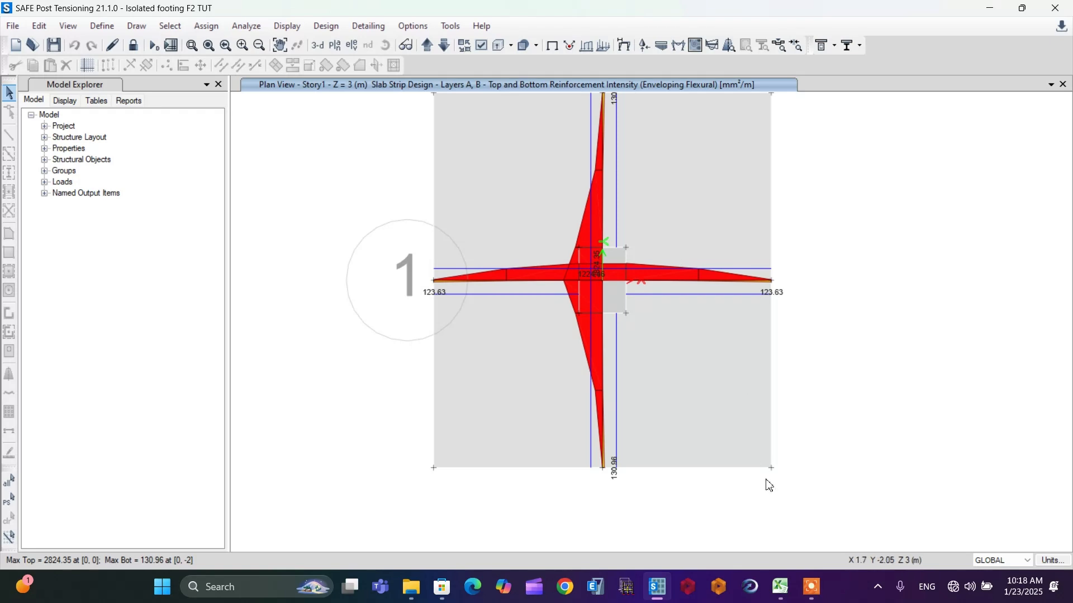
pyautogui.moveTo(597, 282)
pyautogui.scroll(2, 598, 287)
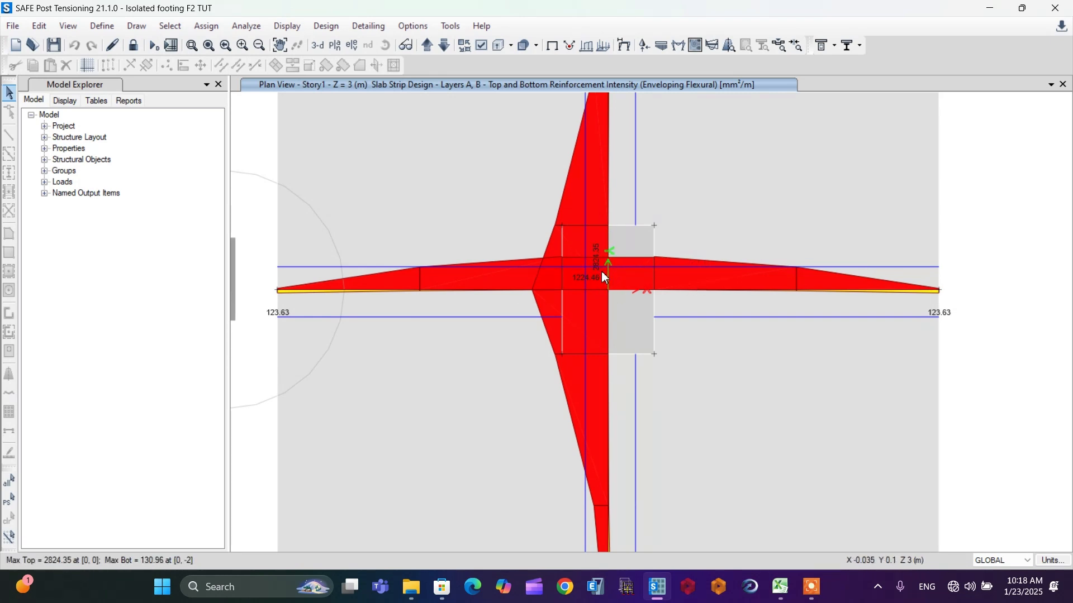
# Step: Switch to the Isolated footing design parameter workbook in Excel and enter 2824.35 in S10 with the label As in R10
pyautogui.click(780, 587)
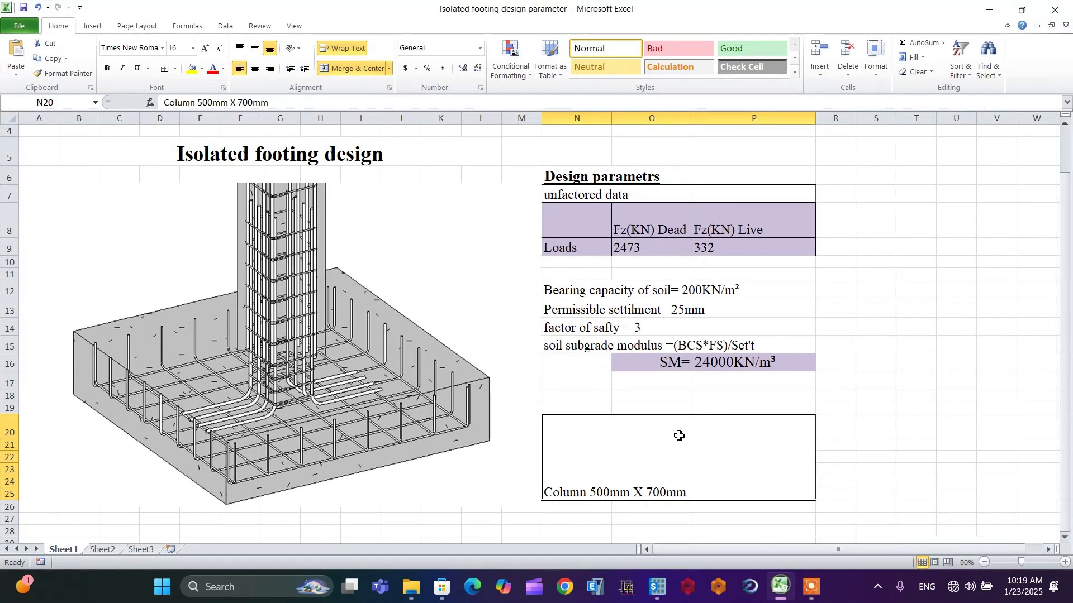
pyautogui.click(880, 263)
pyautogui.write('2824.35')
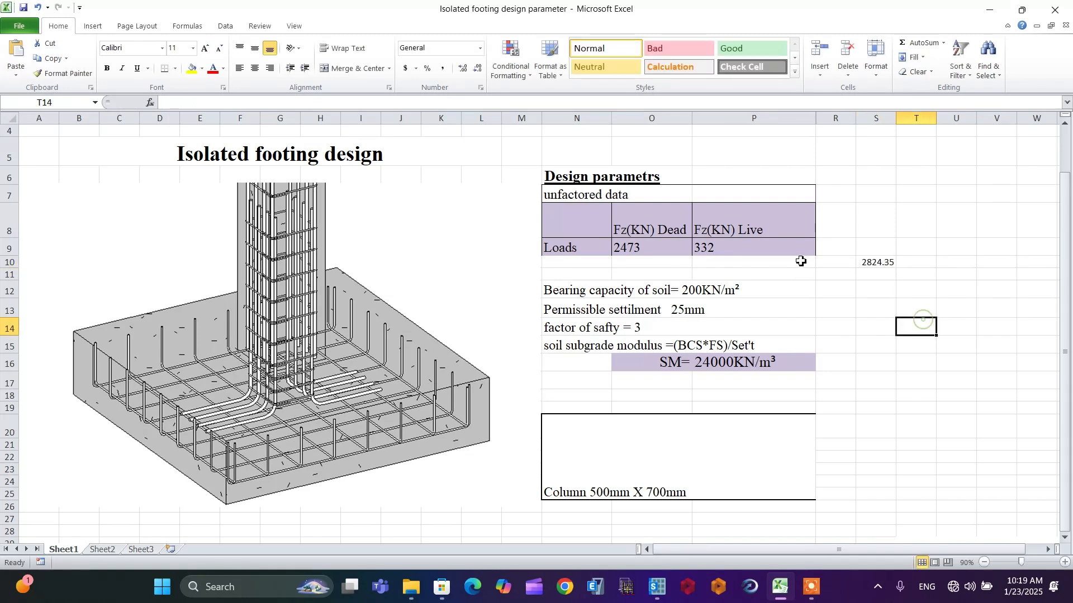
pyautogui.click(836, 262)
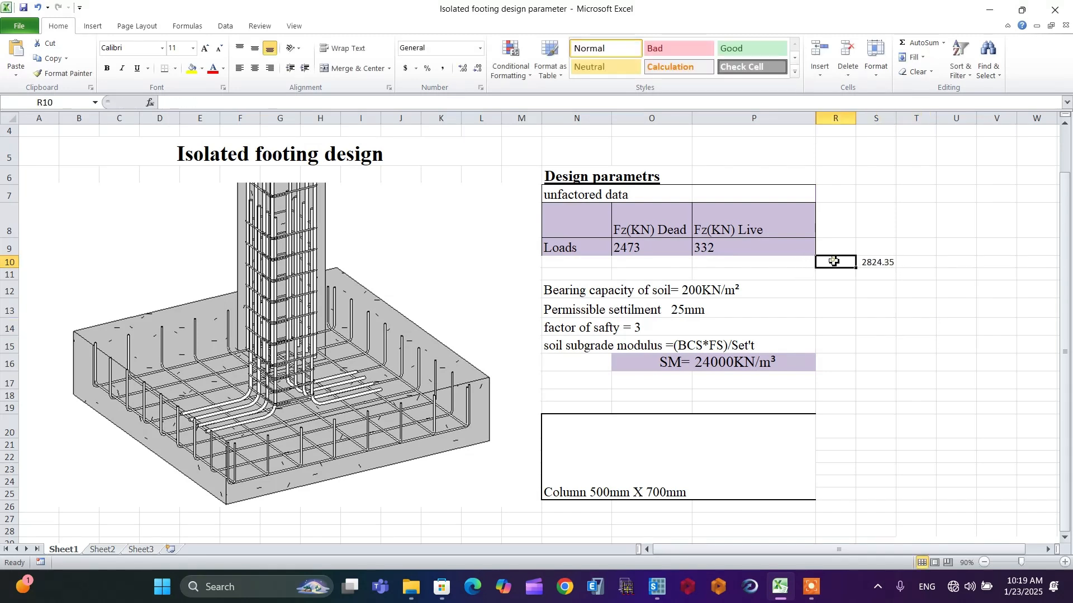
pyautogui.write('A')
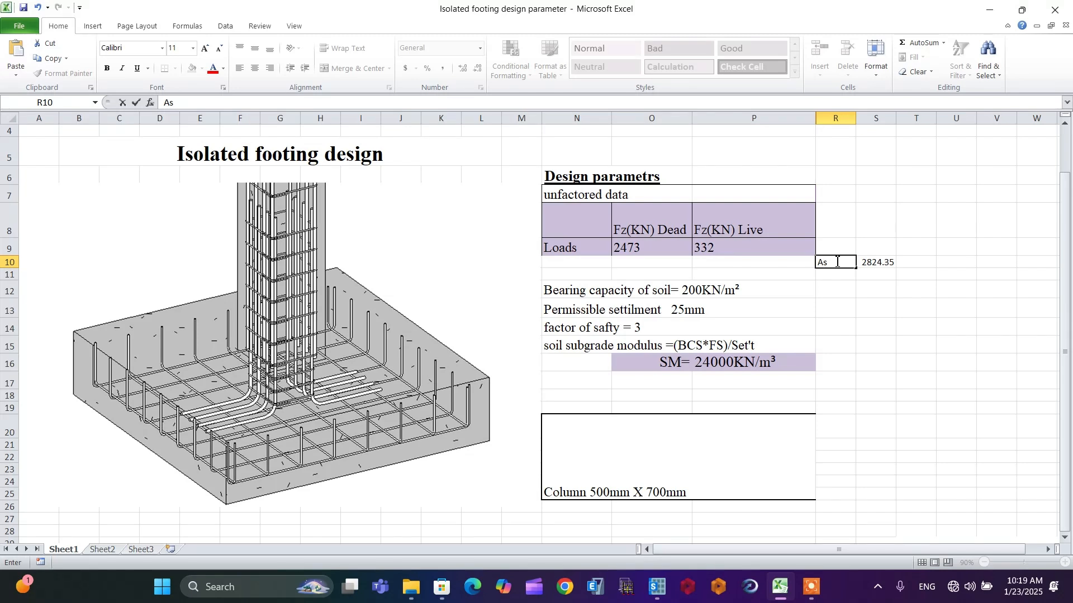
pyautogui.write('s')
pyautogui.click(881, 314)
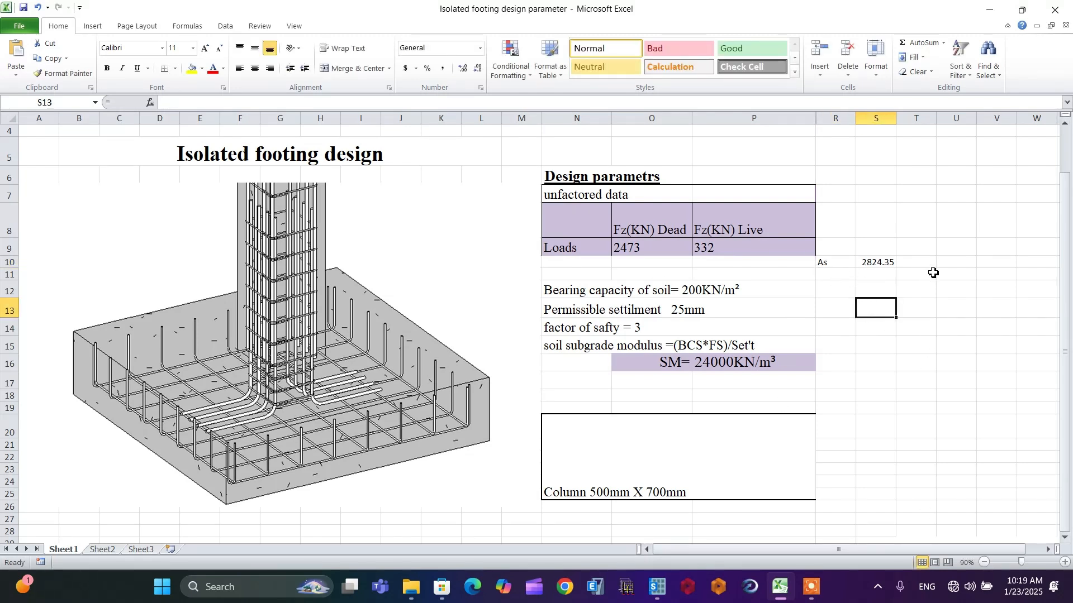
pyautogui.click(950, 262)
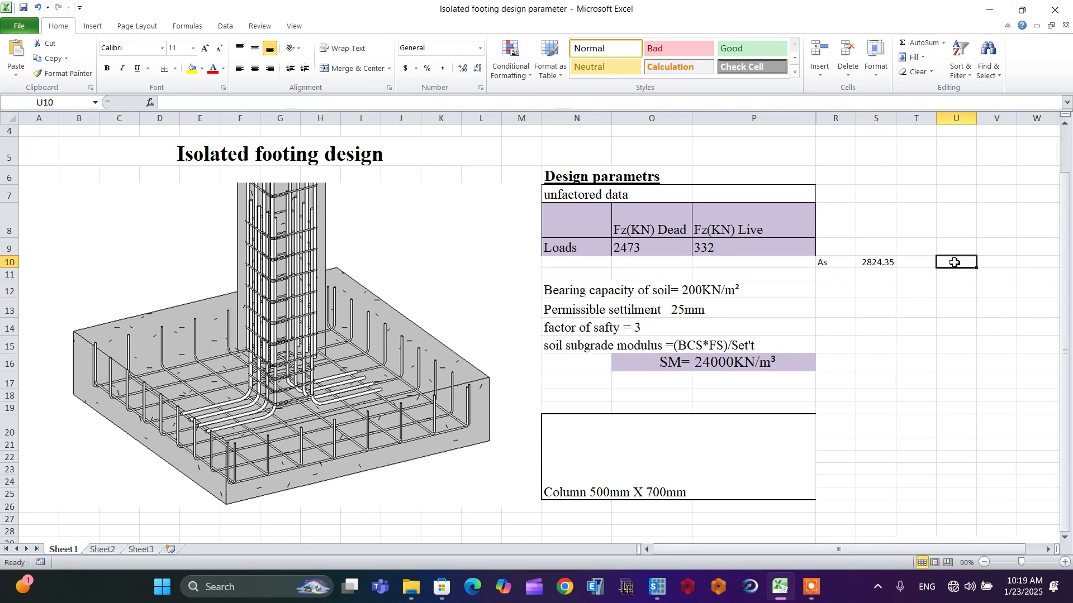
pyautogui.write('14')
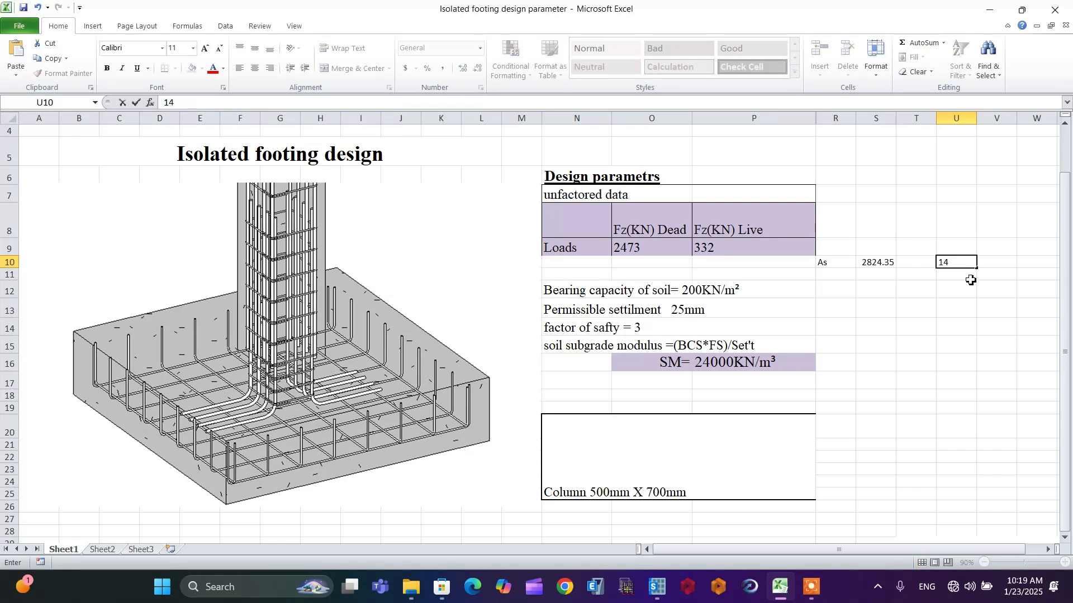
pyautogui.click(998, 263)
pyautogui.write('16')
pyautogui.click(1038, 262)
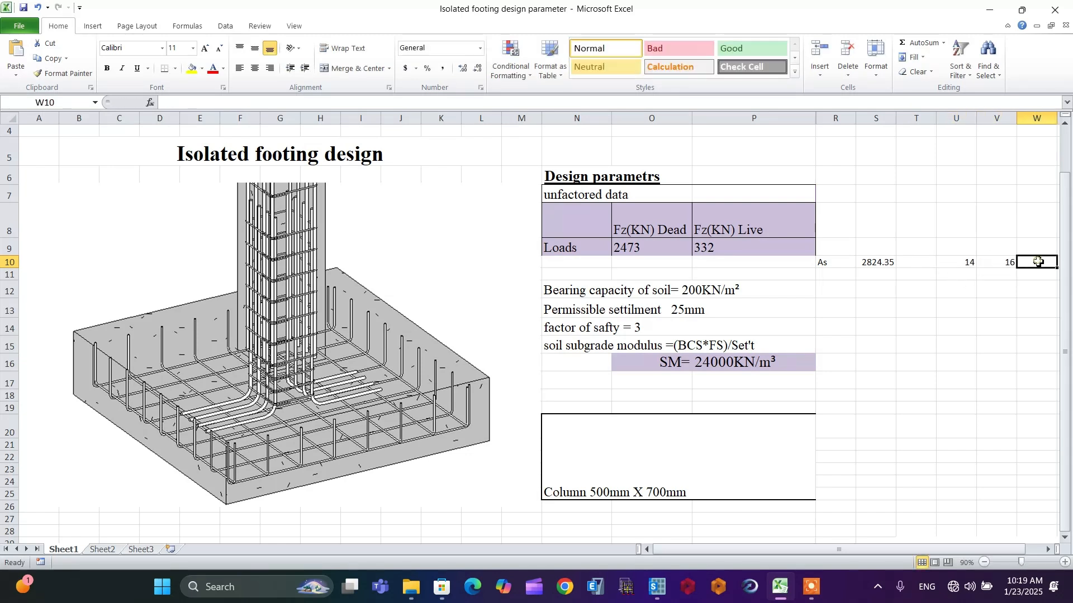
pyautogui.write('20')
pyautogui.click(1031, 322)
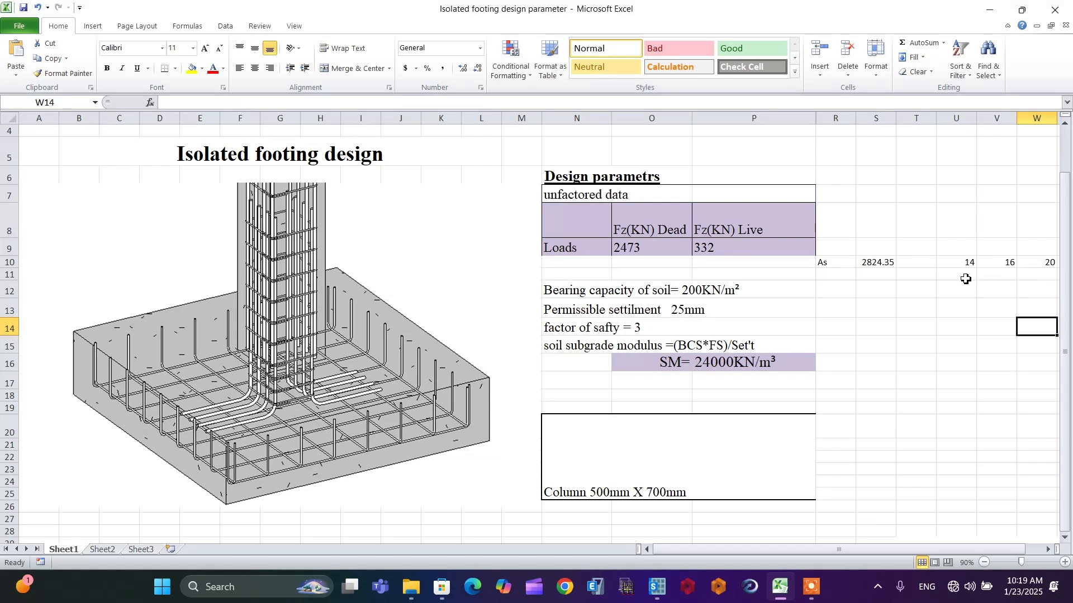
pyautogui.click(957, 262)
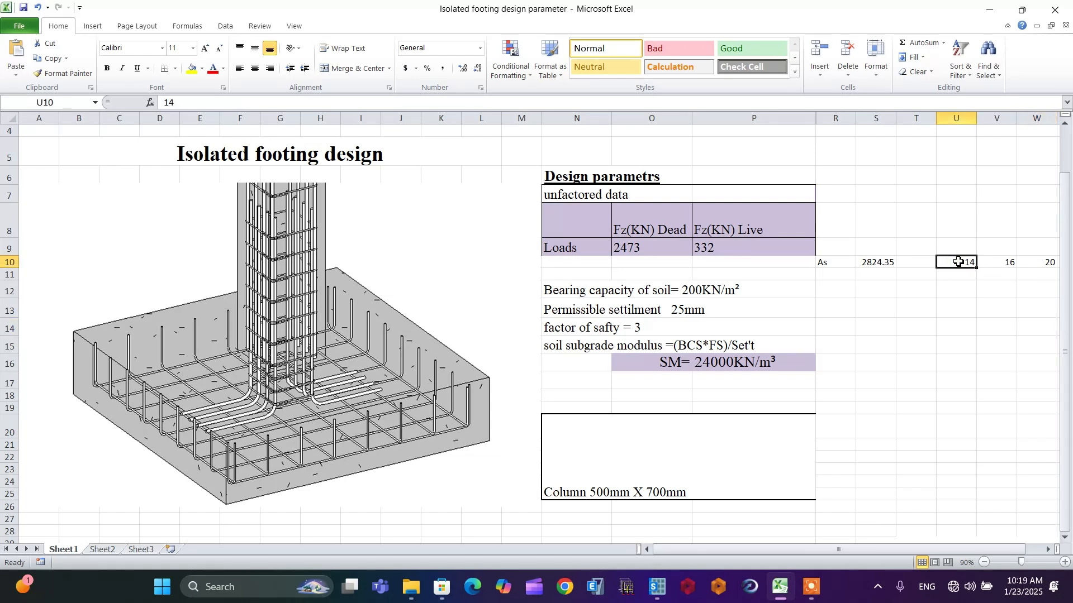
pyautogui.moveTo(959, 262); pyautogui.dragTo(1023, 262)
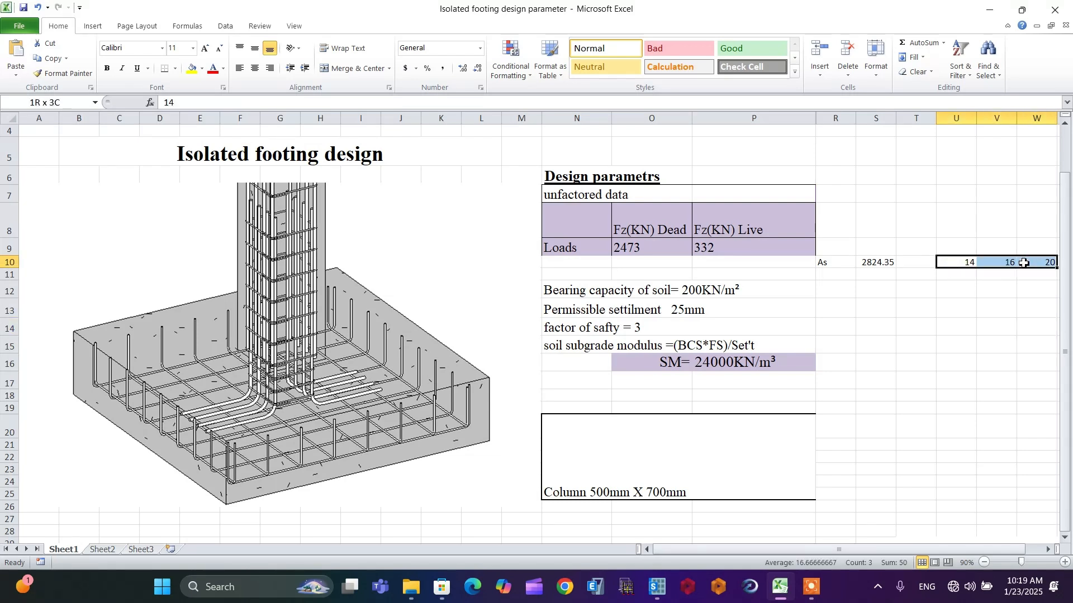
pyautogui.press('Delete')
pyautogui.click(994, 345)
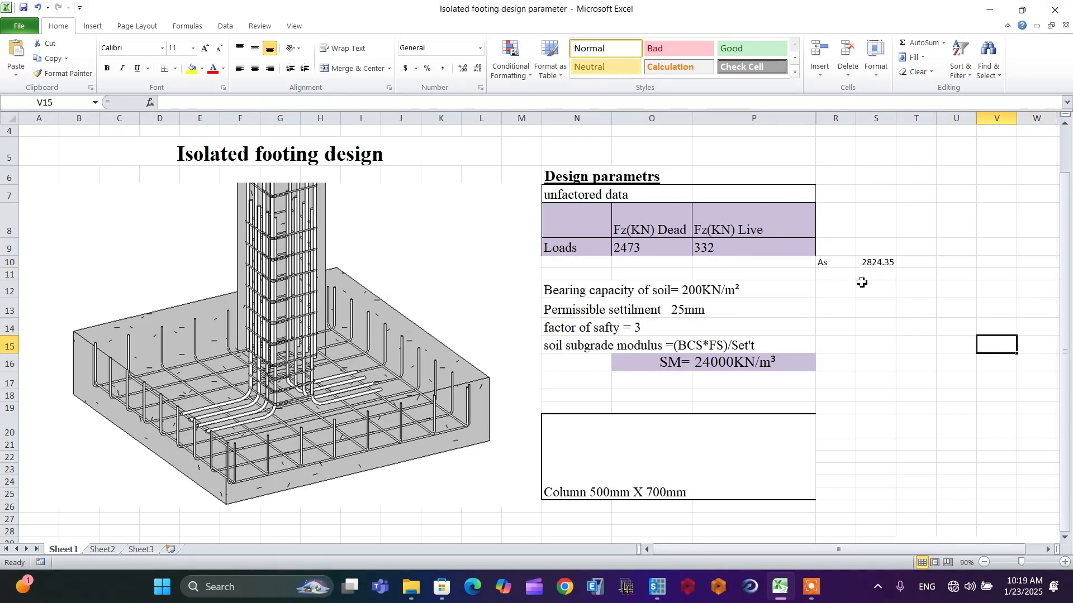
# Step: Enter the direction label y dir in R9, above the As label
pyautogui.click(839, 246)
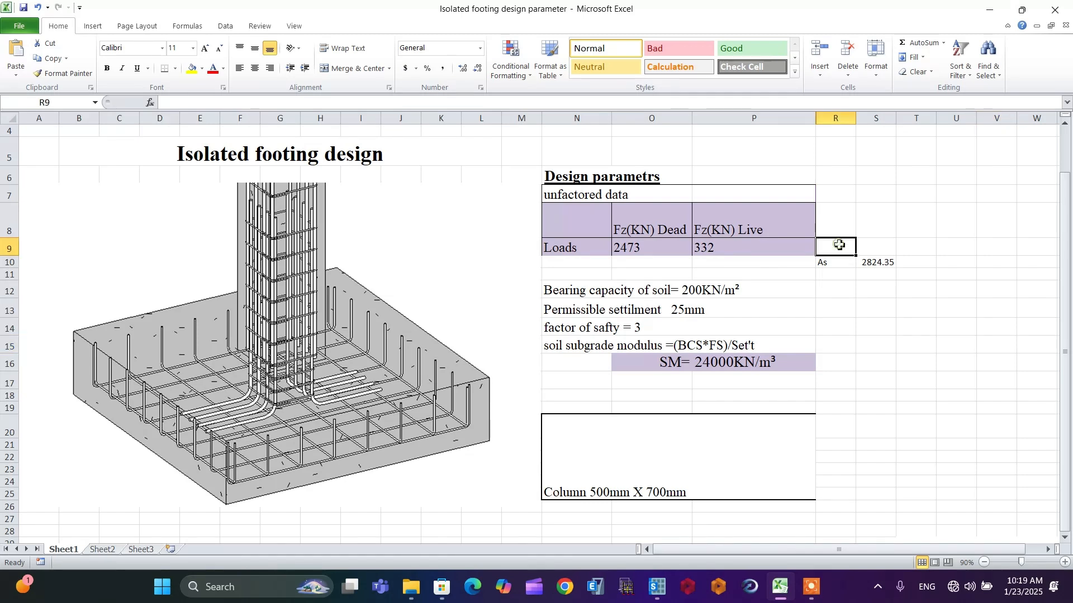
pyautogui.write('y')
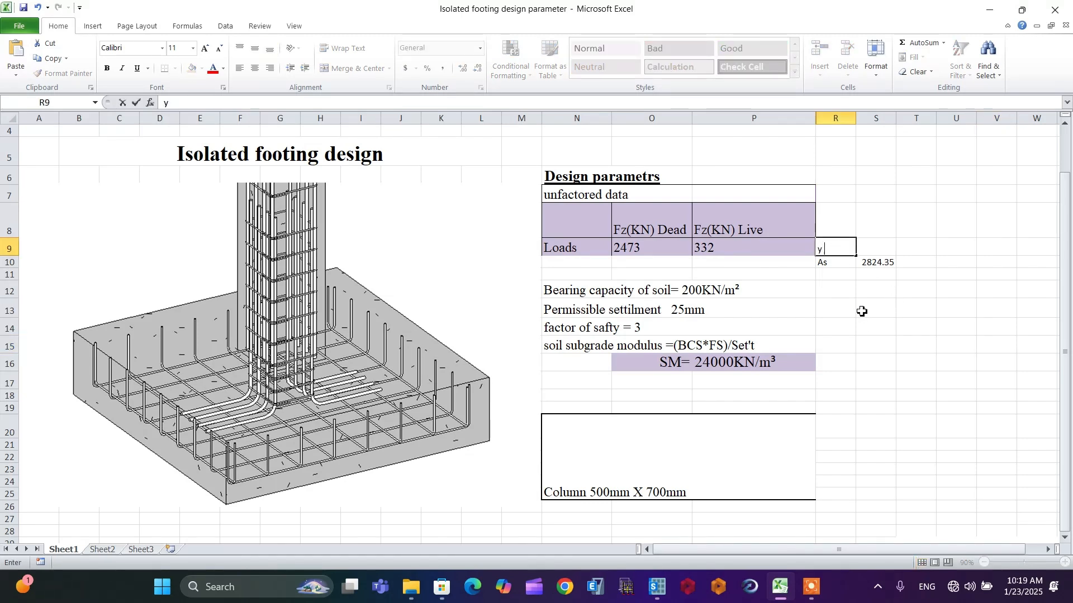
pyautogui.write(' dir')
pyautogui.moveTo(901, 361); pyautogui.dragTo(890, 360)
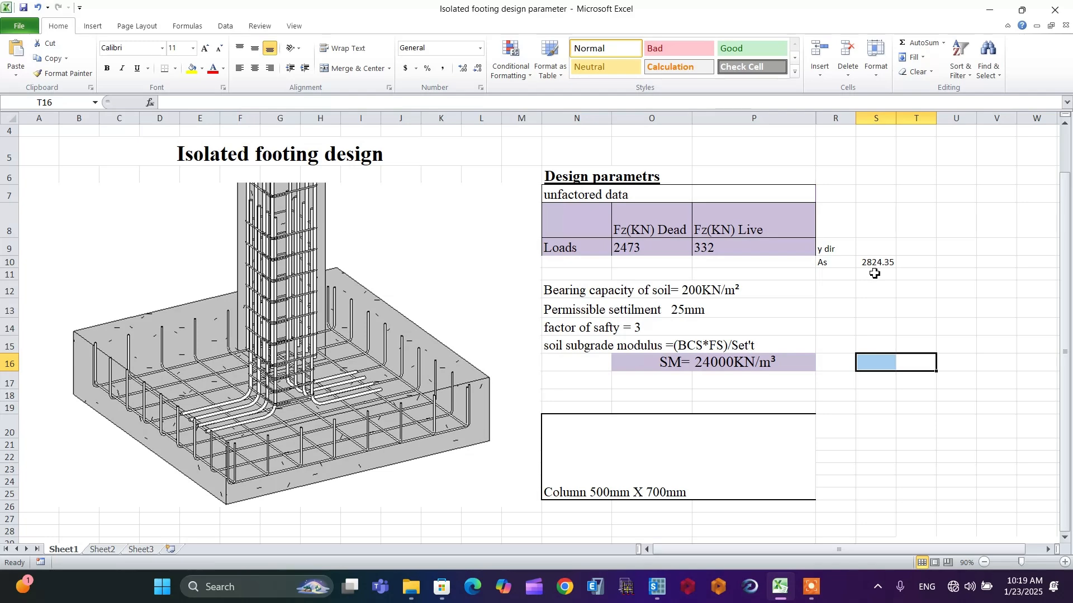
# Step: Check the horizontal strip's reinforcement intensity at the column in SAFE, then enter 1224.46 in S11 of the Excel workbook with the label x in R11
pyautogui.click(655, 589)
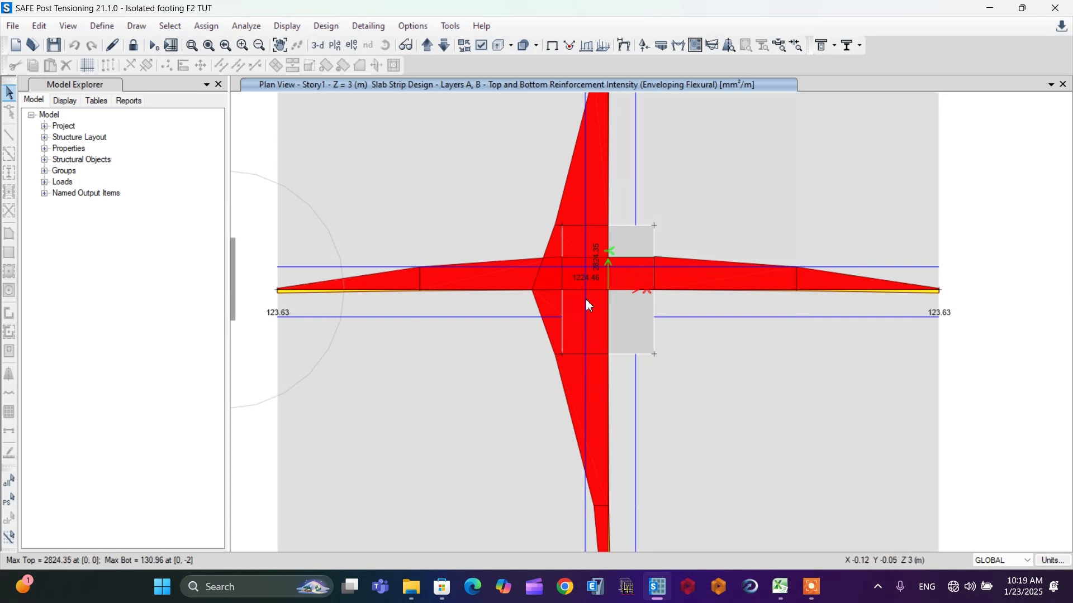
pyautogui.click(779, 587)
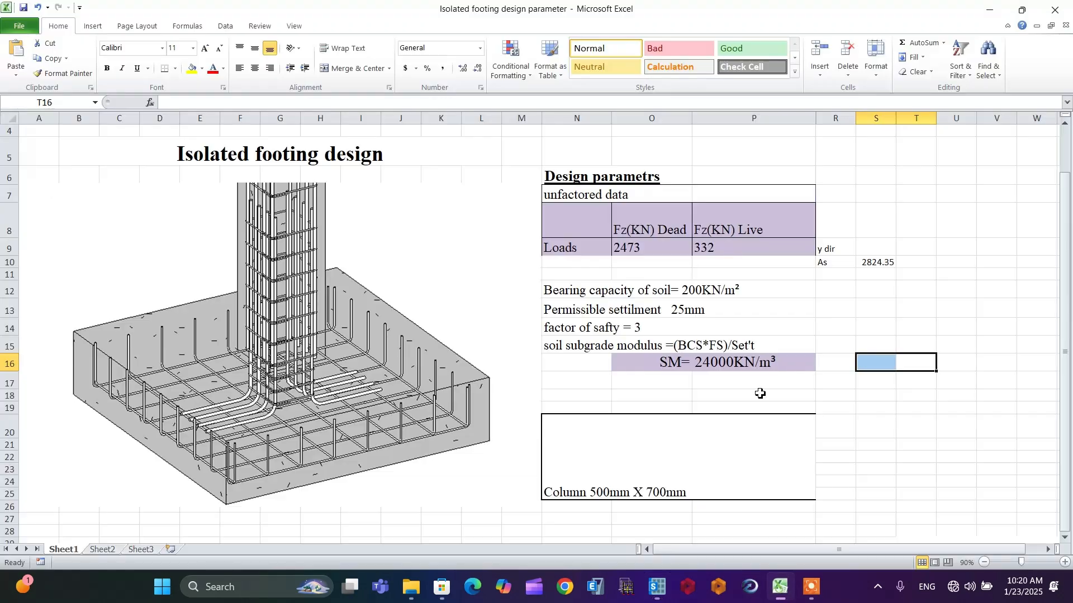
pyautogui.click(863, 277)
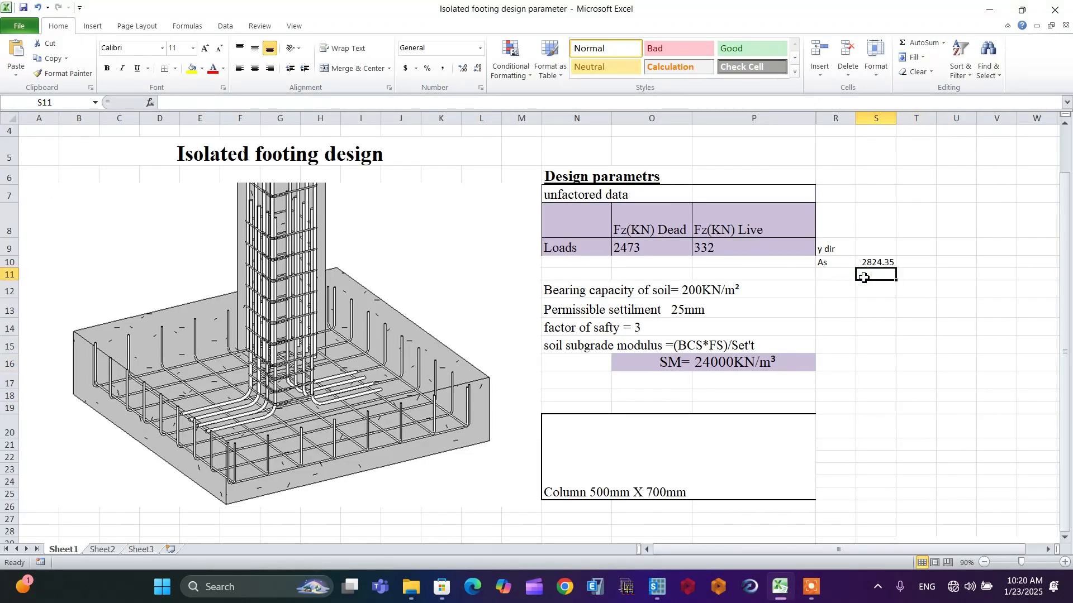
pyautogui.write('1224.46')
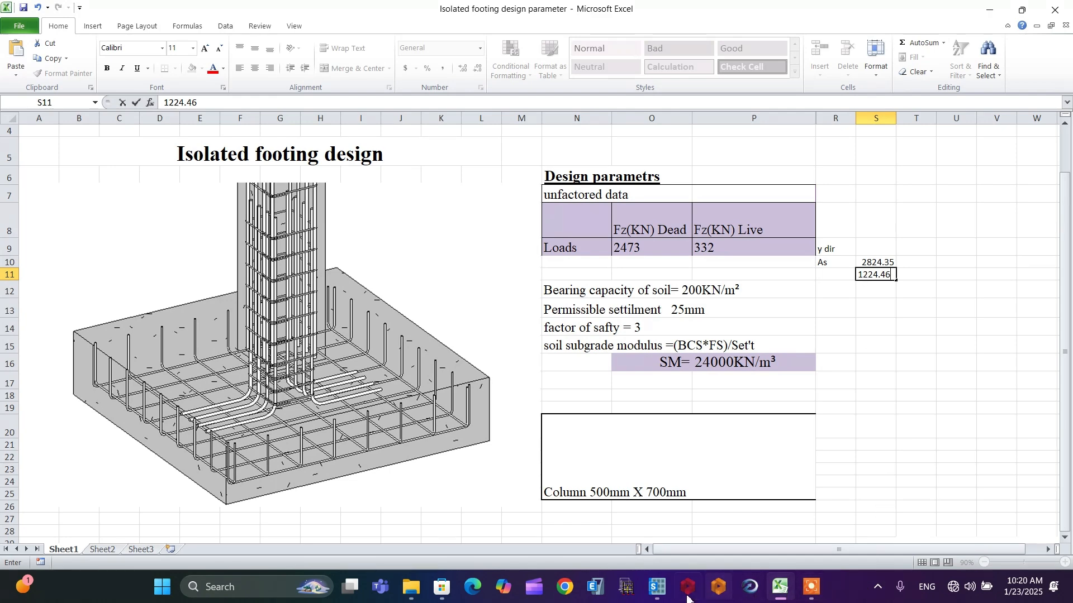
pyautogui.click(657, 586)
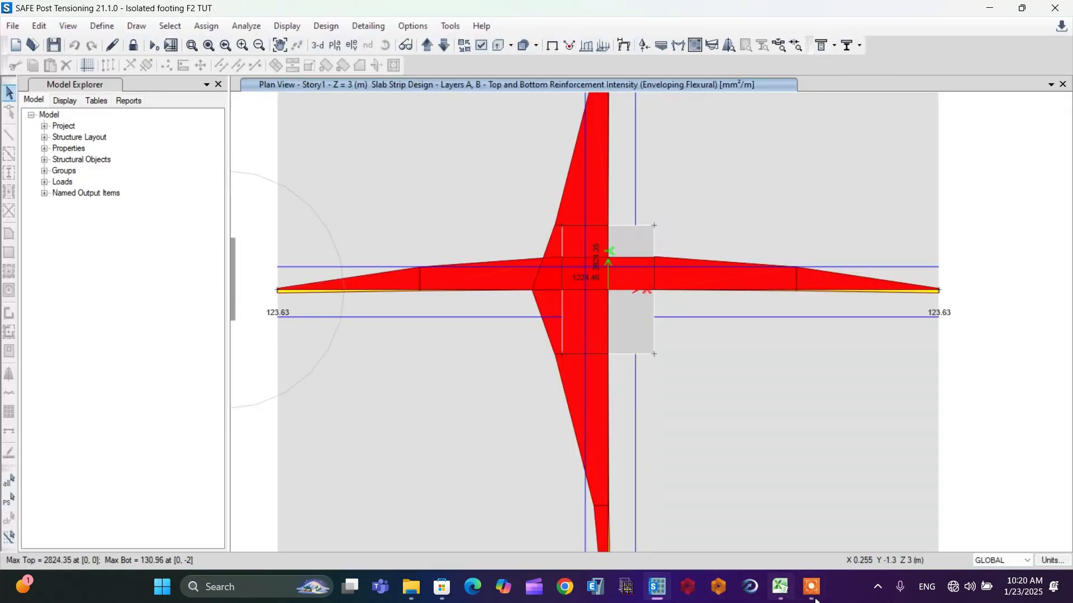
pyautogui.click(783, 594)
pyautogui.click(825, 274)
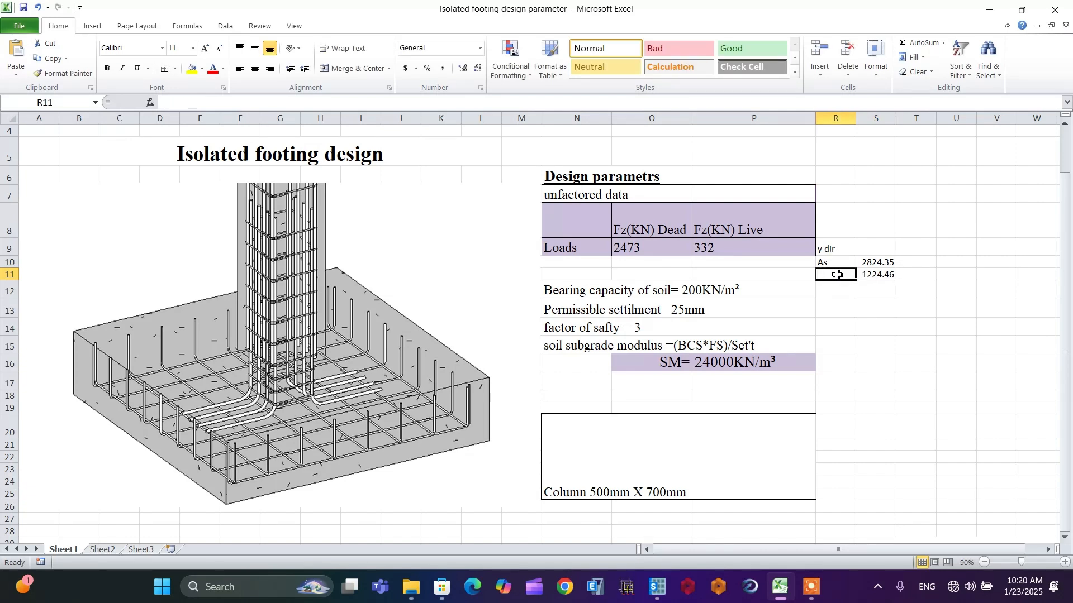
pyautogui.click(867, 275)
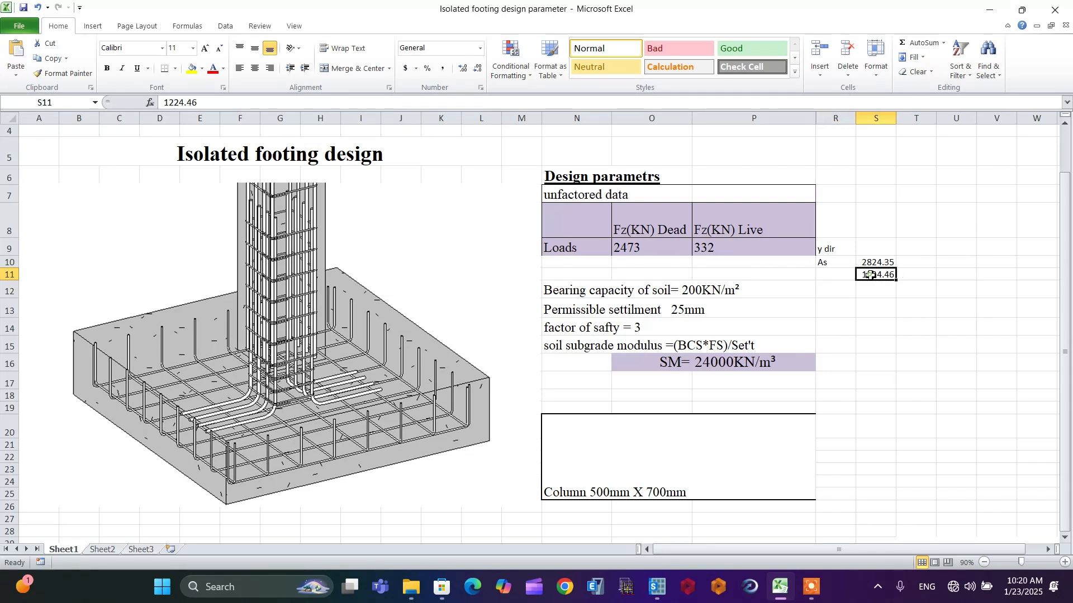
pyautogui.click(824, 275)
pyautogui.write('x')
pyautogui.click(870, 327)
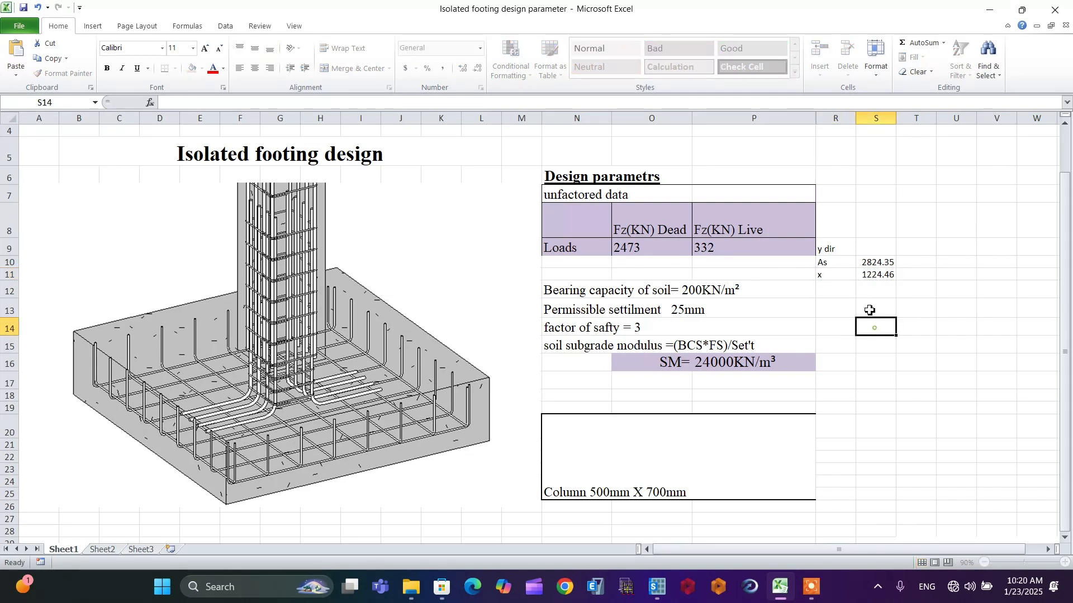
# Step: Add the direction headings y in S9 and x in T9
pyautogui.click(869, 248)
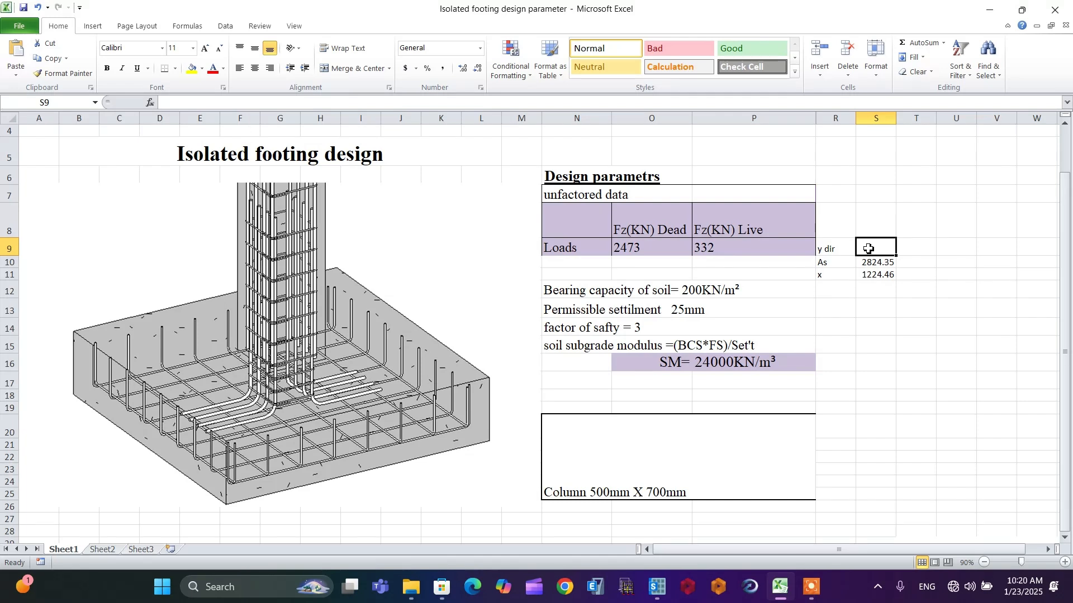
pyautogui.write('y')
pyautogui.click(913, 245)
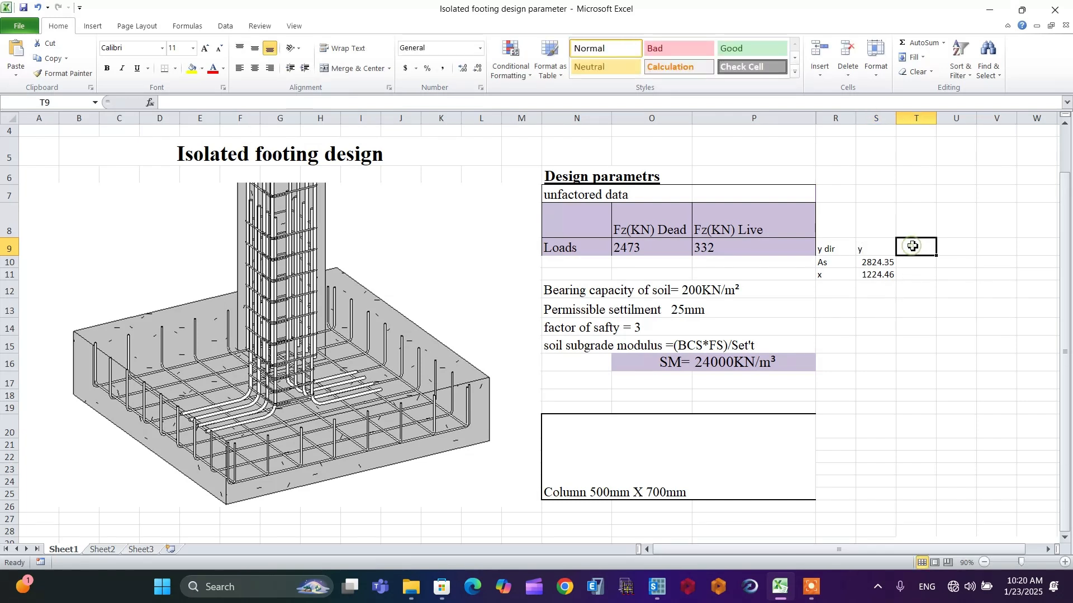
pyautogui.moveTo(916, 346); pyautogui.dragTo(957, 346)
# Step: Move the 1224.46 value from S11 to T10 under the x heading and clear the x label in R11
pyautogui.click(887, 276)
pyautogui.rightClick(887, 277)
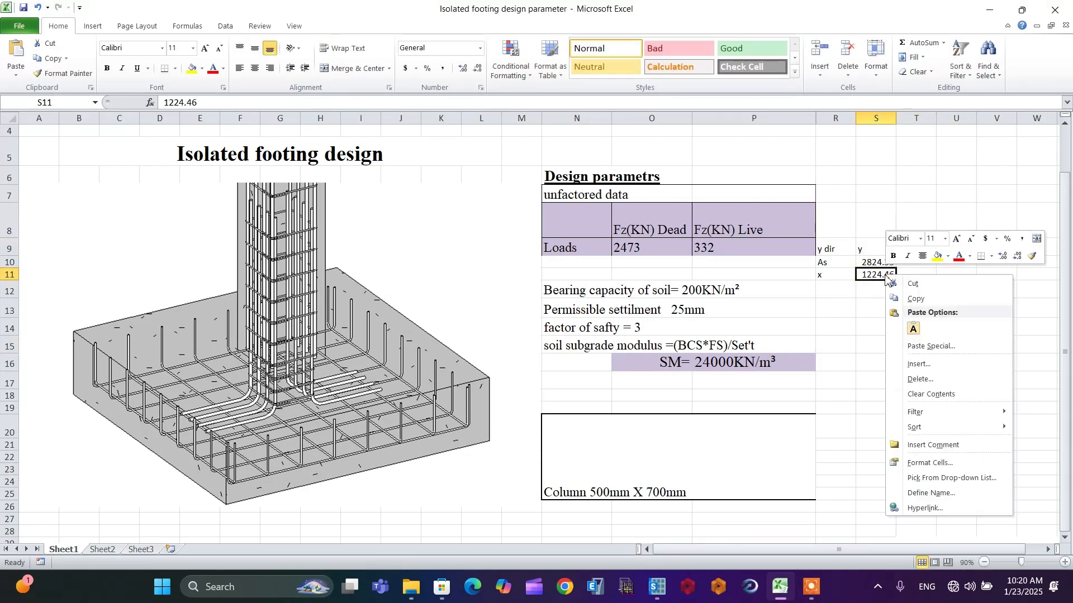
pyautogui.click(916, 298)
pyautogui.click(910, 265)
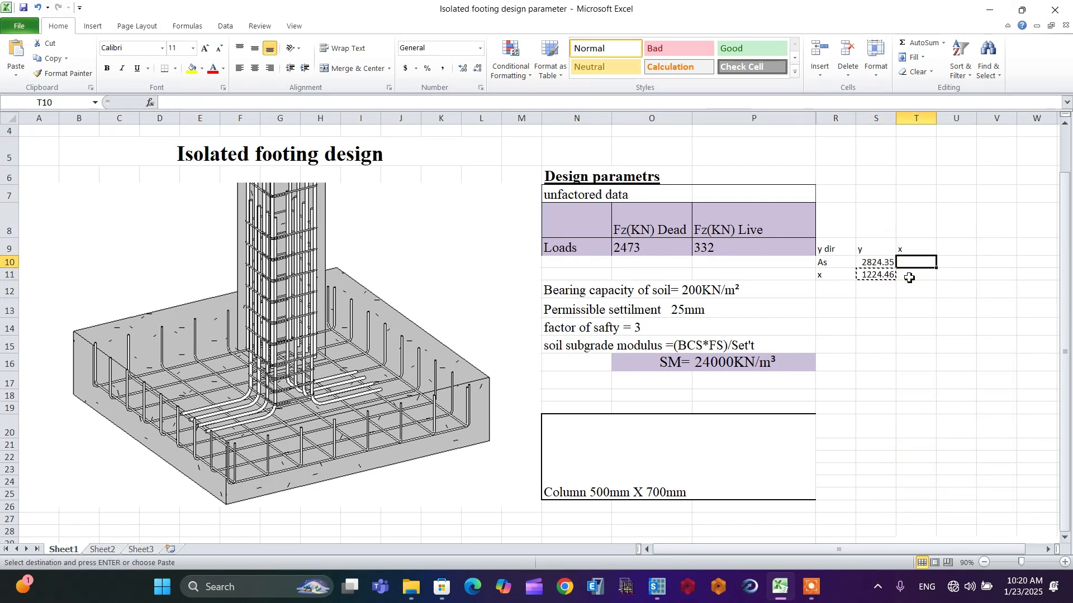
pyautogui.rightClick(911, 263)
pyautogui.click(931, 320)
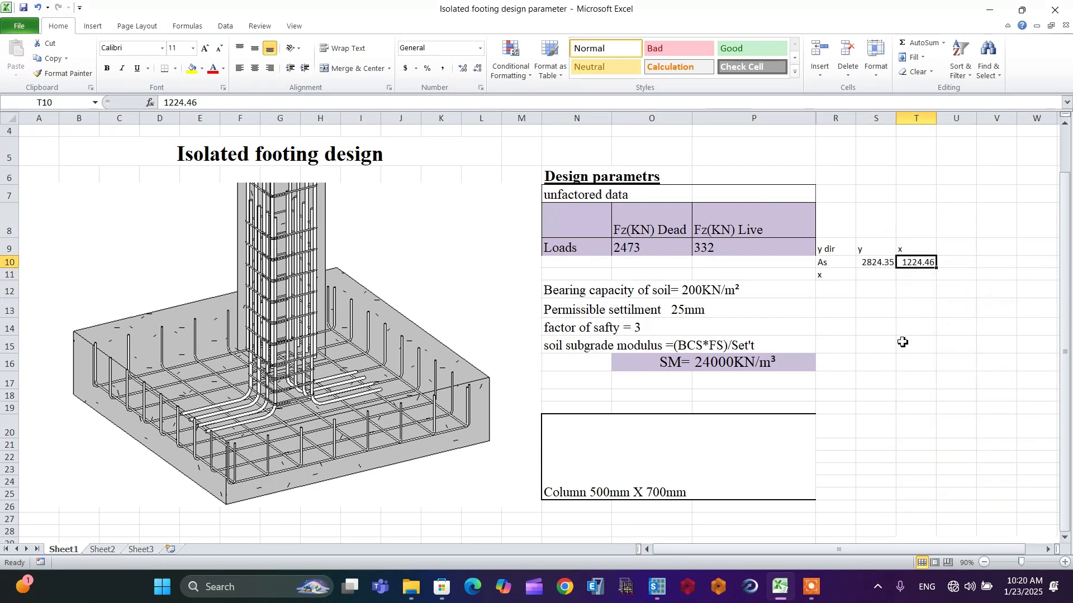
pyautogui.click(903, 343)
pyautogui.click(821, 274)
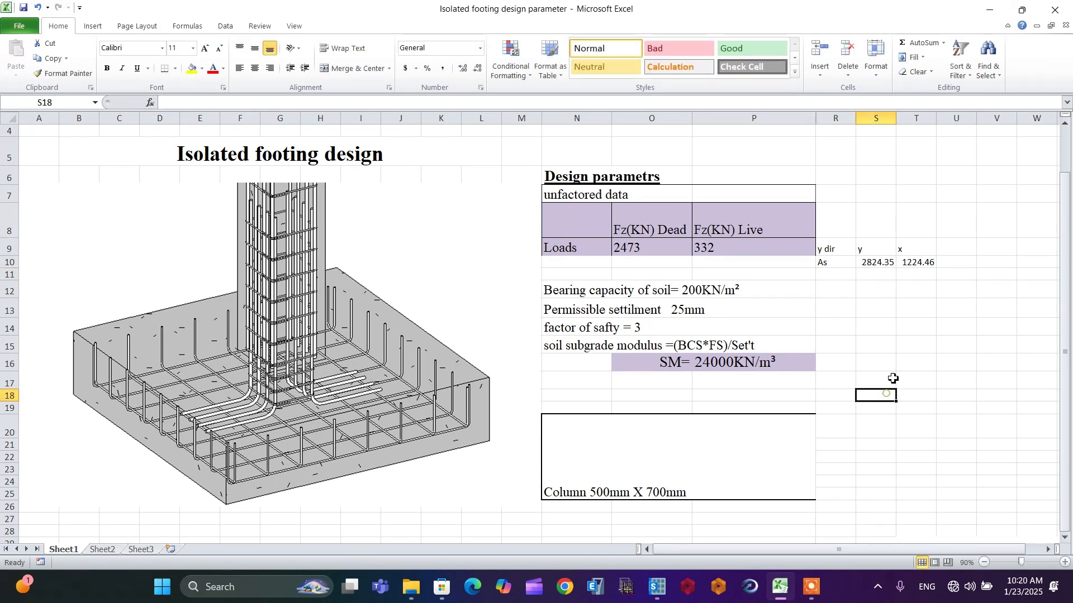
# Step: Shorten the row label in R9 to dir
pyautogui.click(827, 249)
pyautogui.doubleClick(826, 253)
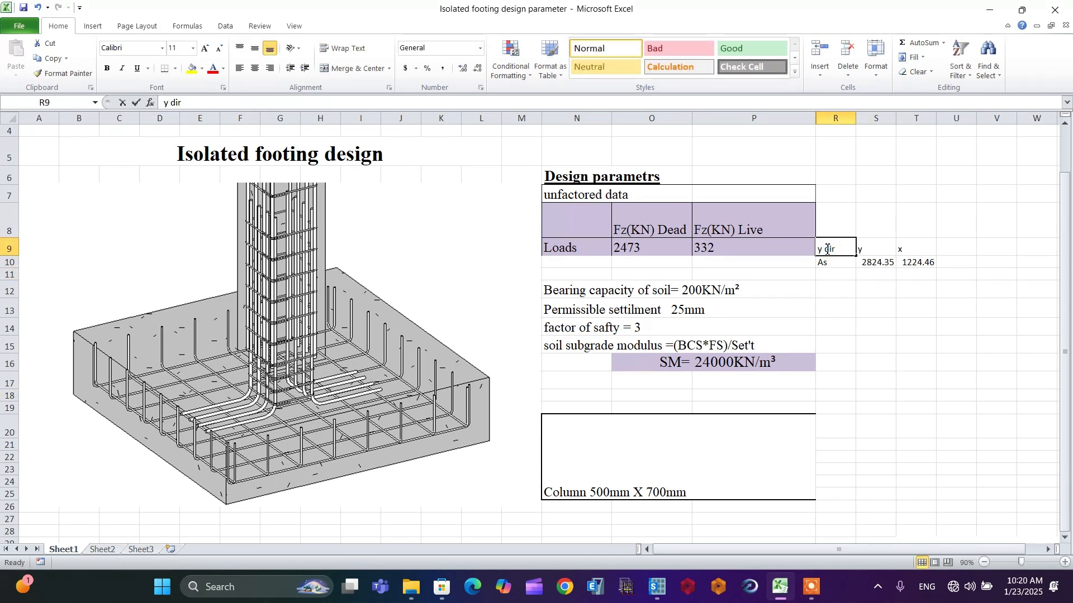
pyautogui.press('BackSpace')
pyautogui.click(897, 380)
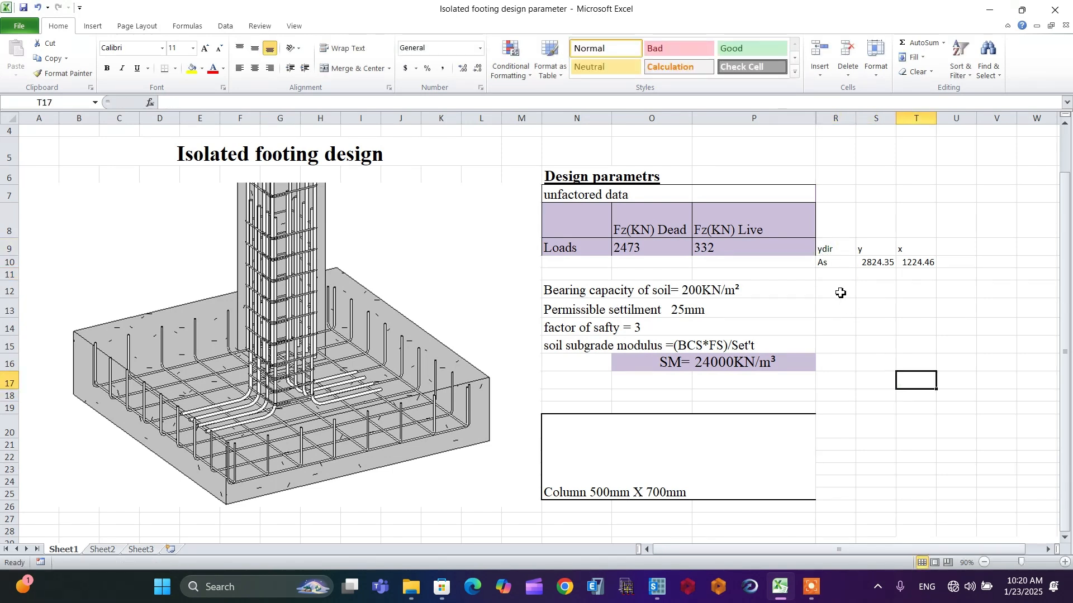
pyautogui.doubleClick(826, 250)
pyautogui.press('BackSpace')
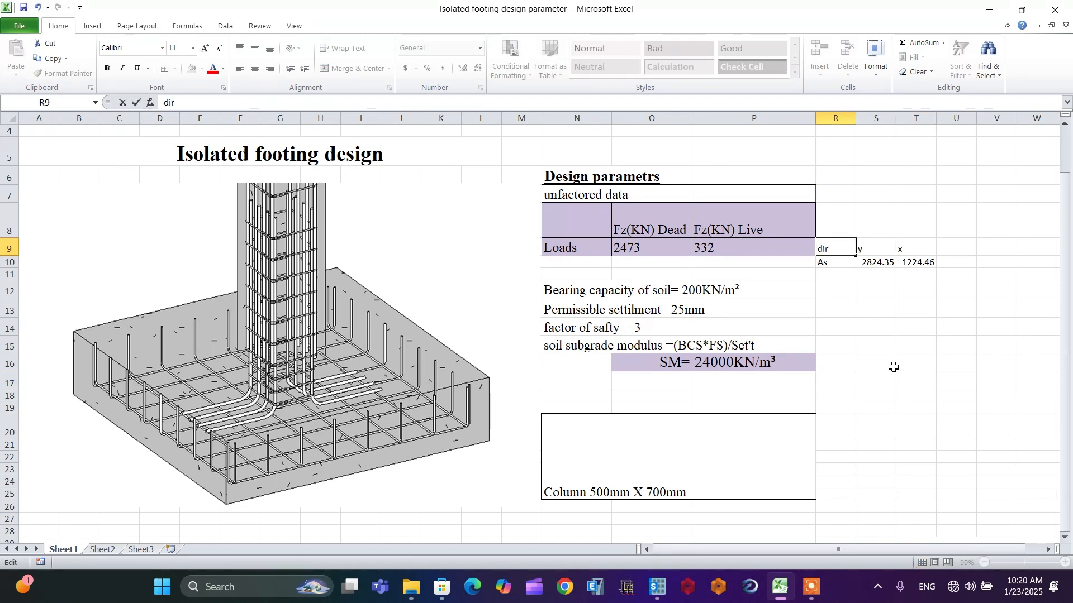
pyautogui.click(890, 362)
pyautogui.click(950, 339)
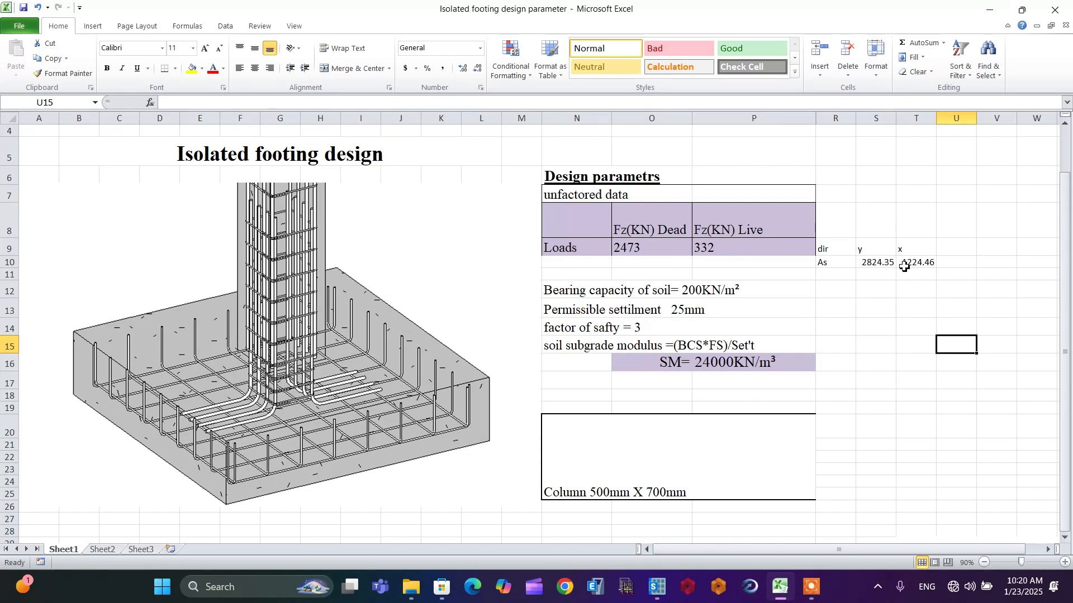
# Step: Enter the bar diameters 14, 16 and 20 as headings in U9, V9 and W9
pyautogui.click(958, 247)
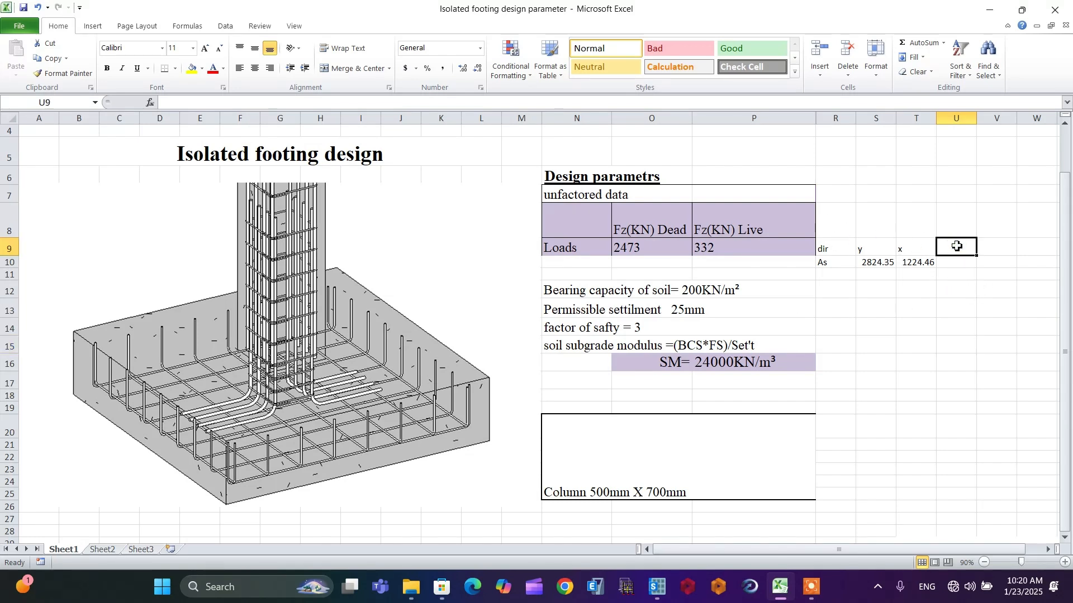
pyautogui.write('14')
pyautogui.click(969, 289)
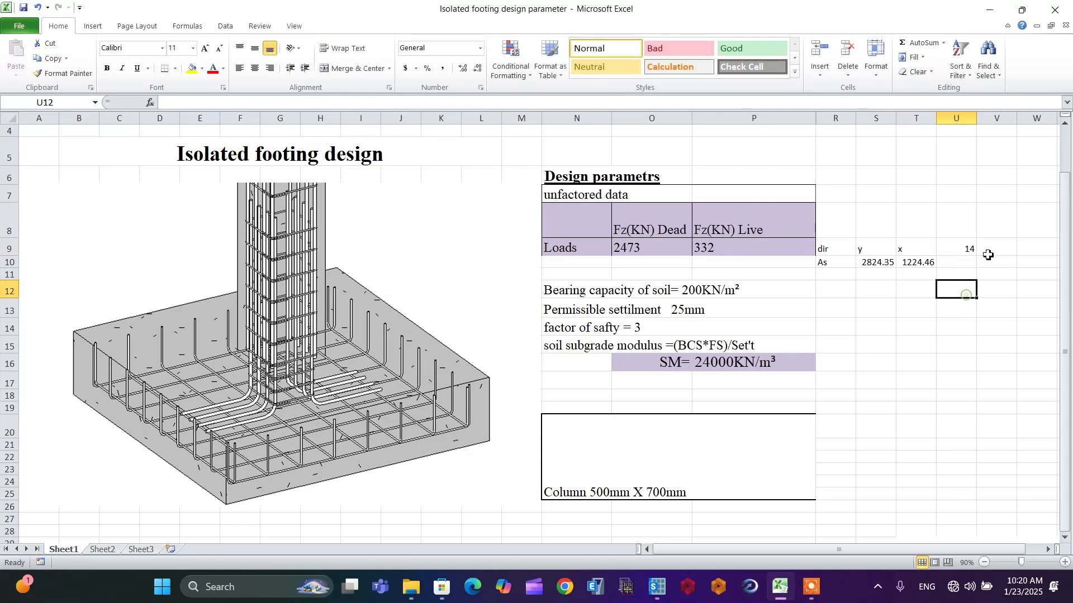
pyautogui.click(991, 249)
pyautogui.write('16')
pyautogui.click(1033, 251)
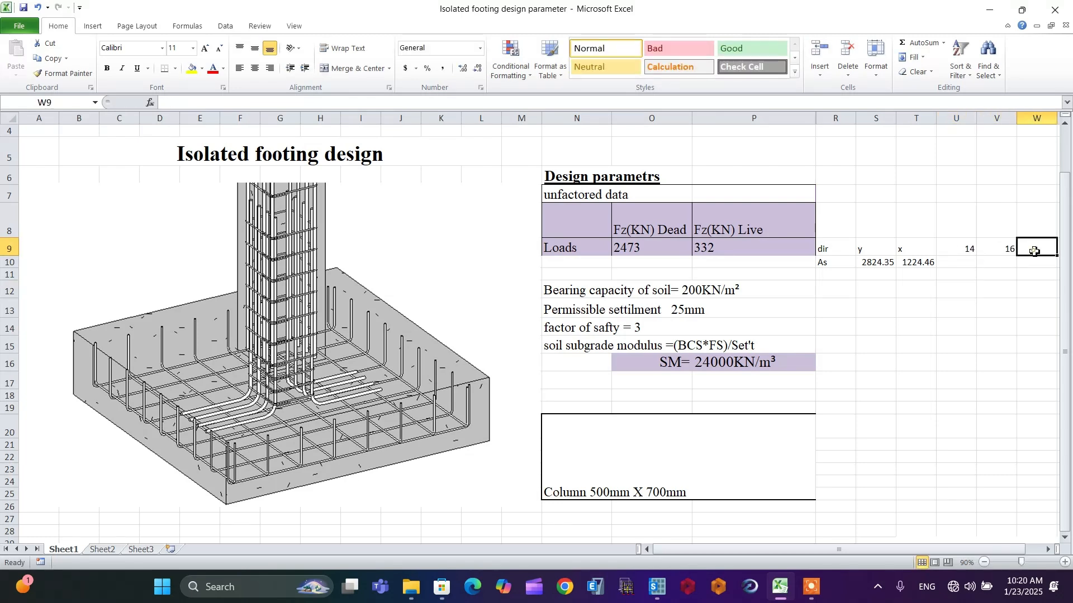
pyautogui.write('20')
pyautogui.click(1032, 309)
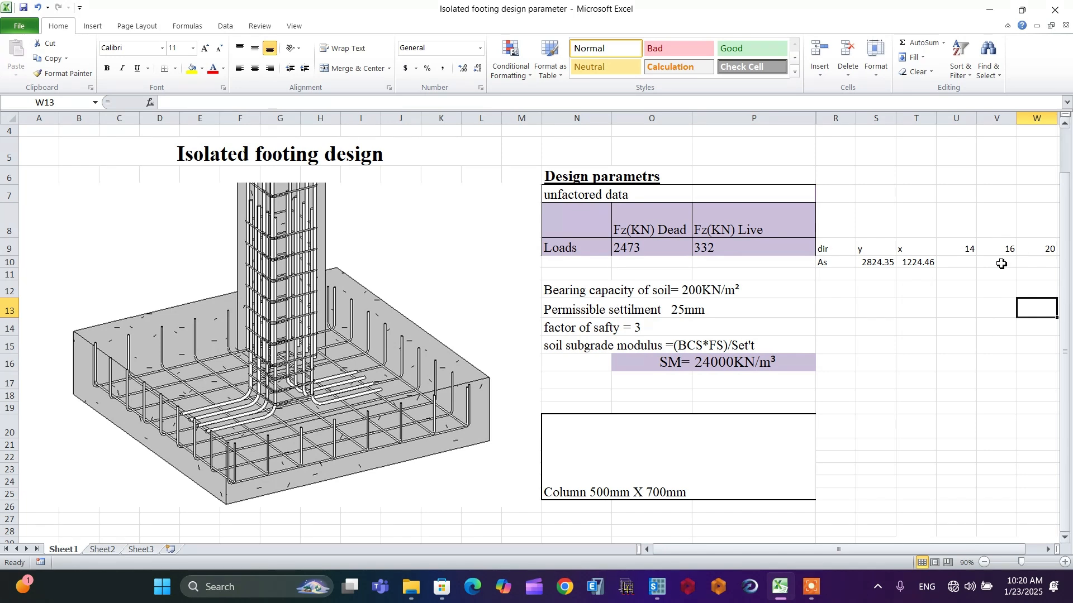
# Step: Calculate the area of the 14 mm bar in U10 with the formula =(3.14*14*14)/4
pyautogui.click(957, 262)
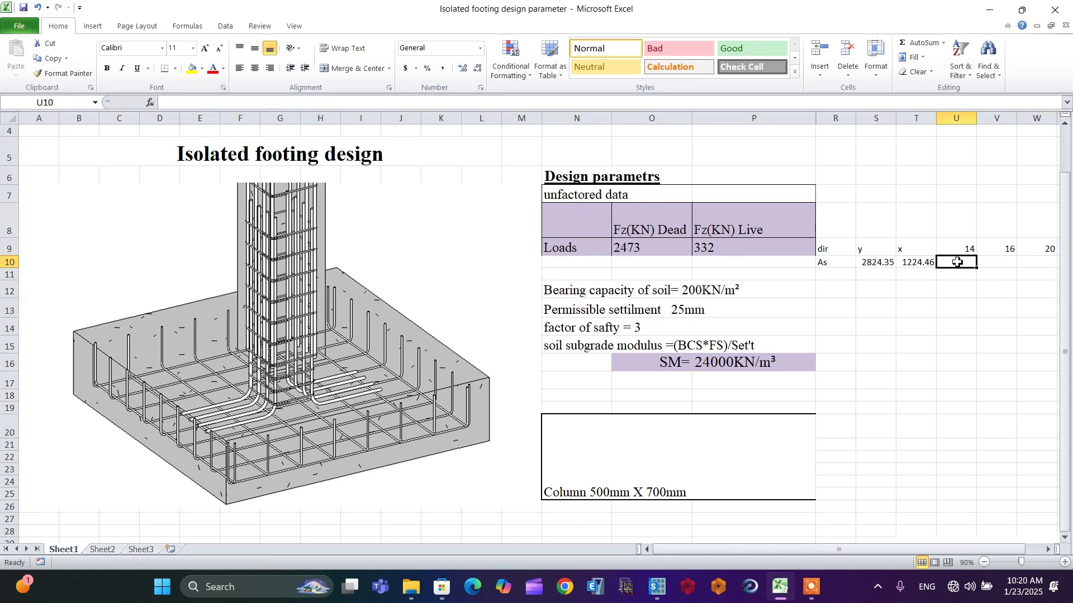
pyautogui.write('=')
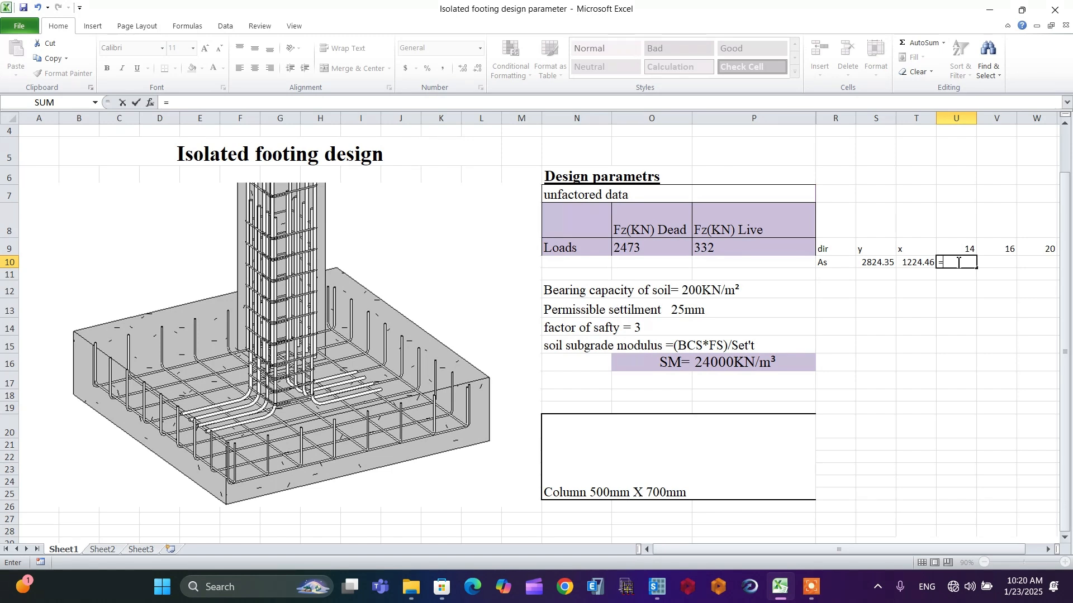
pyautogui.write('3.14*14*14/4')
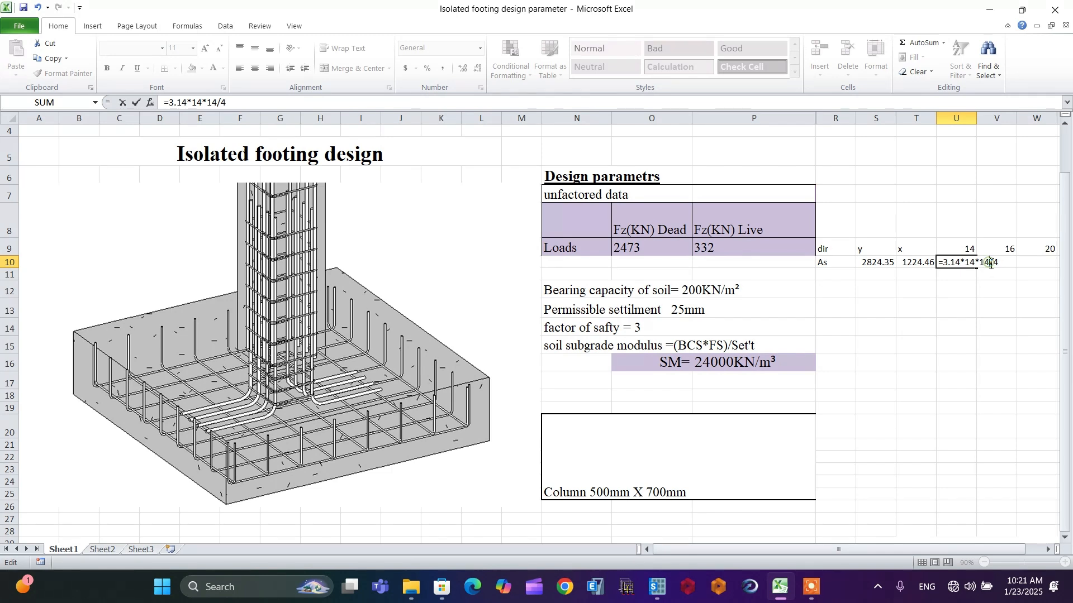
pyautogui.write(')')
pyautogui.click(944, 262)
pyautogui.write('(')
pyautogui.press('Return')
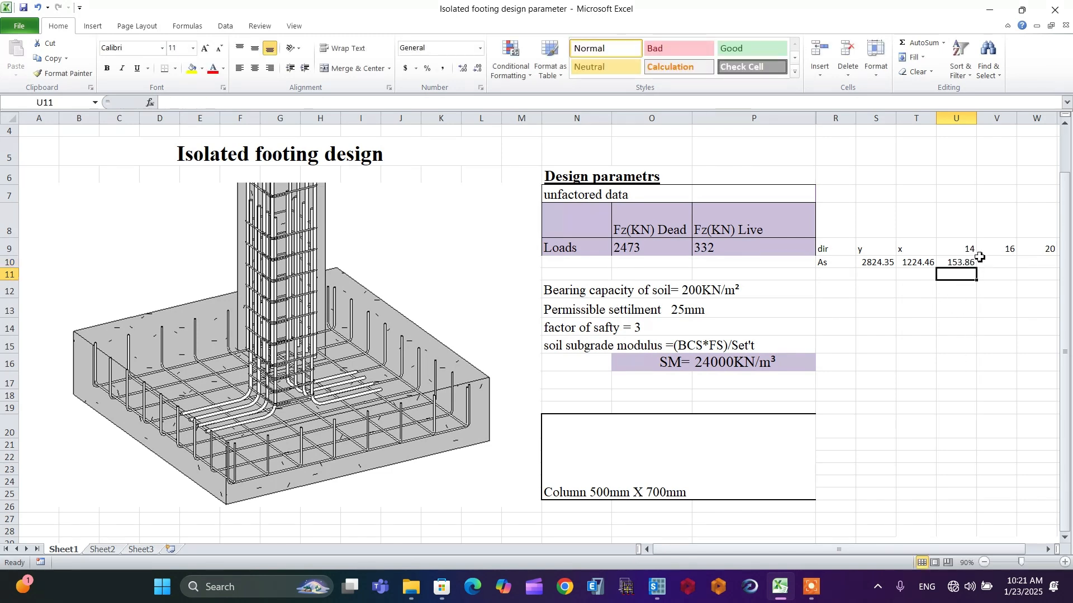
# Step: Fill the bar area formula from U10 across V10 and W10 under the 16 and 20 headings
pyautogui.click(956, 261)
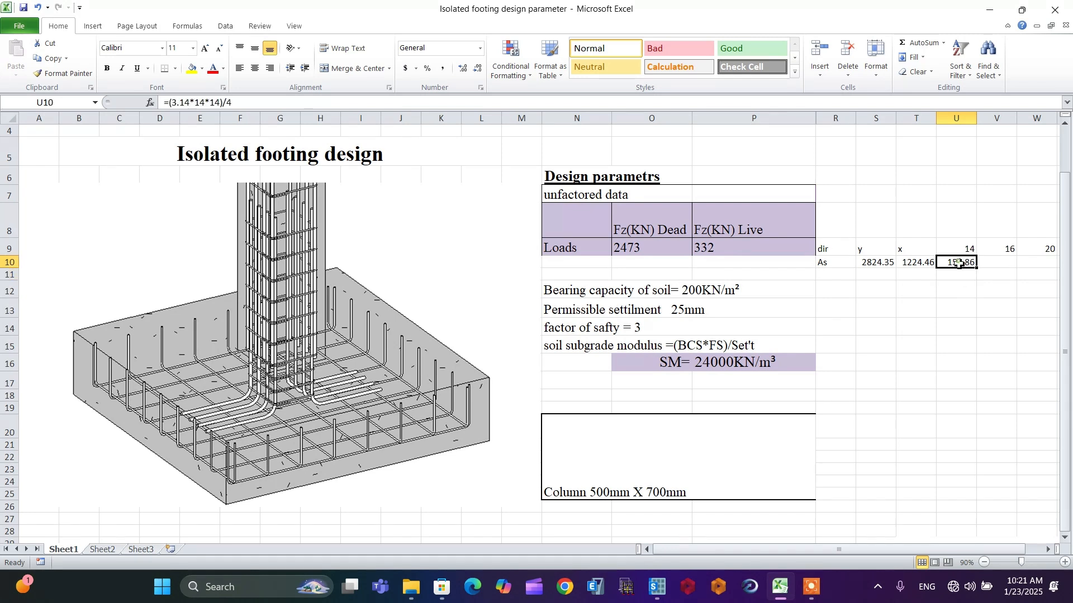
pyautogui.moveTo(977, 271); pyautogui.dragTo(1054, 271)
pyautogui.click(1039, 305)
# Step: Change the bar area formula in V10 to =(3.14*16*16)/4 for the 16 mm bar
pyautogui.click(997, 249)
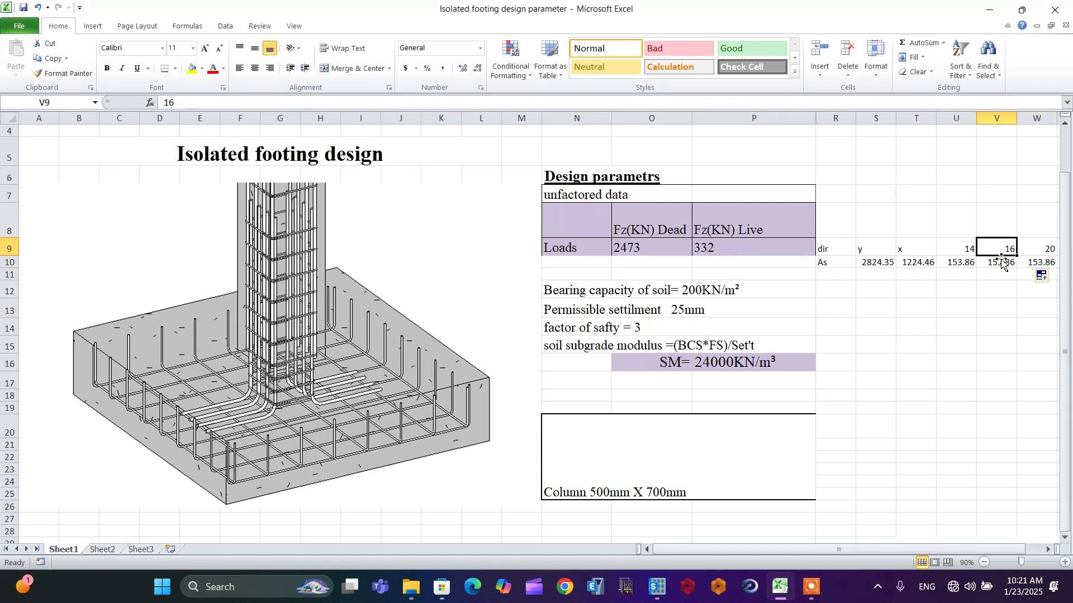
pyautogui.doubleClick(1000, 262)
pyautogui.moveTo(1017, 264)
pyautogui.mouseDown()
pyautogui.moveTo(1004, 263)
pyautogui.moveTo(1017, 265)
pyautogui.mouseUp()
pyautogui.write('16*14)/4')
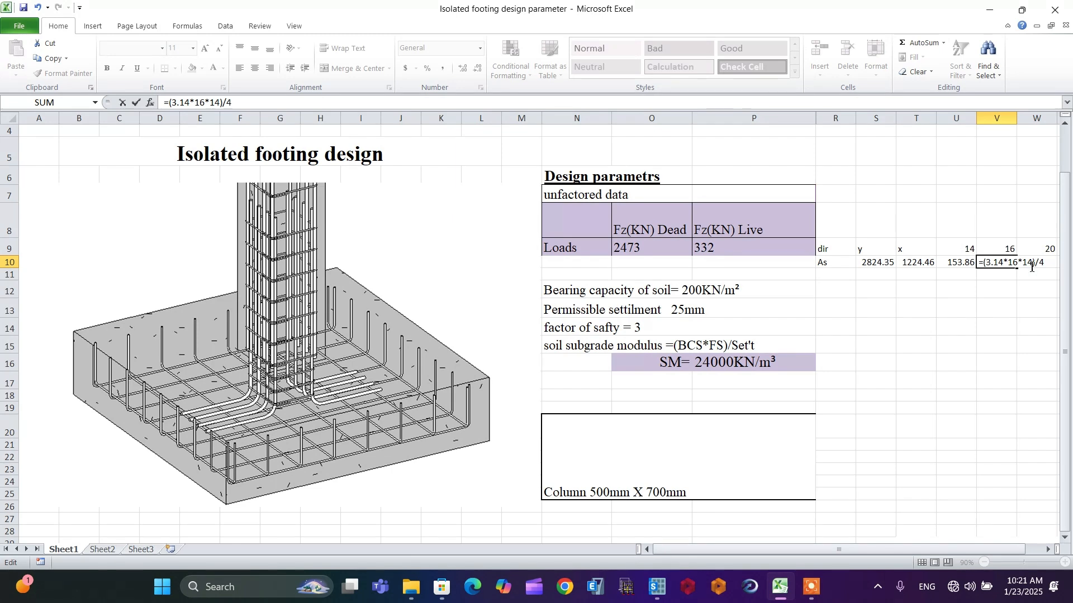
pyautogui.write('6')
pyautogui.click(1000, 328)
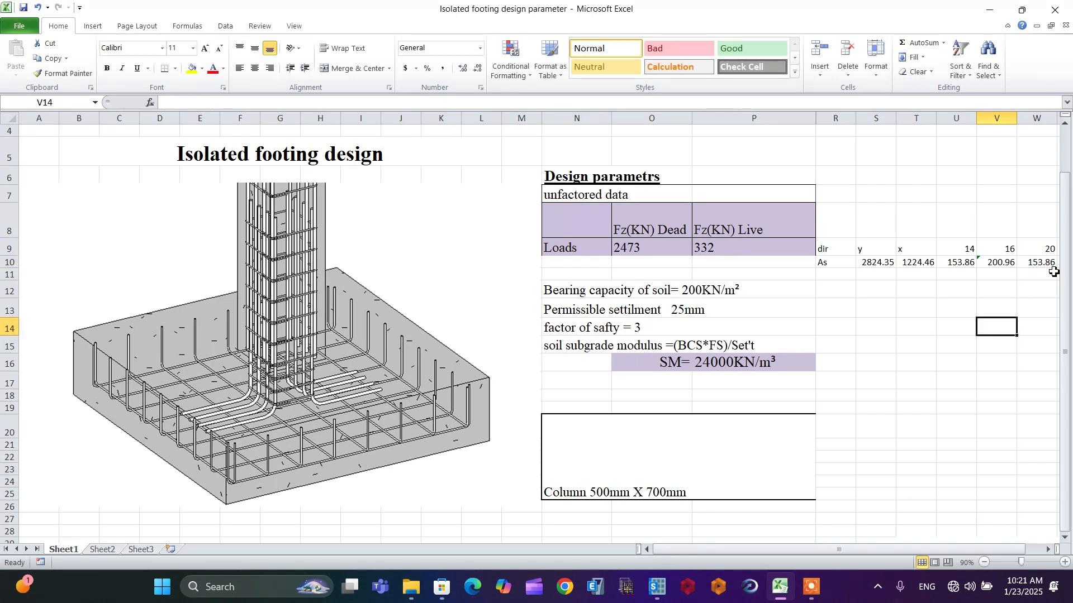
pyautogui.click(1037, 262)
pyautogui.doubleClick(1038, 262)
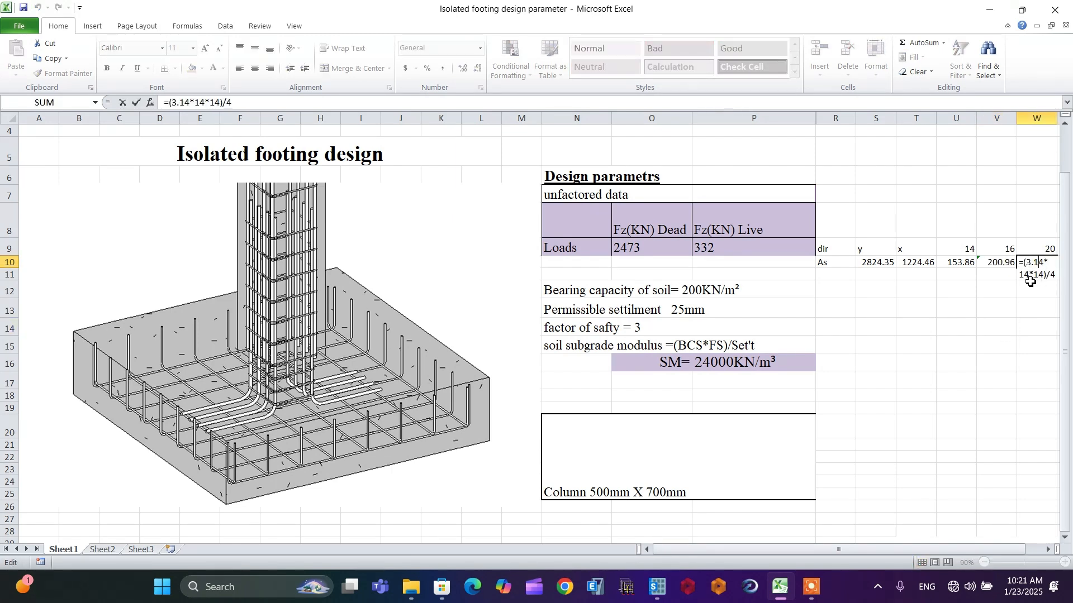
pyautogui.click(1030, 275)
pyautogui.press('BackSpace')
pyautogui.press('BackSpace')
pyautogui.press('Escape')
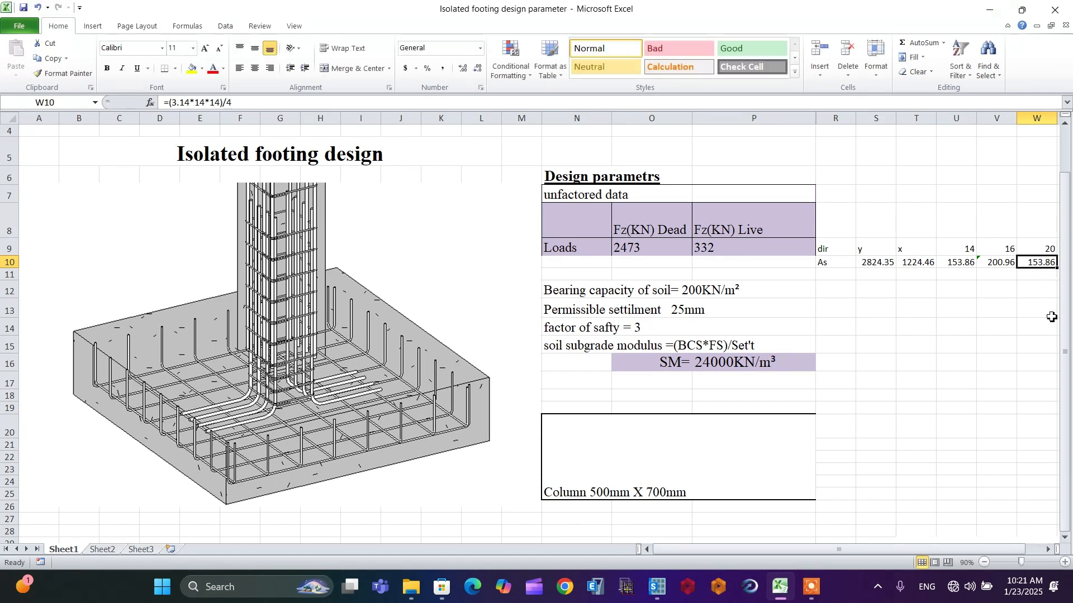
# Step: Change the bar area formula in W10 to =(3.14*20*20)/4 for the 20 mm bar
pyautogui.doubleClick(1032, 262)
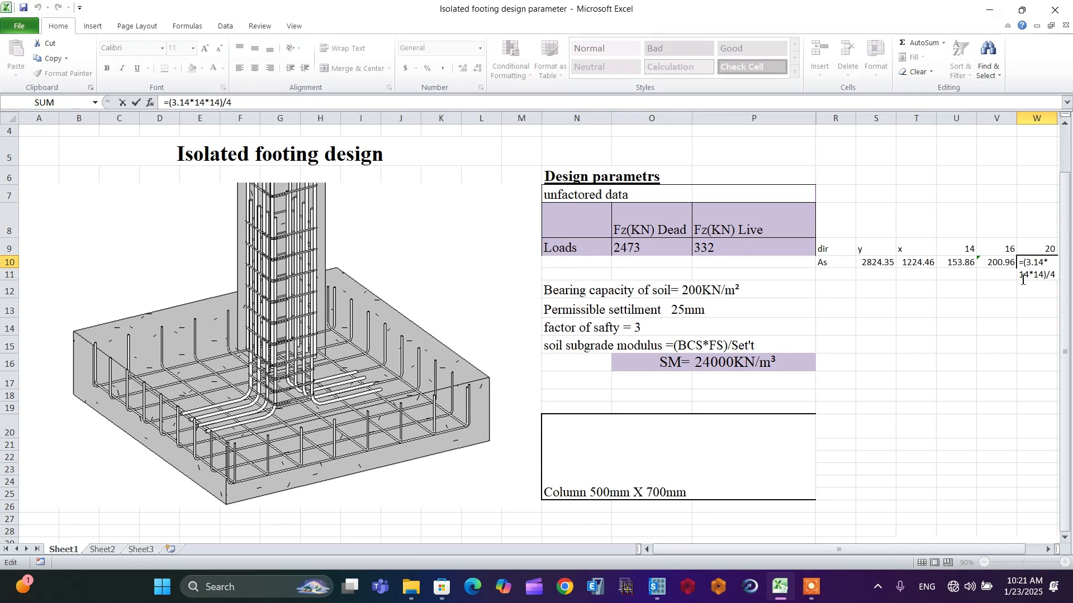
pyautogui.doubleClick(1024, 276)
pyautogui.write('20')
pyautogui.write('20')
pyautogui.click(1030, 324)
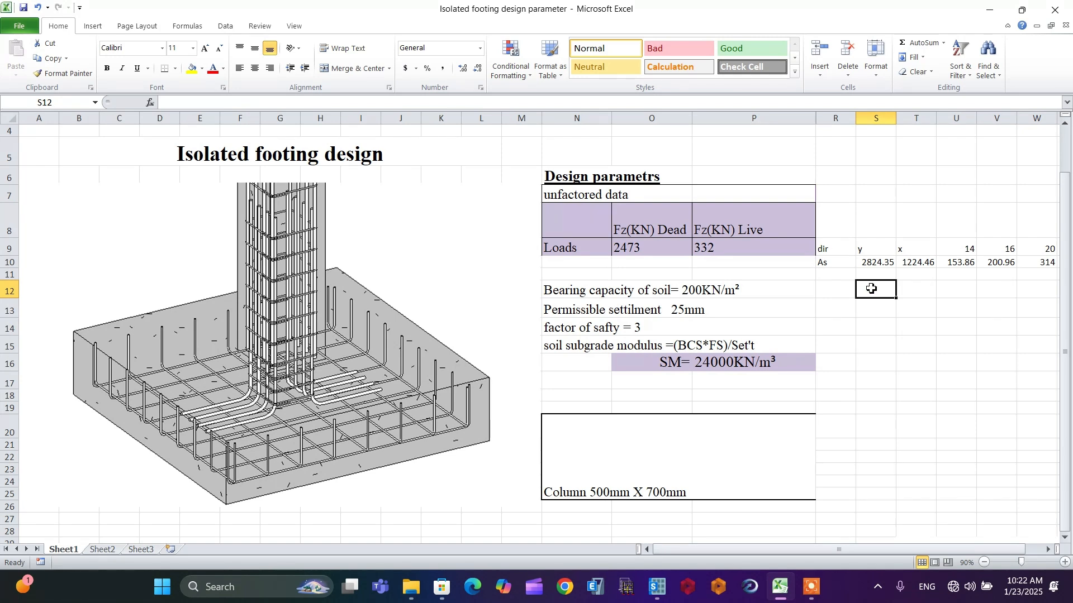
# Step: Try to enter a formula in S12 dividing the y-direction As by the 20 mm bar area
pyautogui.write('=')
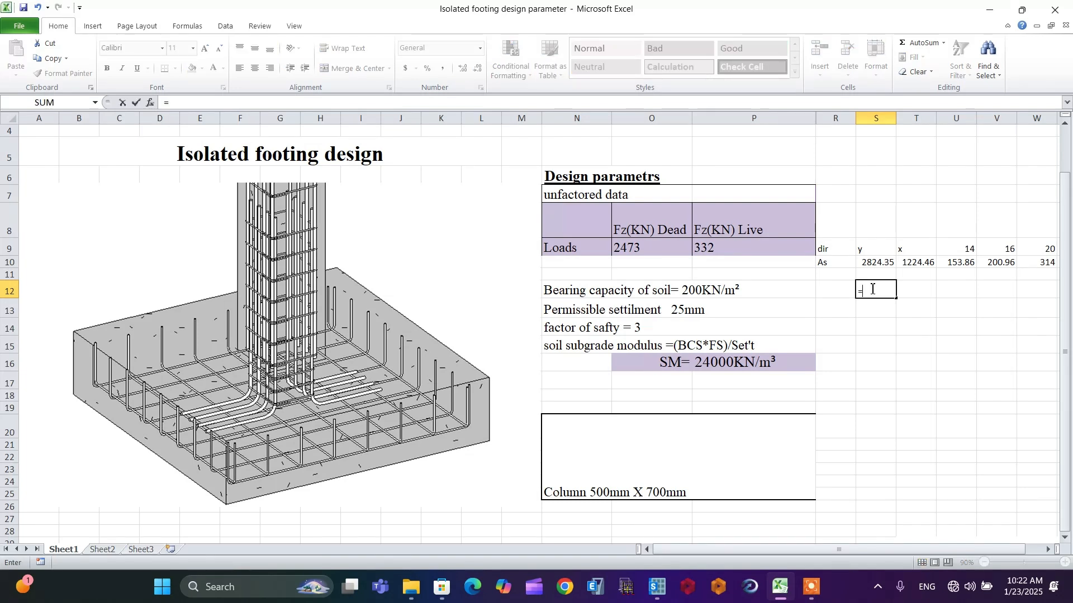
pyautogui.click(869, 264)
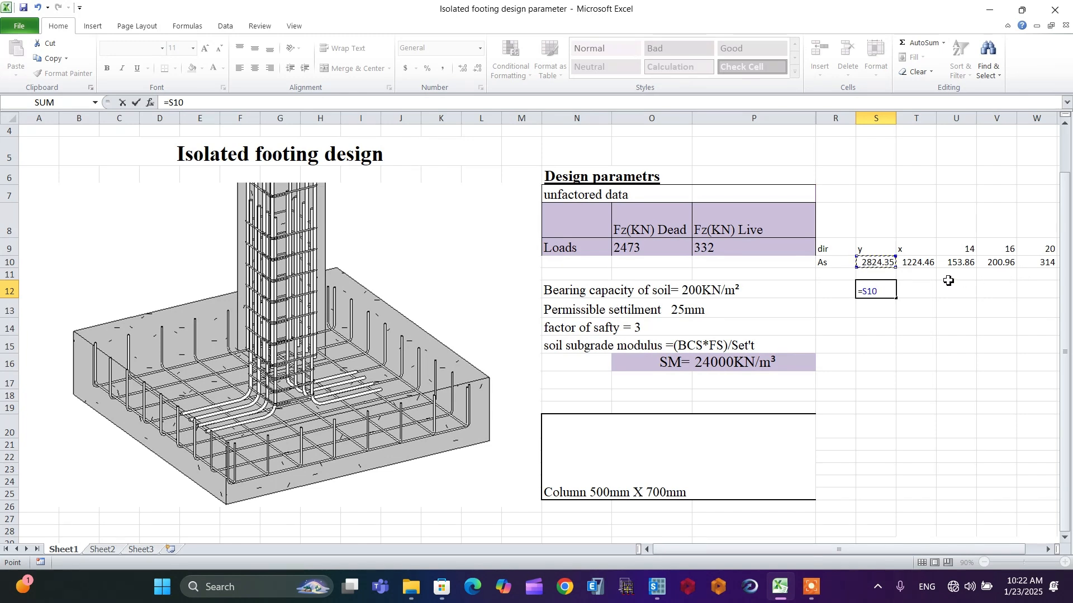
pyautogui.click(1030, 263)
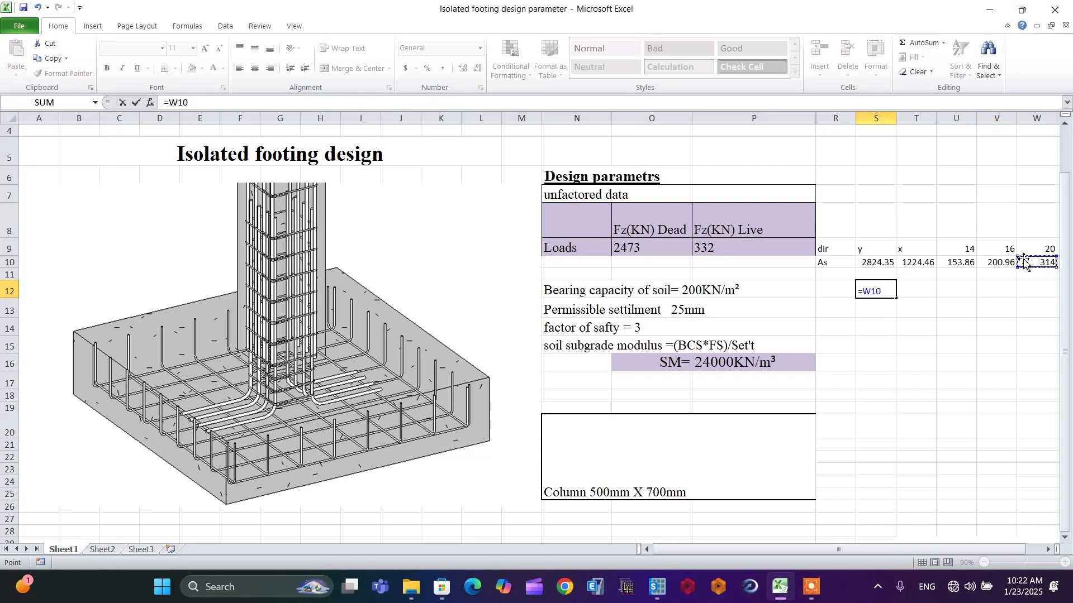
pyautogui.press('Return')
# Step: Replace the formula in S12 with =S10/W10 to get the number of 20 mm bars in the y direction
pyautogui.click(875, 289)
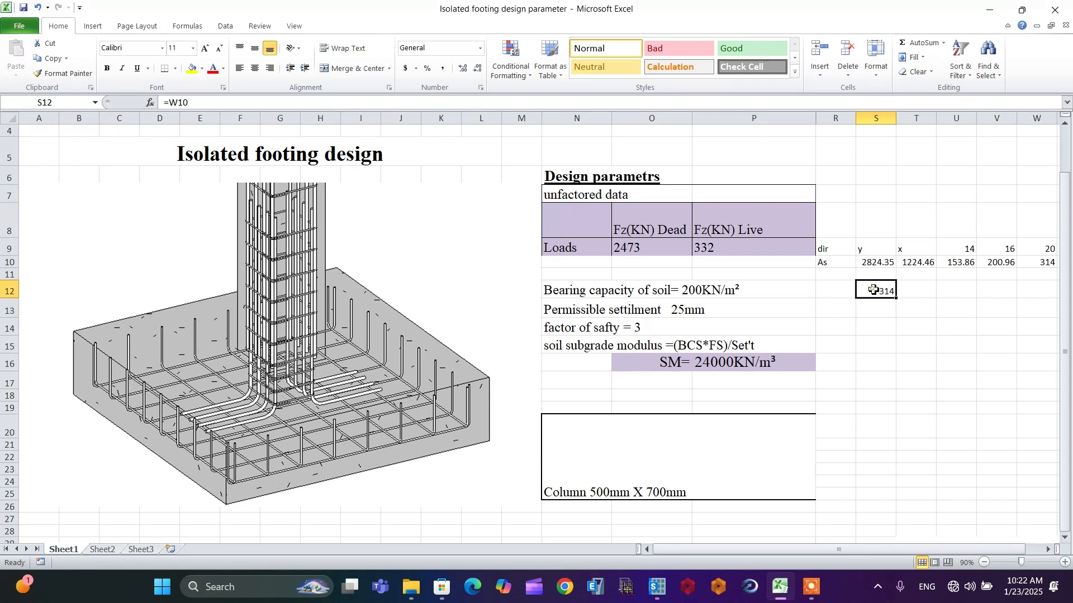
pyautogui.doubleClick(874, 290)
pyautogui.doubleClick(884, 295)
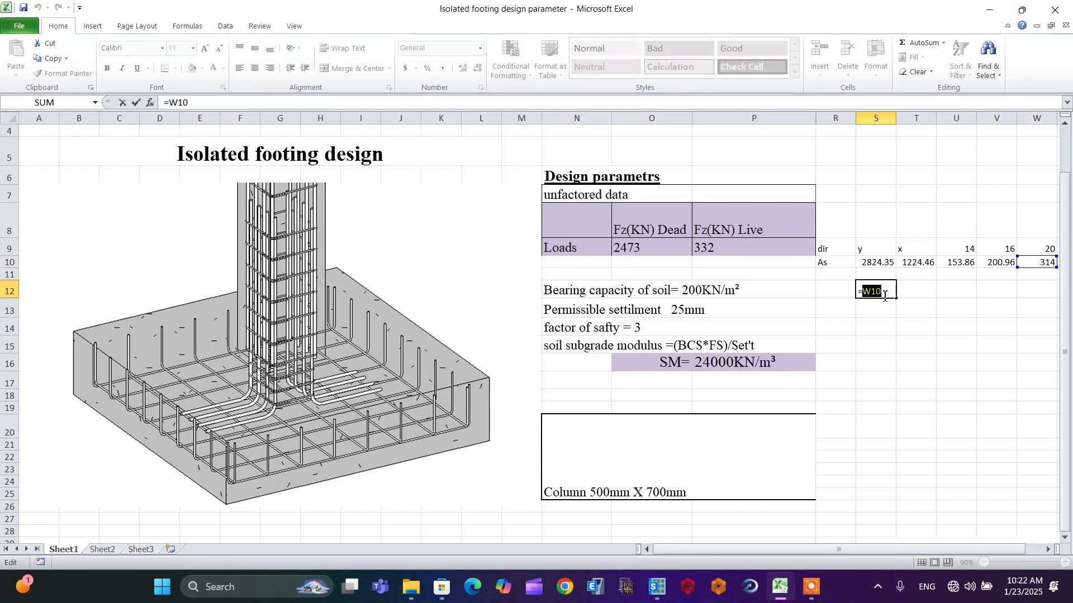
pyautogui.click(869, 262)
pyautogui.write('/')
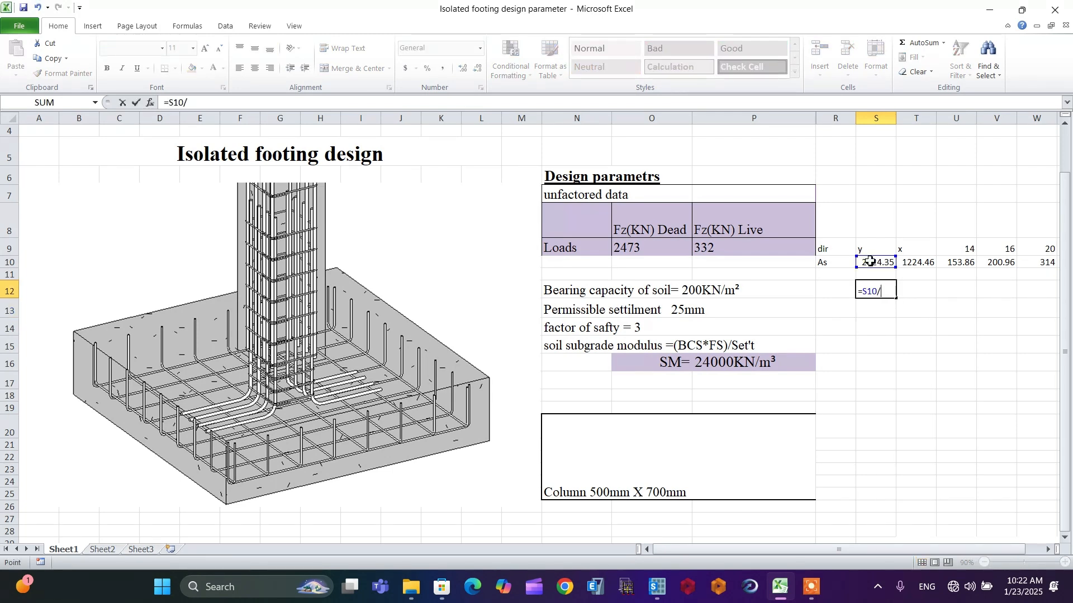
pyautogui.click(1044, 263)
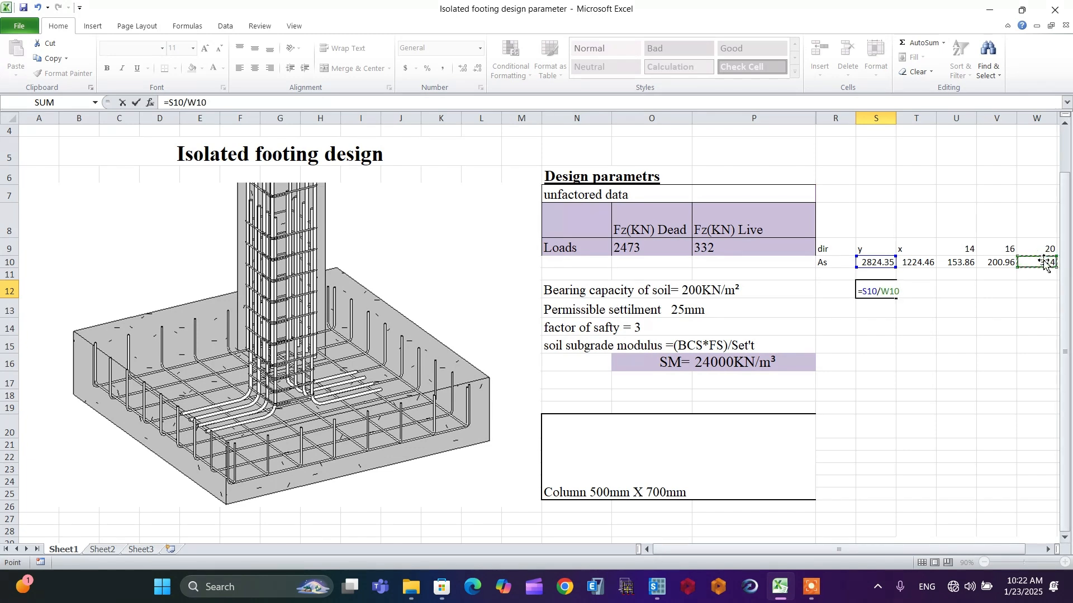
pyautogui.press('Return')
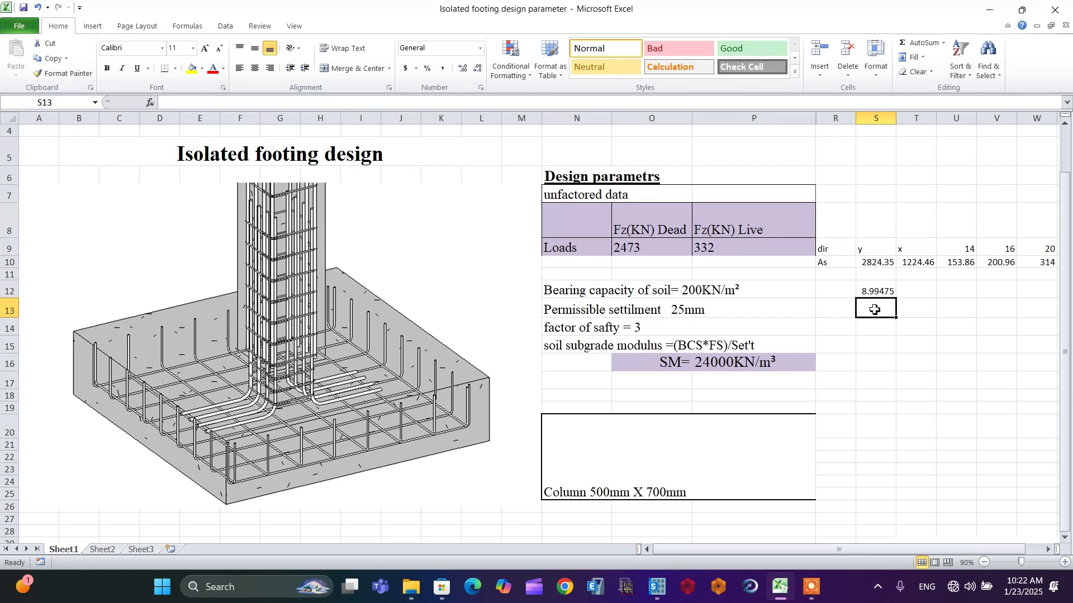
# Step: Enter 10 as the bar count in S13 and label the row n in R13
pyautogui.write('9+')
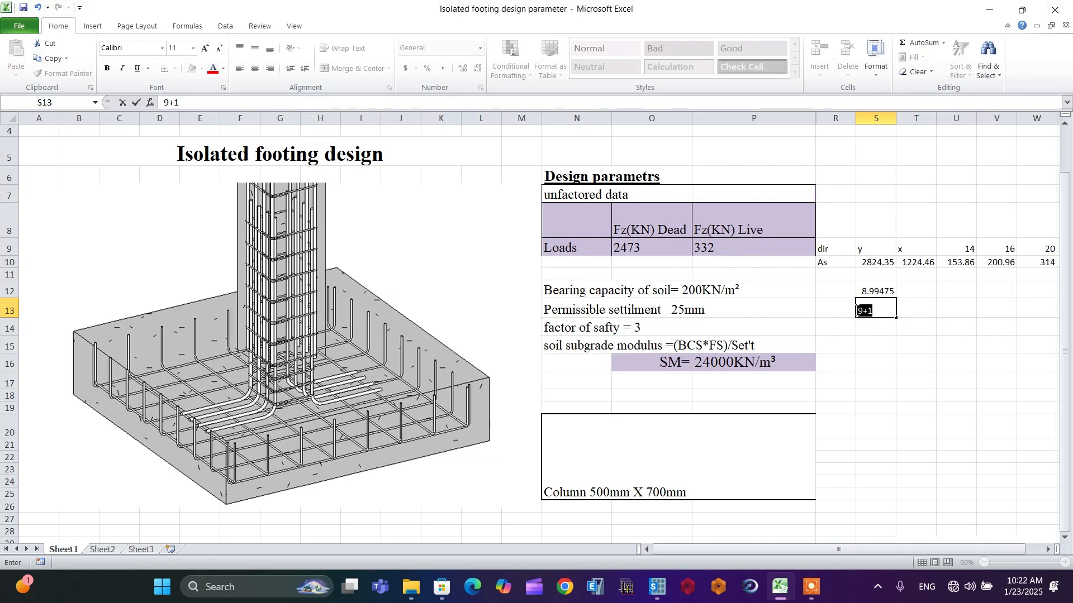
pyautogui.write('10')
pyautogui.click(915, 363)
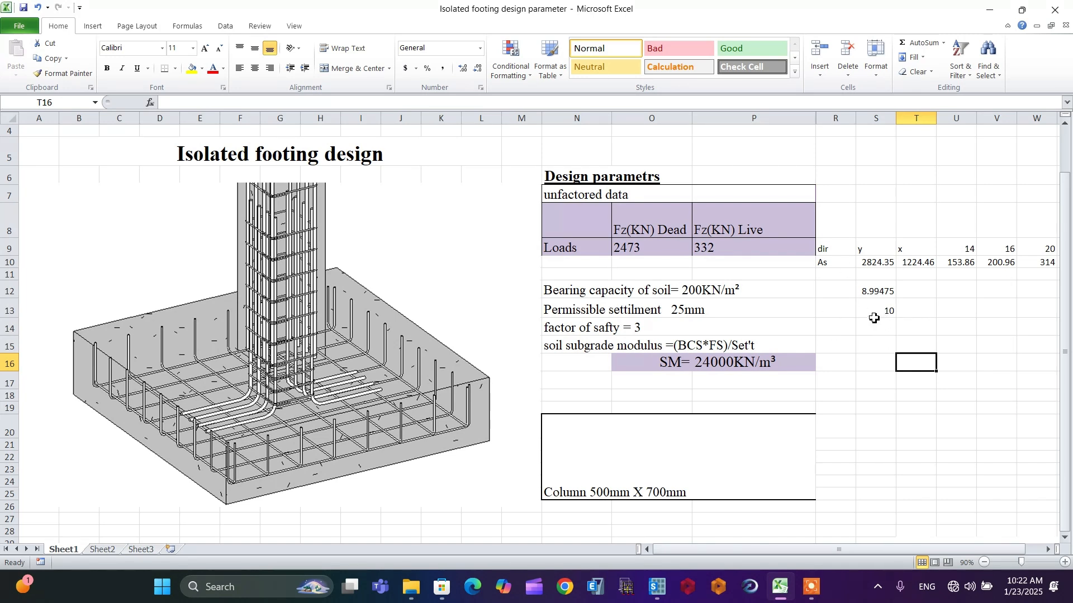
pyautogui.click(844, 308)
pyautogui.write('n')
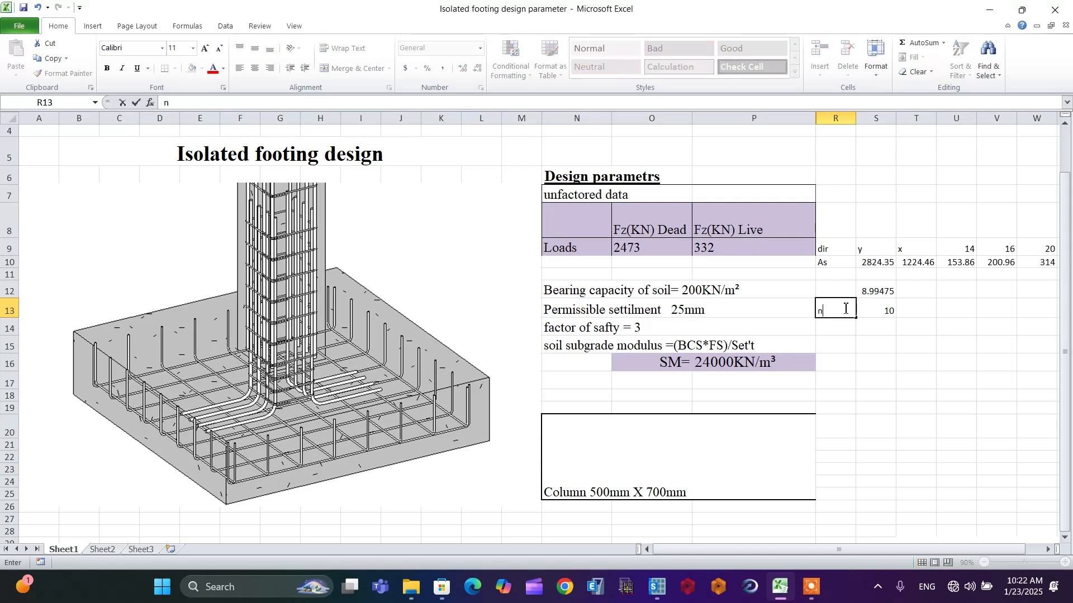
pyautogui.click(876, 343)
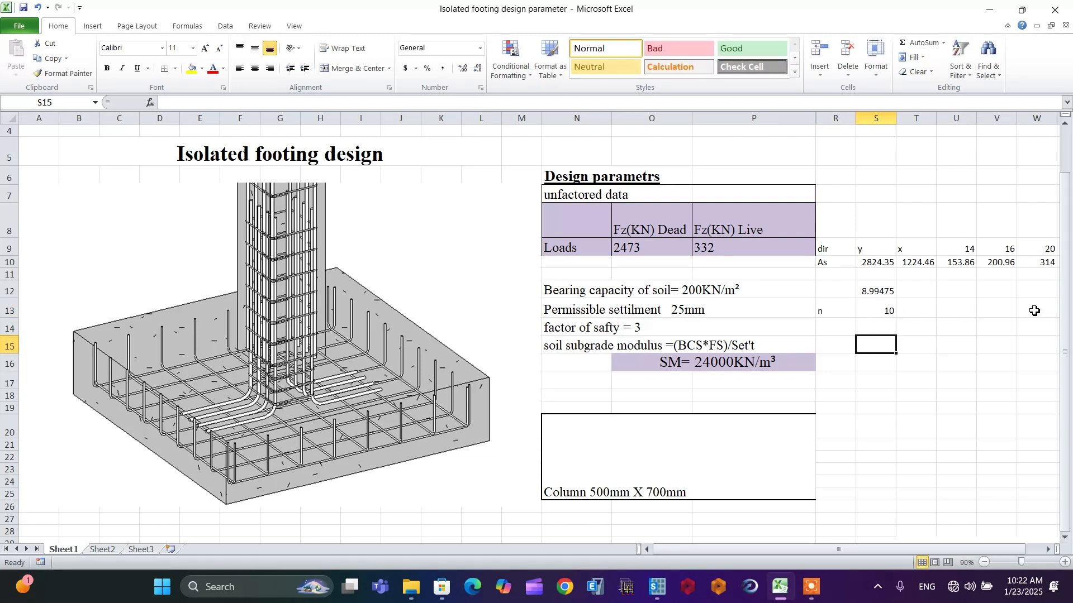
# Step: Enter the bar count 10 in W13 below the 20 mm bar area
pyautogui.click(1035, 311)
pyautogui.write('10')
pyautogui.press('Return')
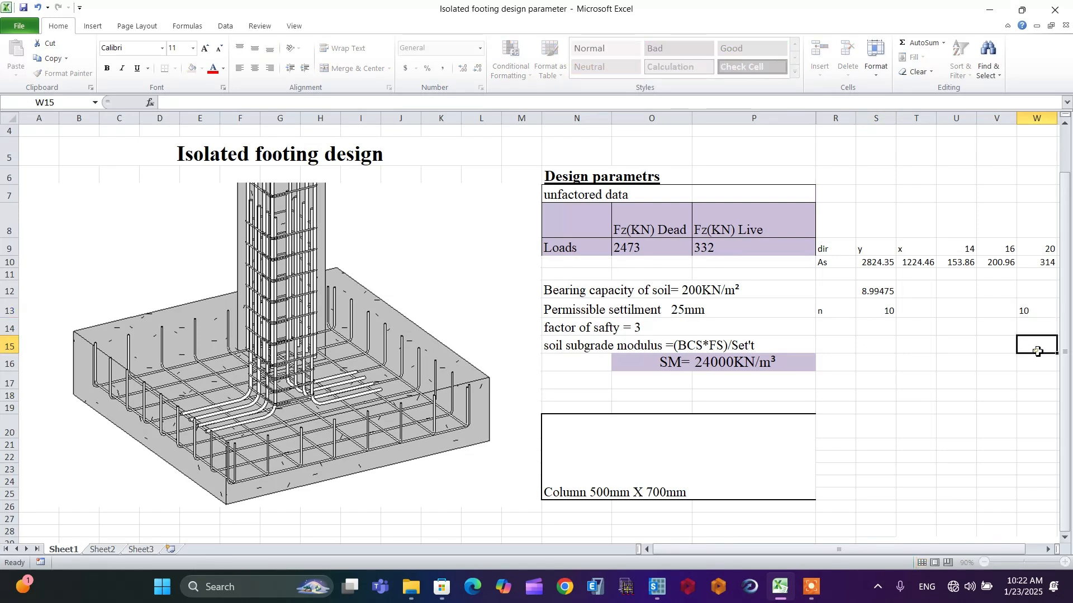
# Step: Fill the value 10 from S13 across row 13 to W13
pyautogui.click(880, 309)
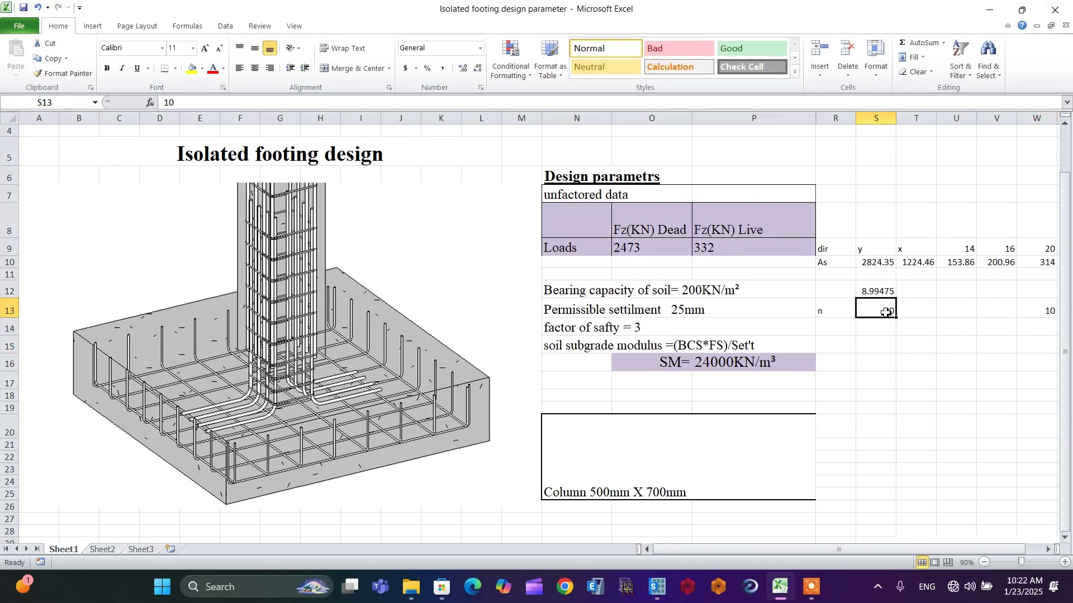
pyautogui.moveTo(899, 318); pyautogui.dragTo(1049, 322)
pyautogui.click(987, 363)
# Step: Clear the values in S13, T13, U13 and V13, keeping only the 10 in W13
pyautogui.click(875, 311)
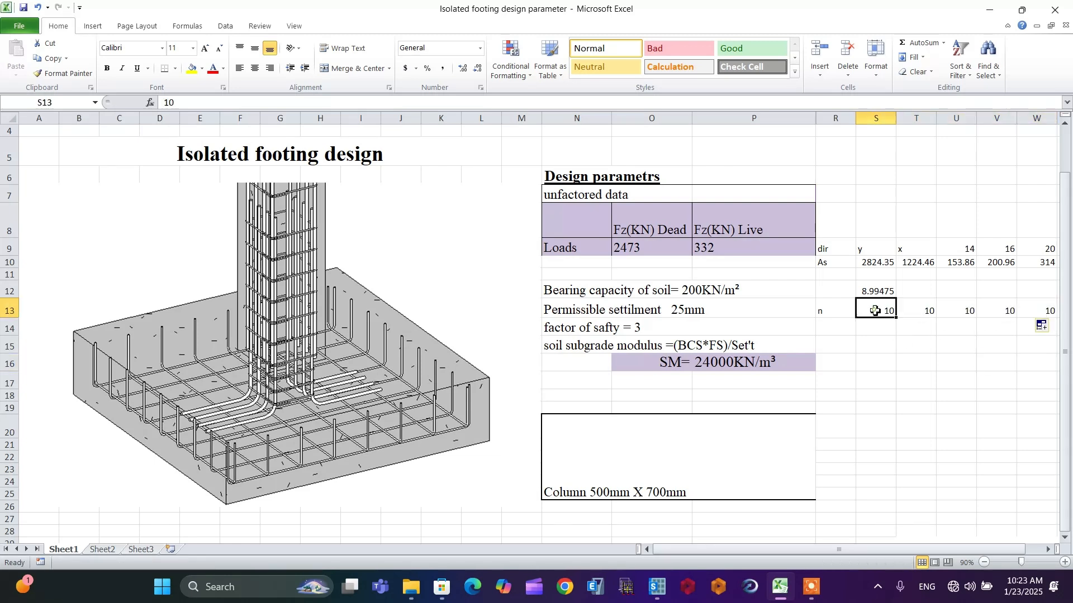
pyautogui.press('Delete')
pyautogui.click(942, 374)
pyautogui.click(922, 310)
pyautogui.press('Delete')
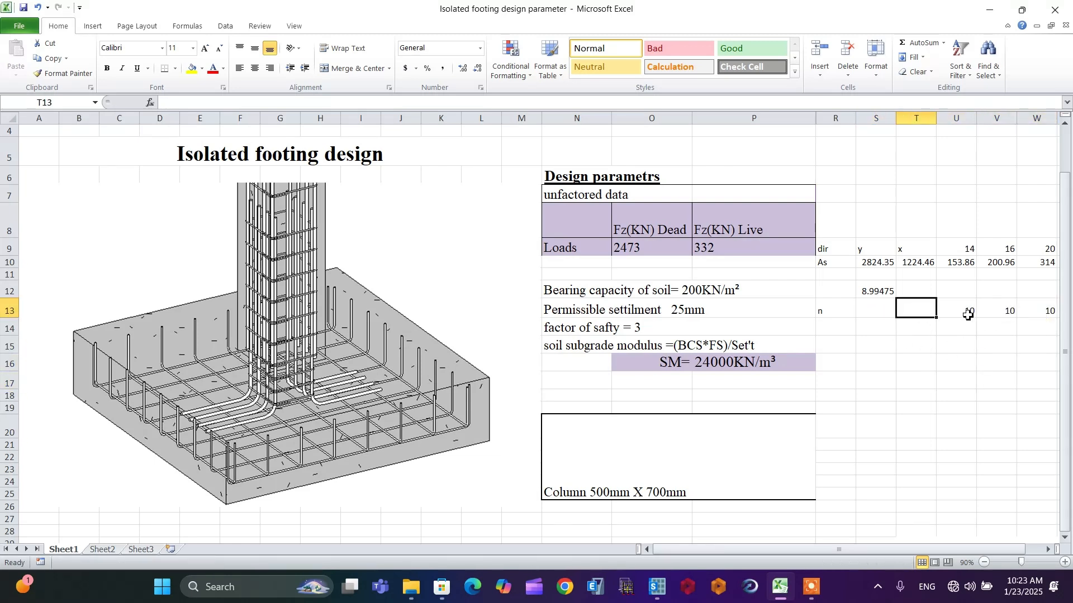
pyautogui.click(966, 313)
pyautogui.press('Delete')
pyautogui.click(1000, 312)
pyautogui.press('Delete')
pyautogui.click(1012, 379)
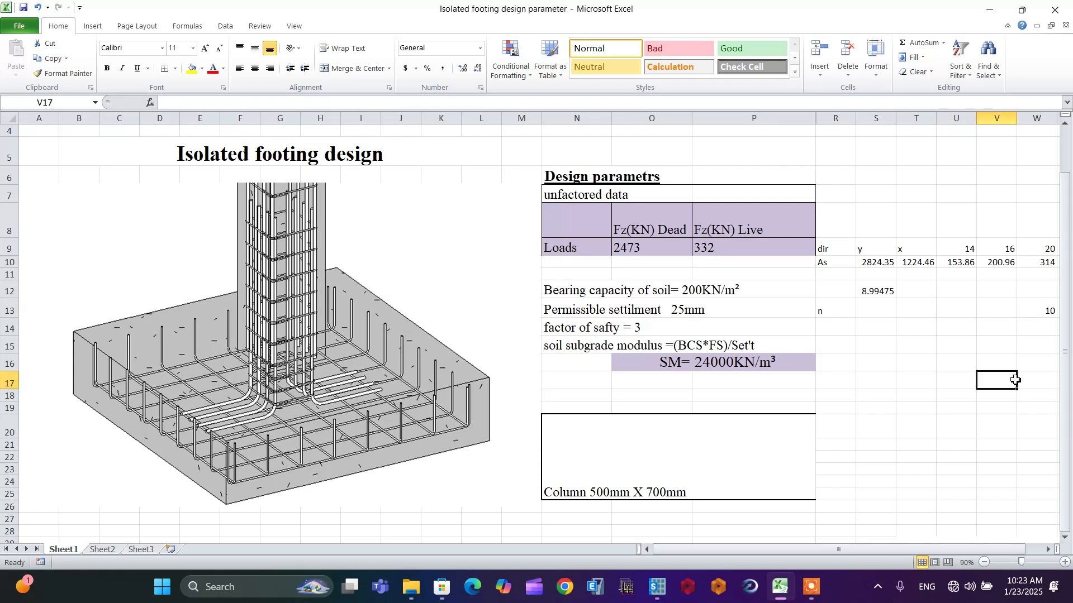
# Step: Calculate the number of 16 mm bars for the y direction in V13 with the formula =S10/V10
pyautogui.click(1038, 312)
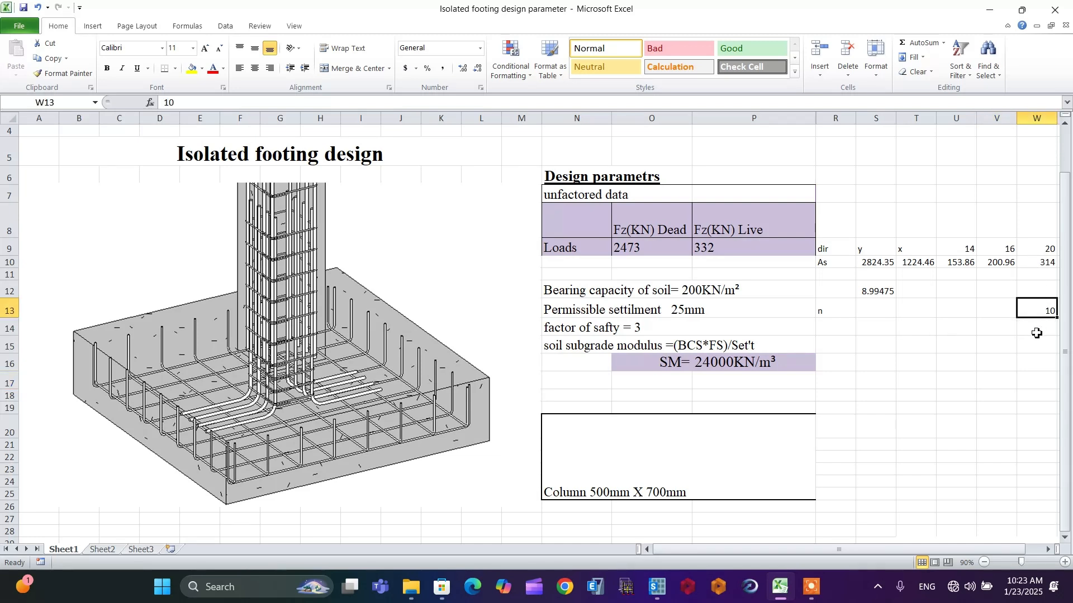
pyautogui.click(990, 311)
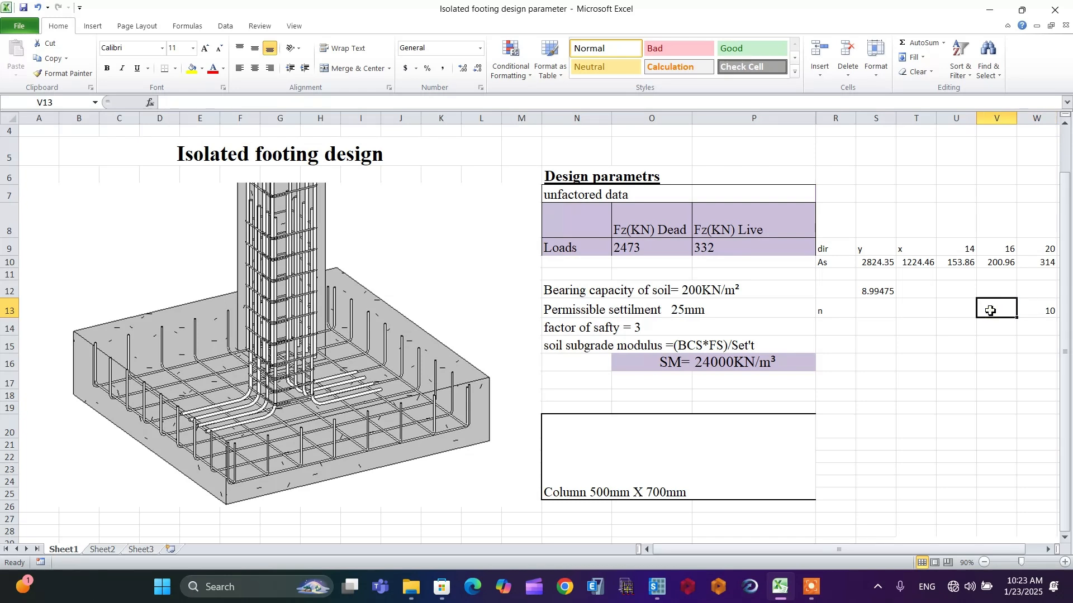
pyautogui.write('=')
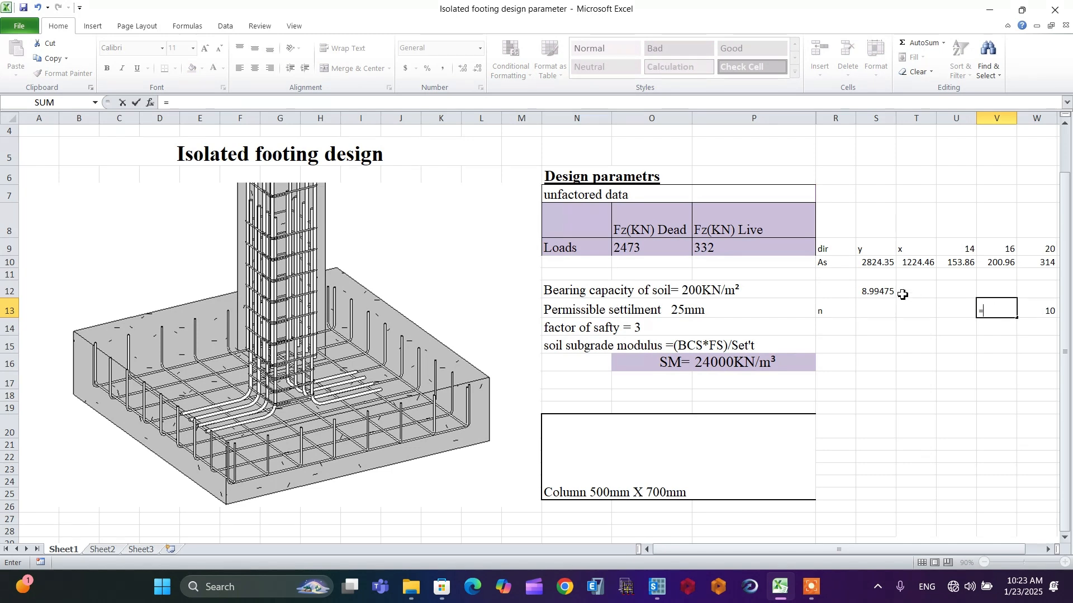
pyautogui.click(873, 264)
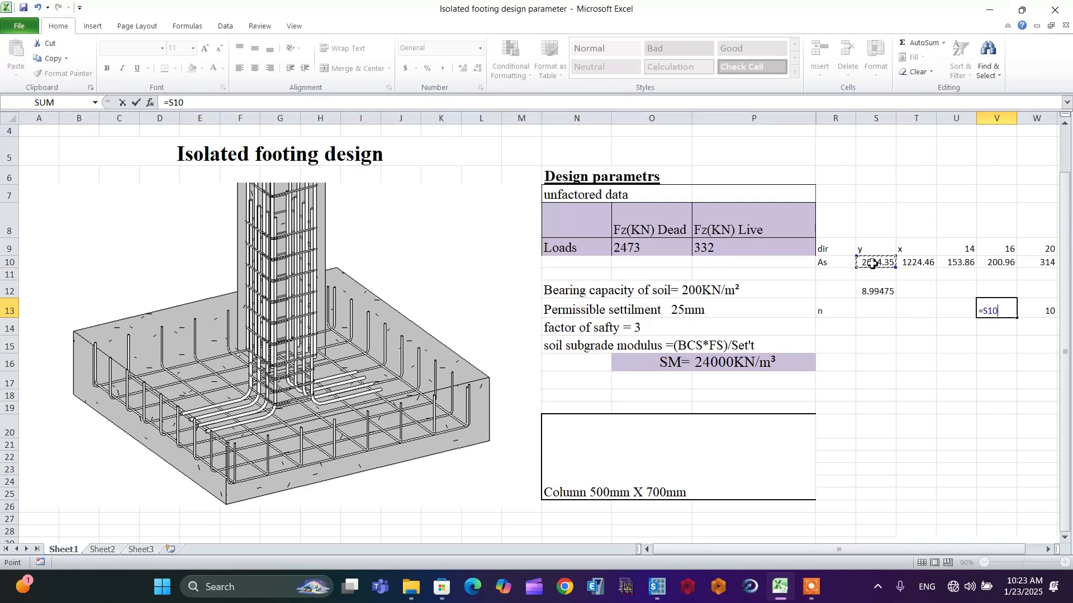
pyautogui.write('/')
pyautogui.click(989, 262)
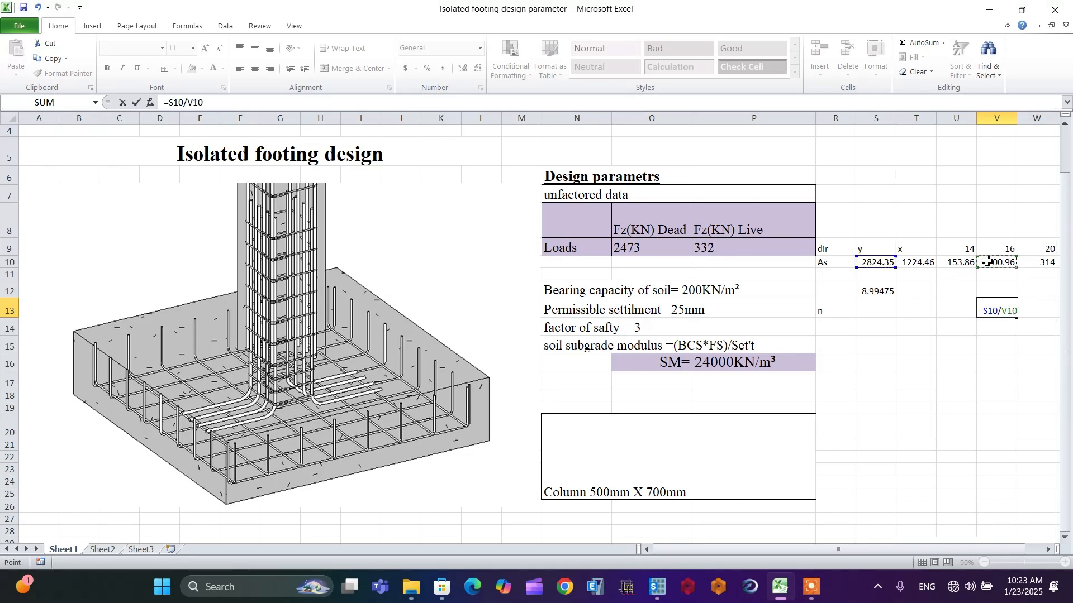
pyautogui.press('Return')
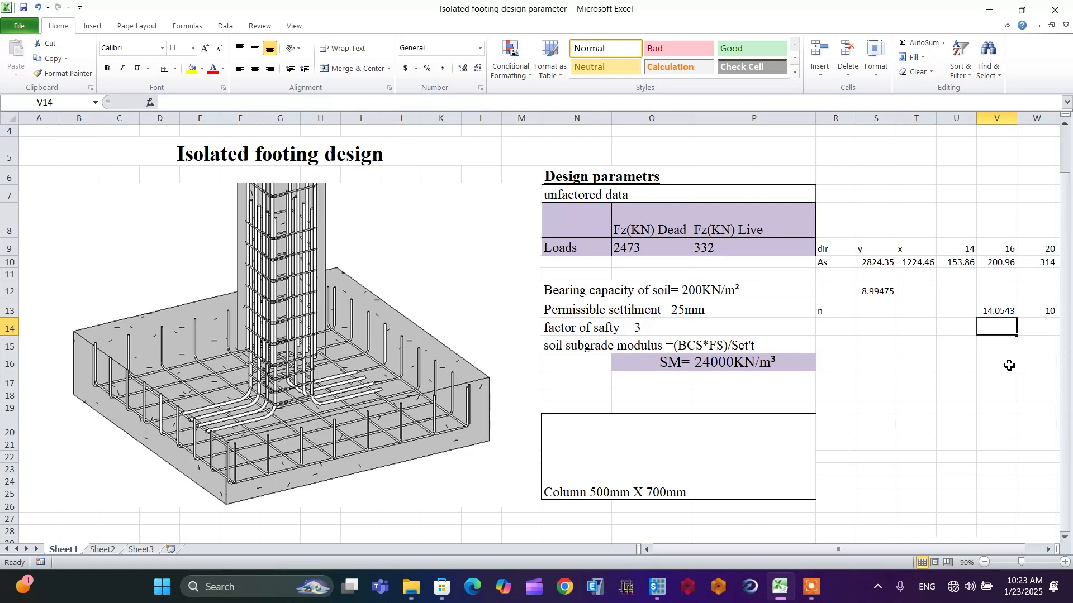
# Step: Replace the 16 mm bar count in V13 with the rounded-up value 16
pyautogui.click(995, 310)
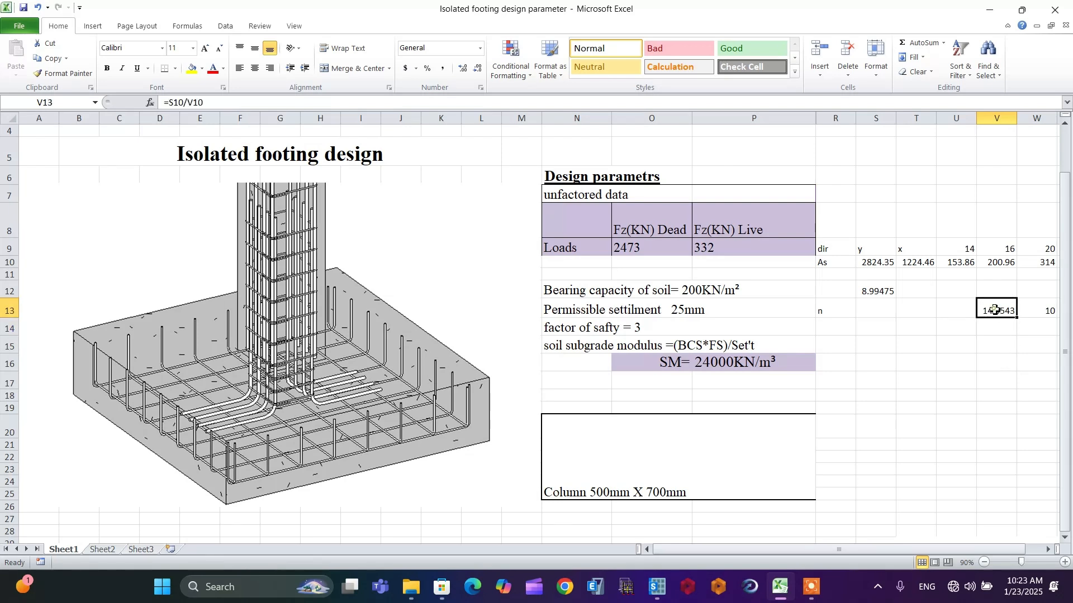
pyautogui.write('16')
pyautogui.click(983, 350)
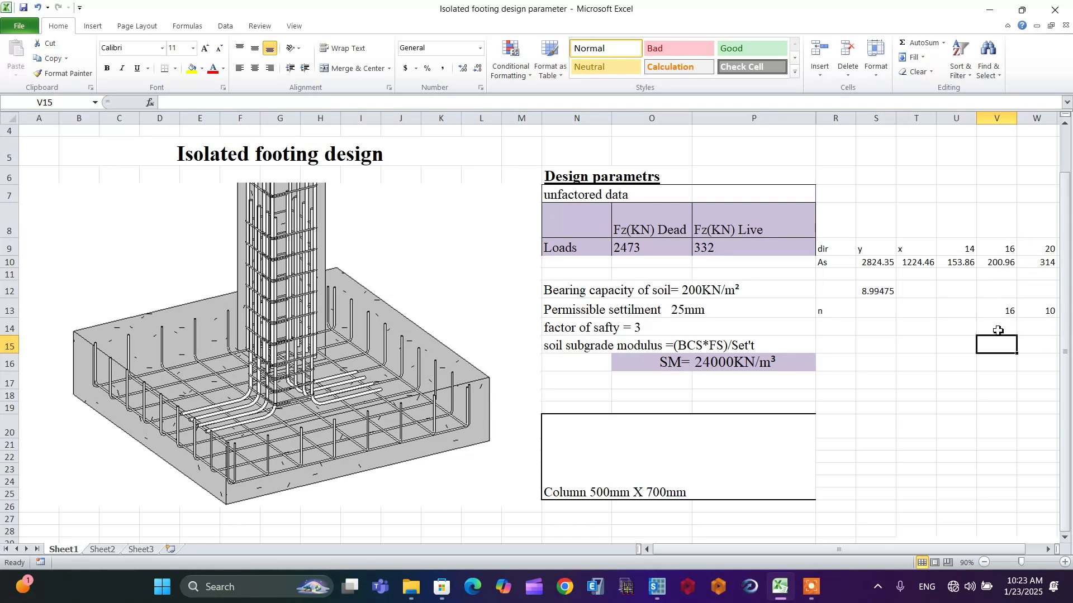
# Step: Calculate the 20 mm bar spacing in W14 with the formula =1000/10
pyautogui.click(1025, 328)
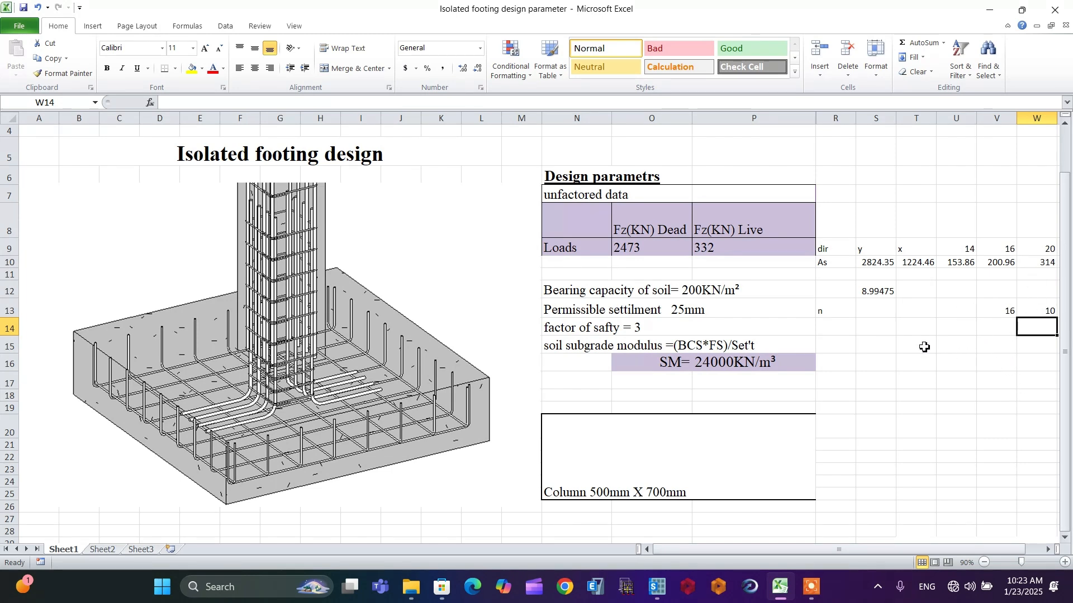
pyautogui.click(874, 329)
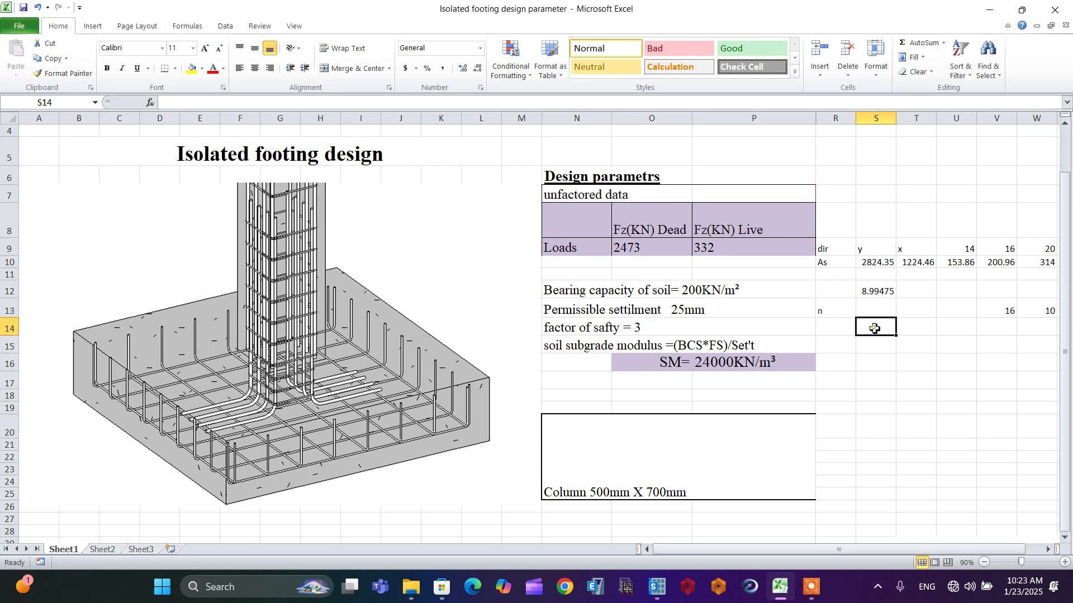
pyautogui.click(1028, 330)
pyautogui.write('=')
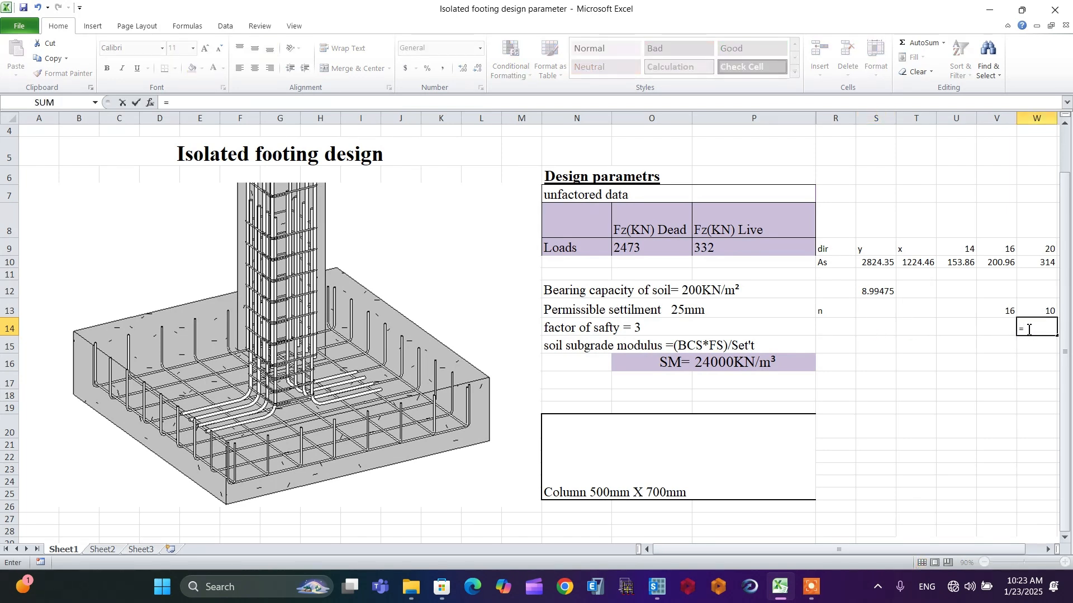
pyautogui.write('1000/10')
pyautogui.press('Return')
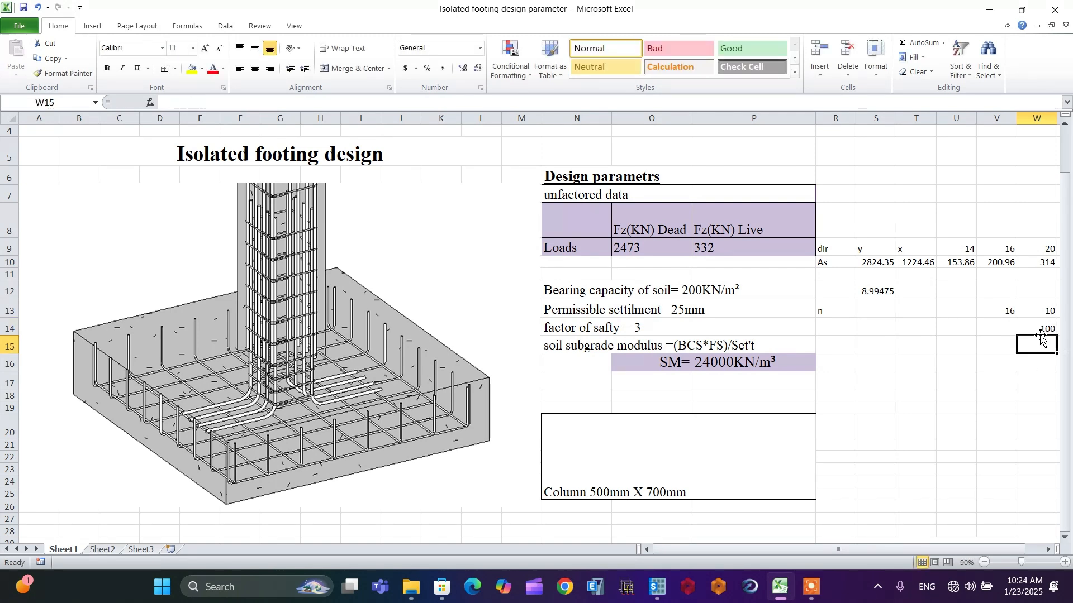
# Step: Calculate the 16 mm bar spacing in V14 with the formula =1000/V13
pyautogui.click(1037, 332)
pyautogui.click(998, 330)
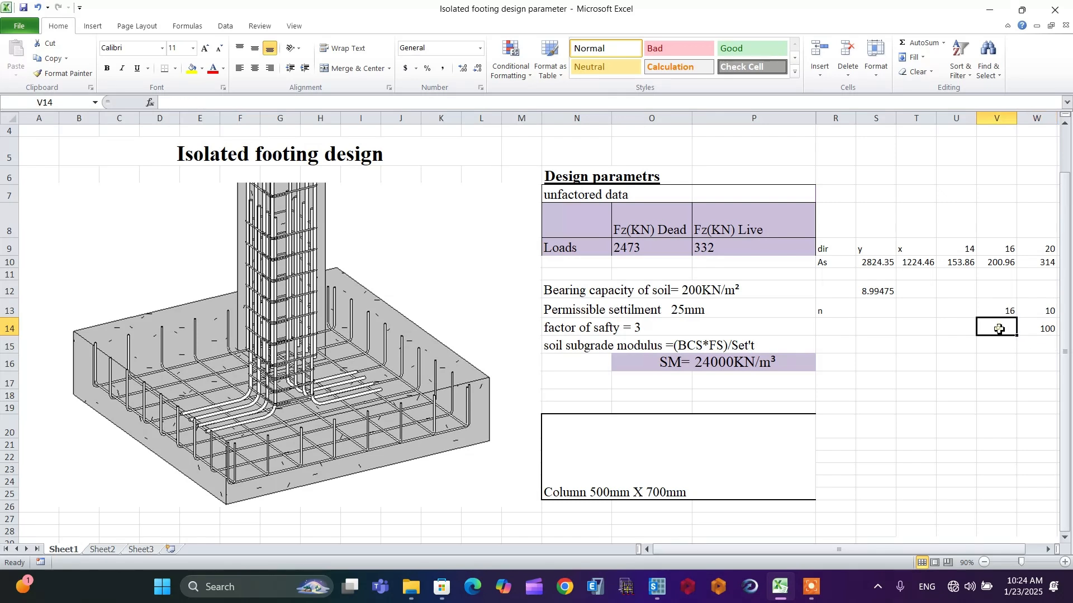
pyautogui.write('=')
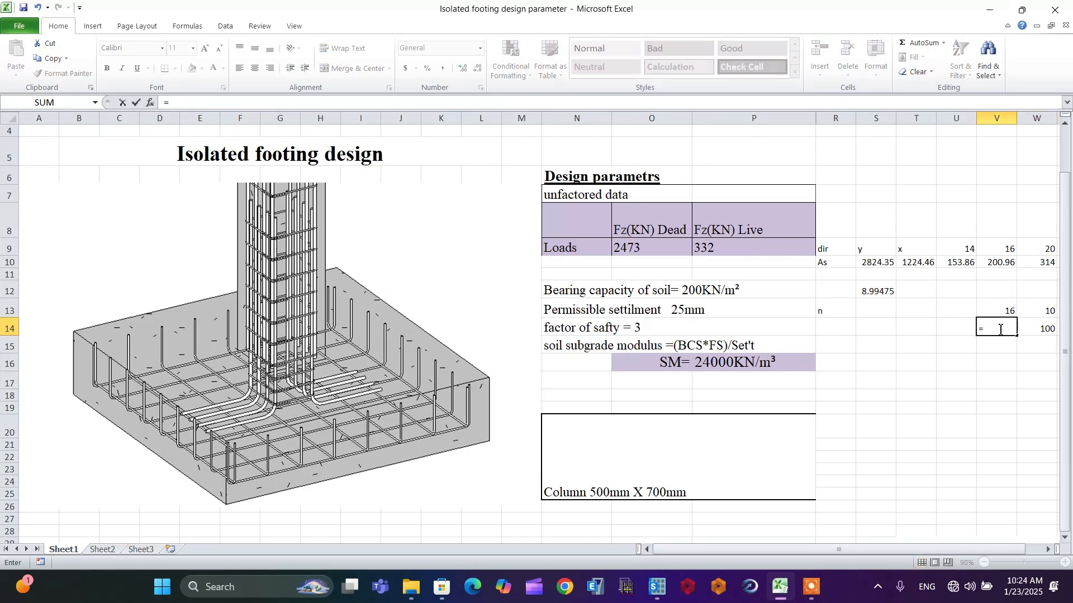
pyautogui.write('1000/')
pyautogui.click(994, 309)
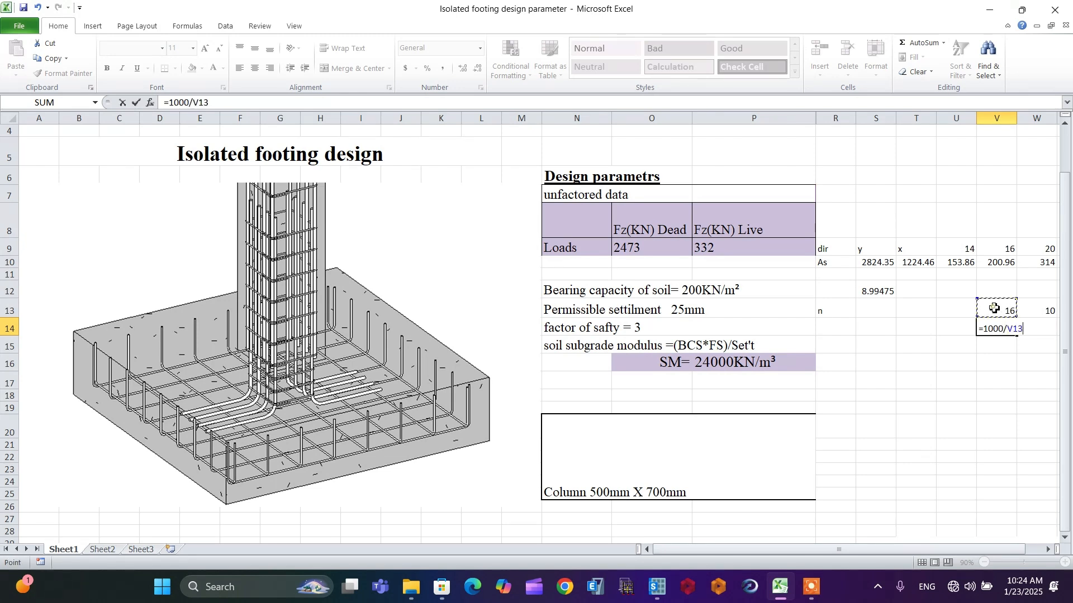
pyautogui.press('Return')
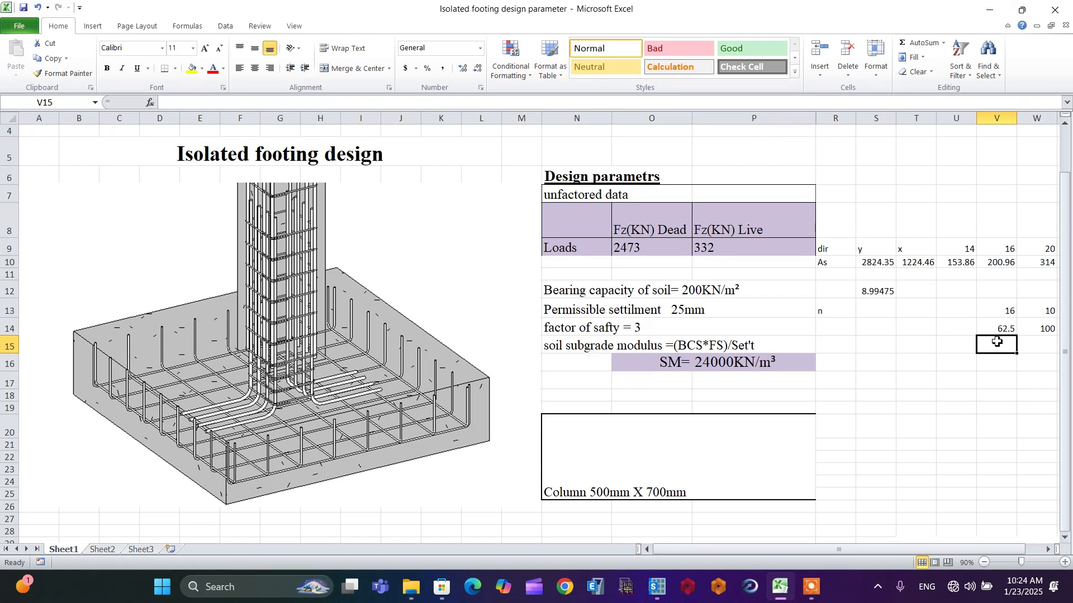
pyautogui.click(989, 327)
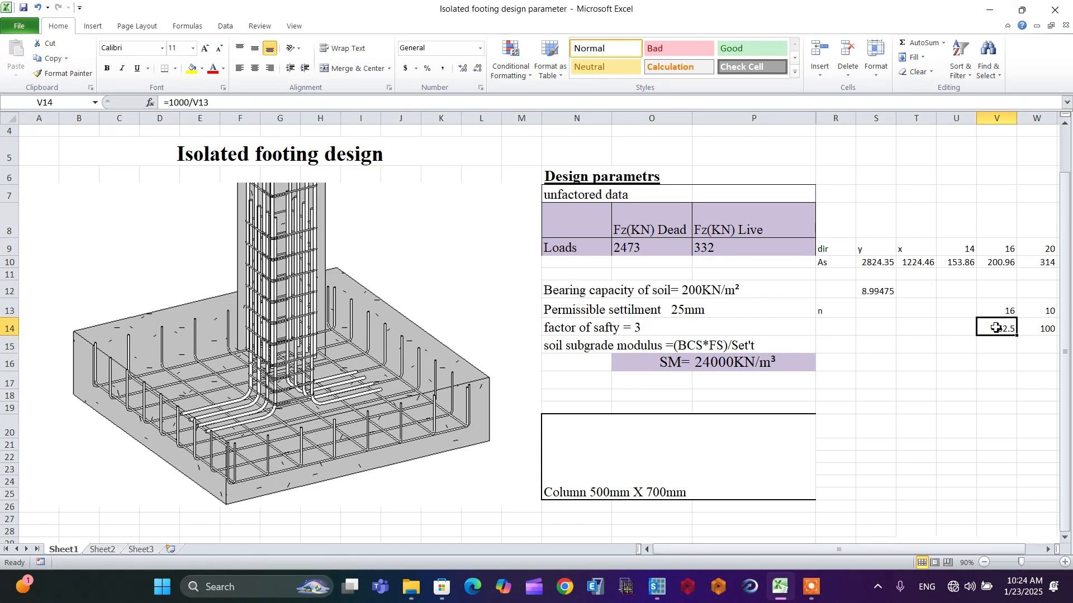
pyautogui.moveTo(997, 382); pyautogui.dragTo(1036, 363)
pyautogui.click(1042, 325)
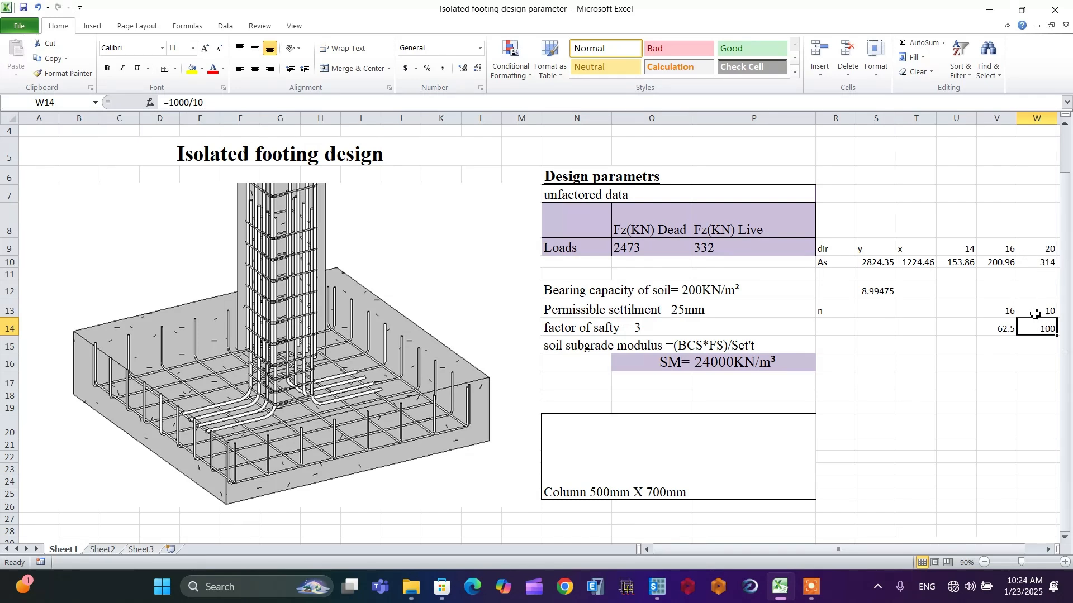
pyautogui.click(1026, 344)
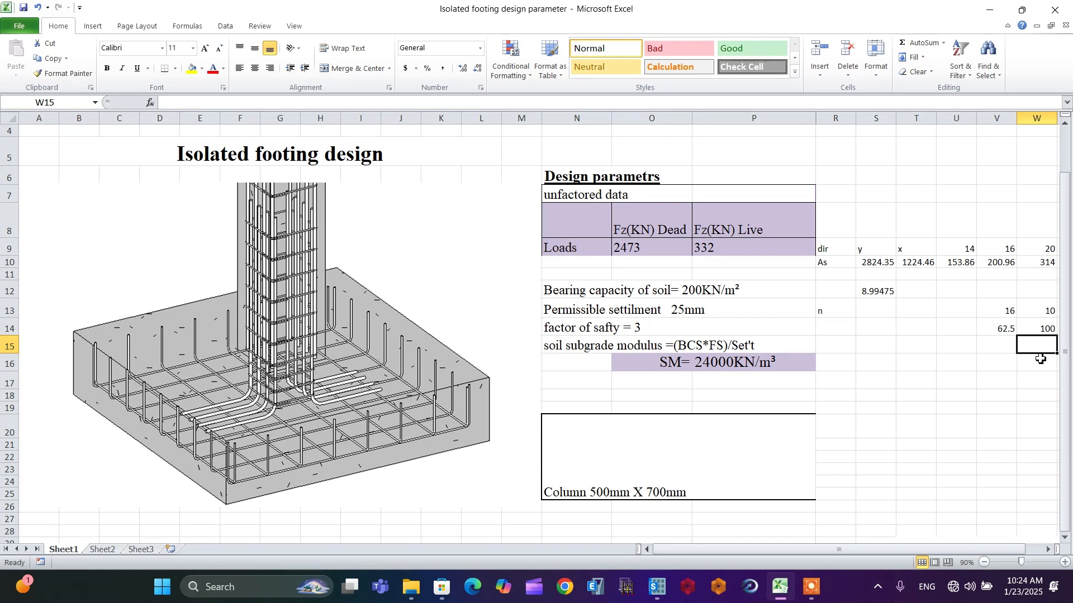
# Step: Apply the Check Cell style to the 20 mm bar spacing in W14 and the bar diameter in W9
pyautogui.click(1040, 329)
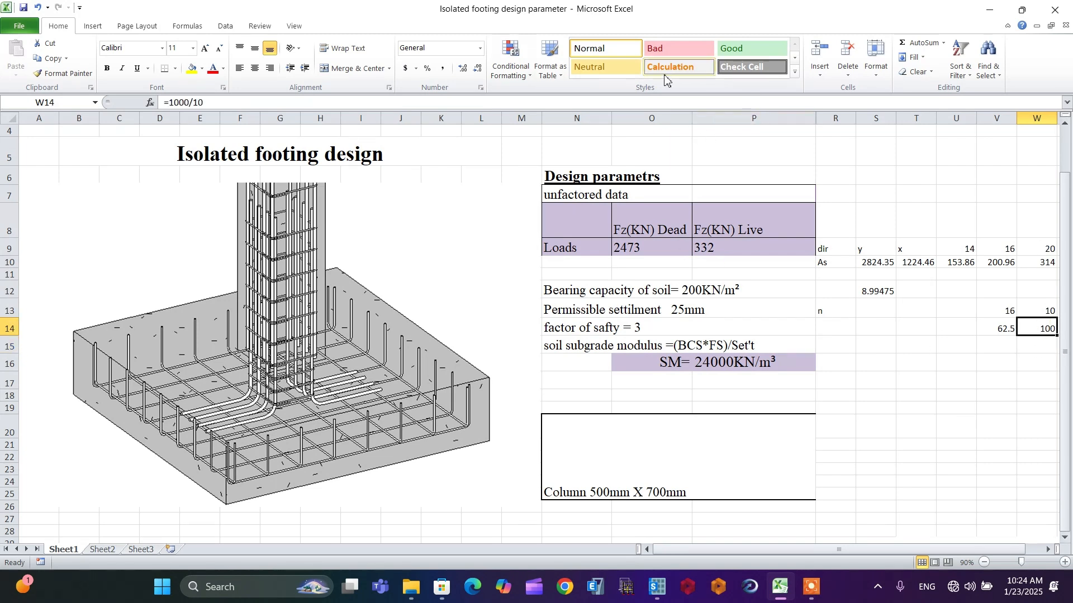
pyautogui.click(751, 66)
pyautogui.click(1032, 380)
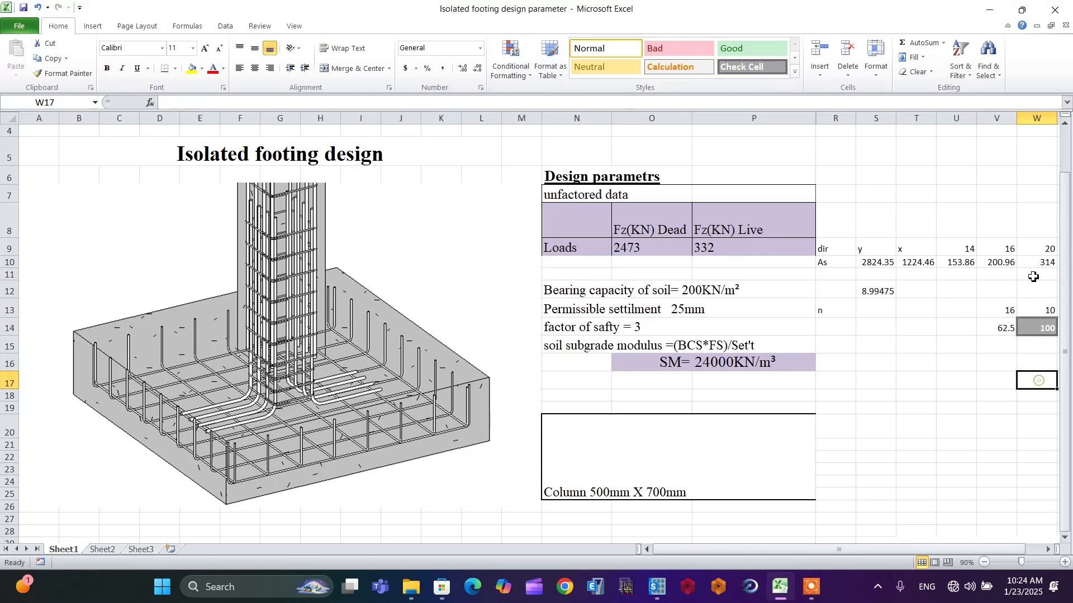
pyautogui.click(1034, 252)
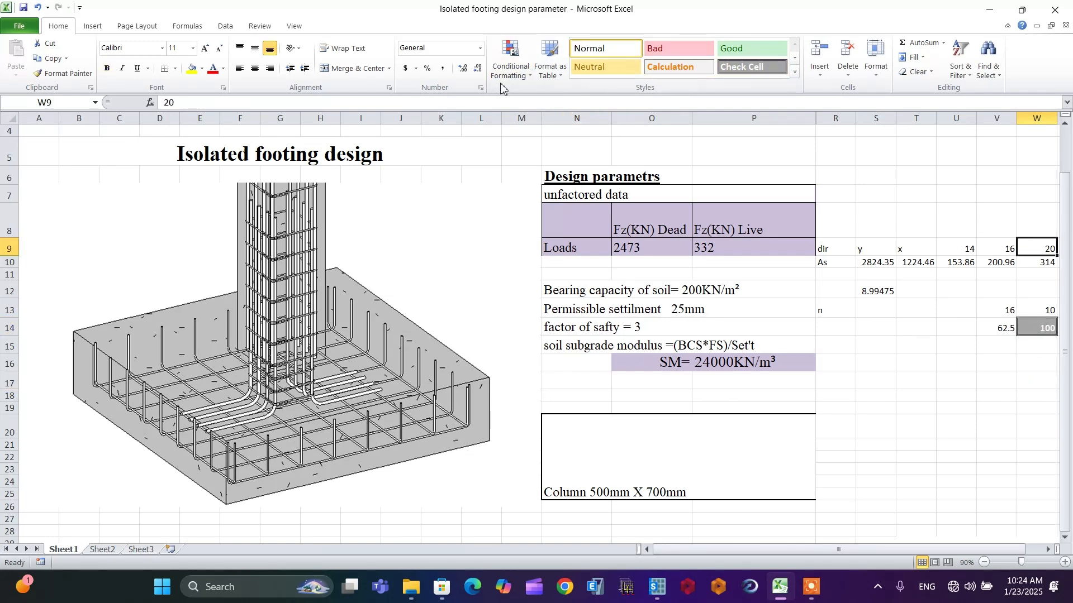
pyautogui.click(742, 68)
pyautogui.click(1027, 411)
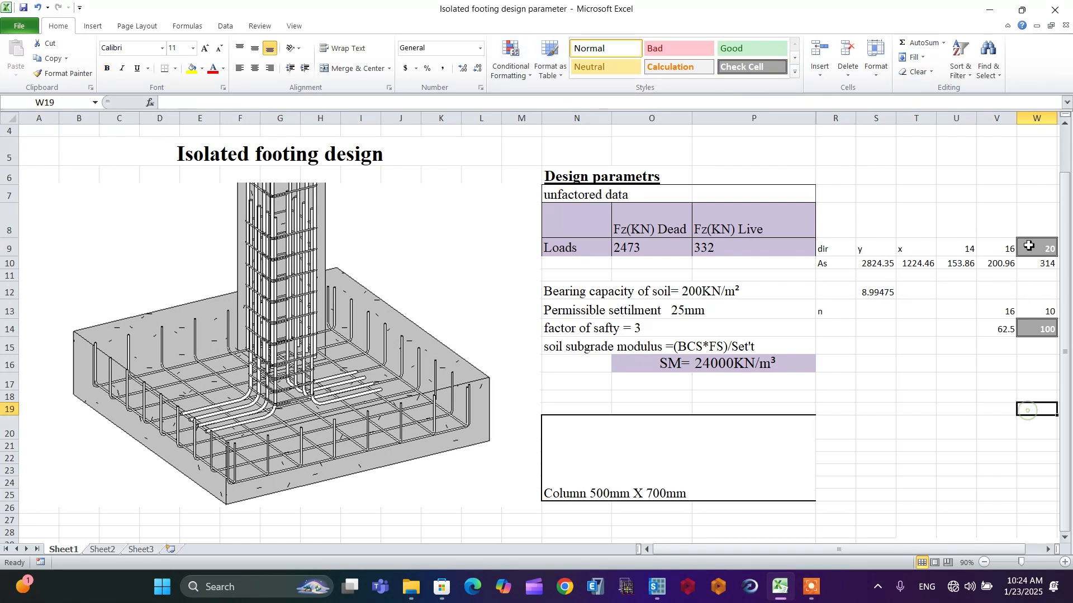
pyautogui.click(1039, 363)
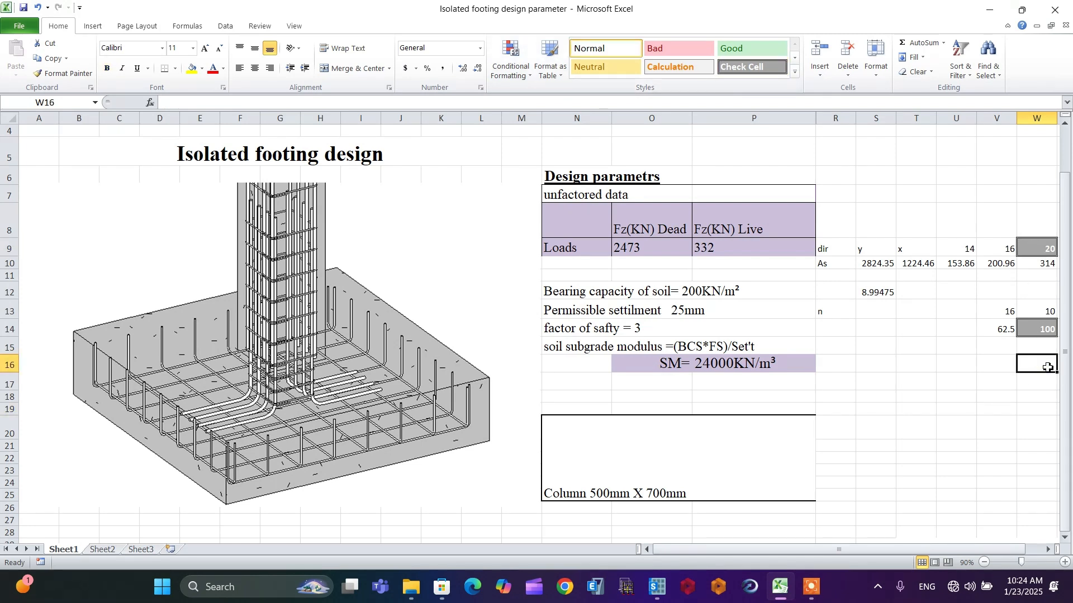